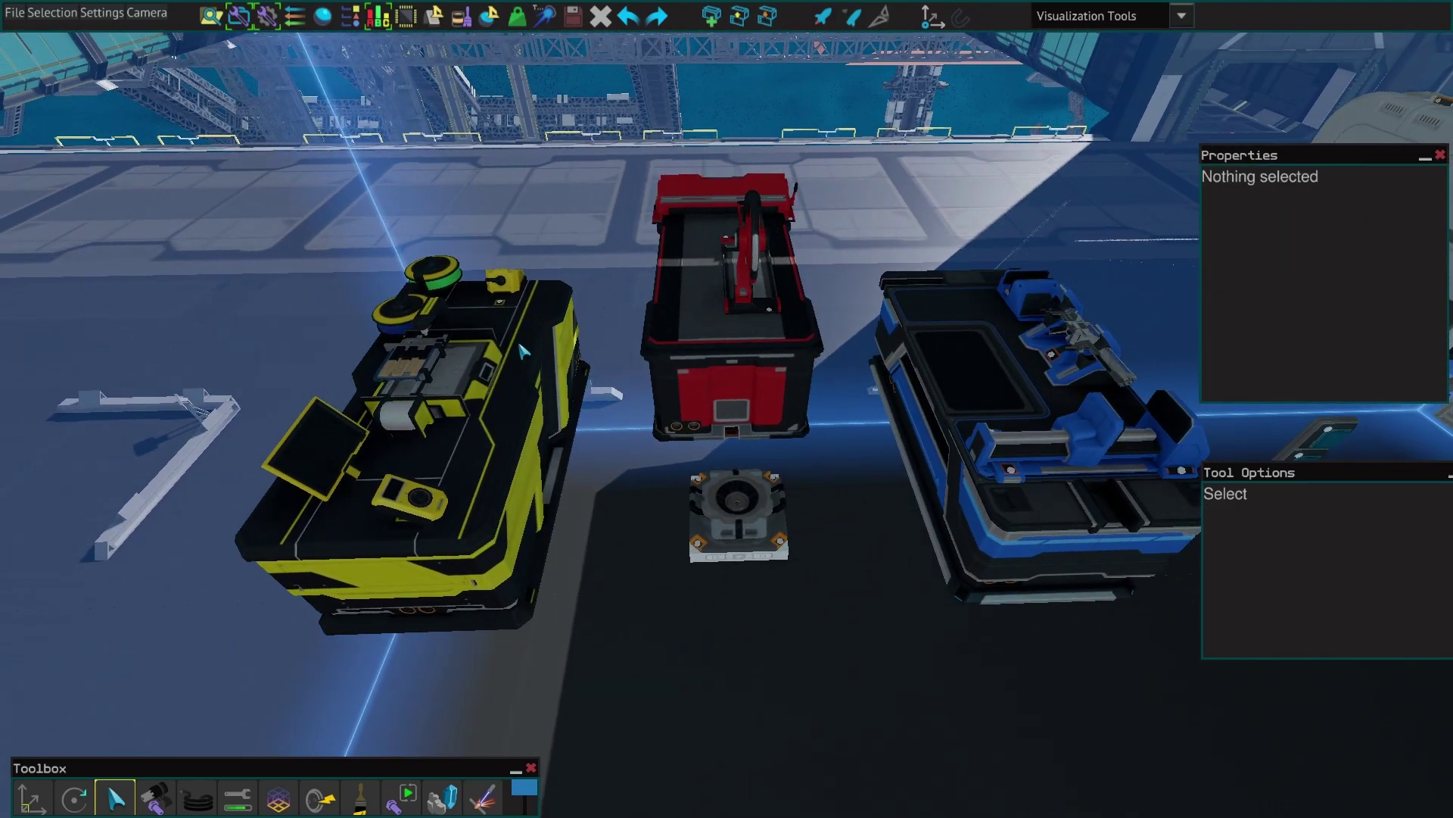
- Fly the camera over to the control-table stack beside the blue vehicle
key("a")
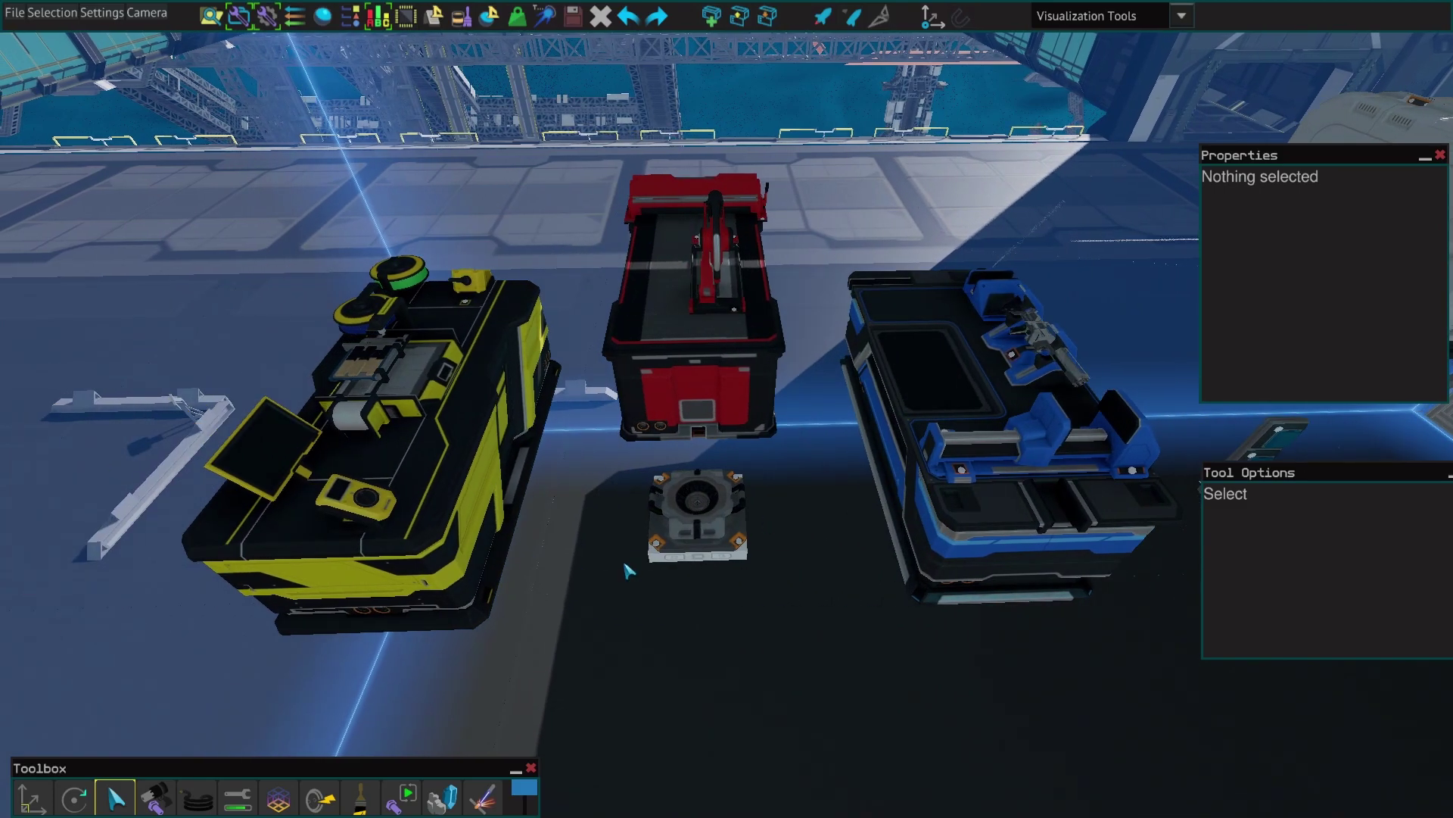
scroll(550, 347, "down", 3)
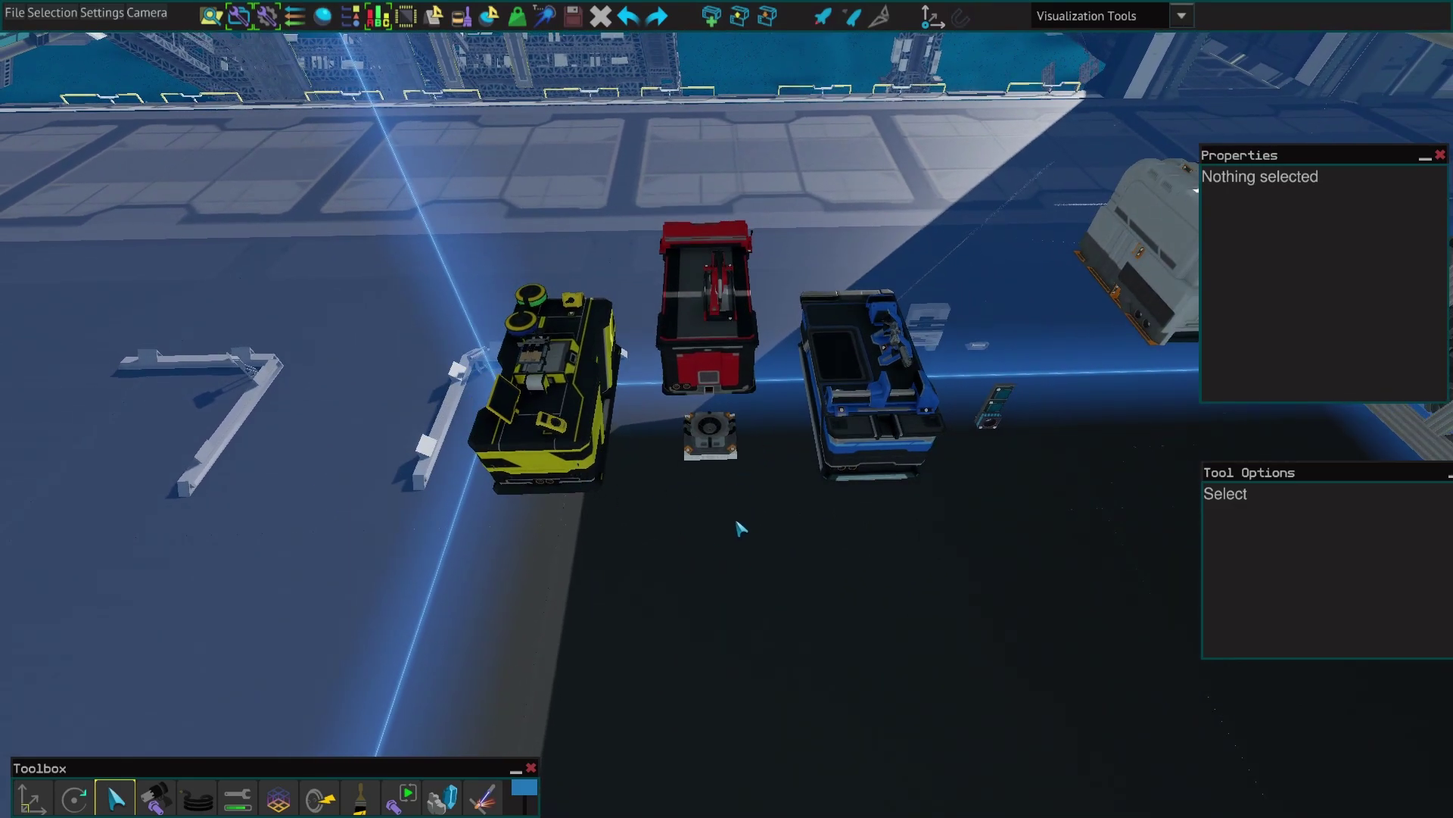
key("w")
key("d")
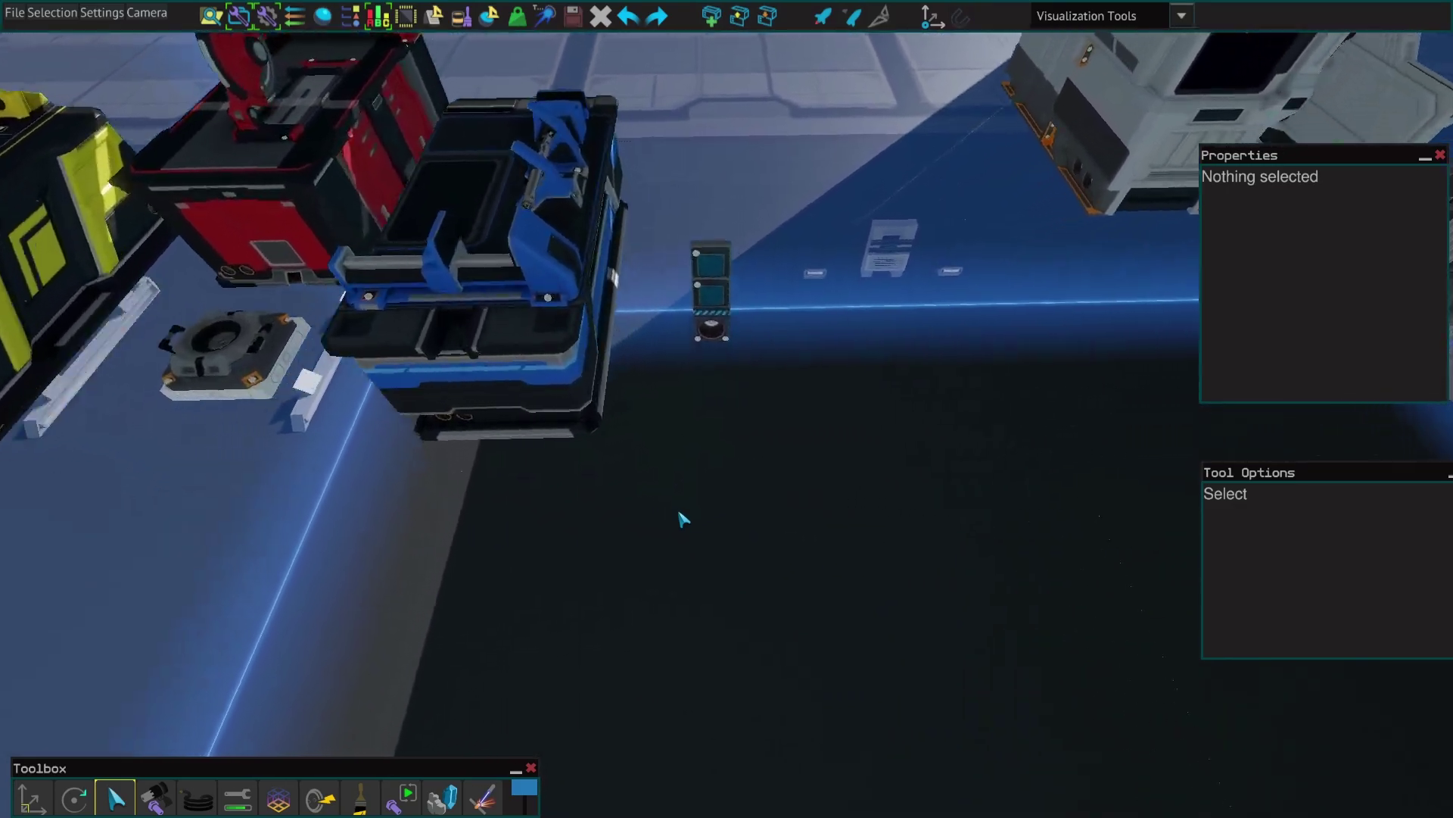
- Inspect the Cable Plug and Control Table Plate properties
left_click(705, 532)
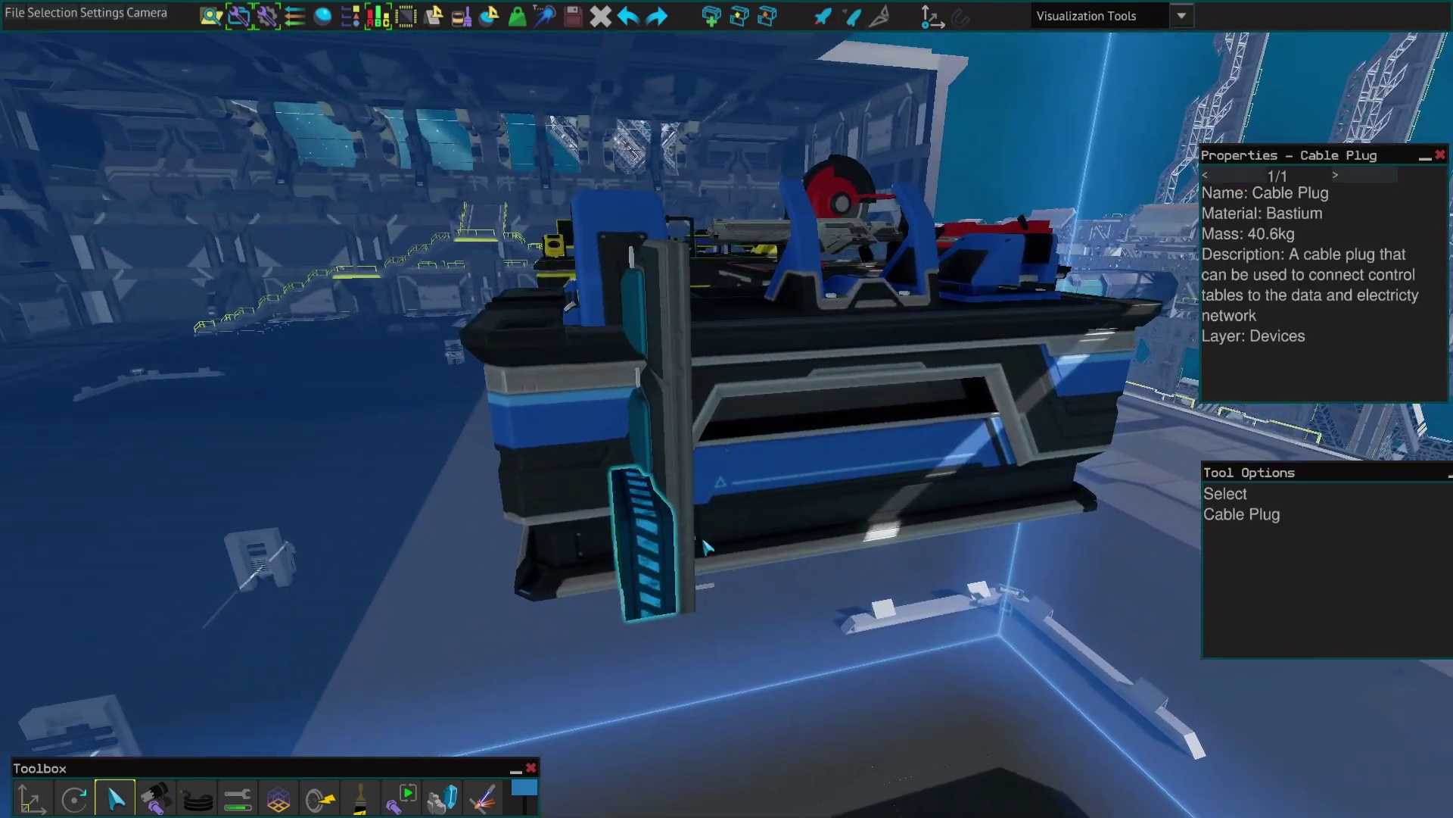
left_click(685, 545)
left_click(661, 560)
- Select the Hybrid Button Base to read its ButtonOnStateValue and ButtonStyle, then reframe the stack
key("d")
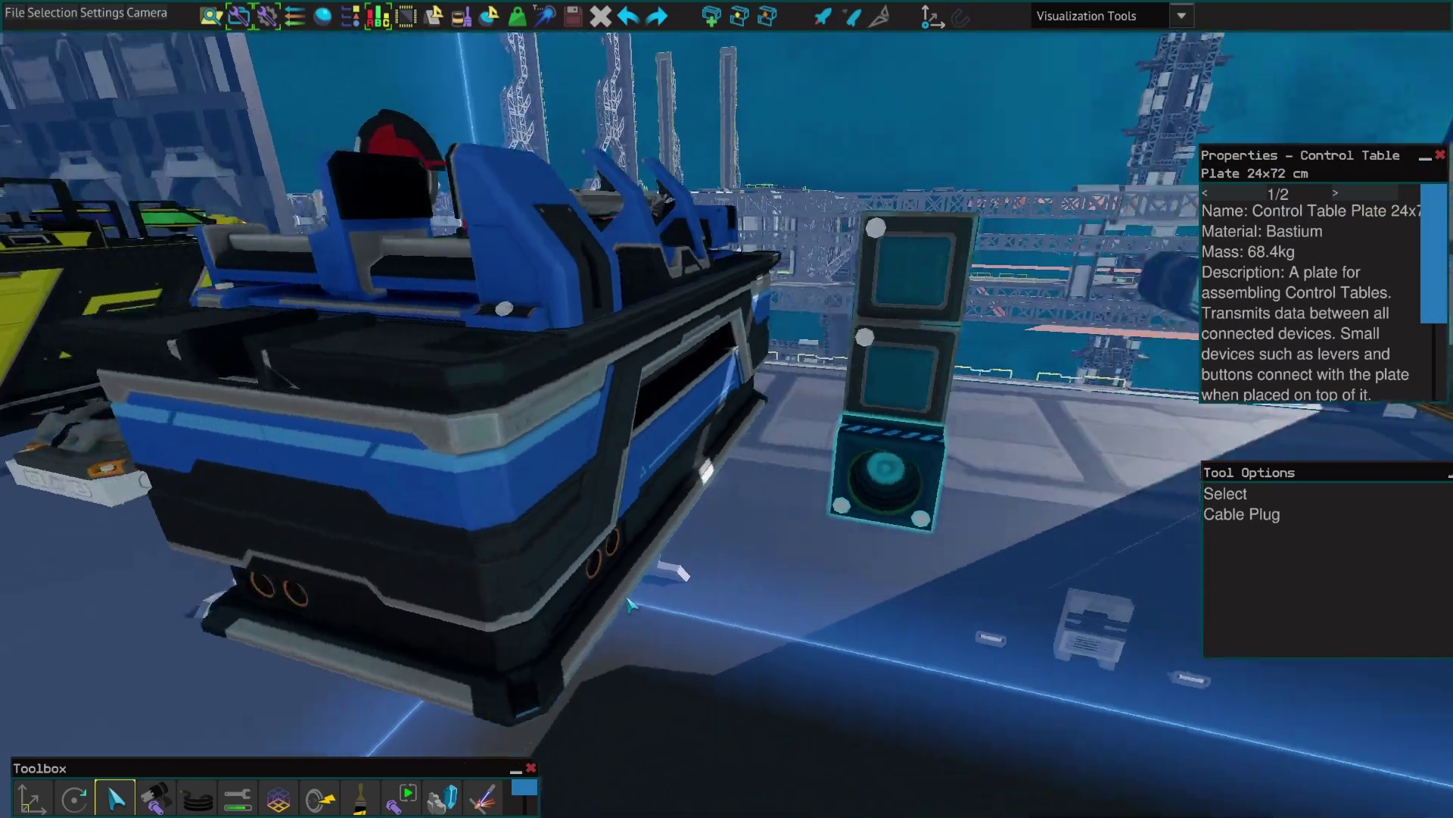
left_click(833, 515)
left_click(833, 514)
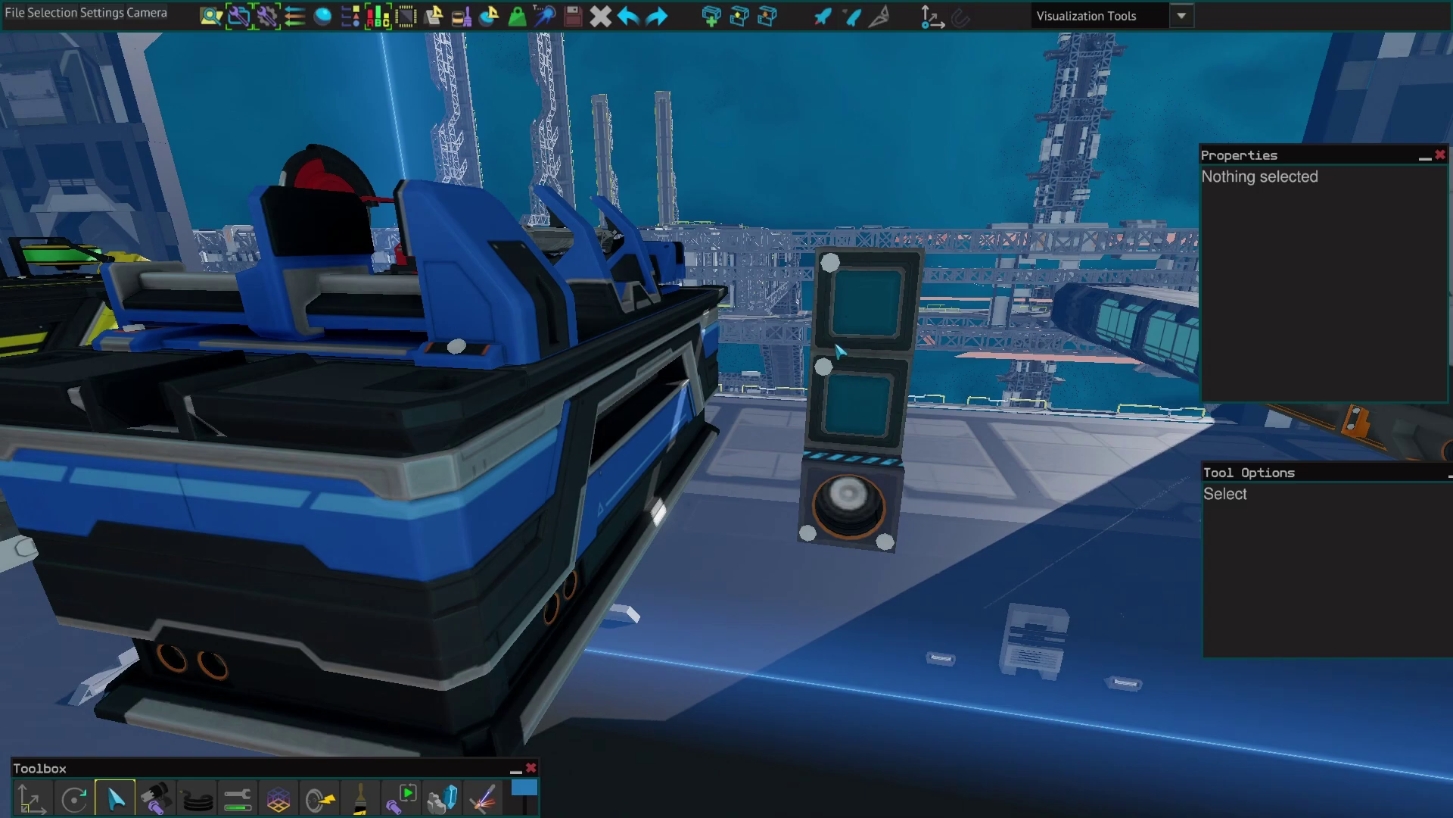
key("s")
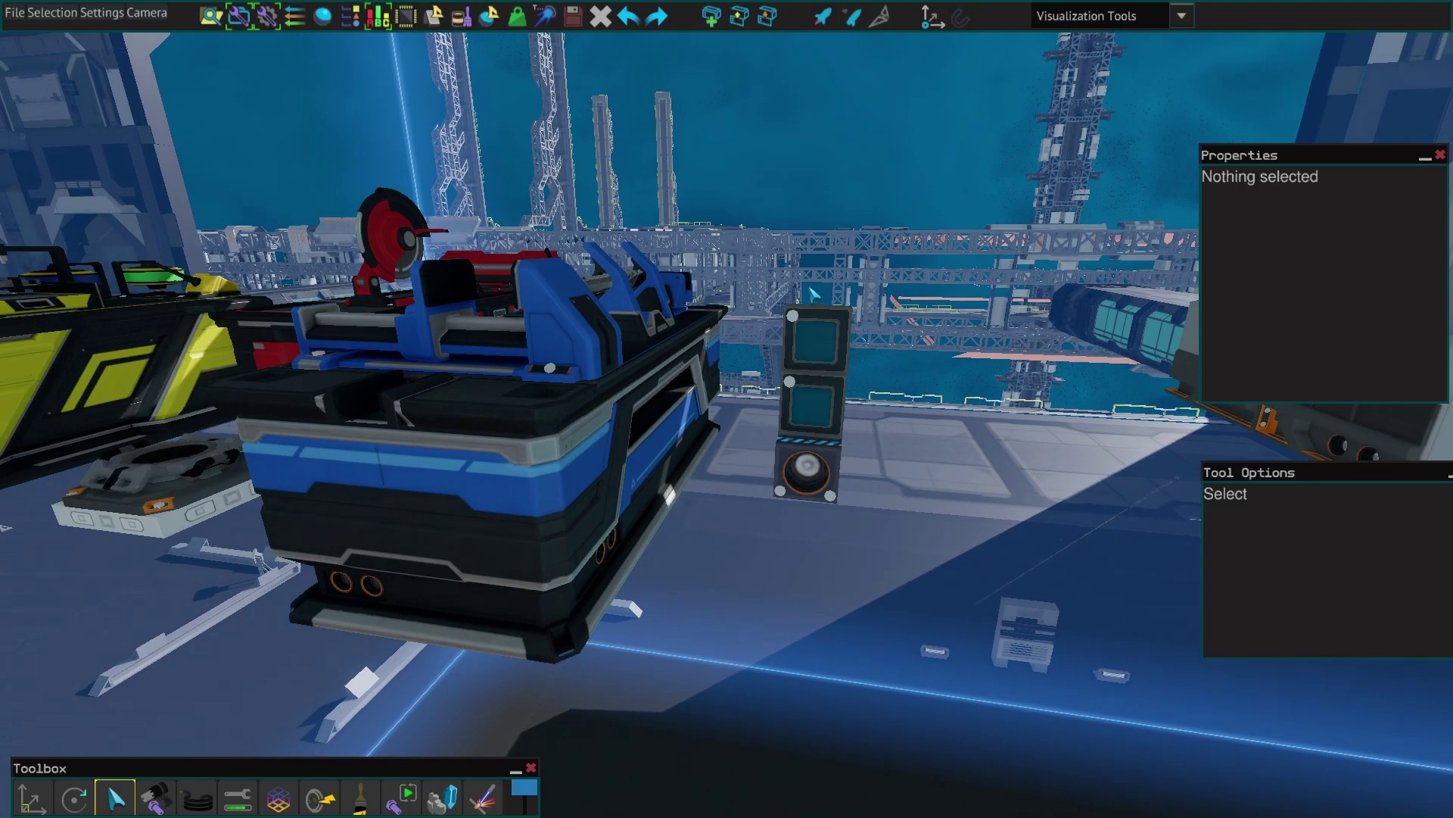
key("w")
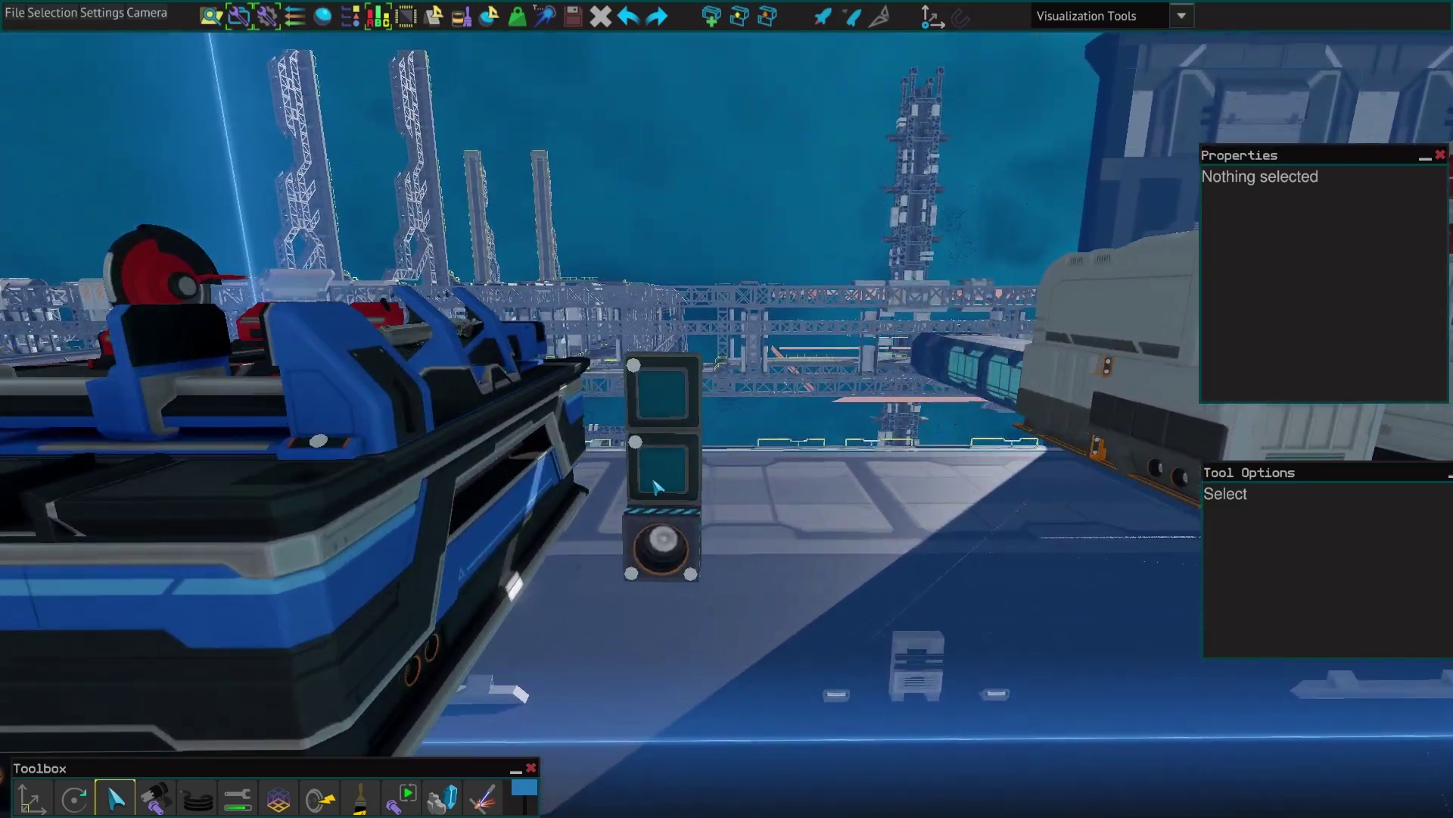
key("w")
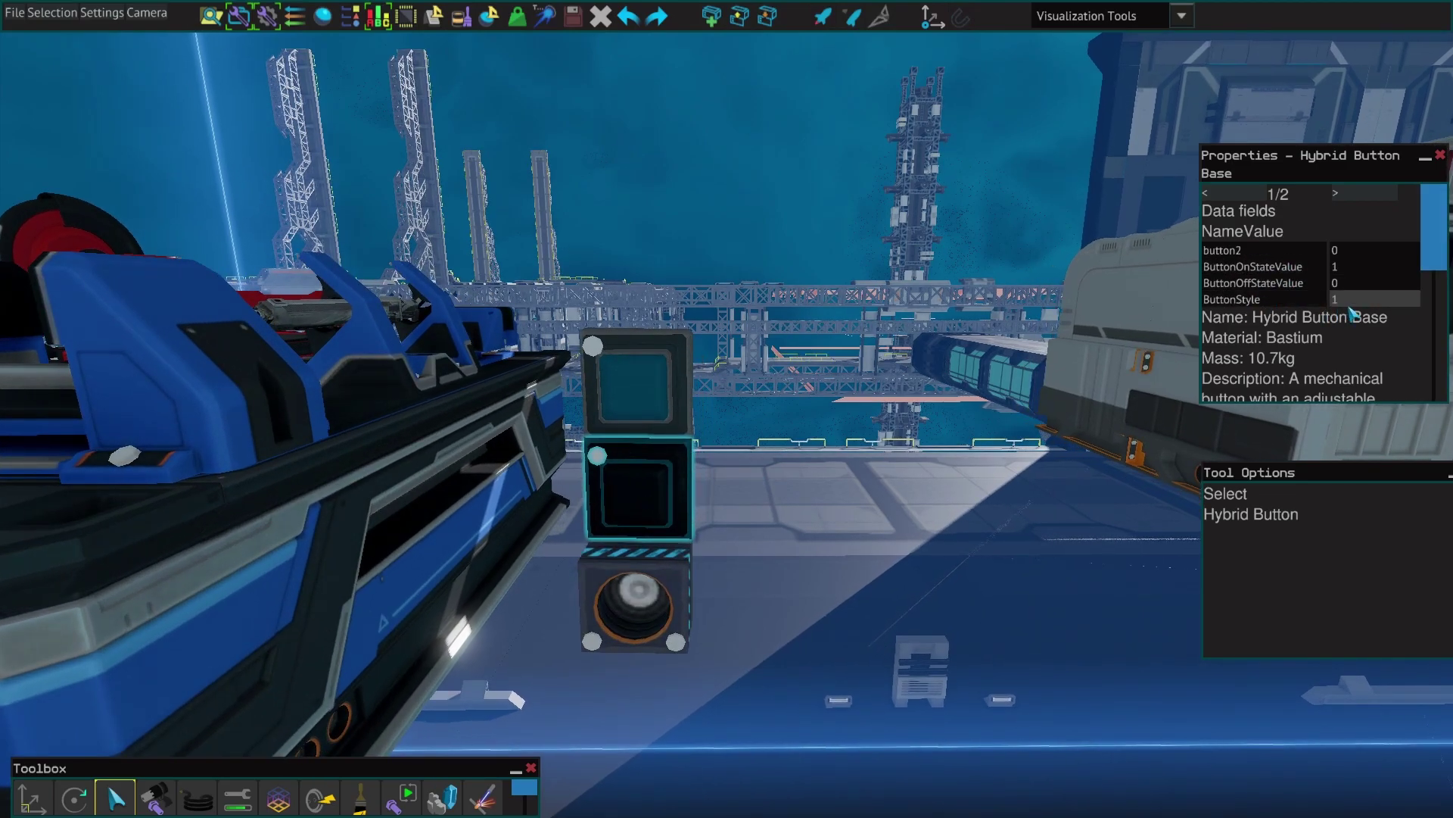
key("s")
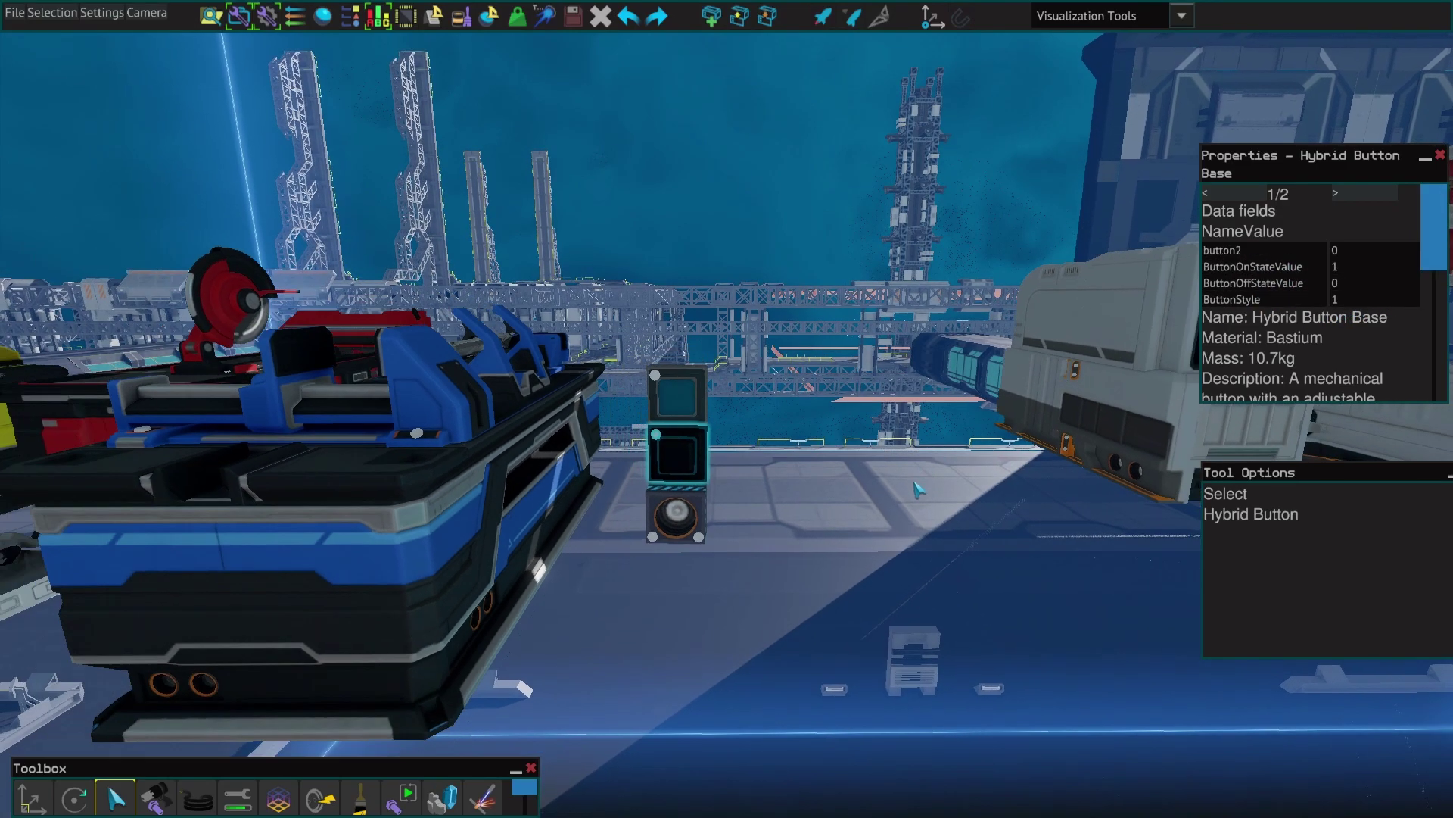
left_click(918, 493)
key("w")
key("w")
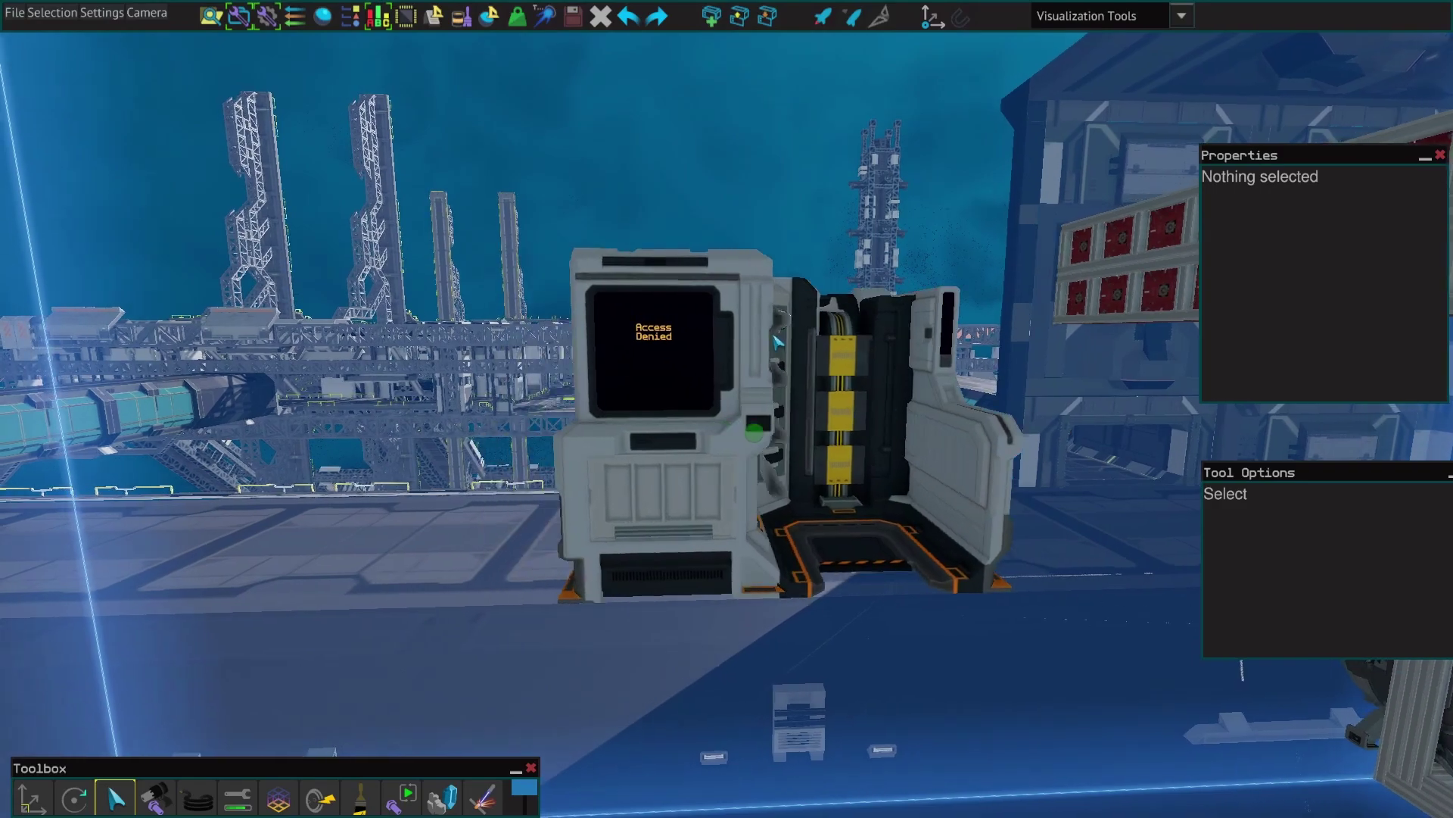
key("s")
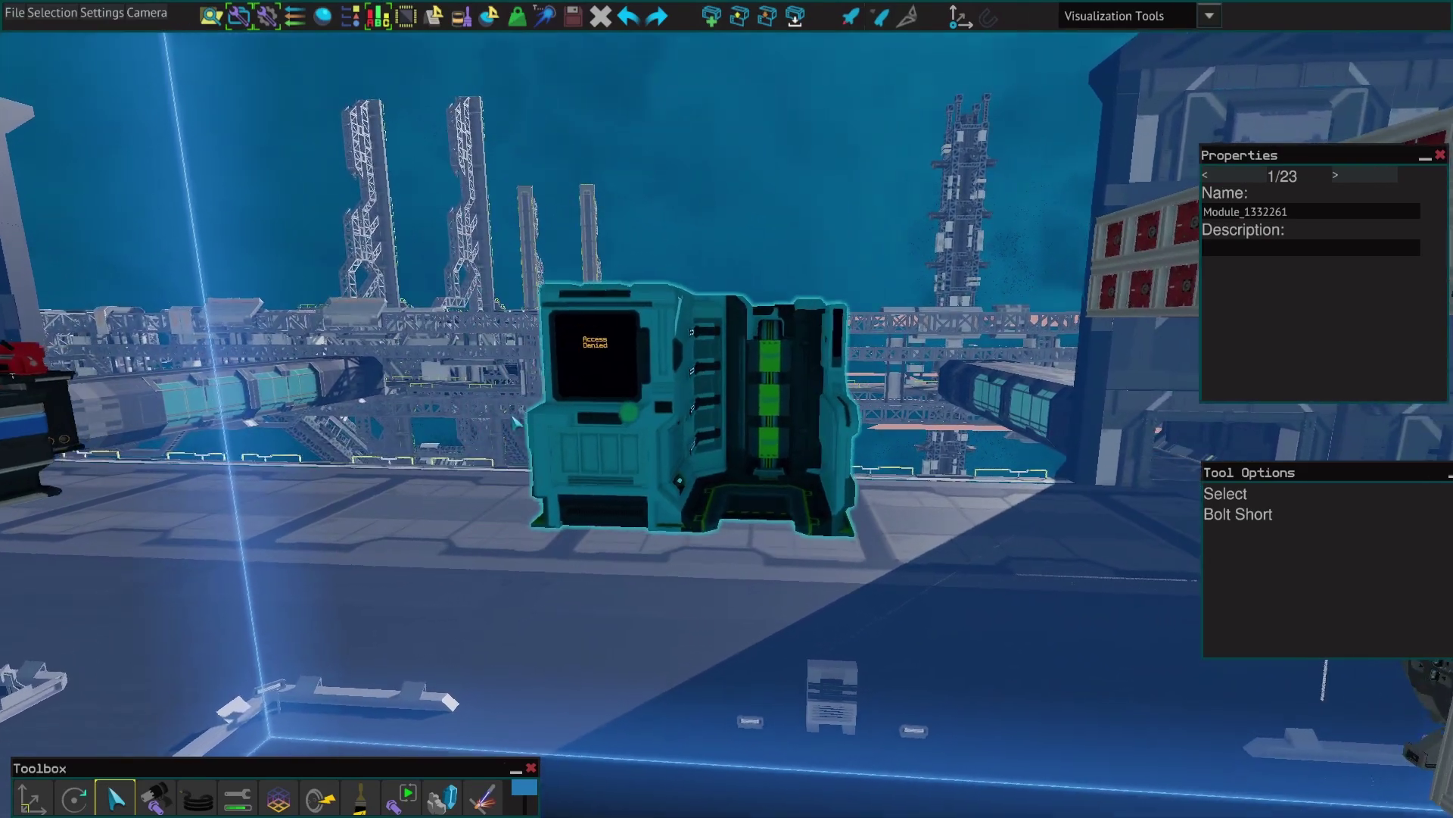
left_click(514, 420)
key("w")
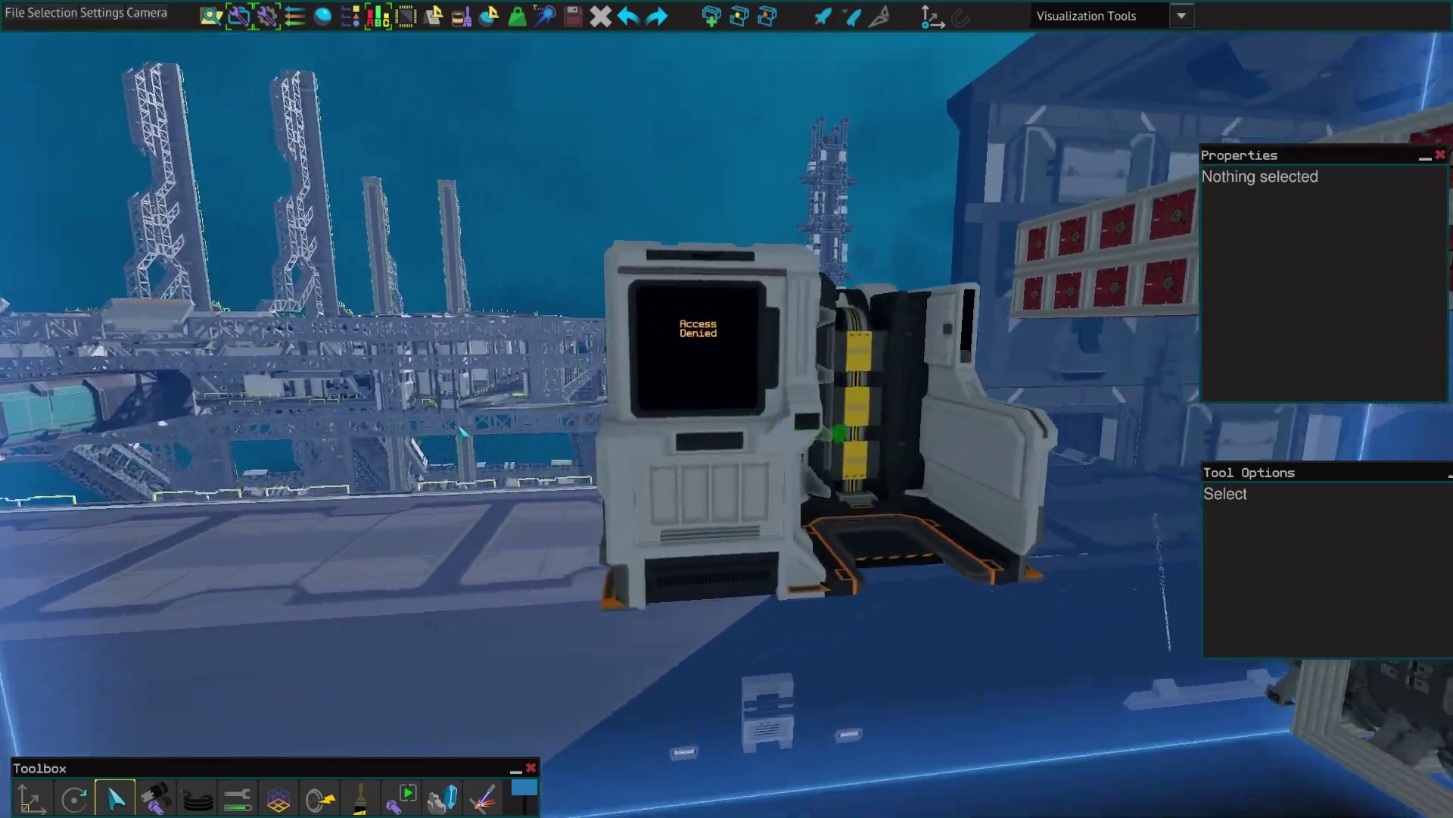
key("d")
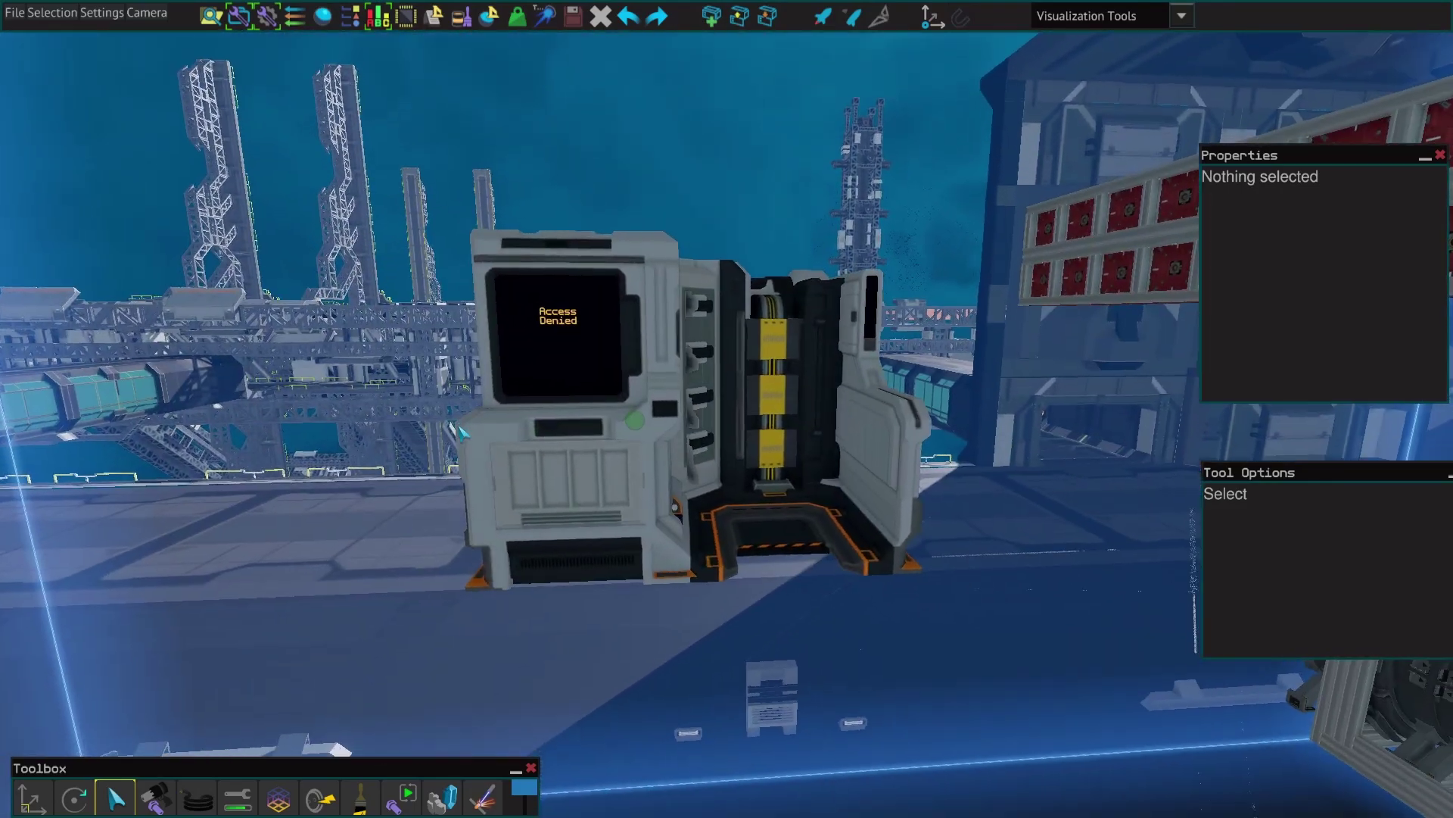
key("w")
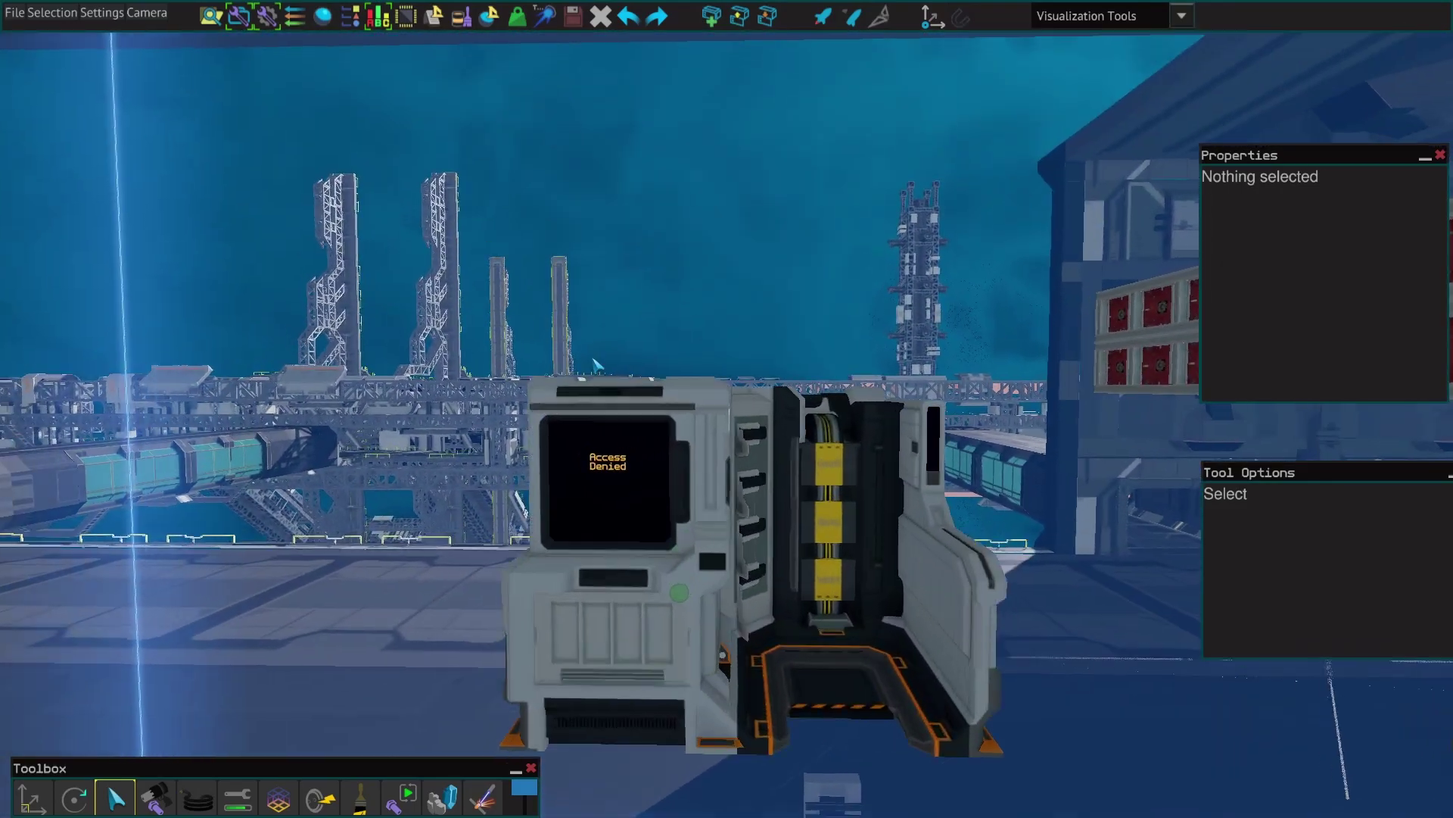
key("space")
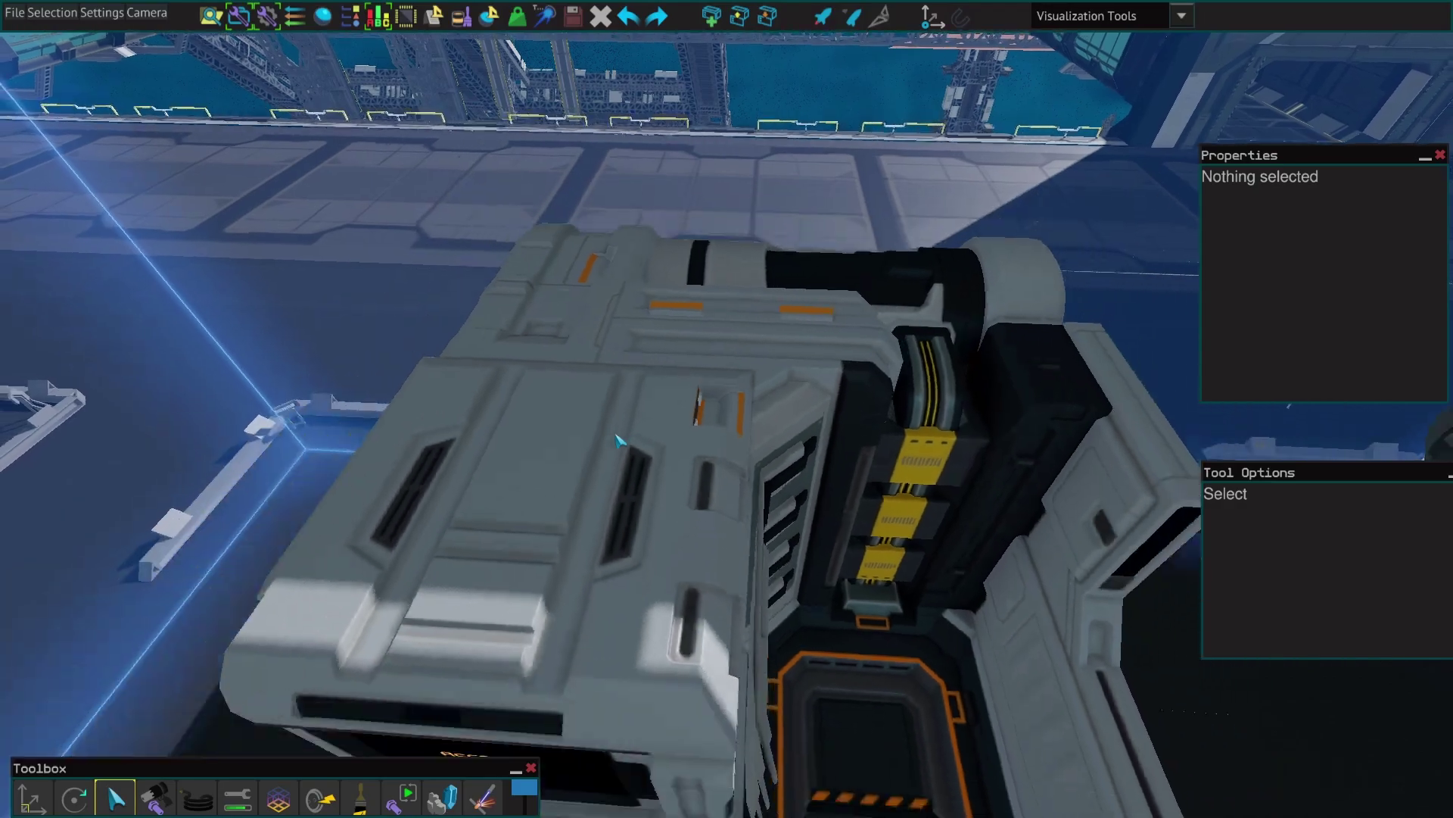
key("s")
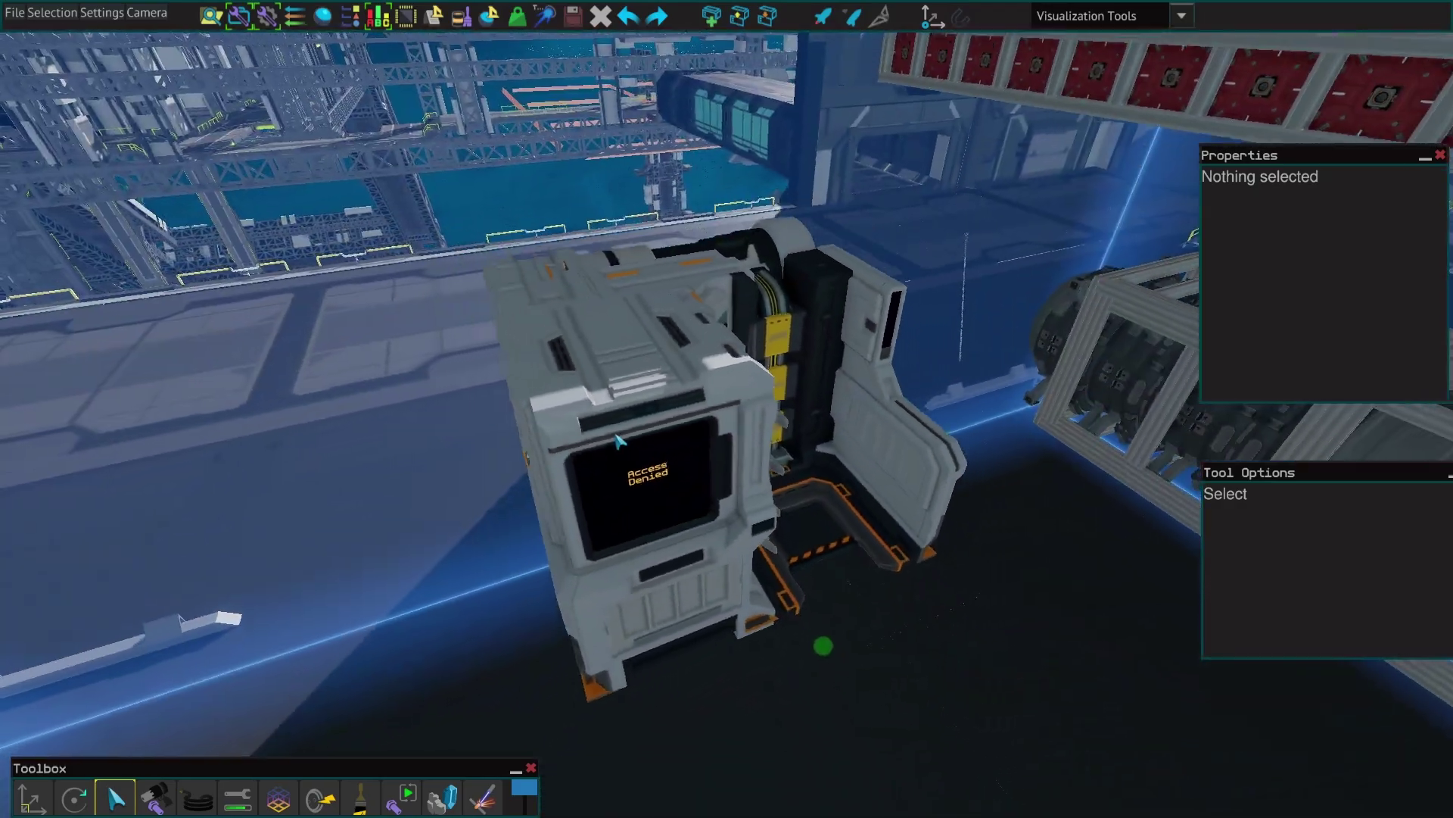
key("shift")
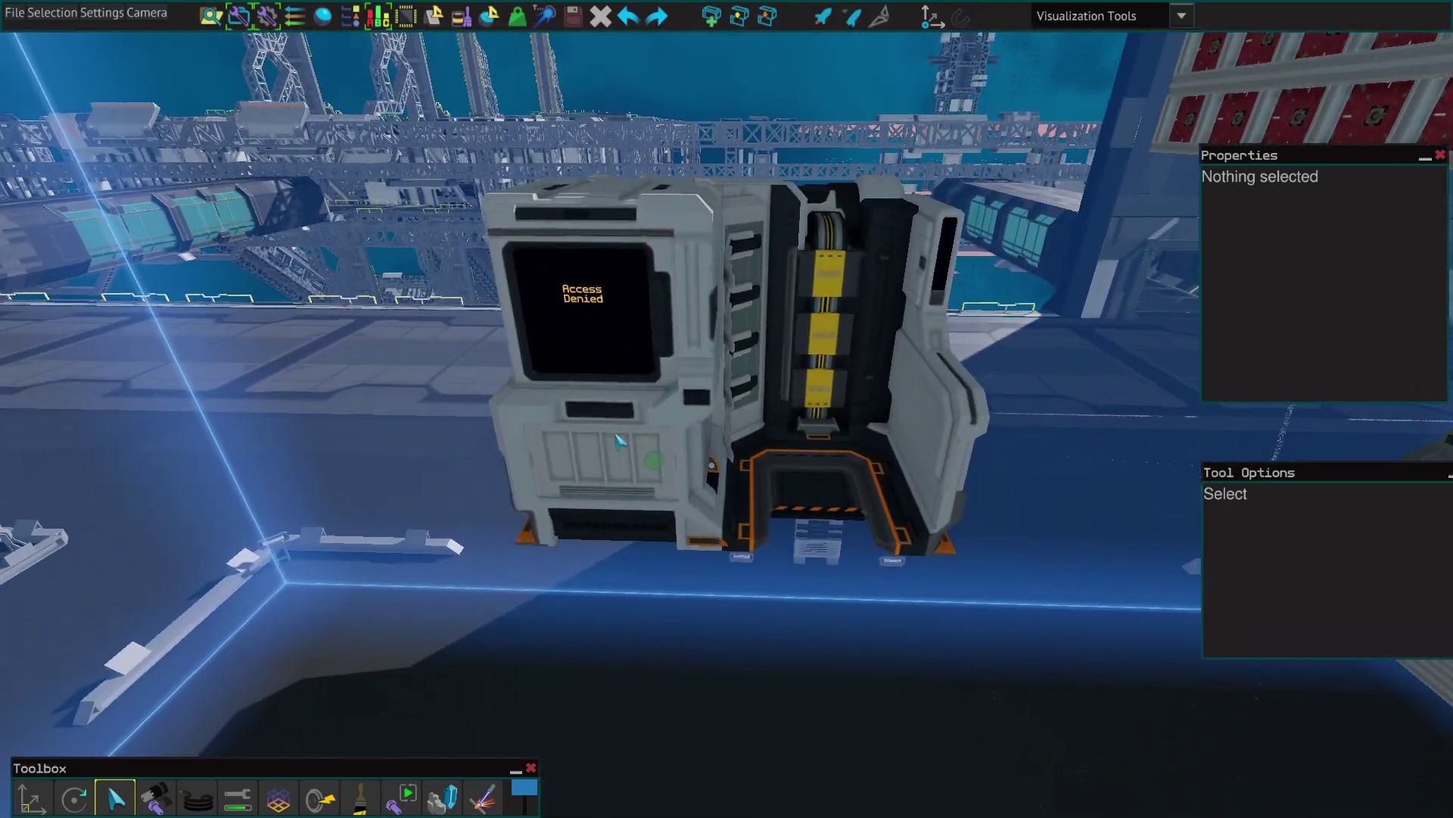
- Clear the crate module selection while approaching the red crate wall
key("d")
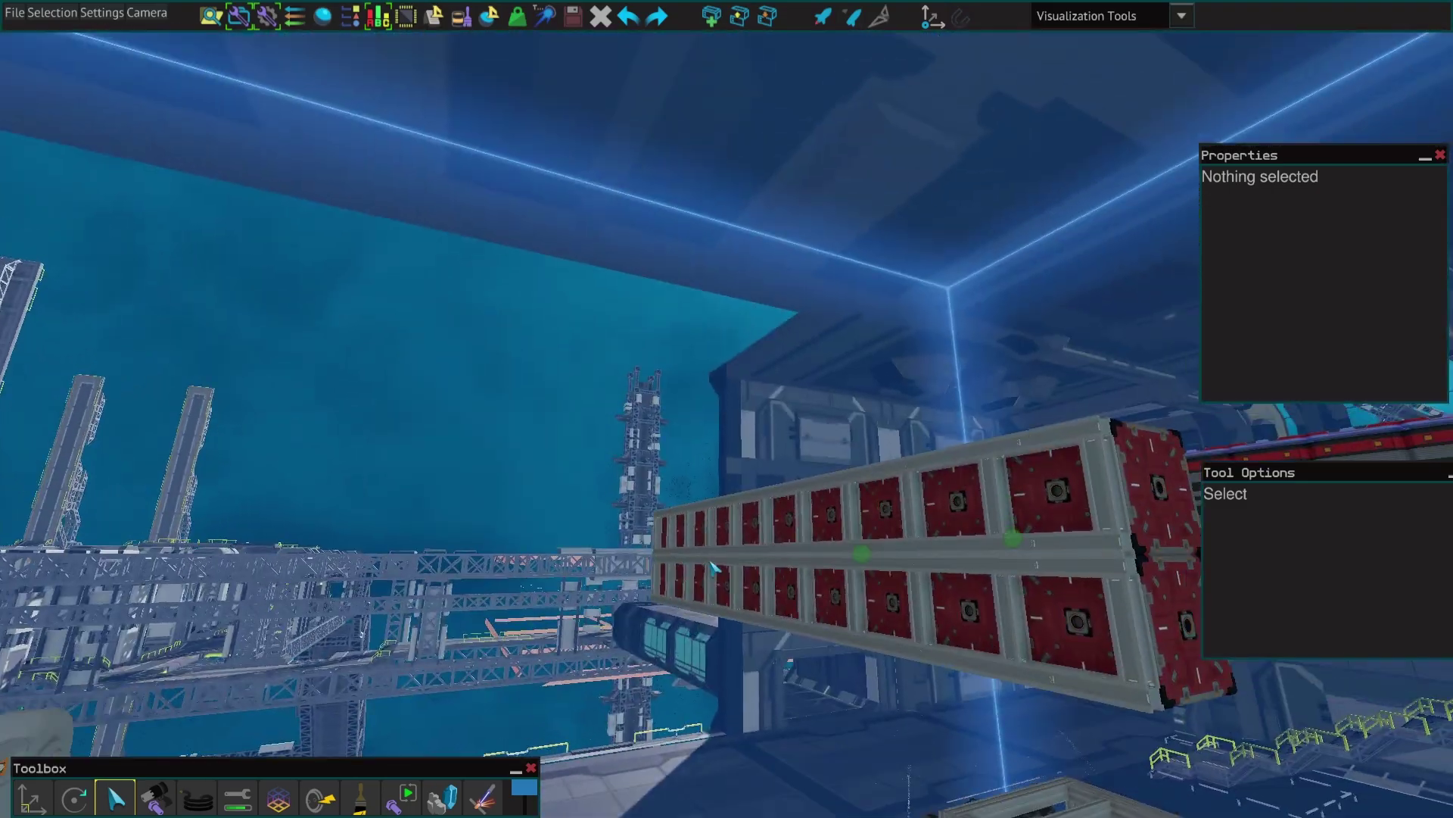
key("a")
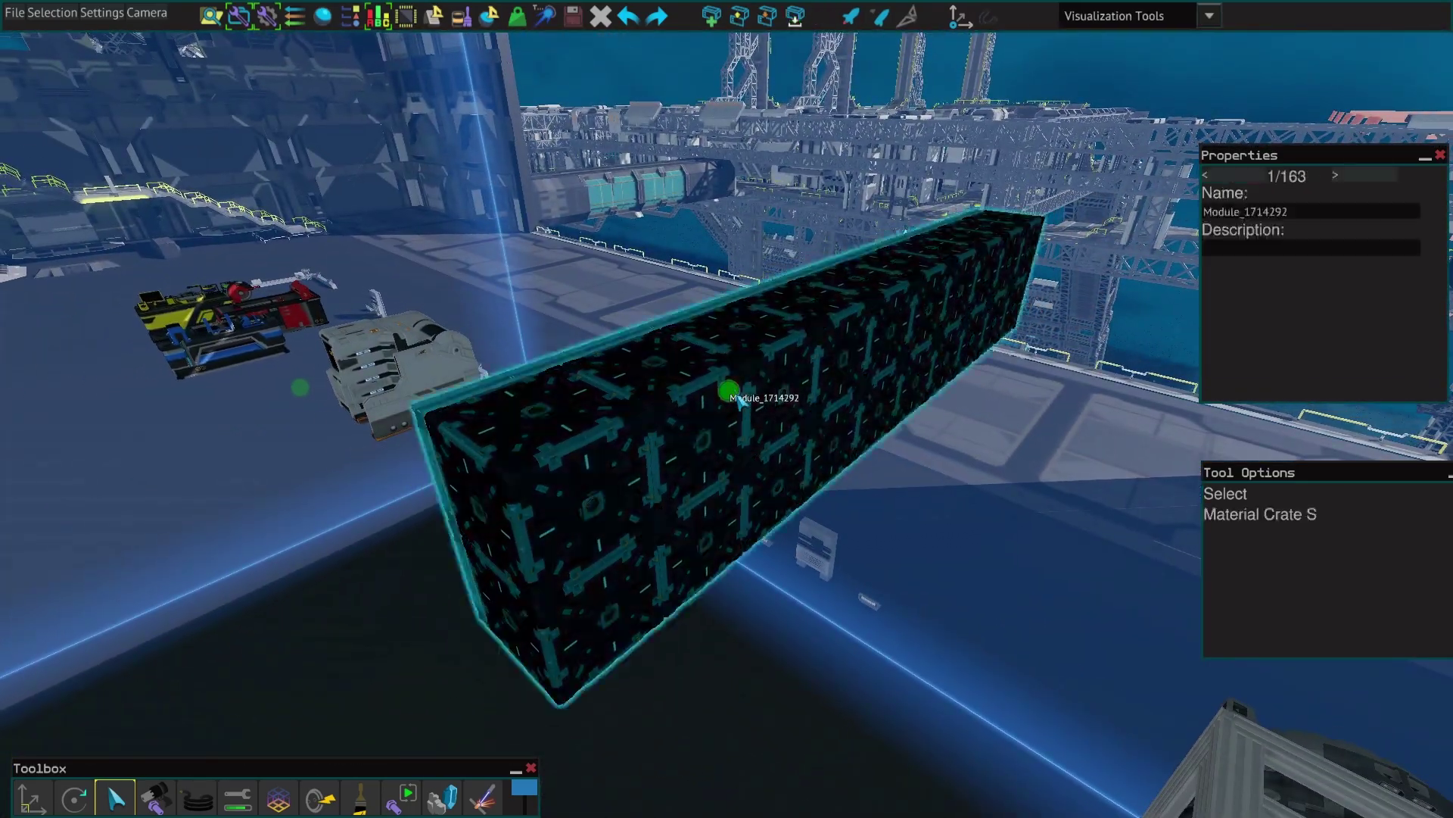
left_click(872, 591)
key("w")
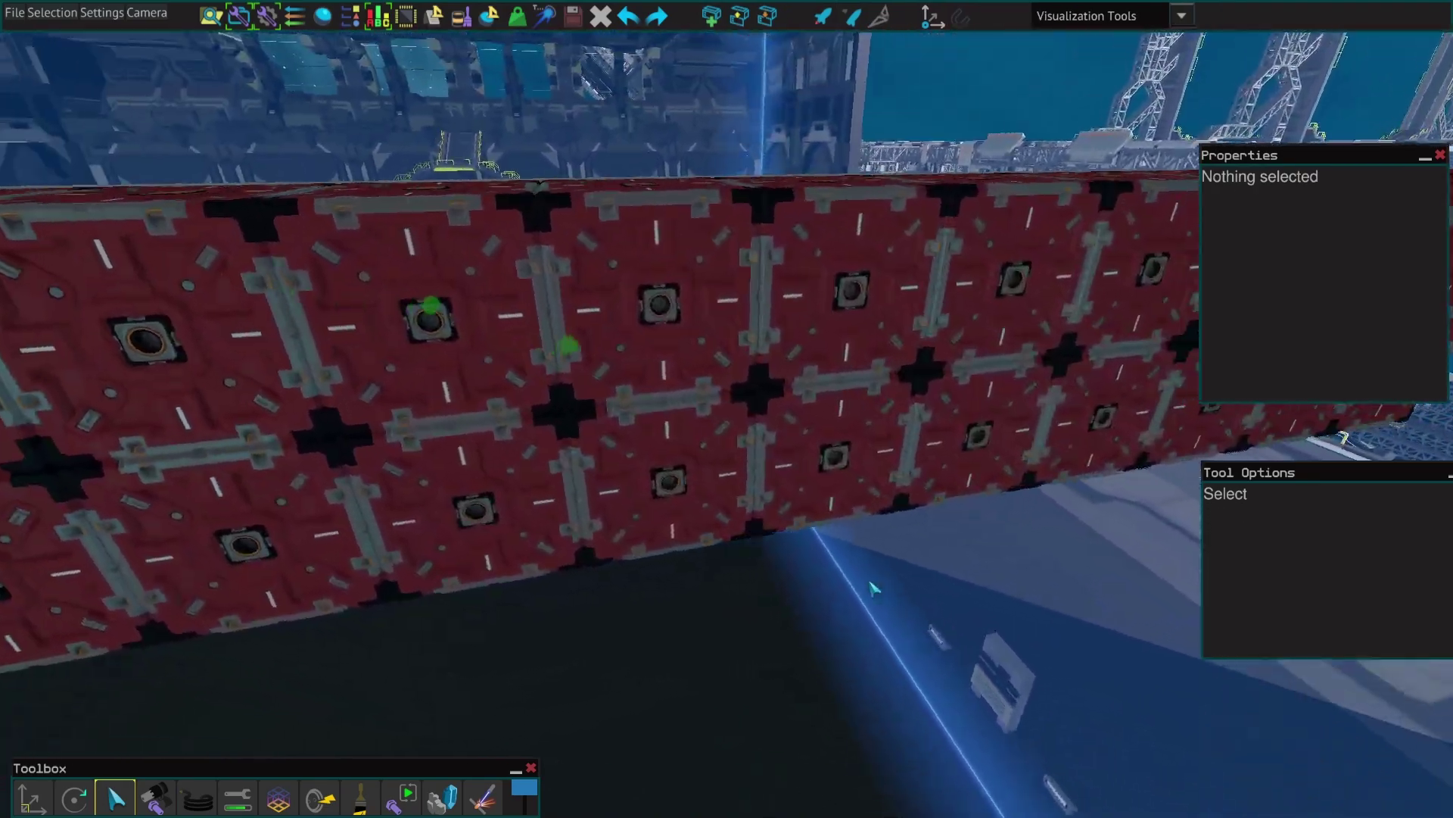
key("w")
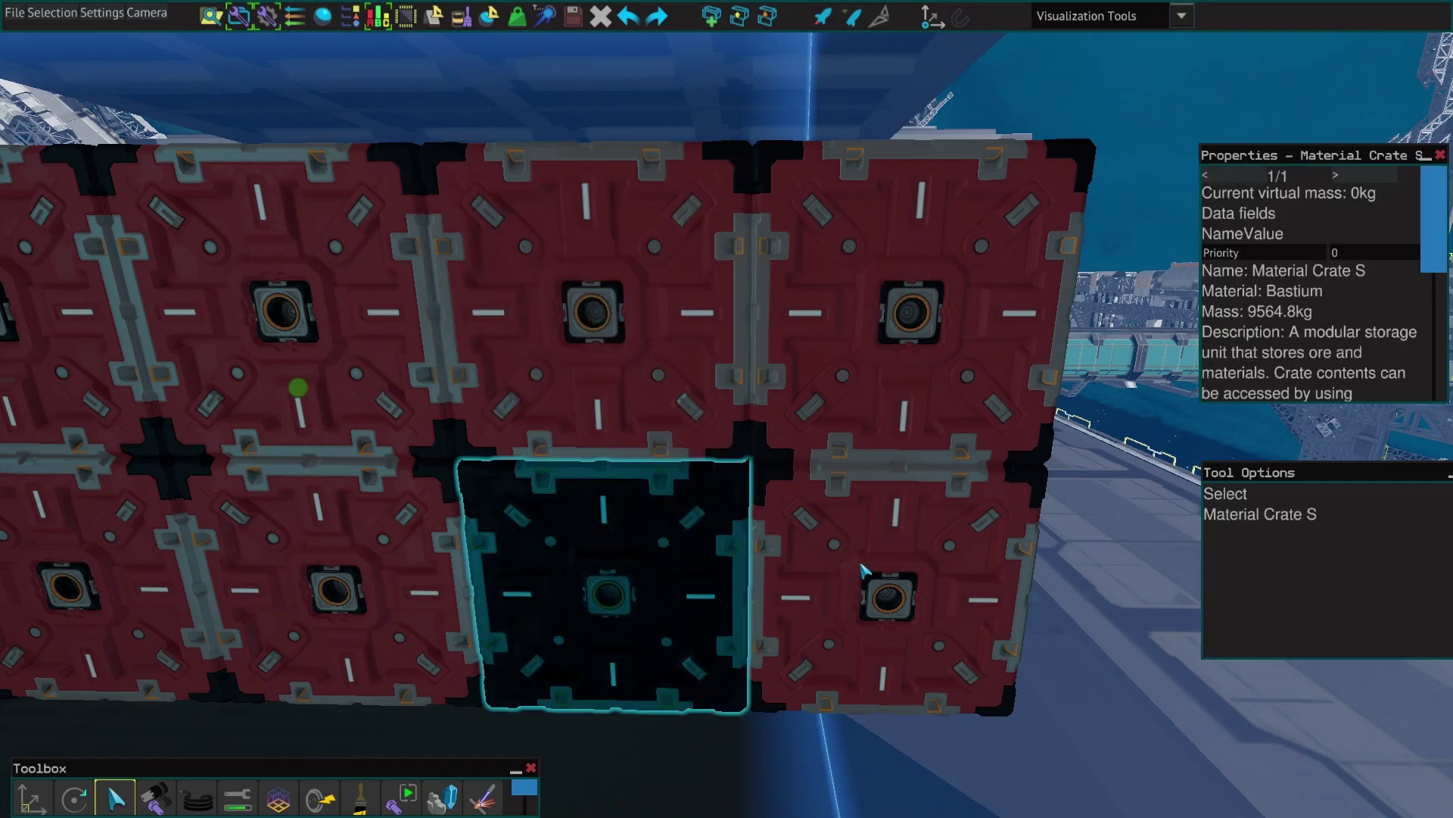
left_click(863, 568)
- Fly over and around the crate row to look along its length
key("s")
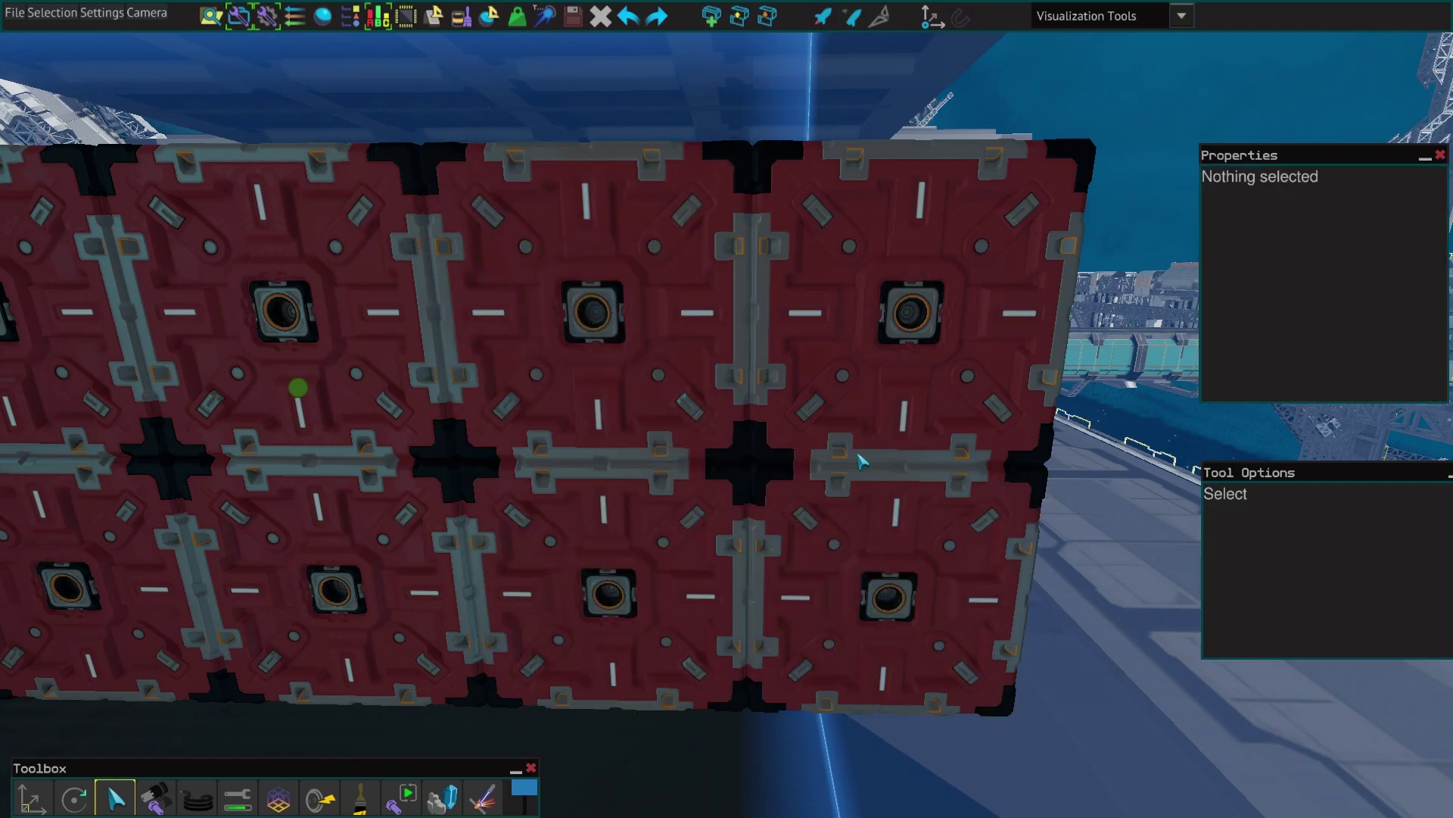
key("s")
key("d")
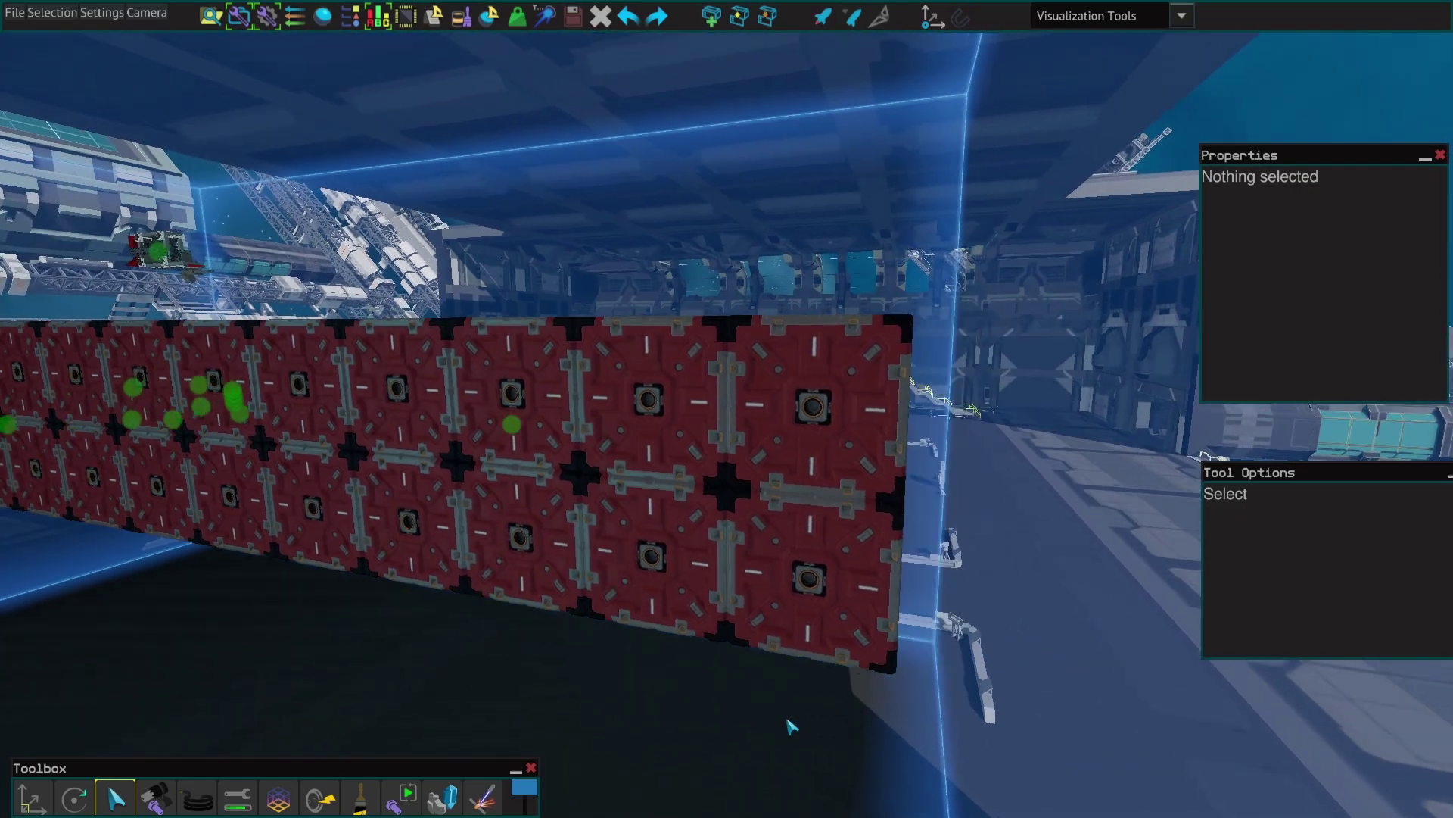
key("a")
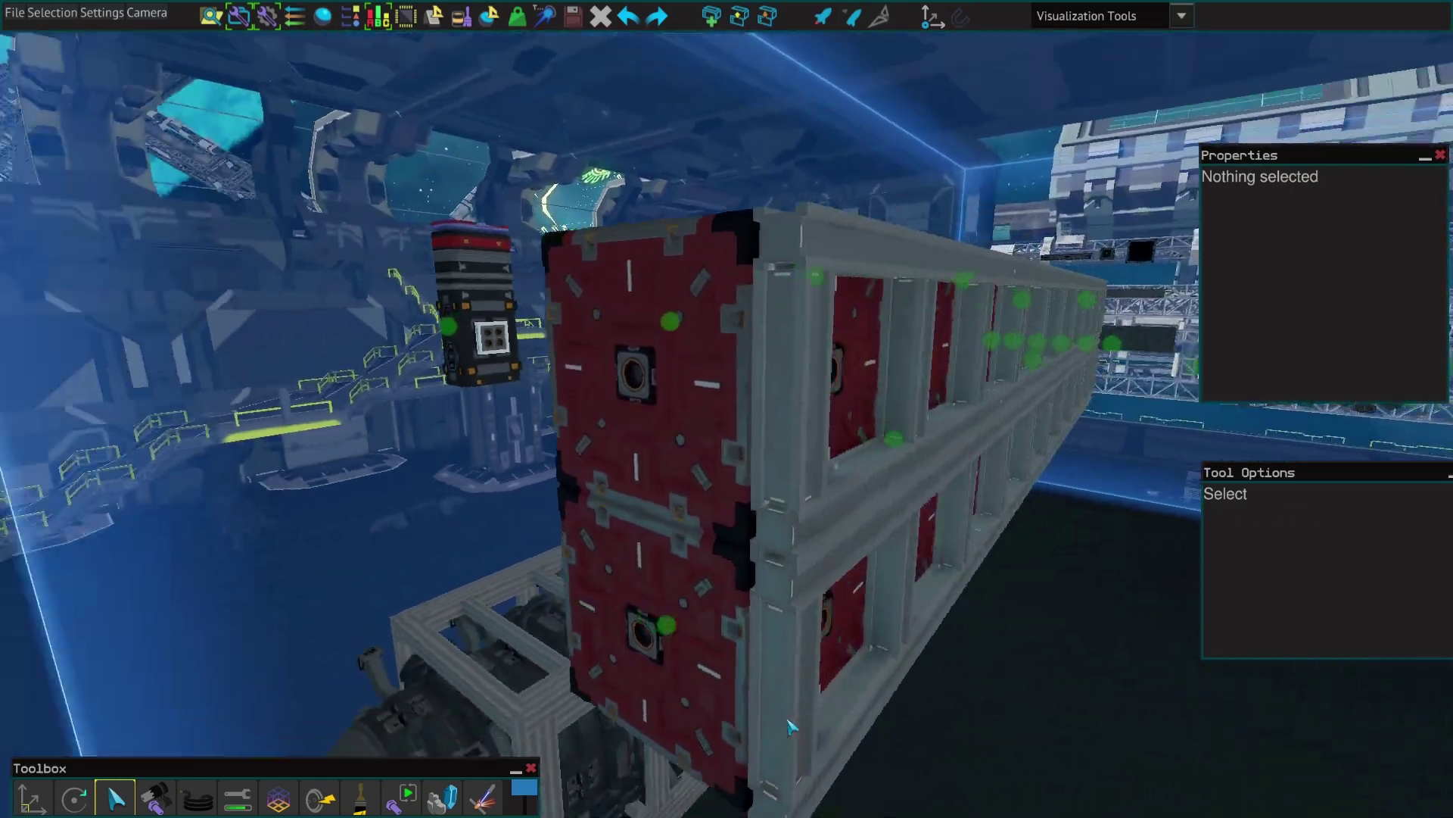
key("w")
key("s")
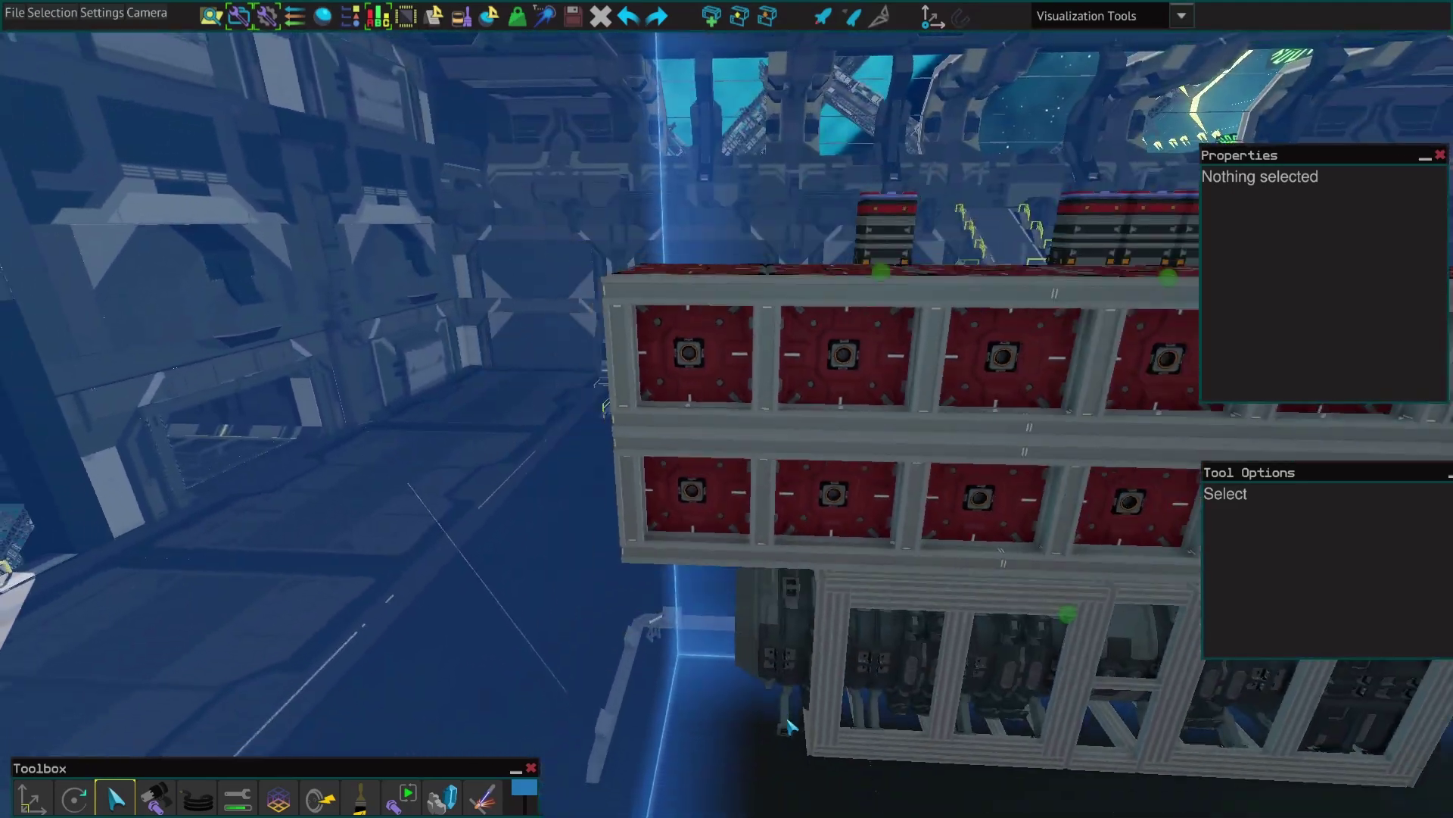
key("e")
key("s")
key("a")
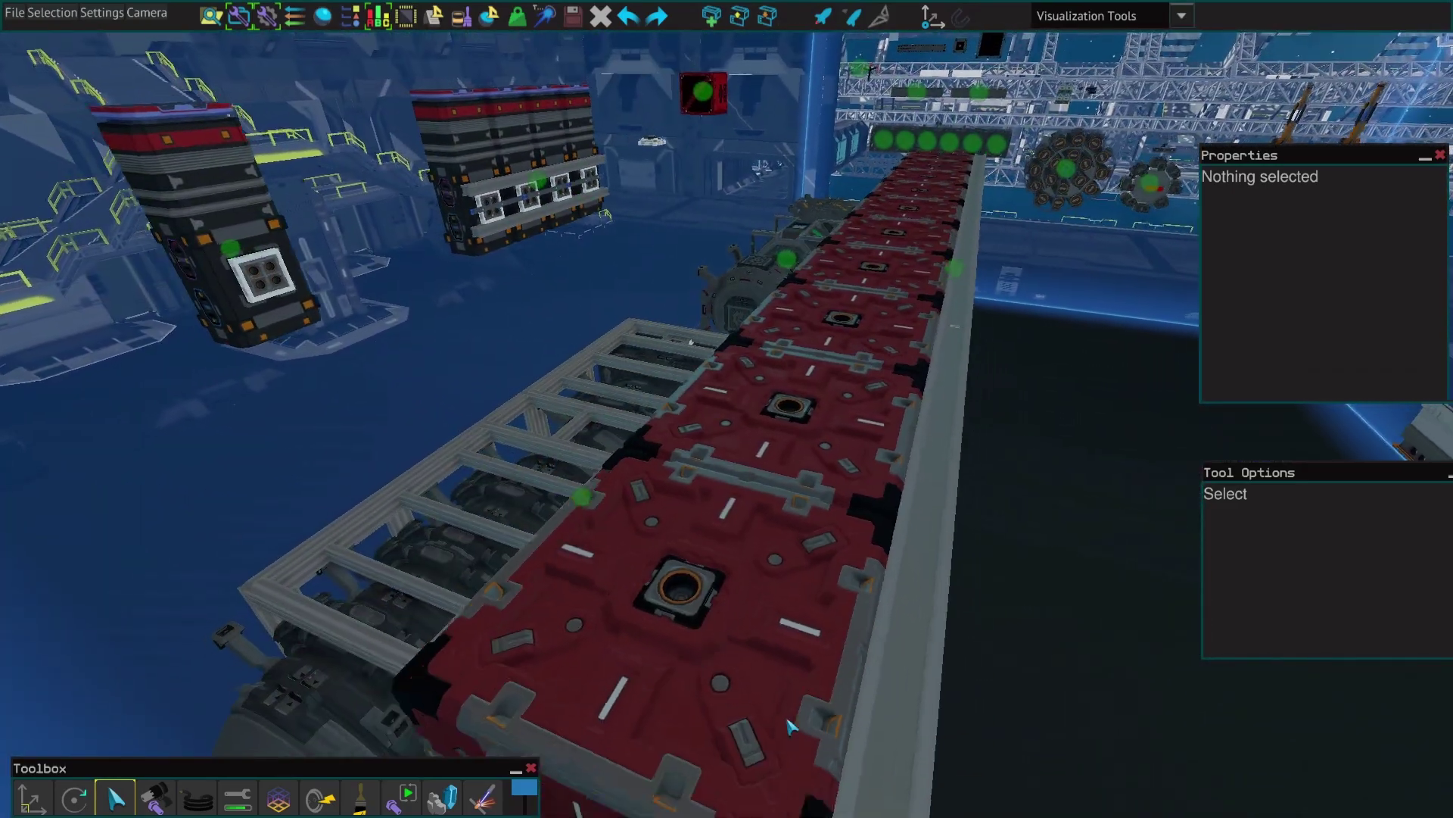
key("w")
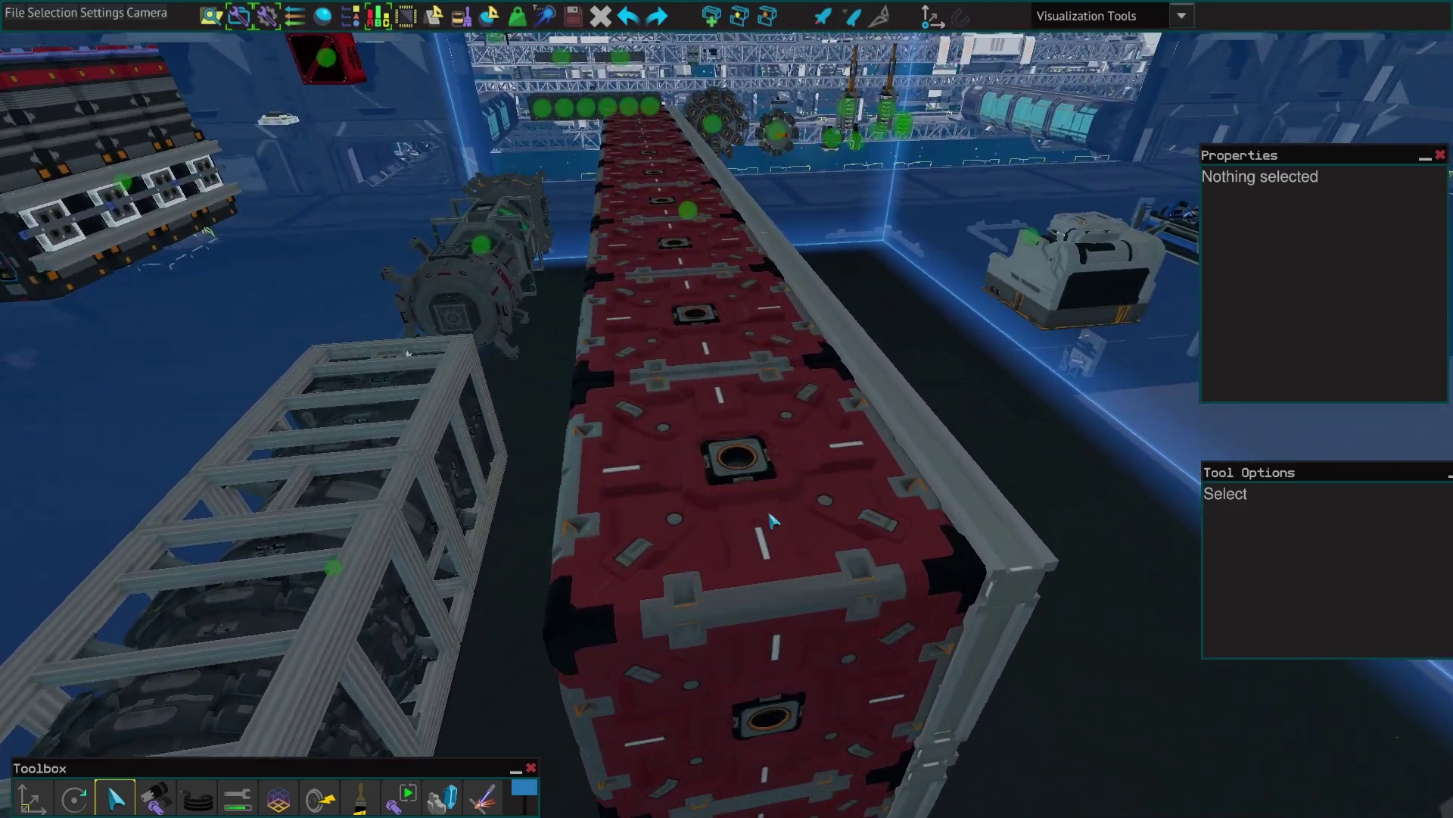
- Check a Material Crate S's details, then deselect it and pull back from the row
left_click(741, 530)
key("s")
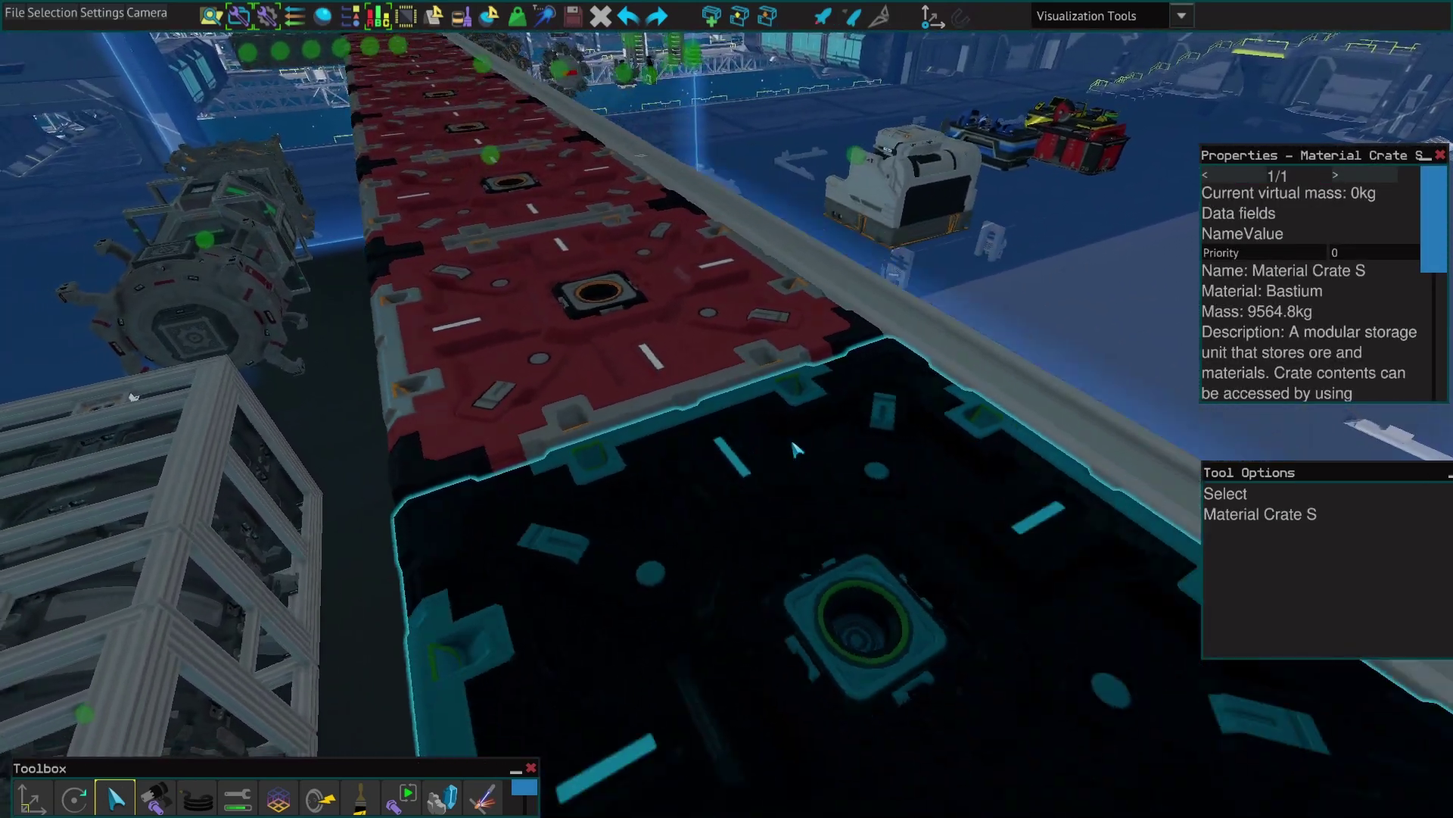
key("s")
left_click(999, 480)
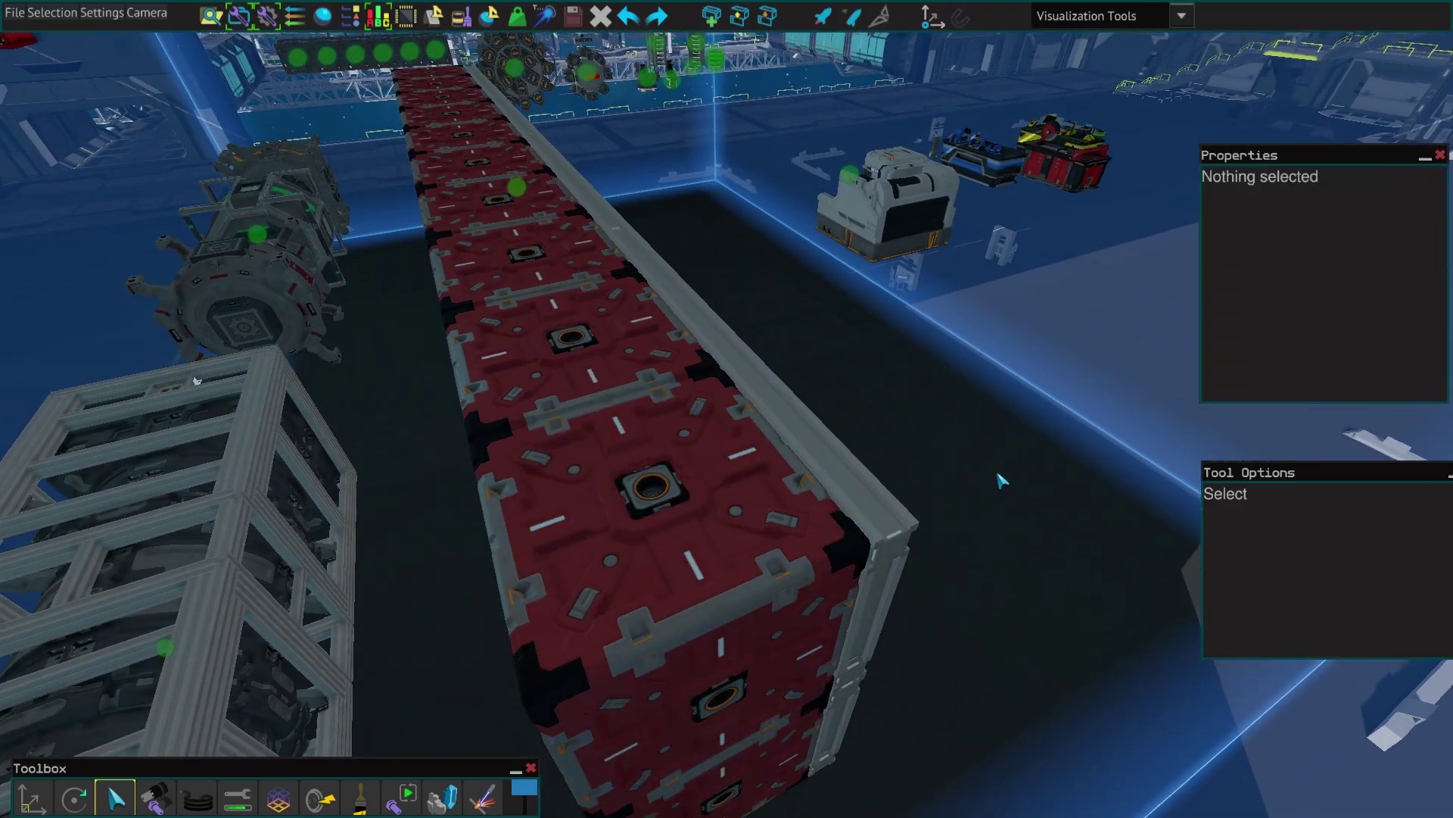
- Survey the crate row from its side and end
key("w")
key("d")
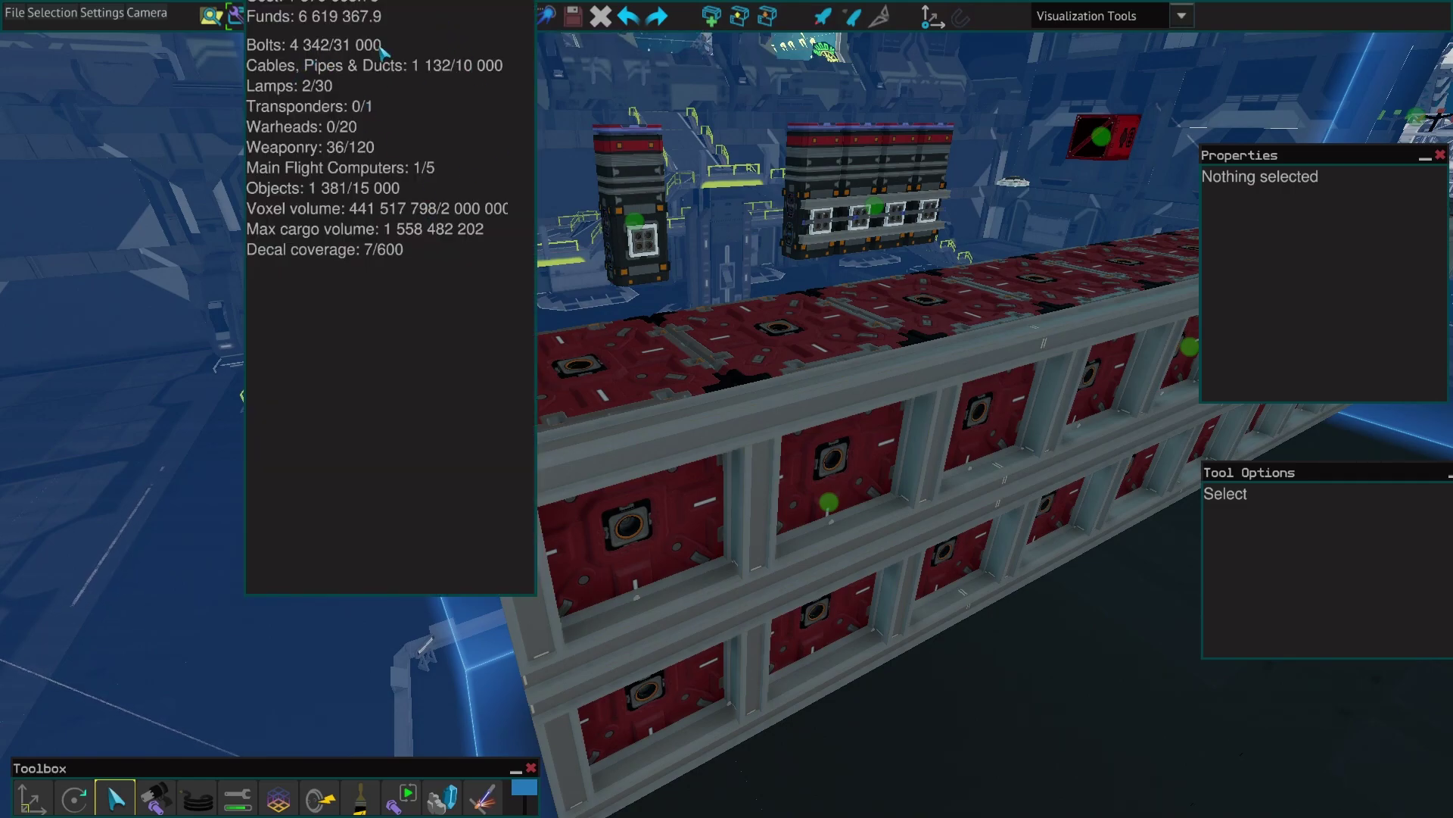
key("a")
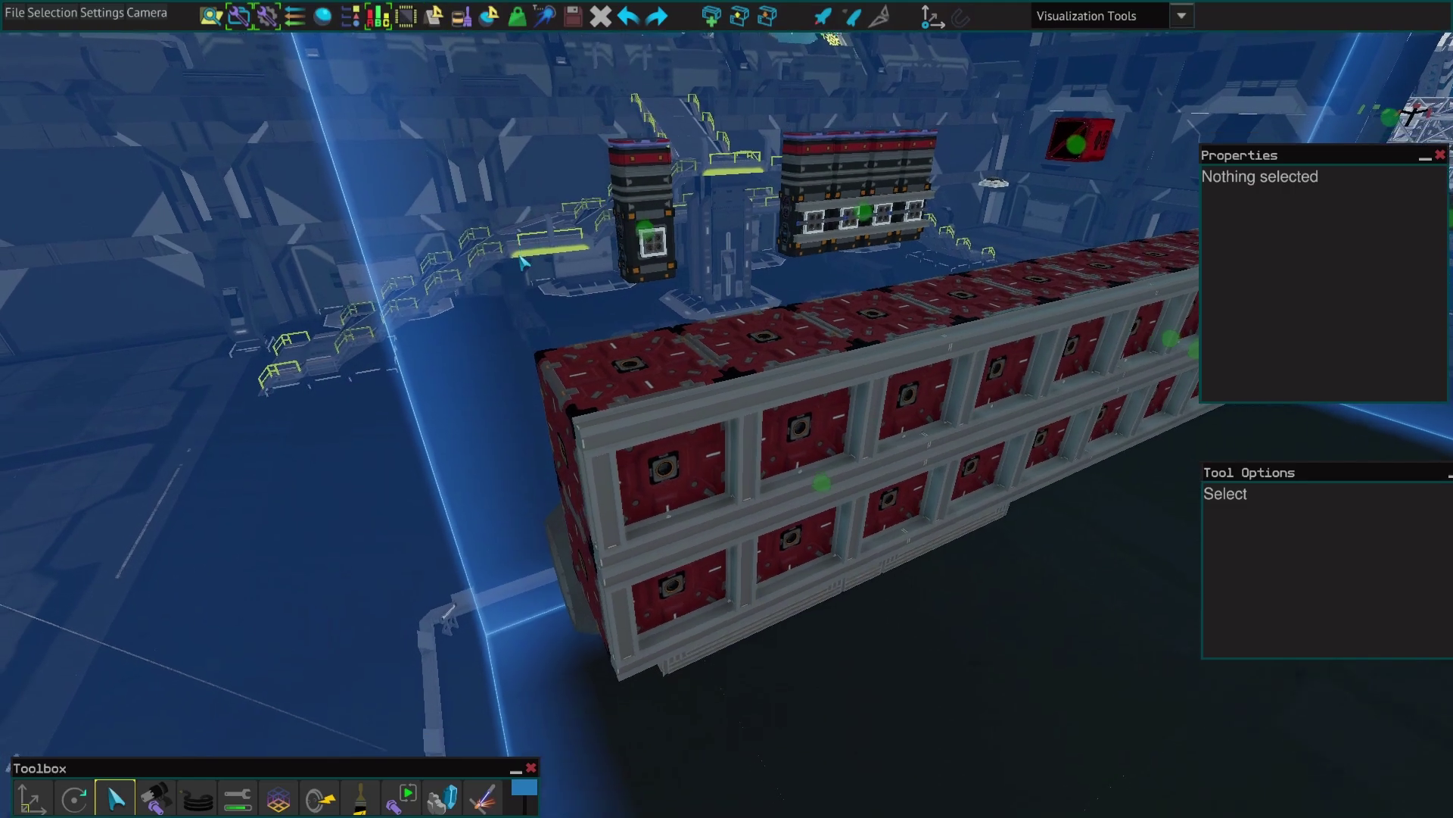
key("d")
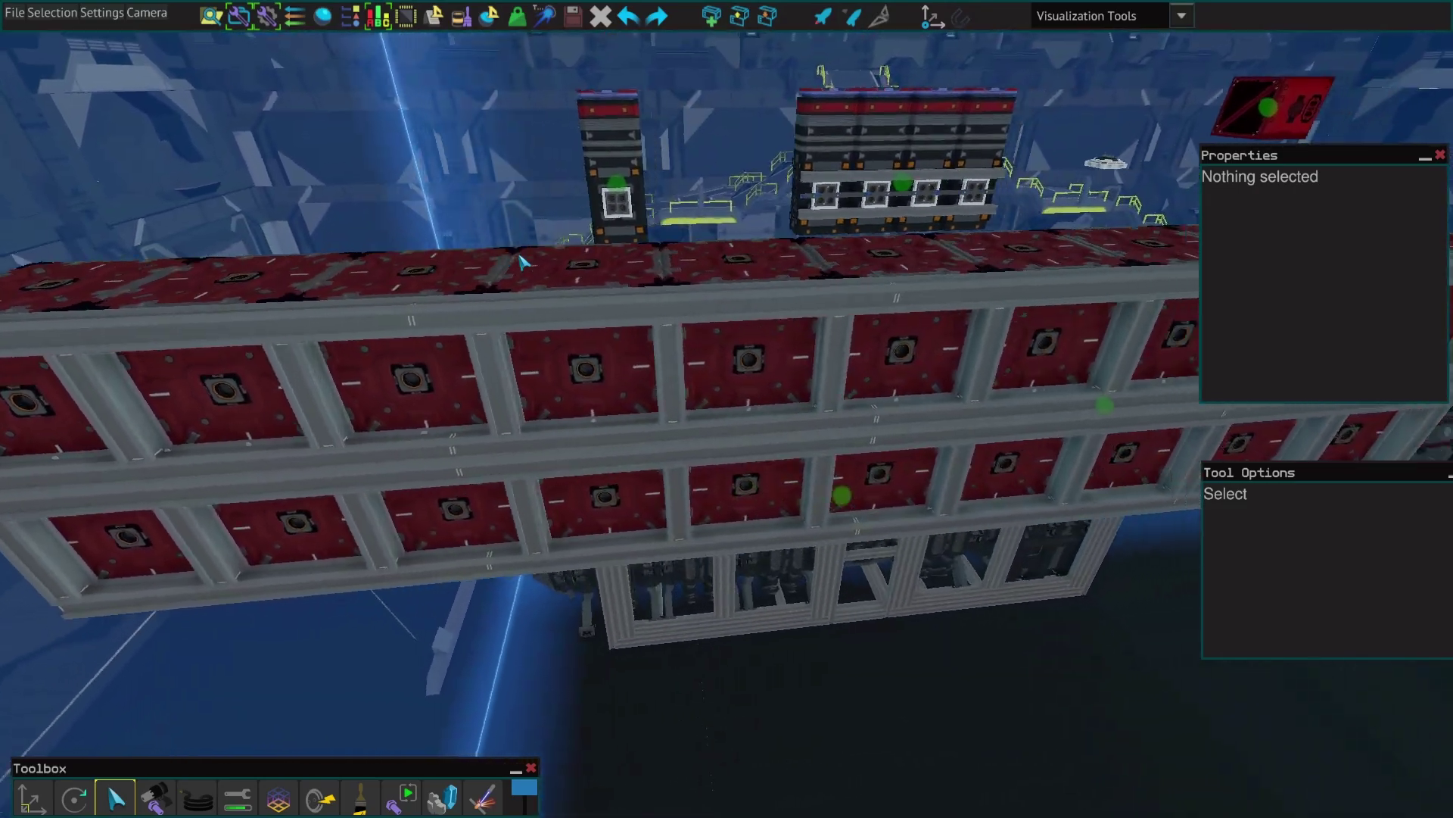
key("a")
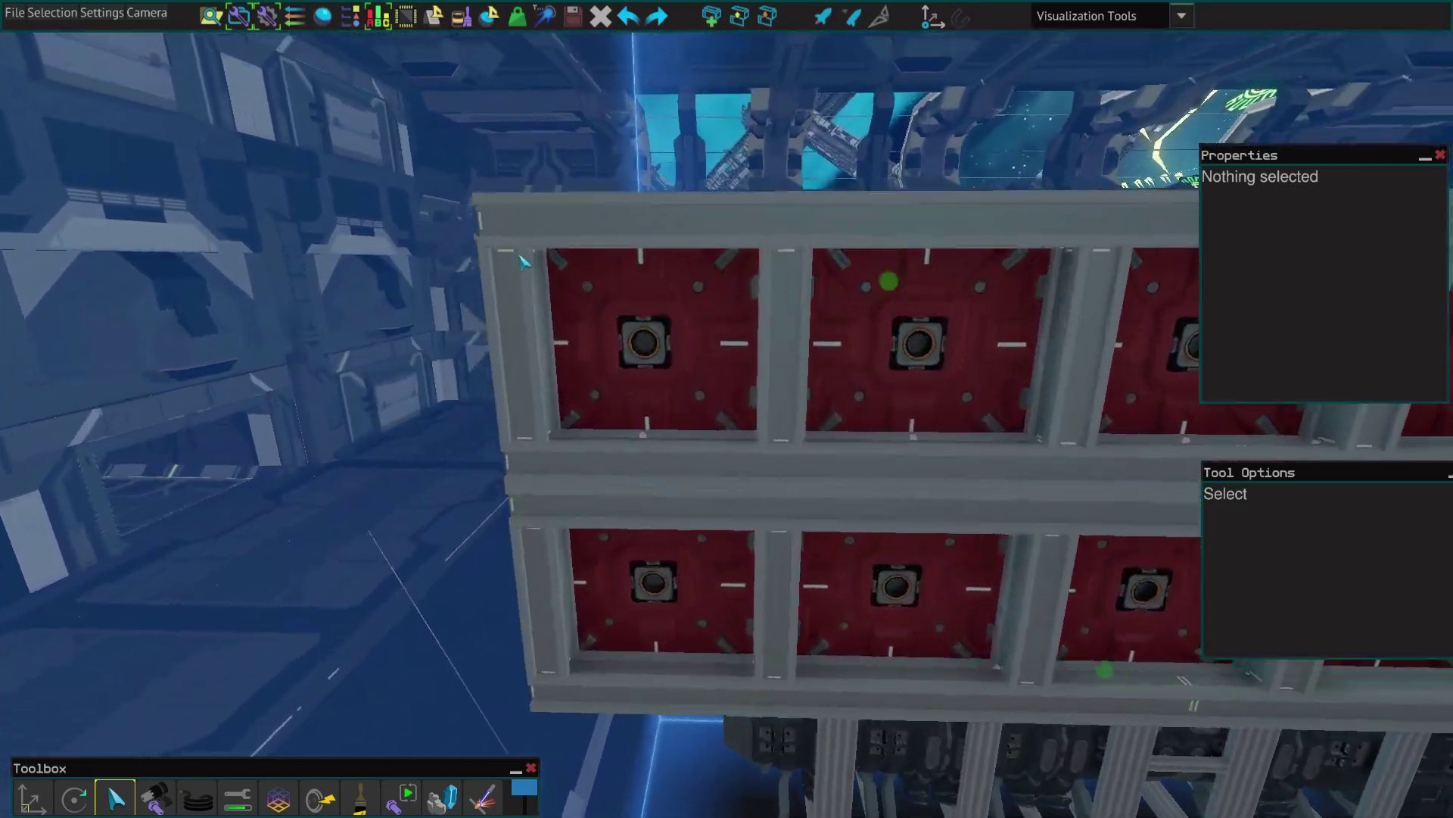
key("w")
key("s")
key("w")
key("s")
key("s")
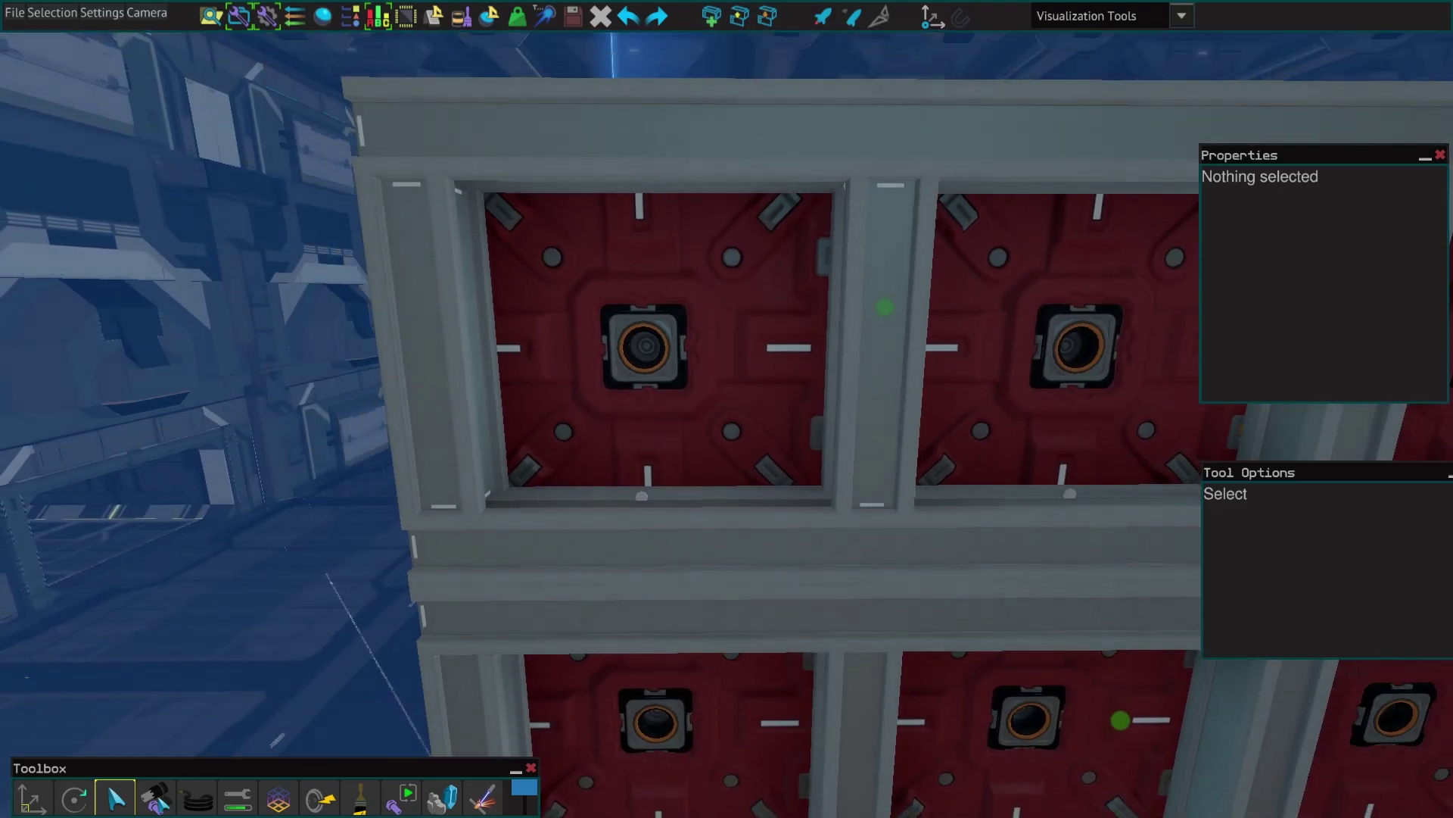
- Move in close along the crate wall, then back away to see more of it
key("s")
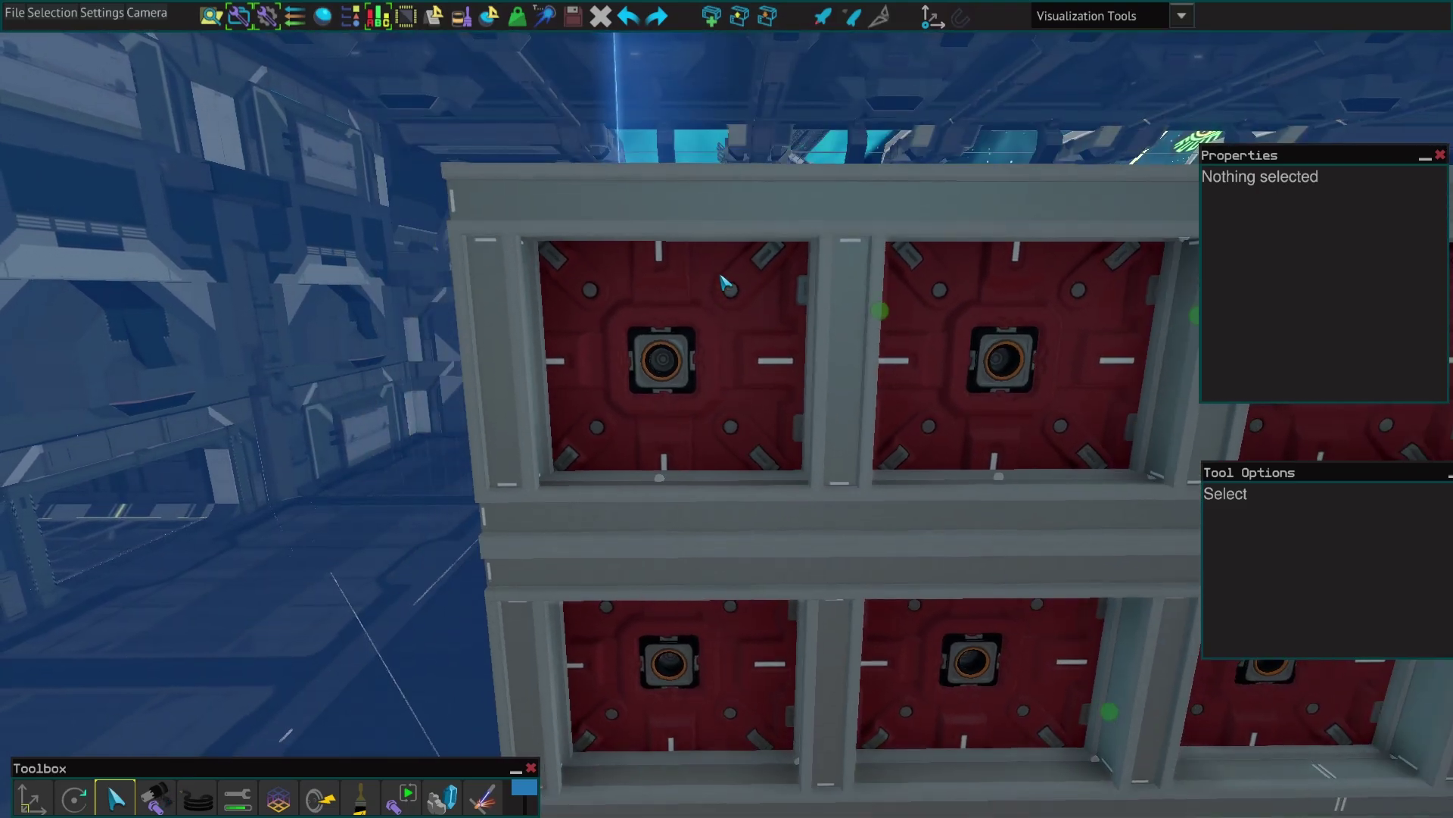
key("w")
key("s")
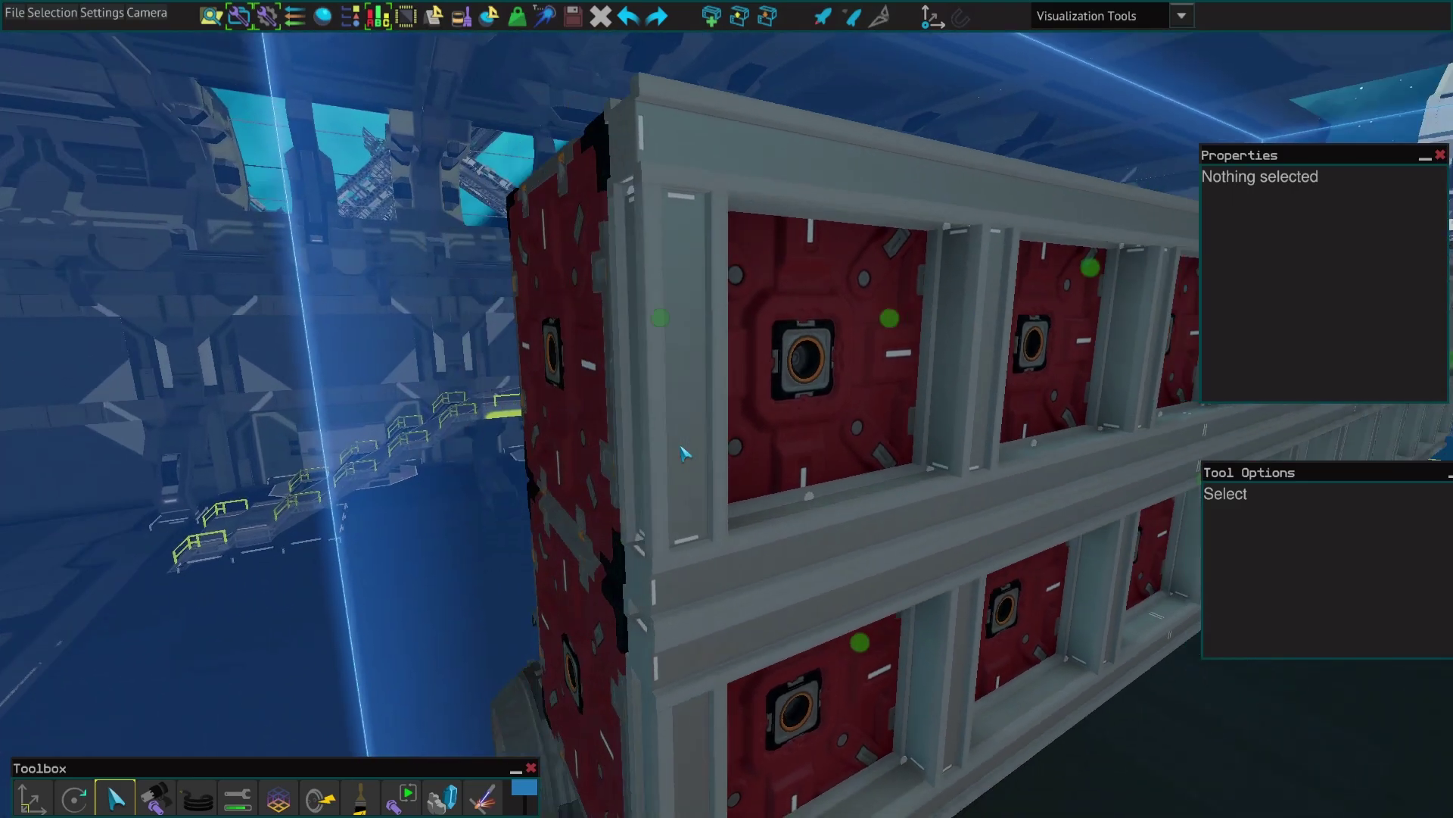
key("a")
key("w")
key("a")
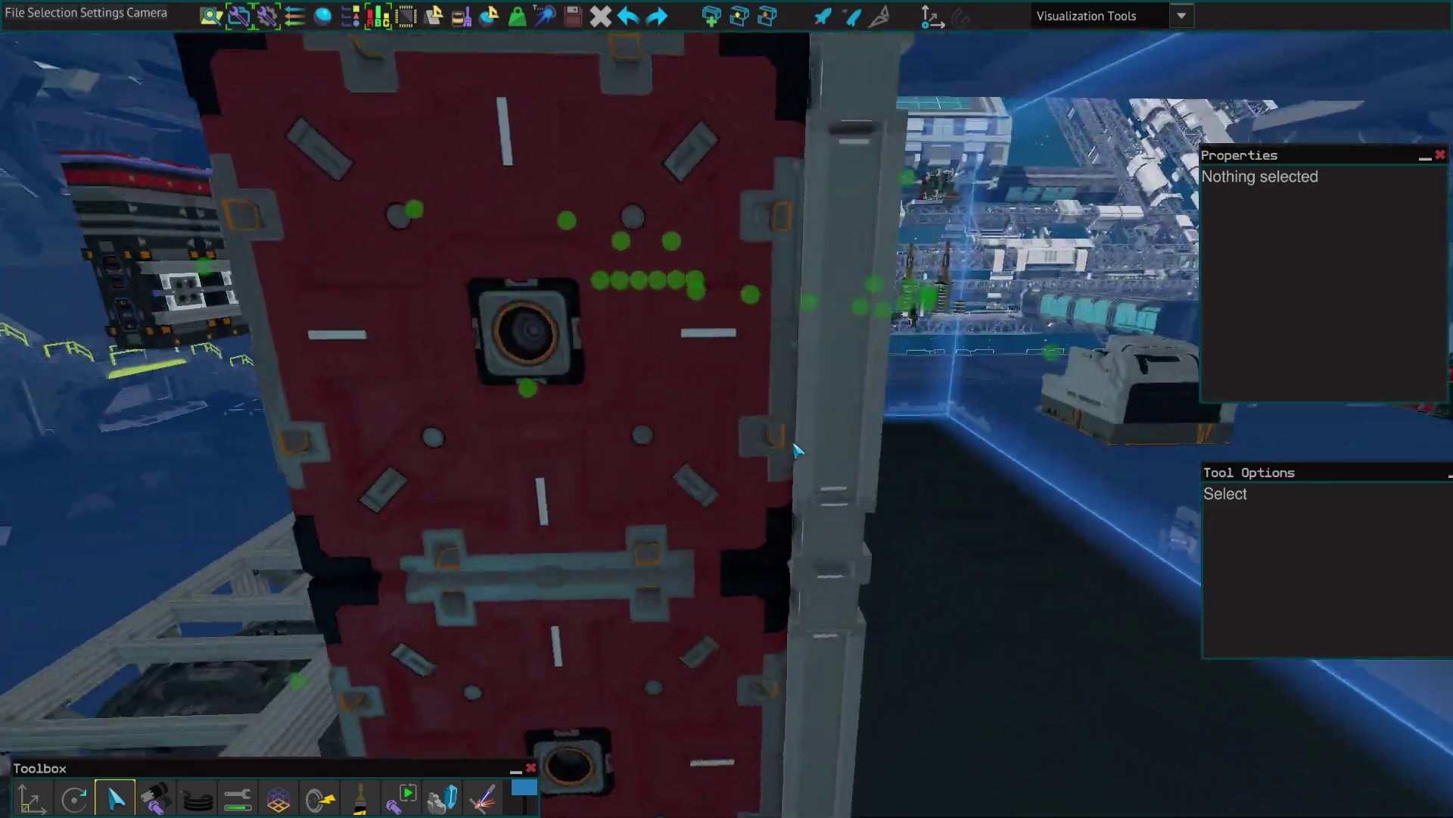
key("w")
key("w")
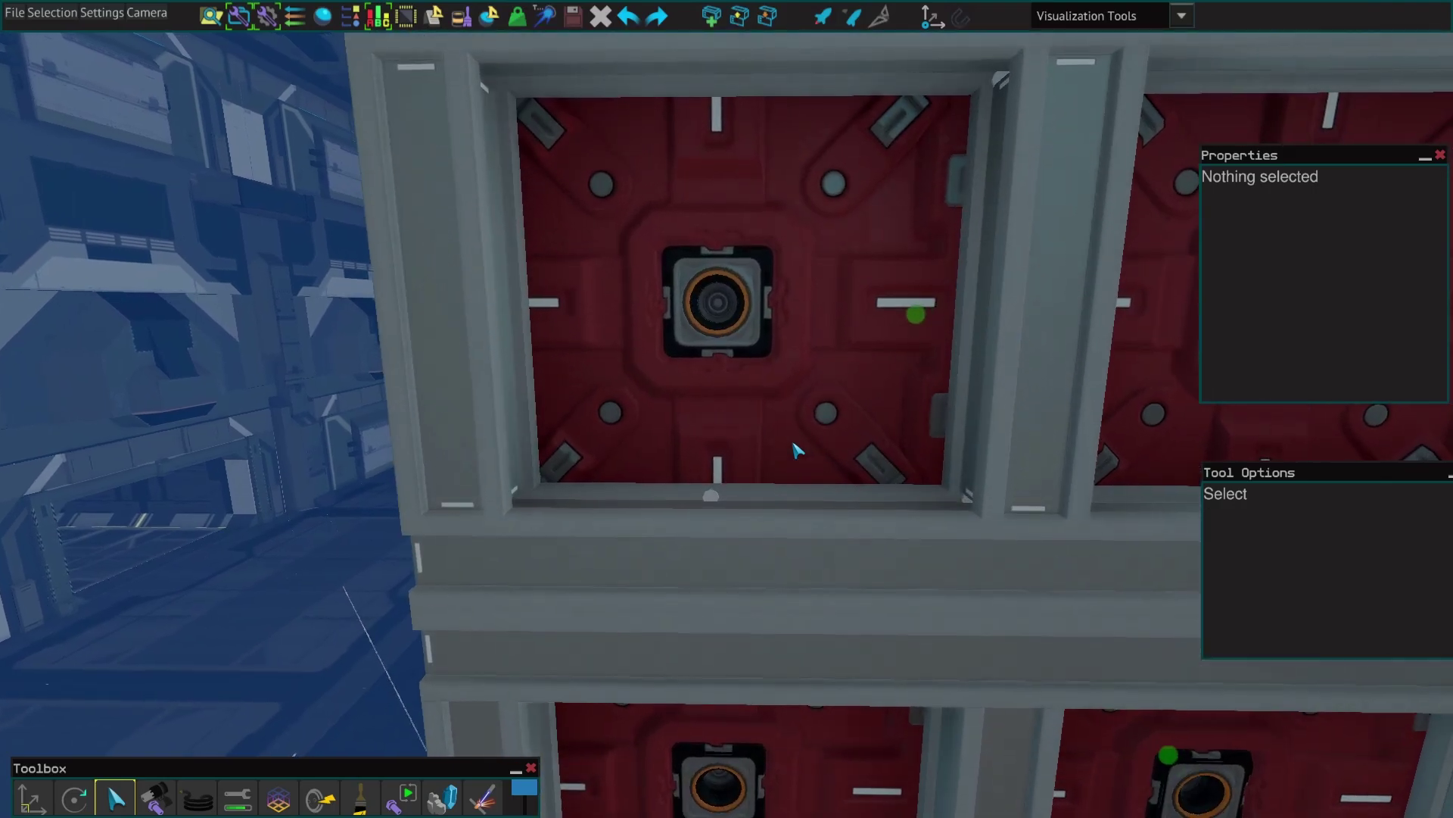
key("s")
key("w")
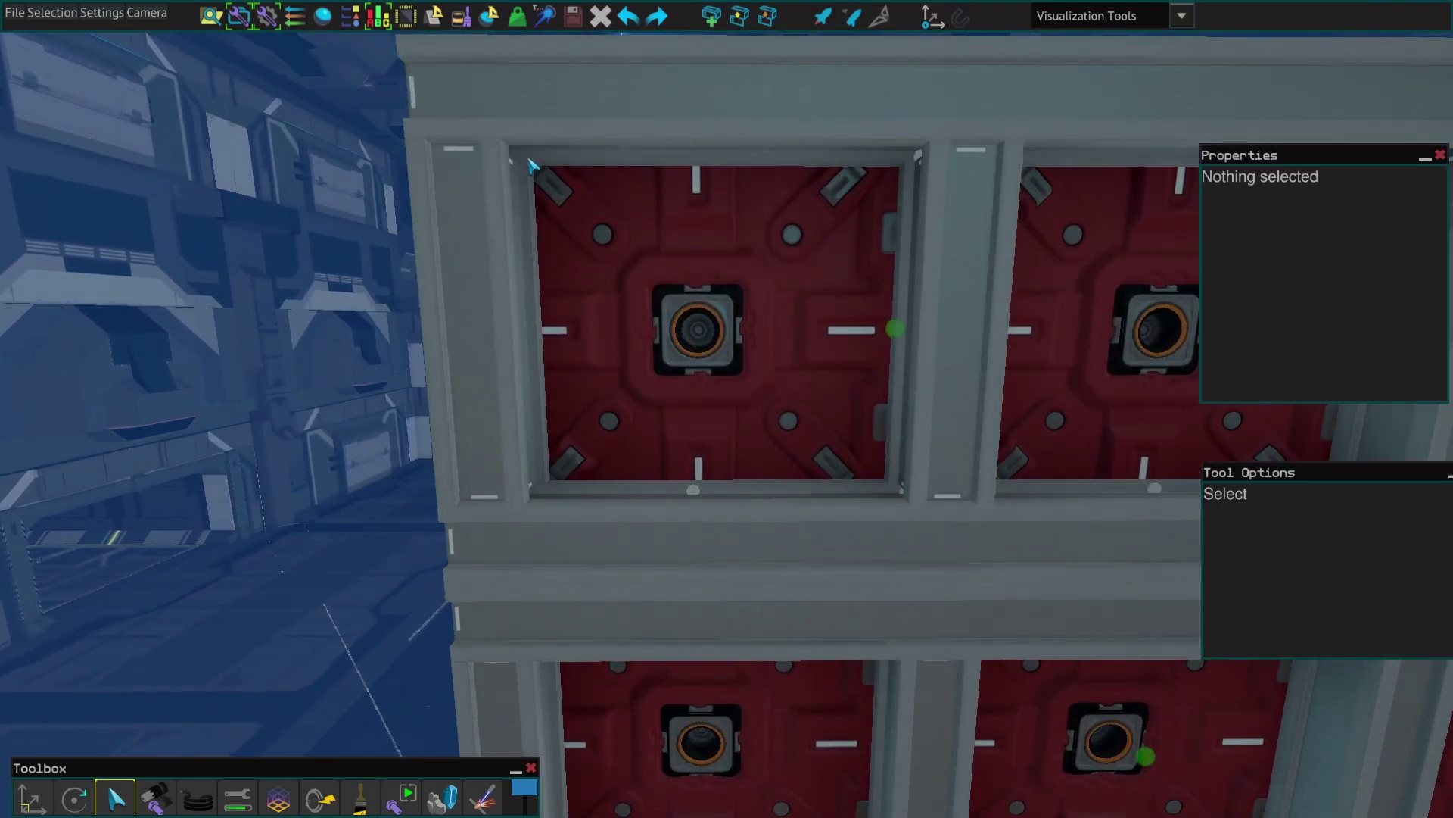
key("s")
key("s")
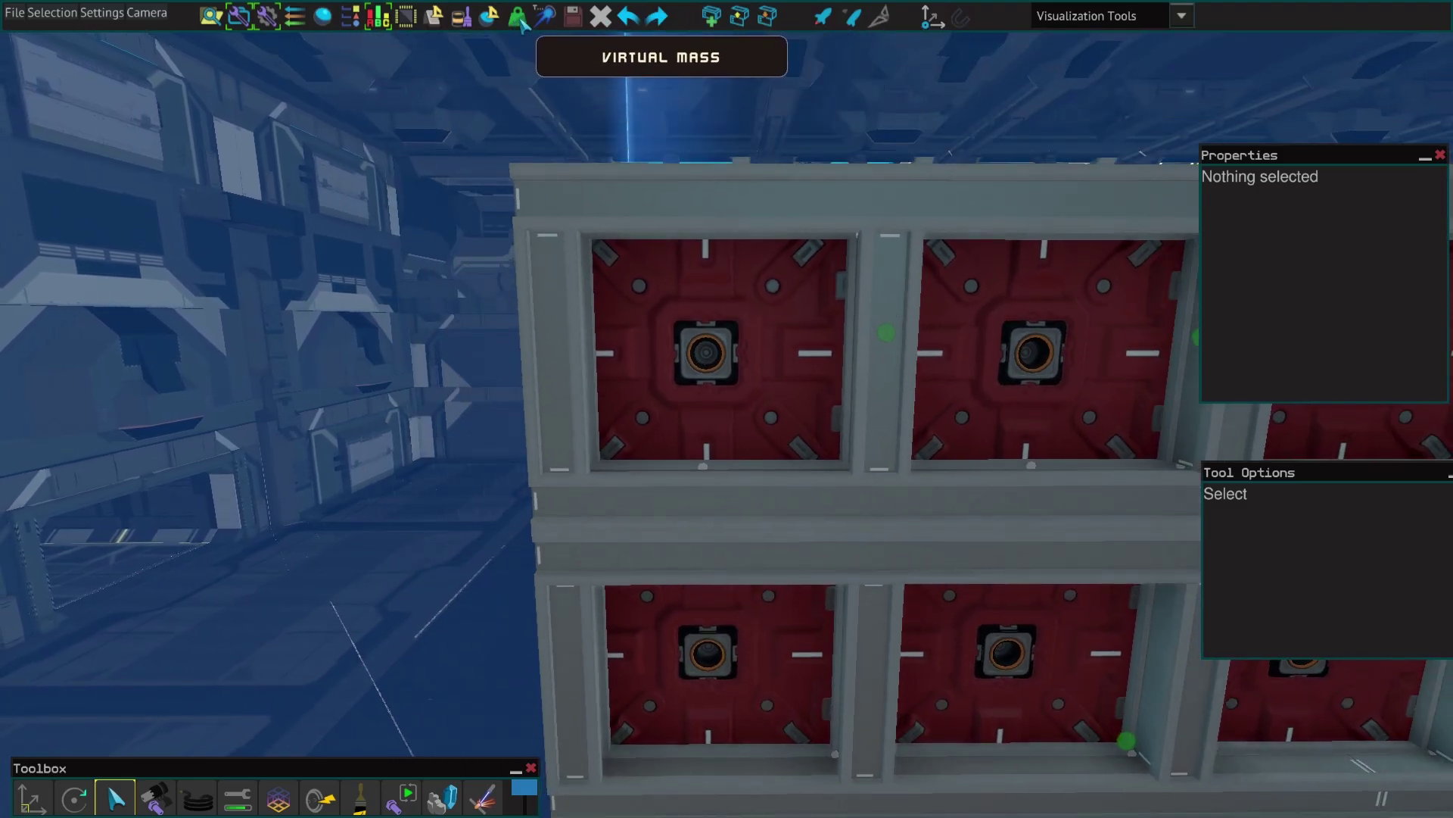
- Open the Virtual mass window from the toolbar and collapse it
left_click(517, 16)
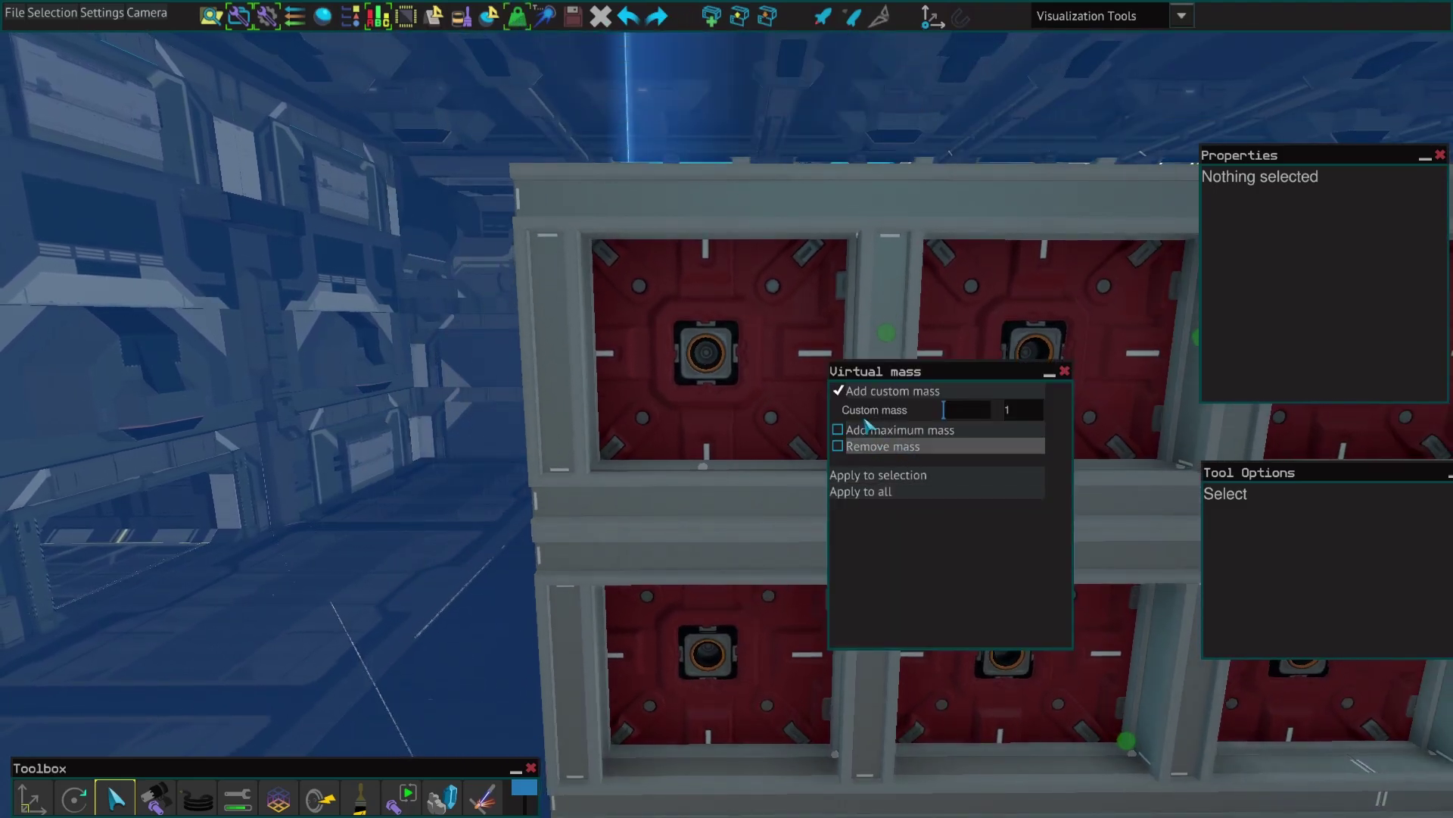
left_click(1050, 371)
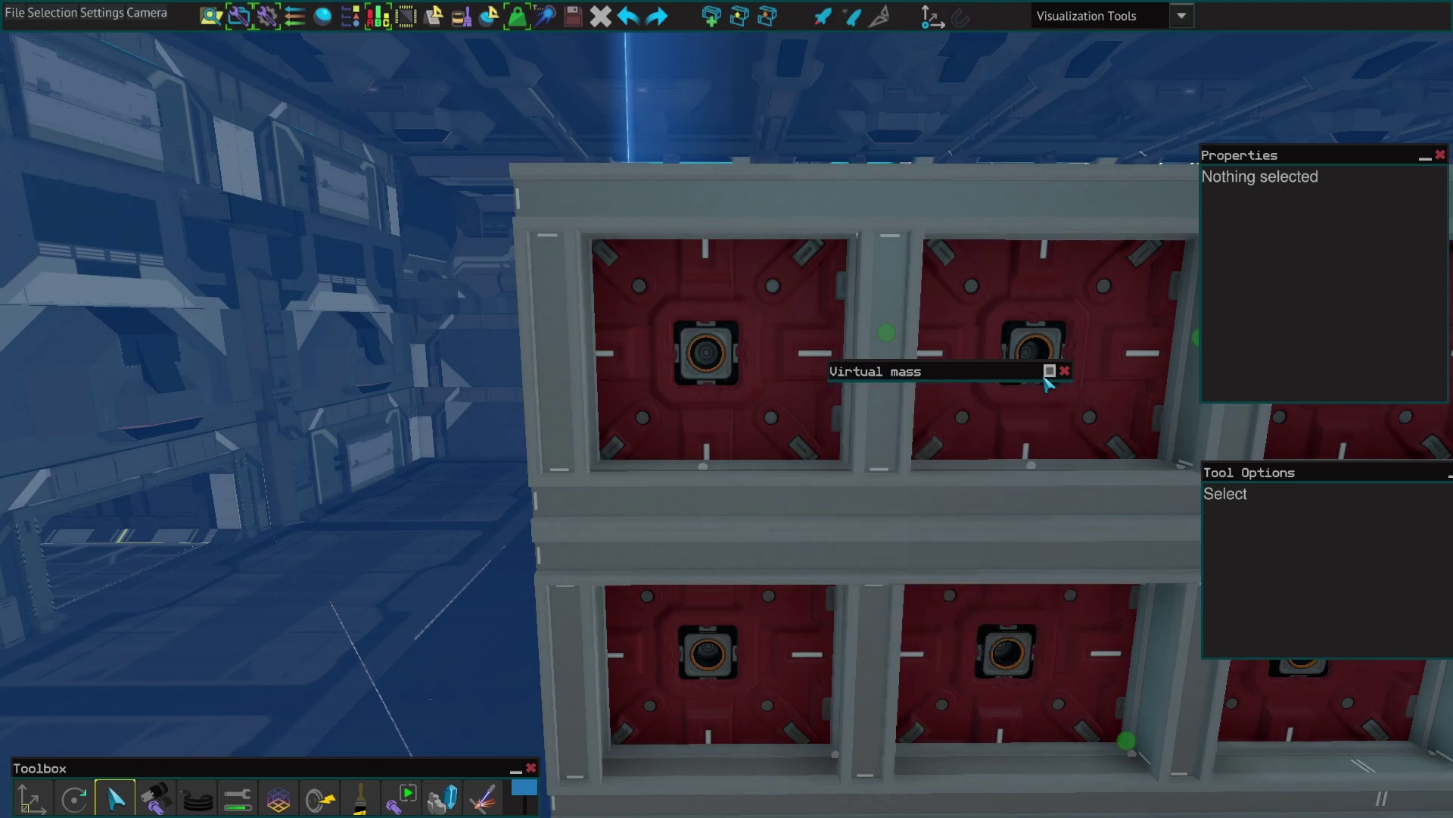
key("w")
key("s")
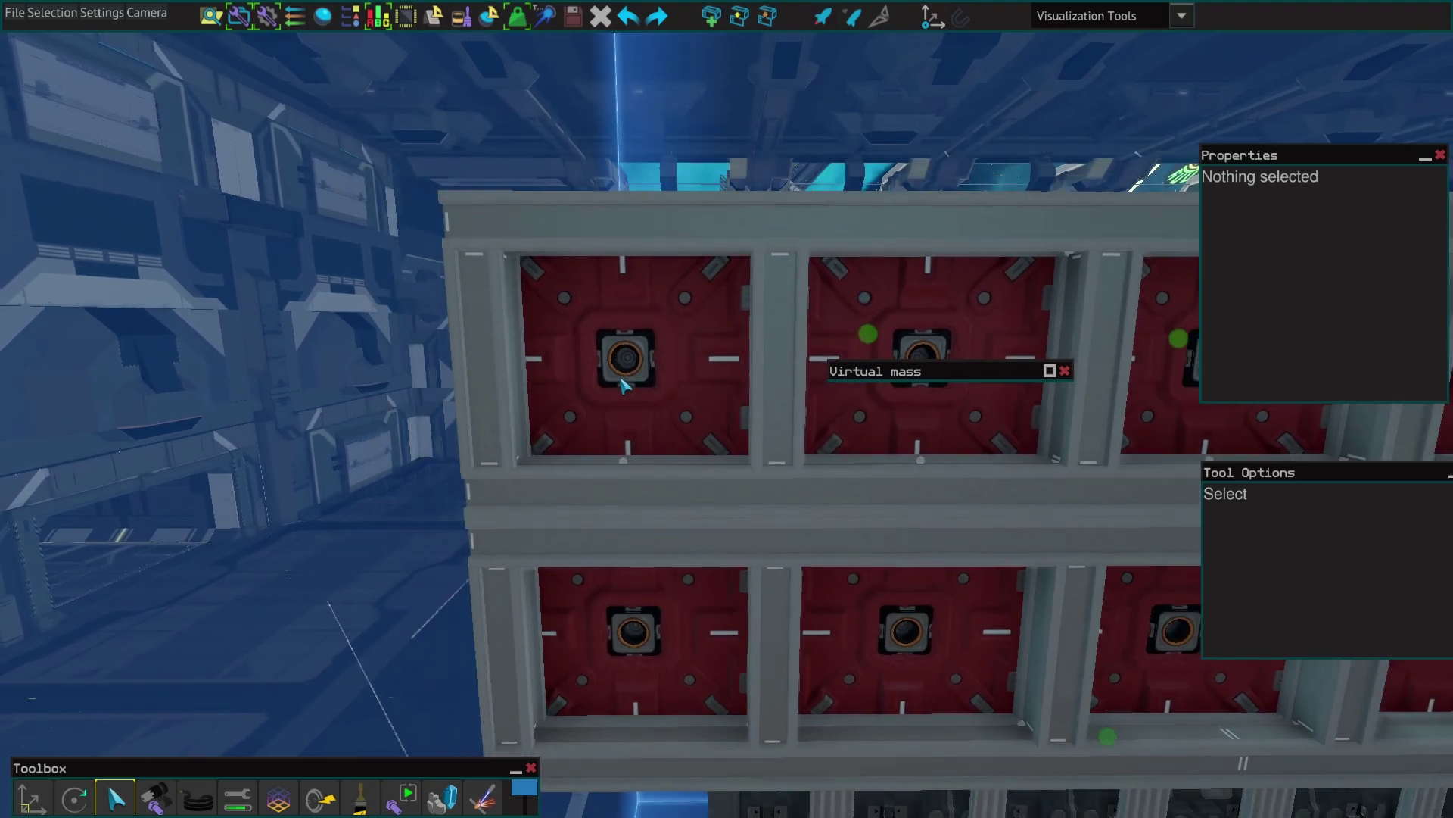
key("w")
key("s")
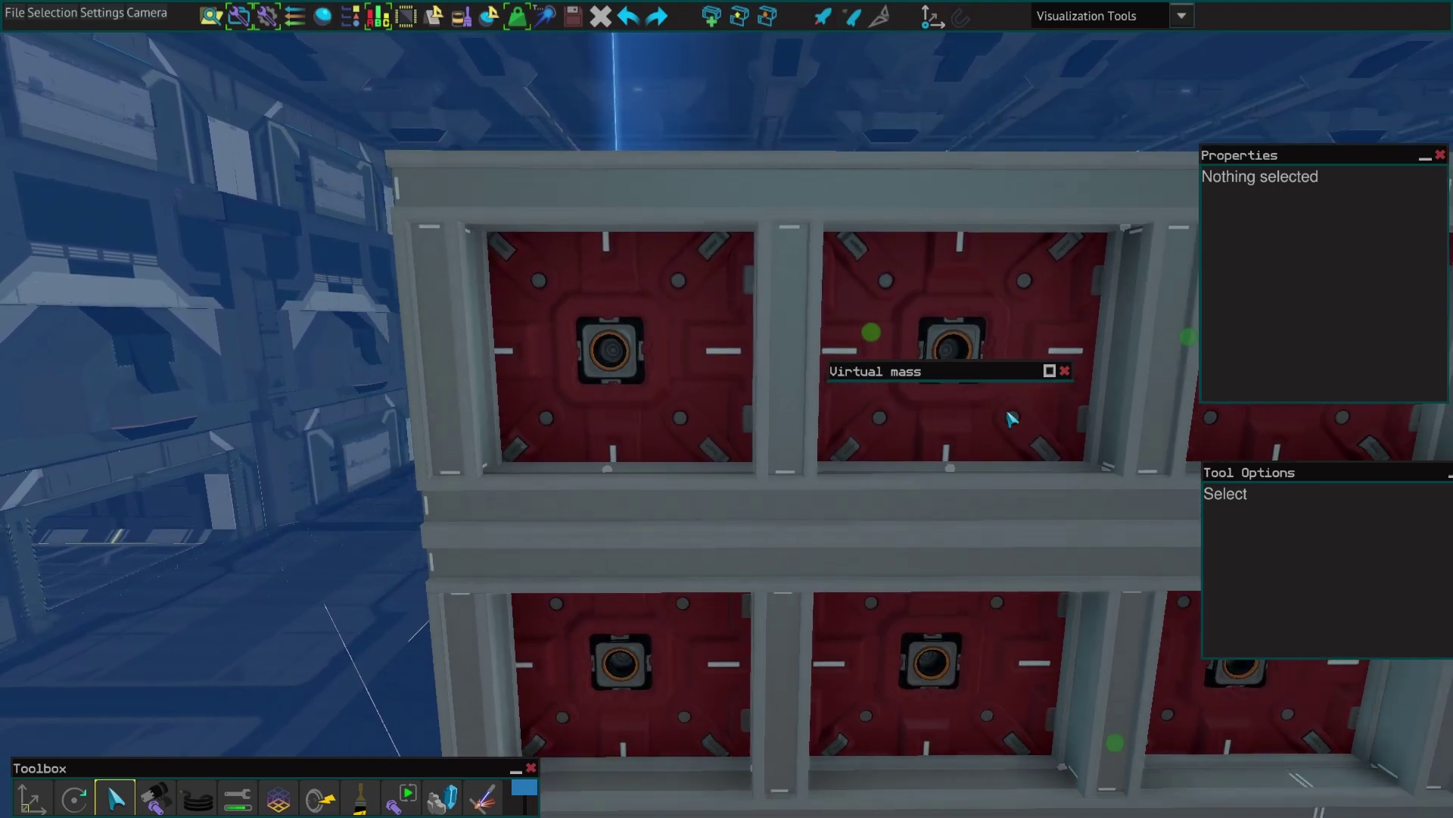
key("a")
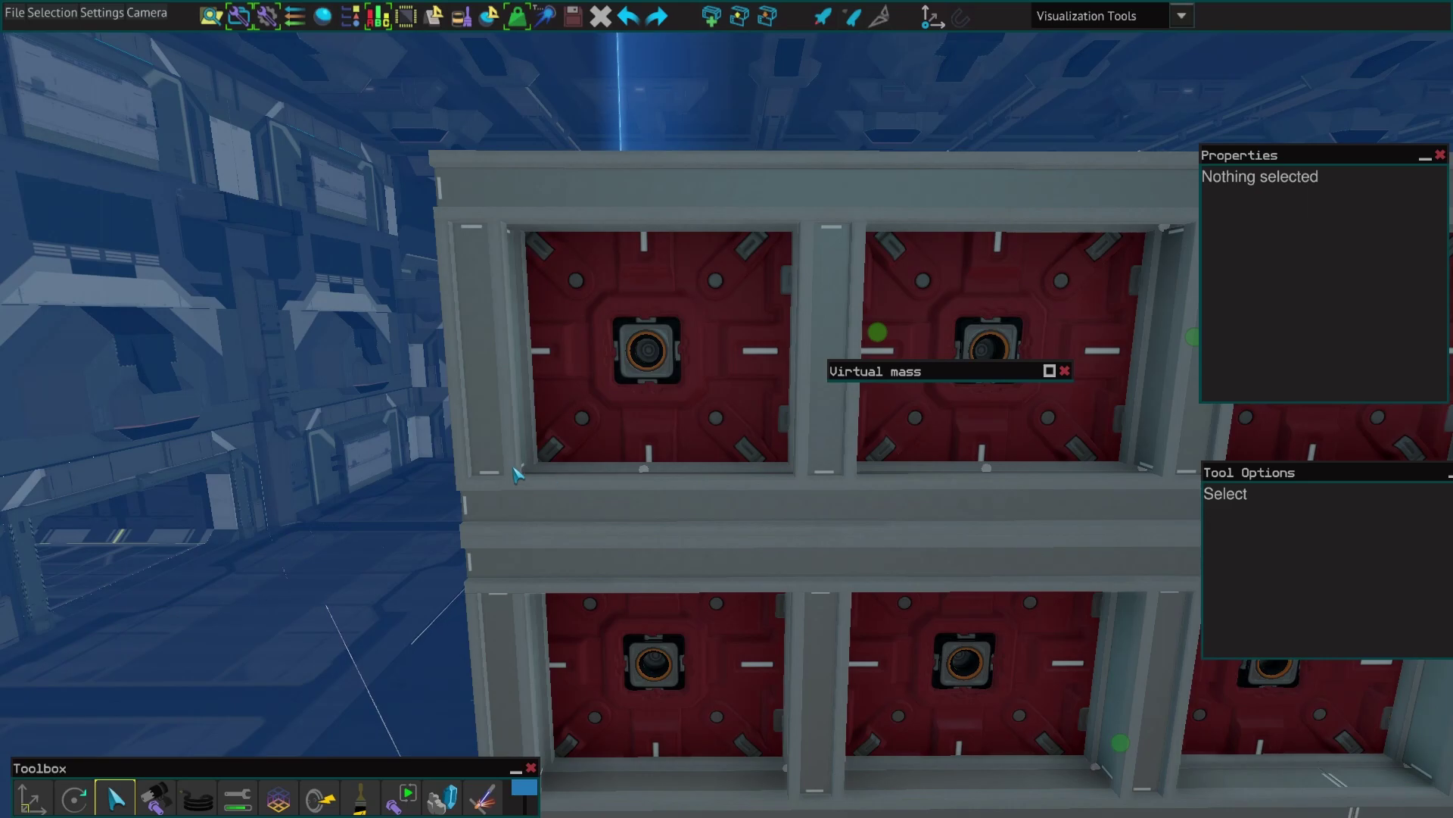
- Select a Material Crate S block to inspect it, then clear the selection and orbit the structure
left_click_drag(591, 345, 572, 471)
left_click(566, 344)
scroll(572, 471, "down", 10)
left_click(377, 583)
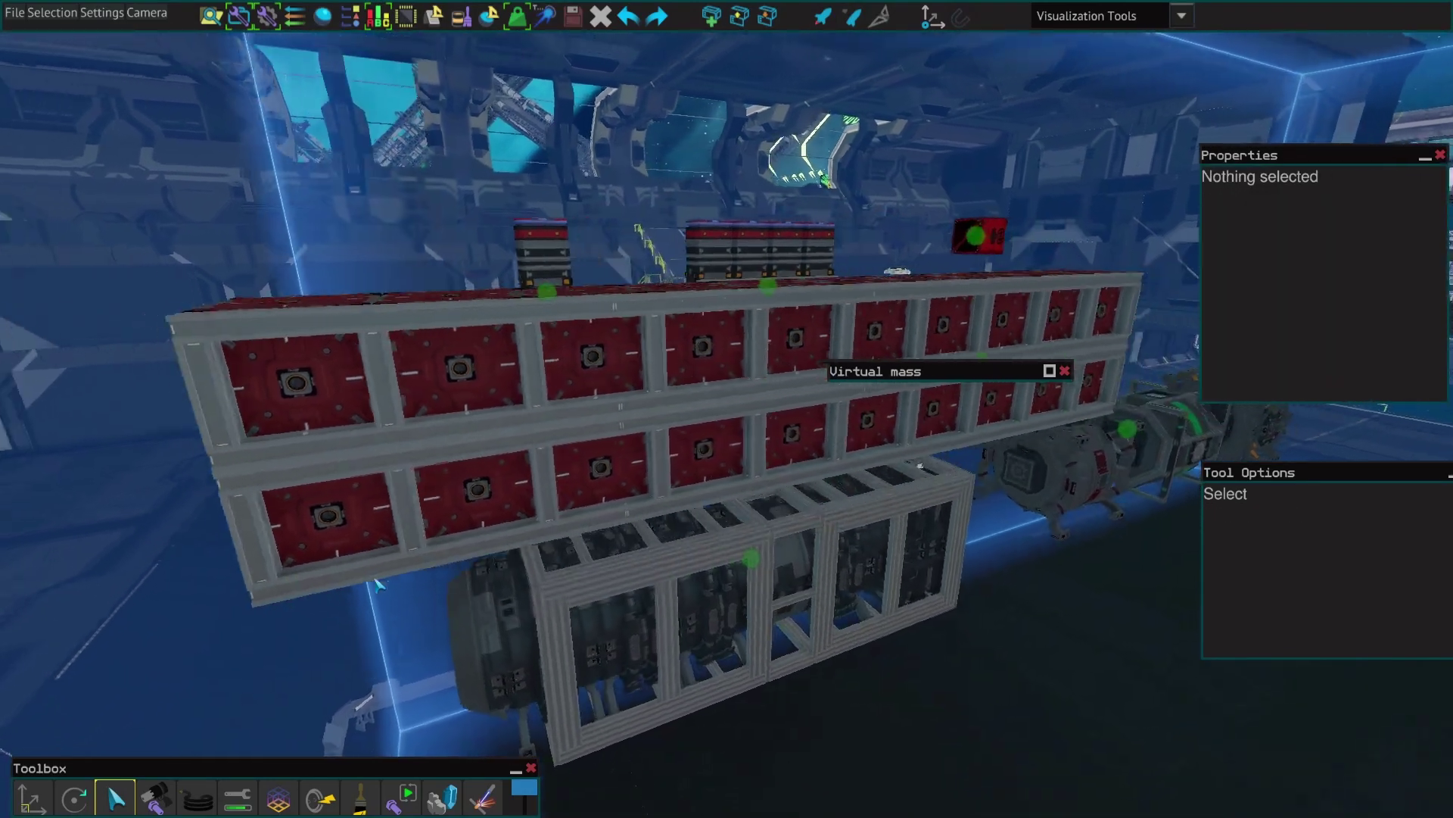
left_click_drag(377, 583, 1152, 373)
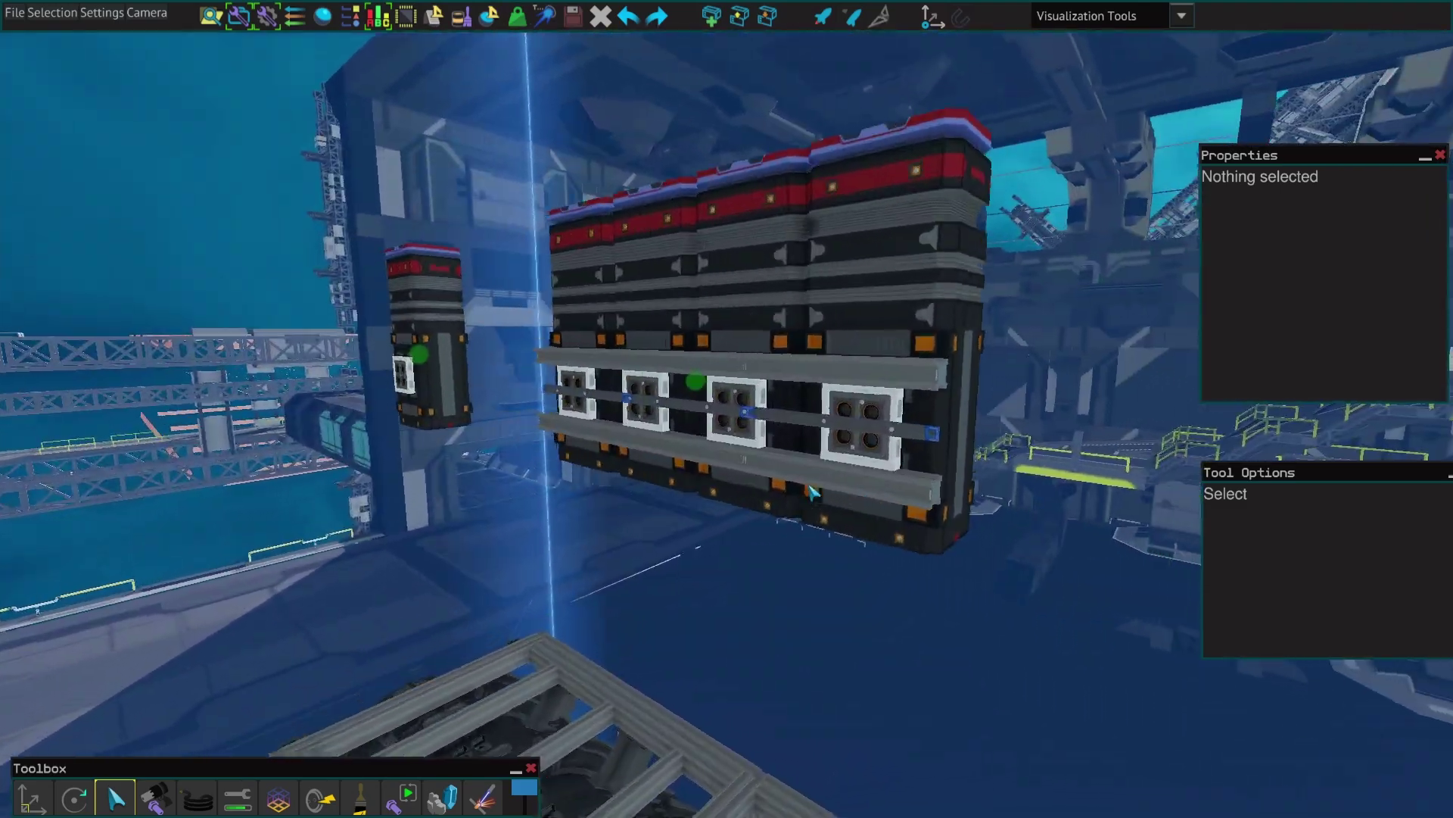
- Approach the battery wall and look along it at a steep angle
key("a")
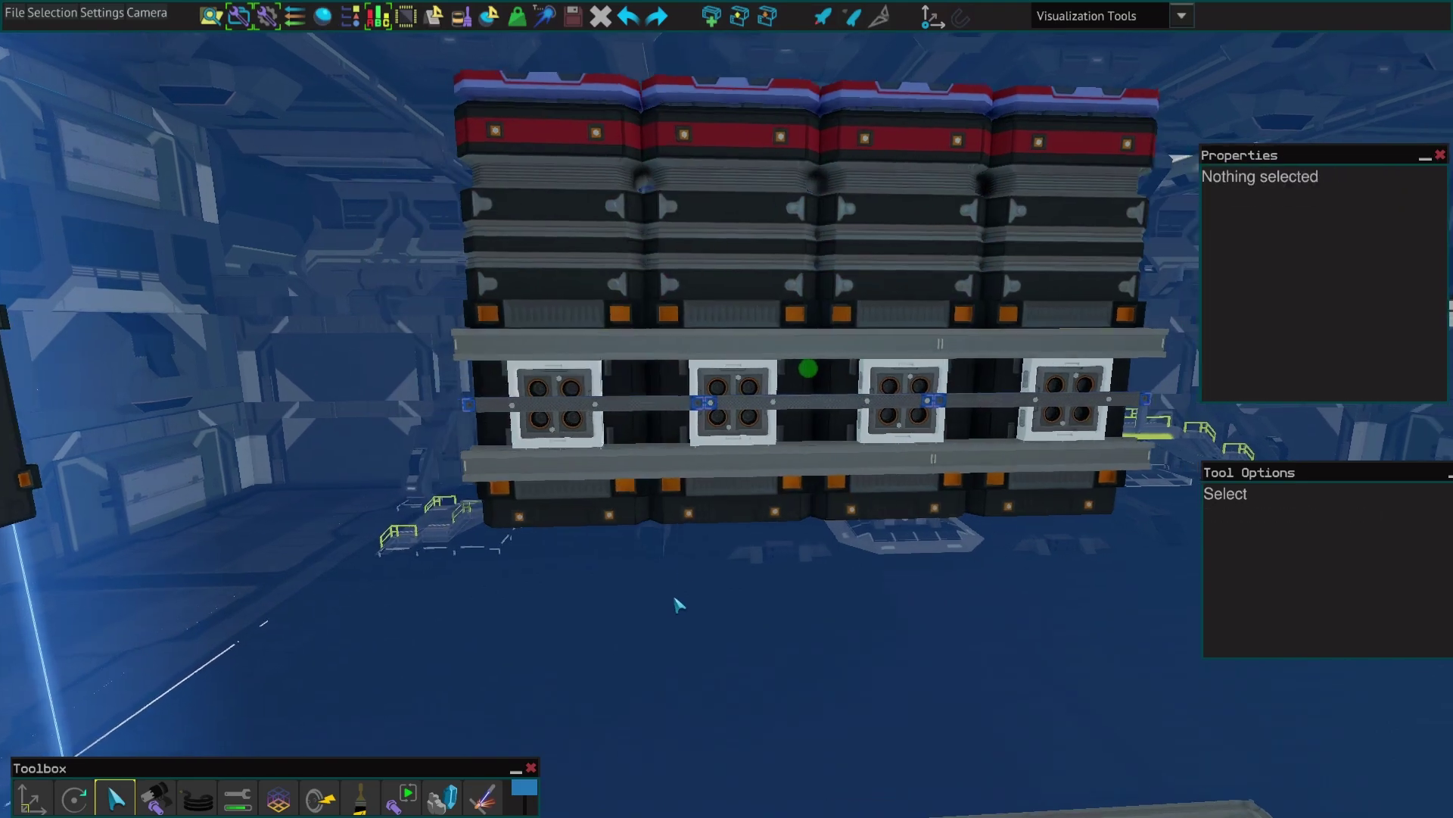
key("w")
key("s")
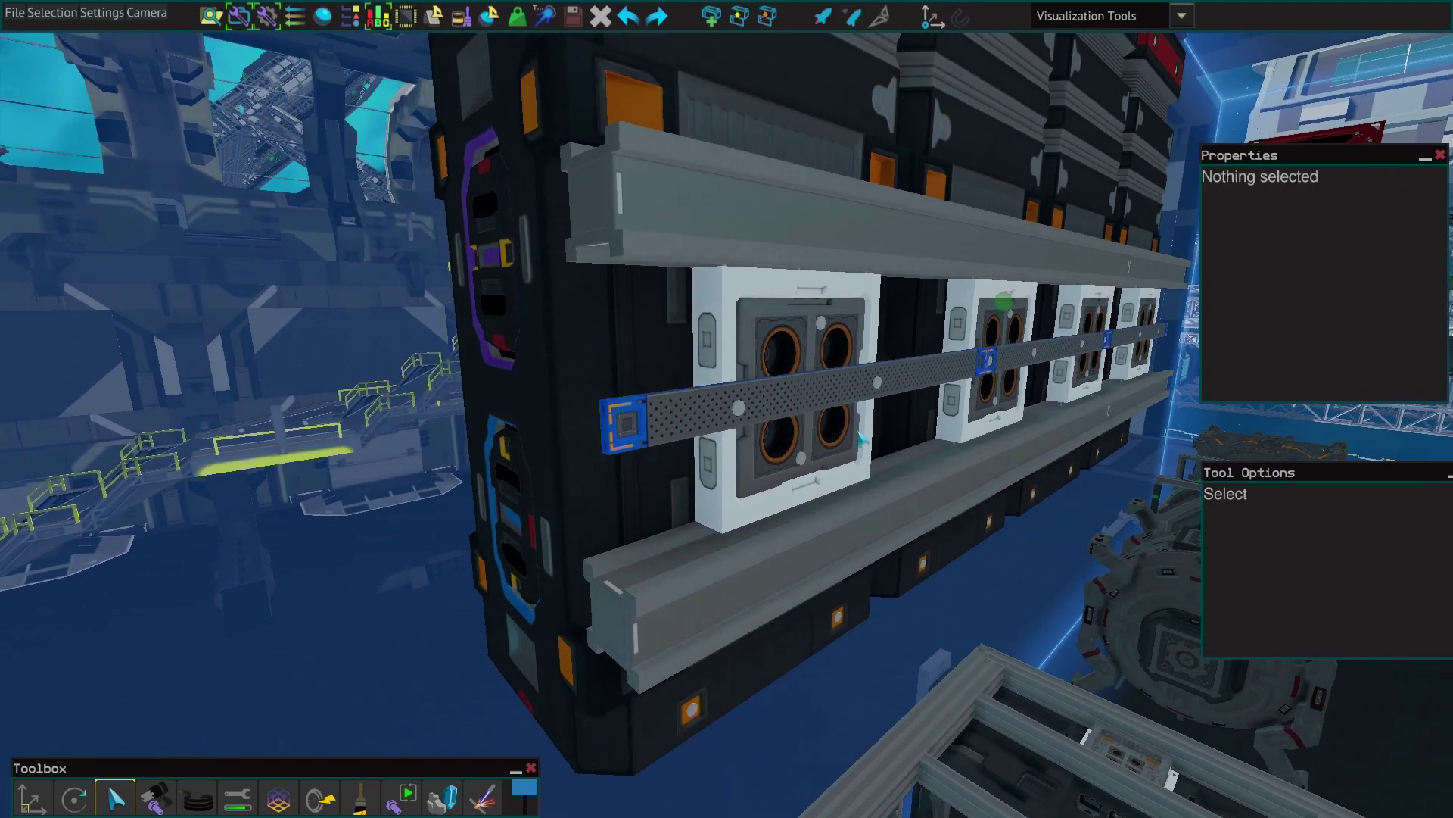
key("w")
key("s")
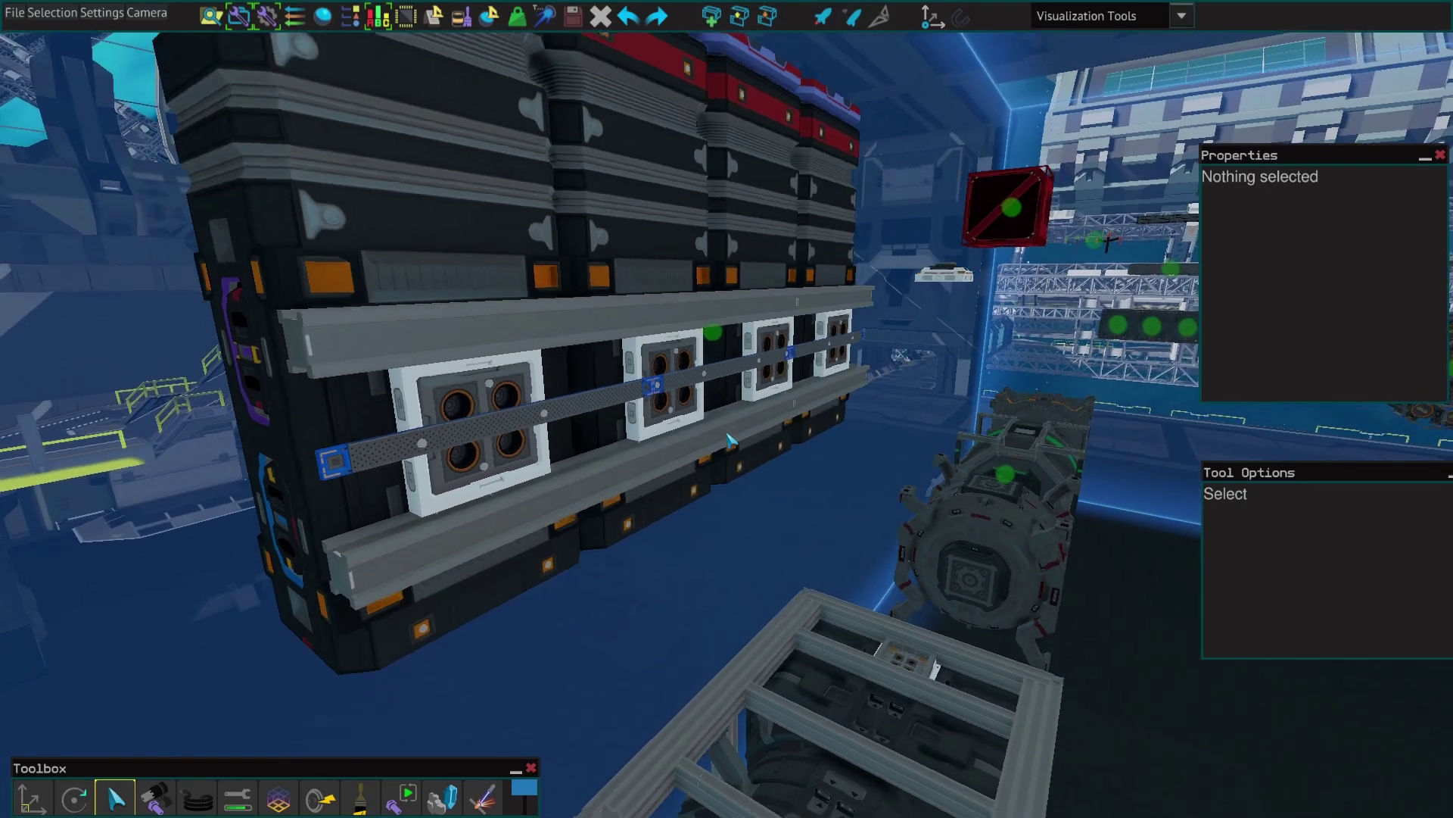
key("w")
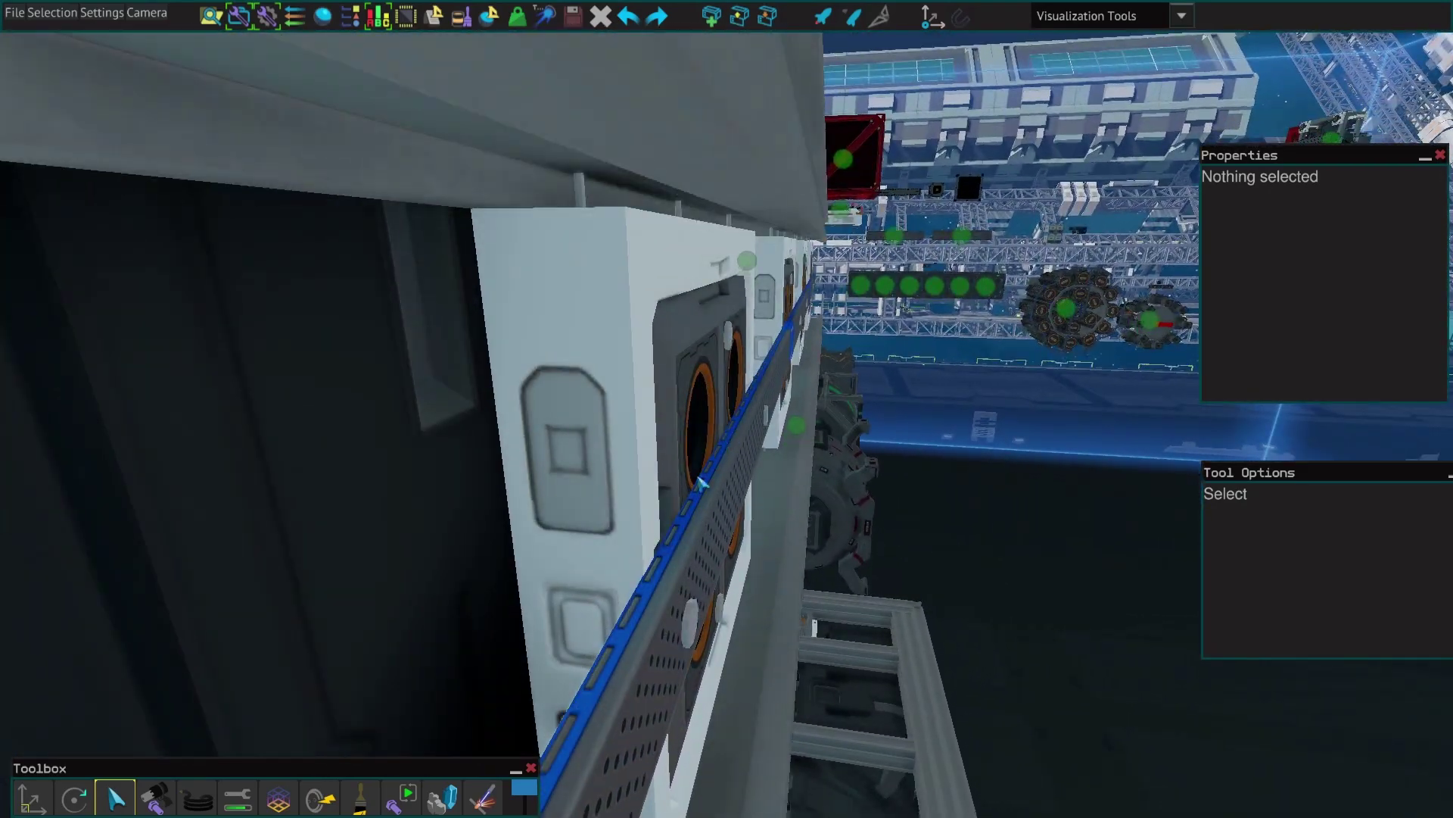
- Deselect the duct and fly through the hangar to above the grey frame module
key("Escape")
key("s")
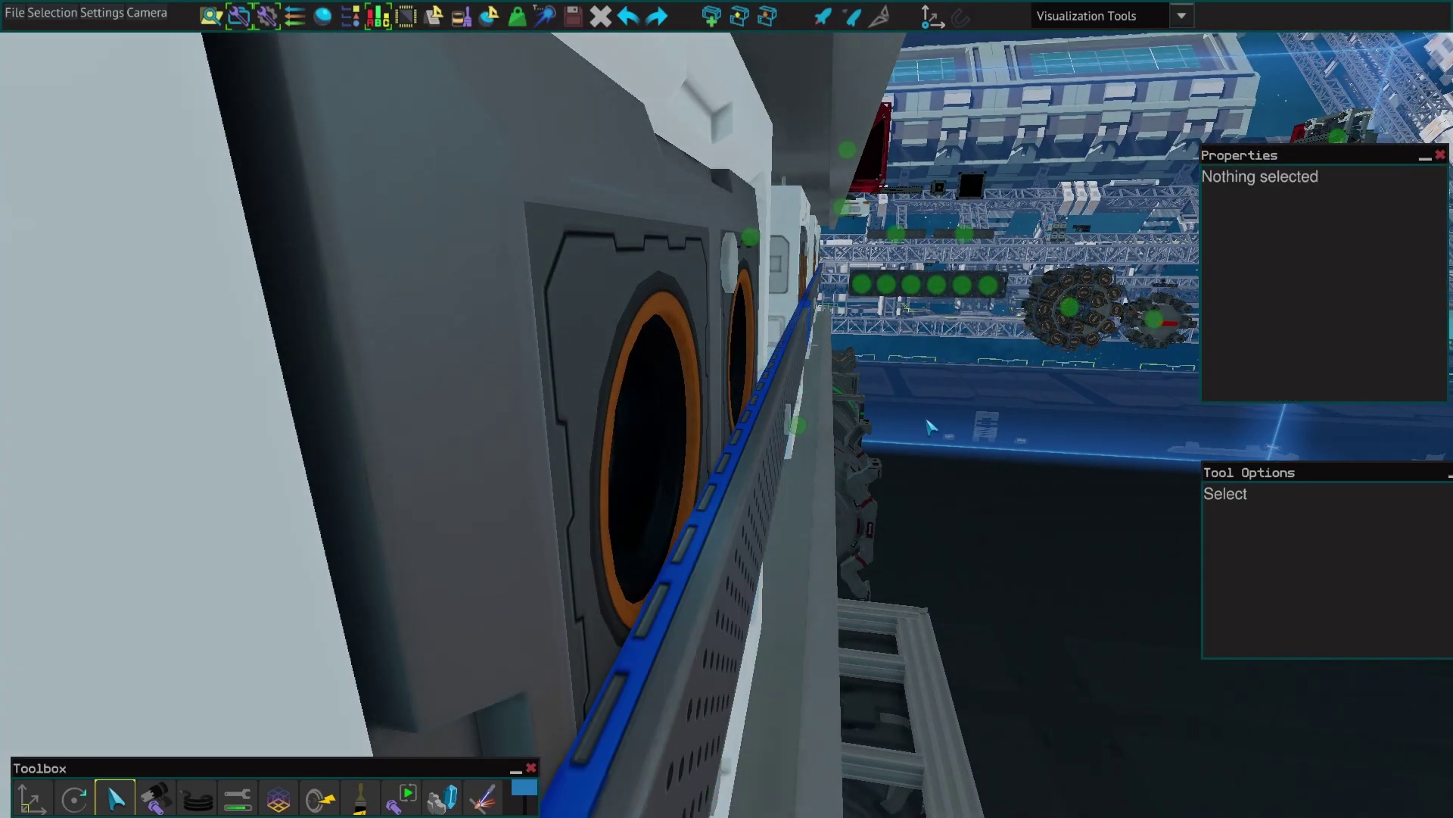
key("d")
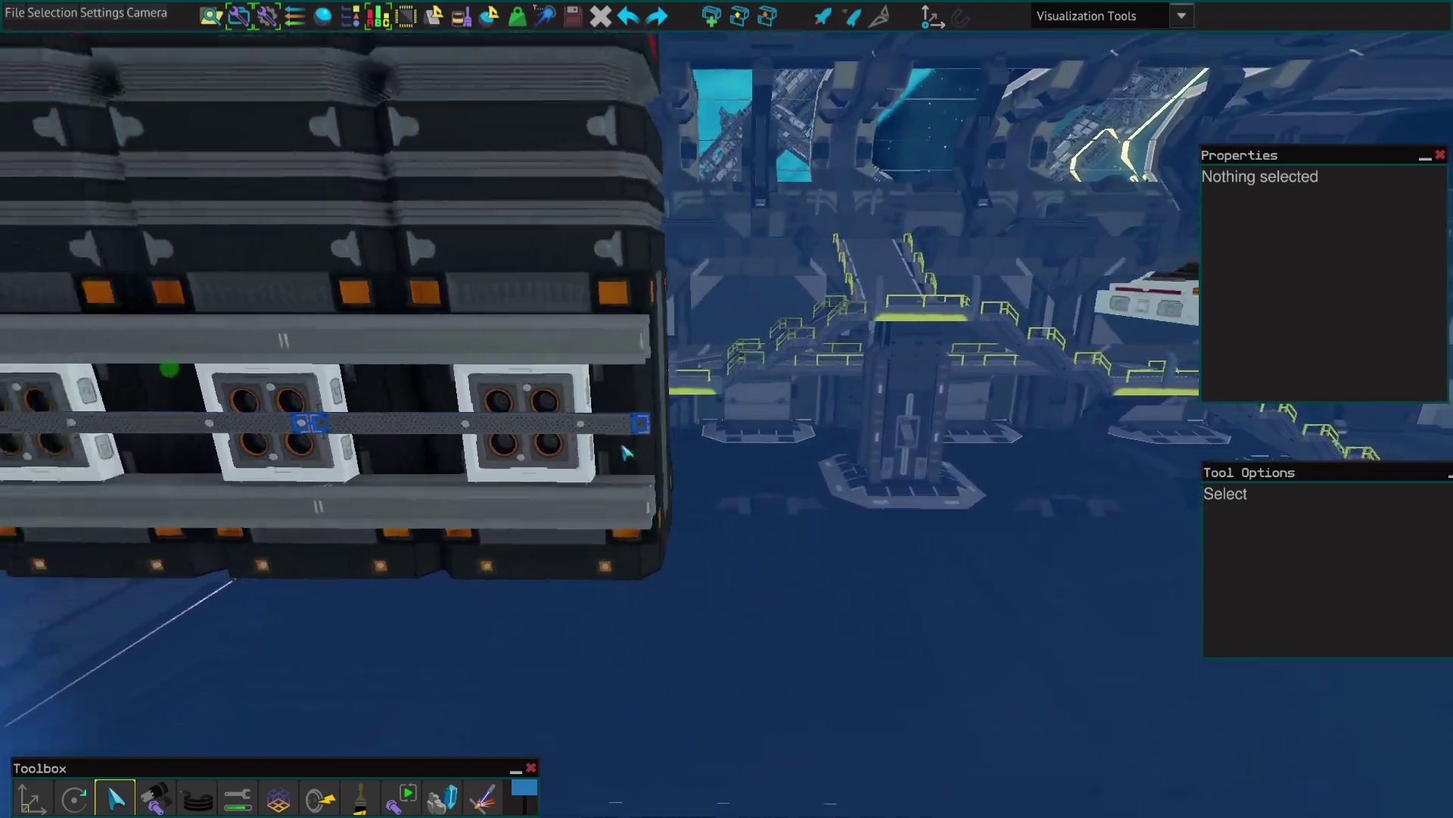
key("s")
key("w")
key("s")
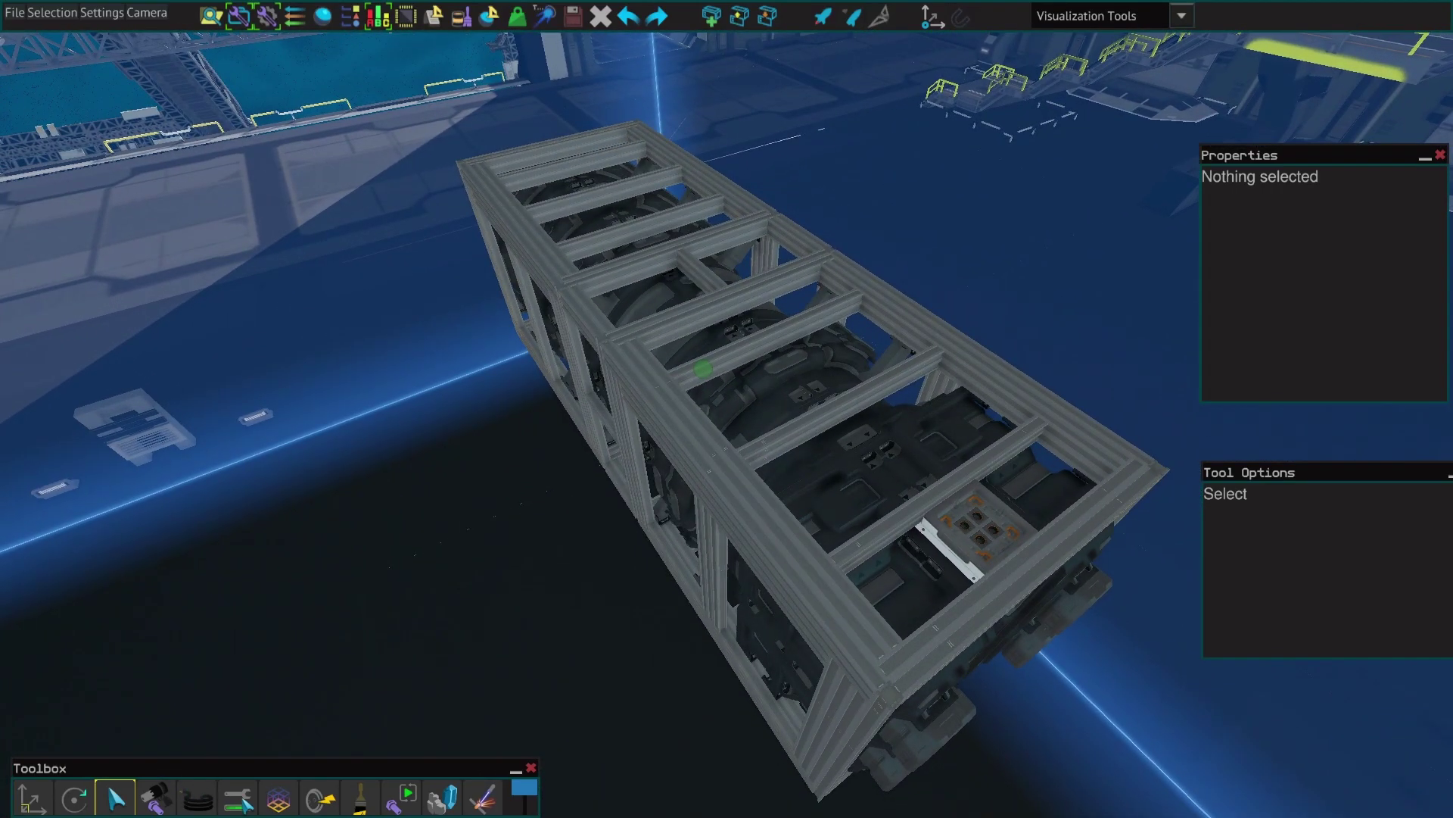
- Turn on the Durability overlay and circle the green-tinted framed generator, showing strength factor 2.099
left_click(237, 797)
key("w")
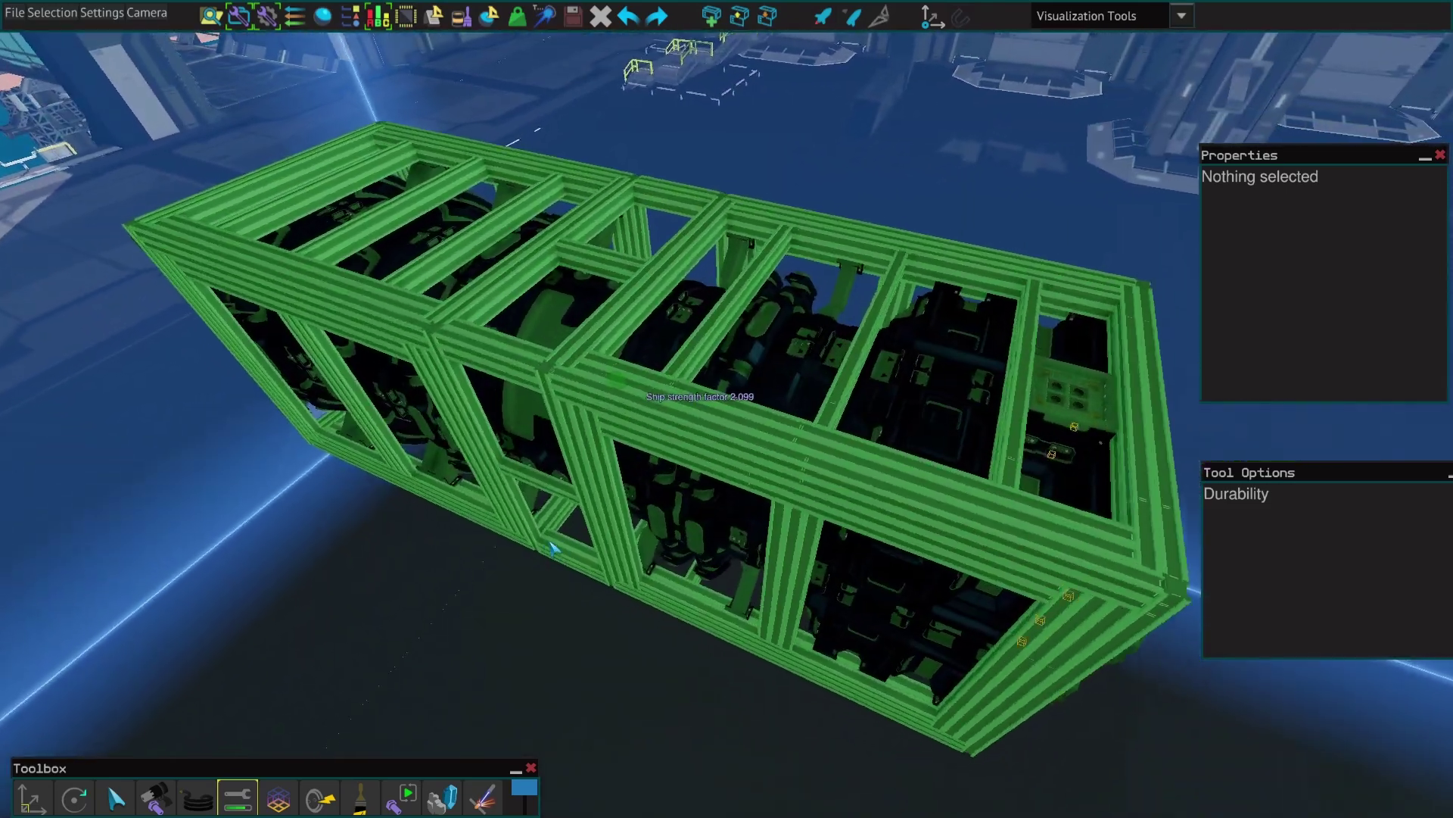
left_click_drag(553, 548, 695, 689)
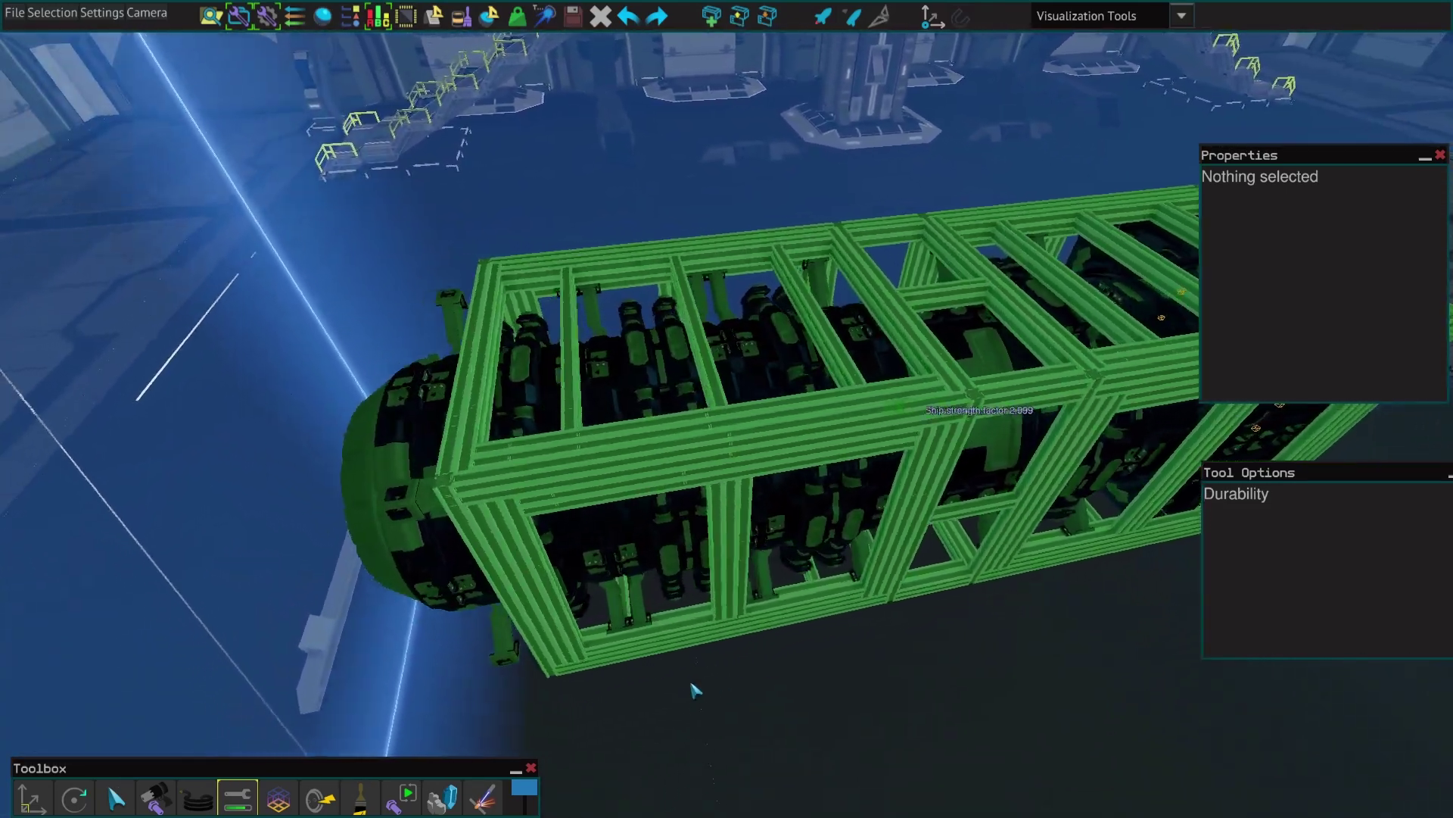
key("w")
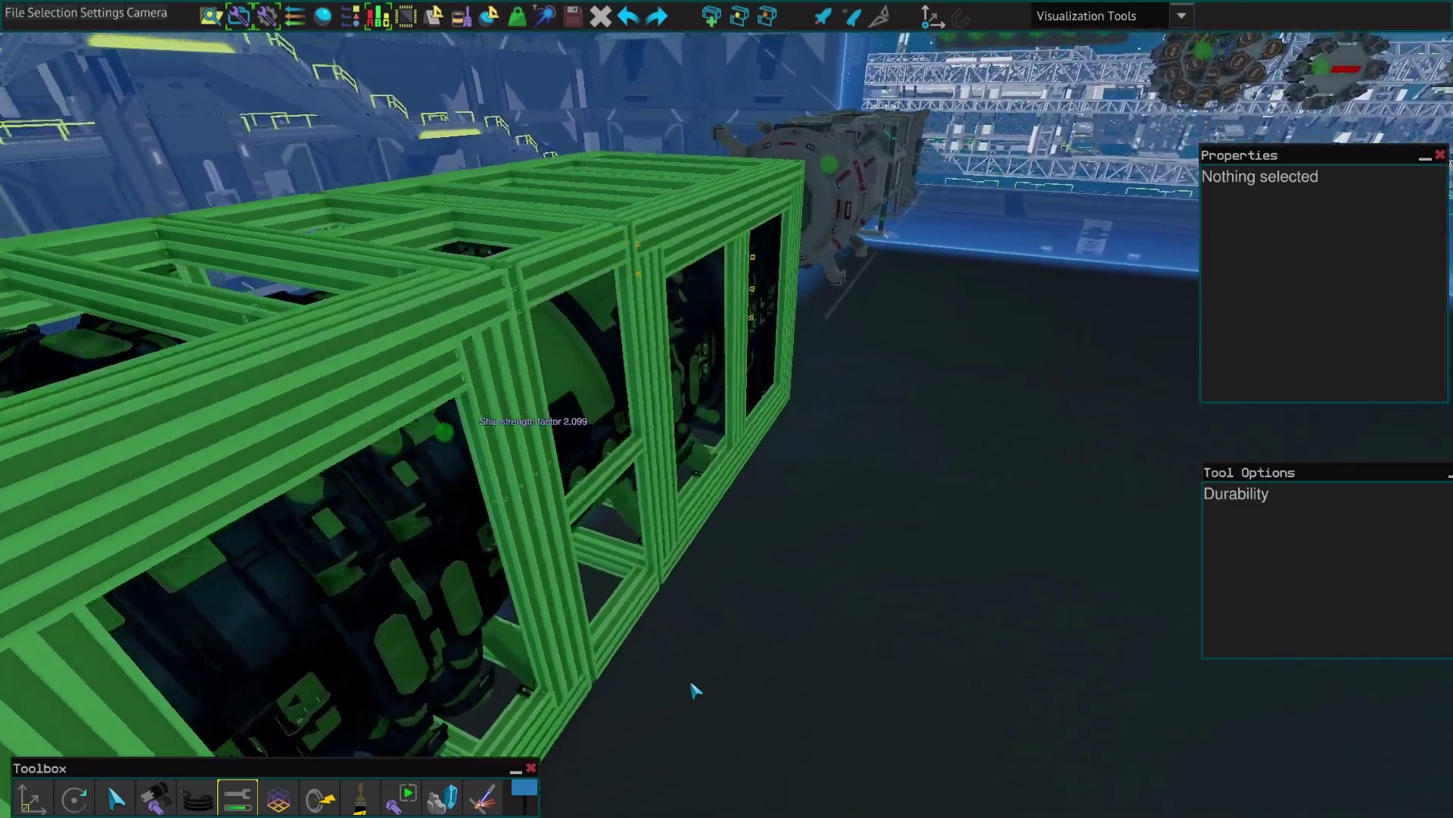
key("d")
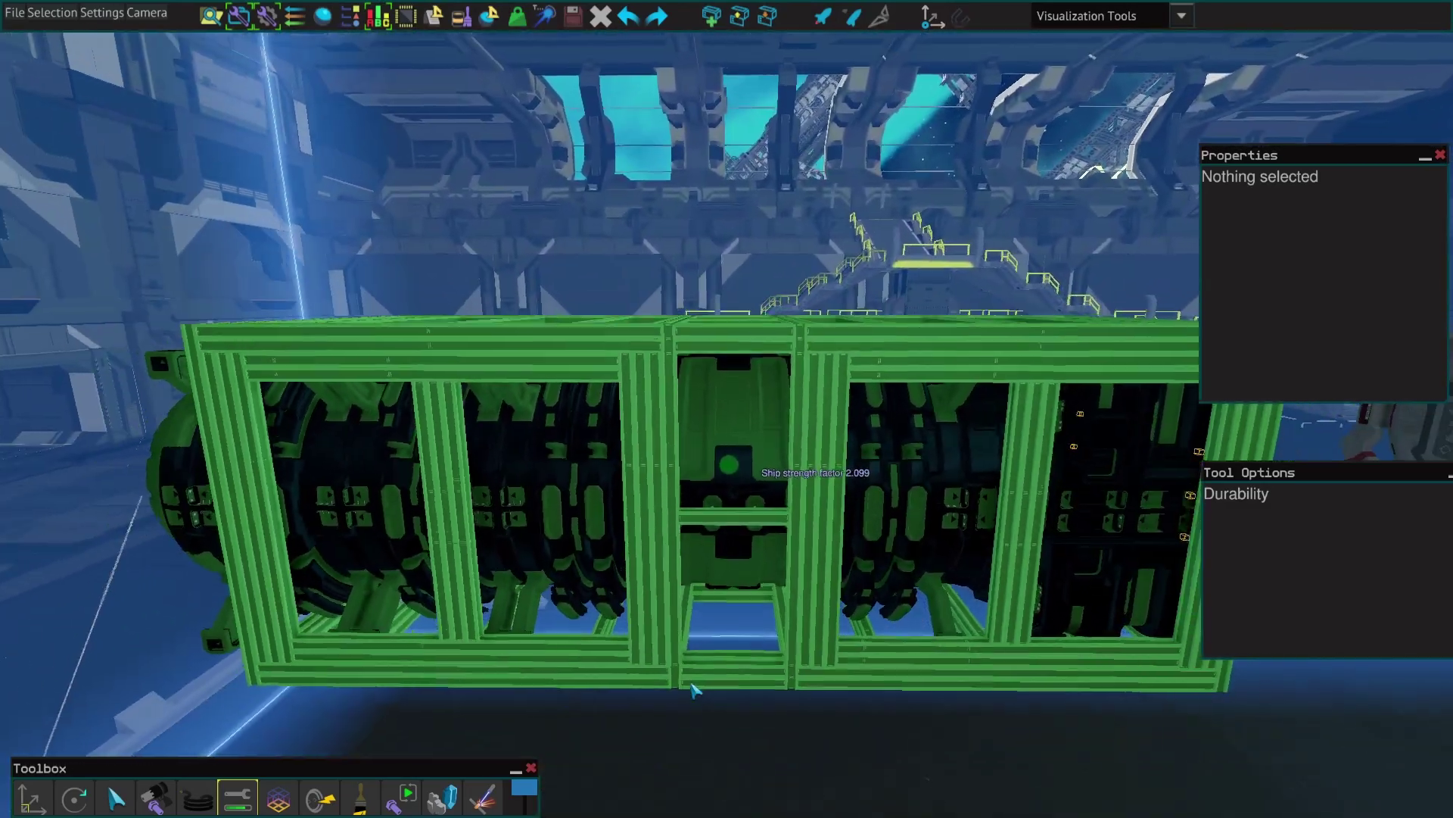
key("d")
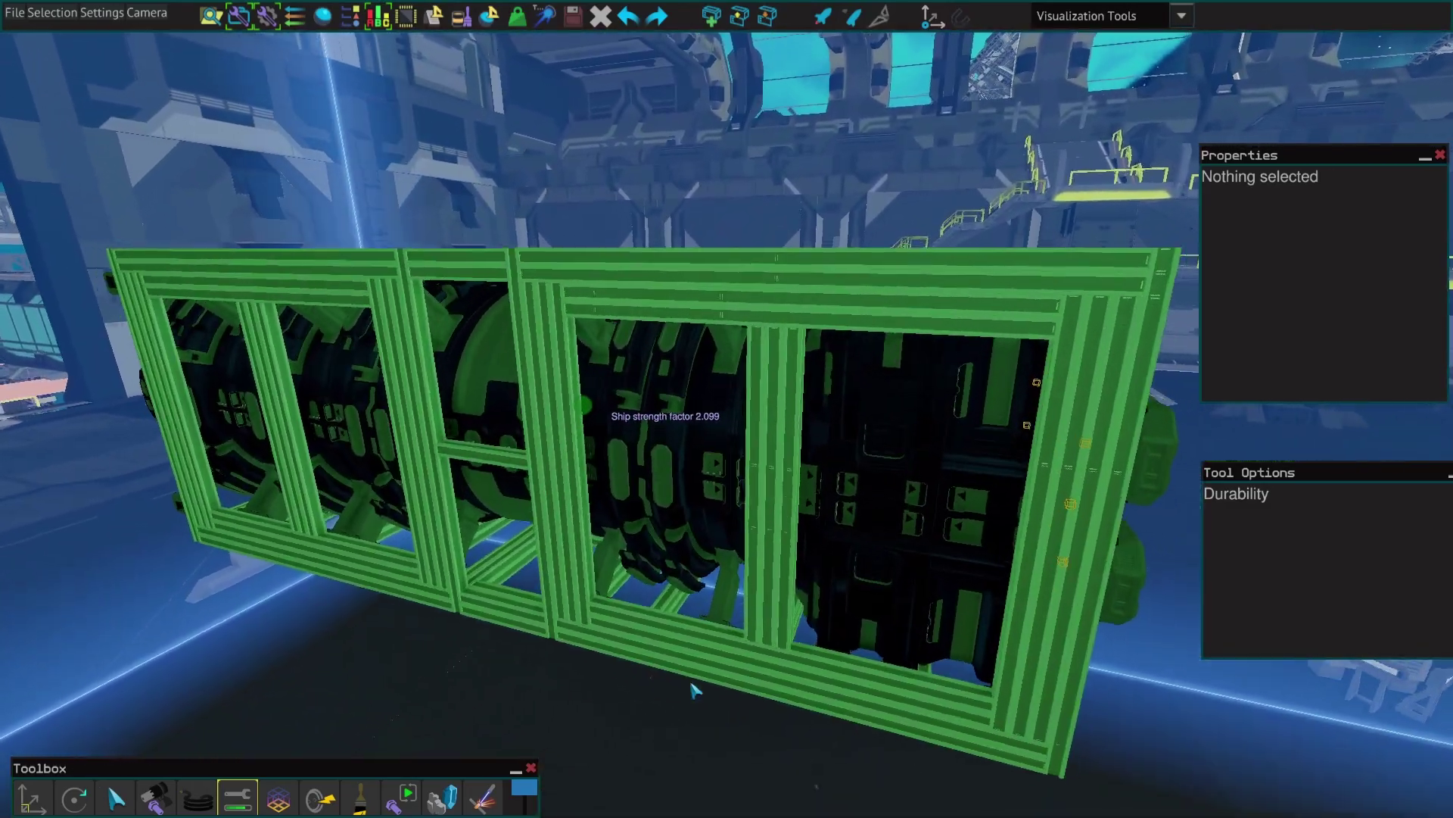
key("a")
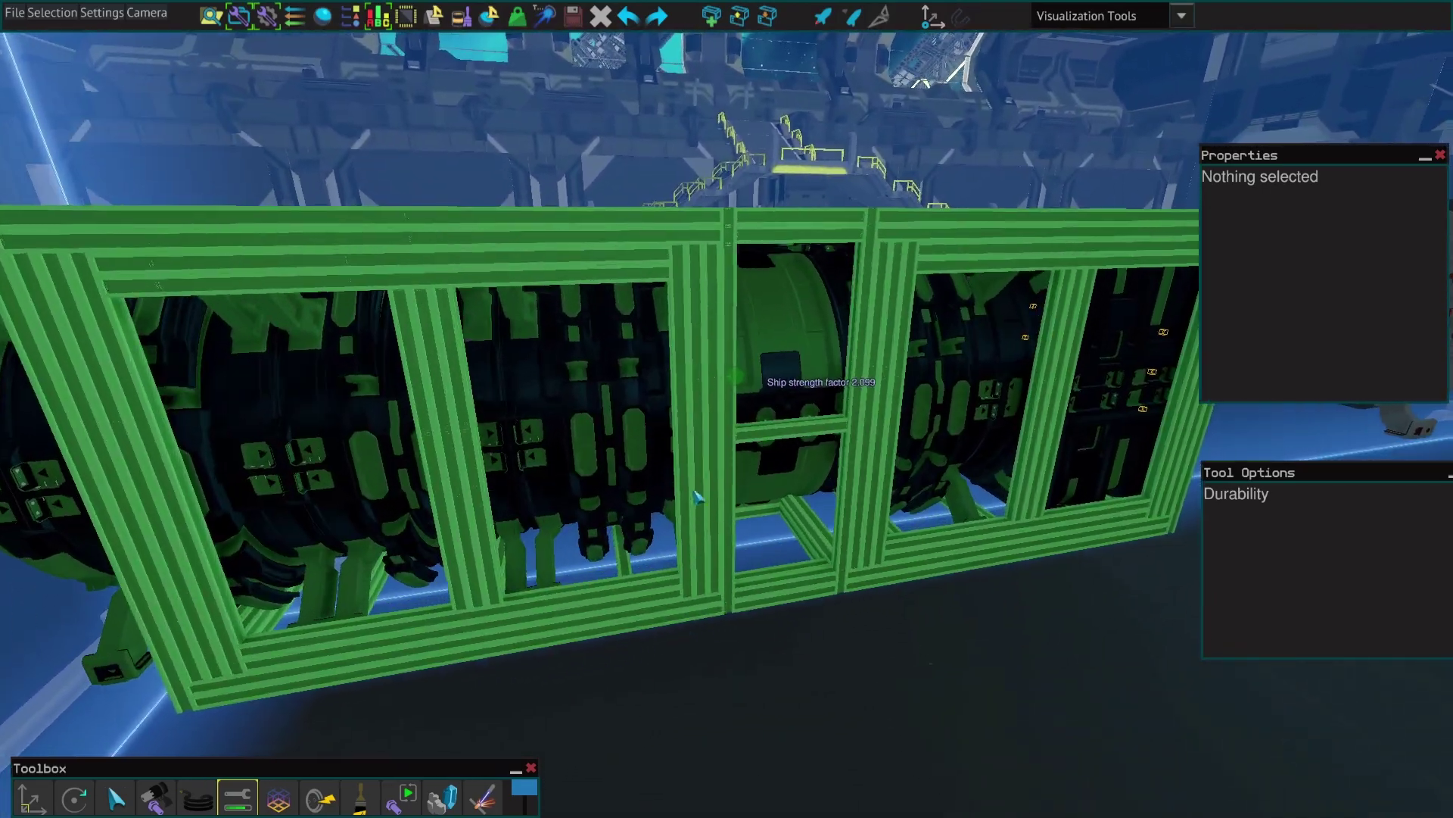
key("s")
key("w")
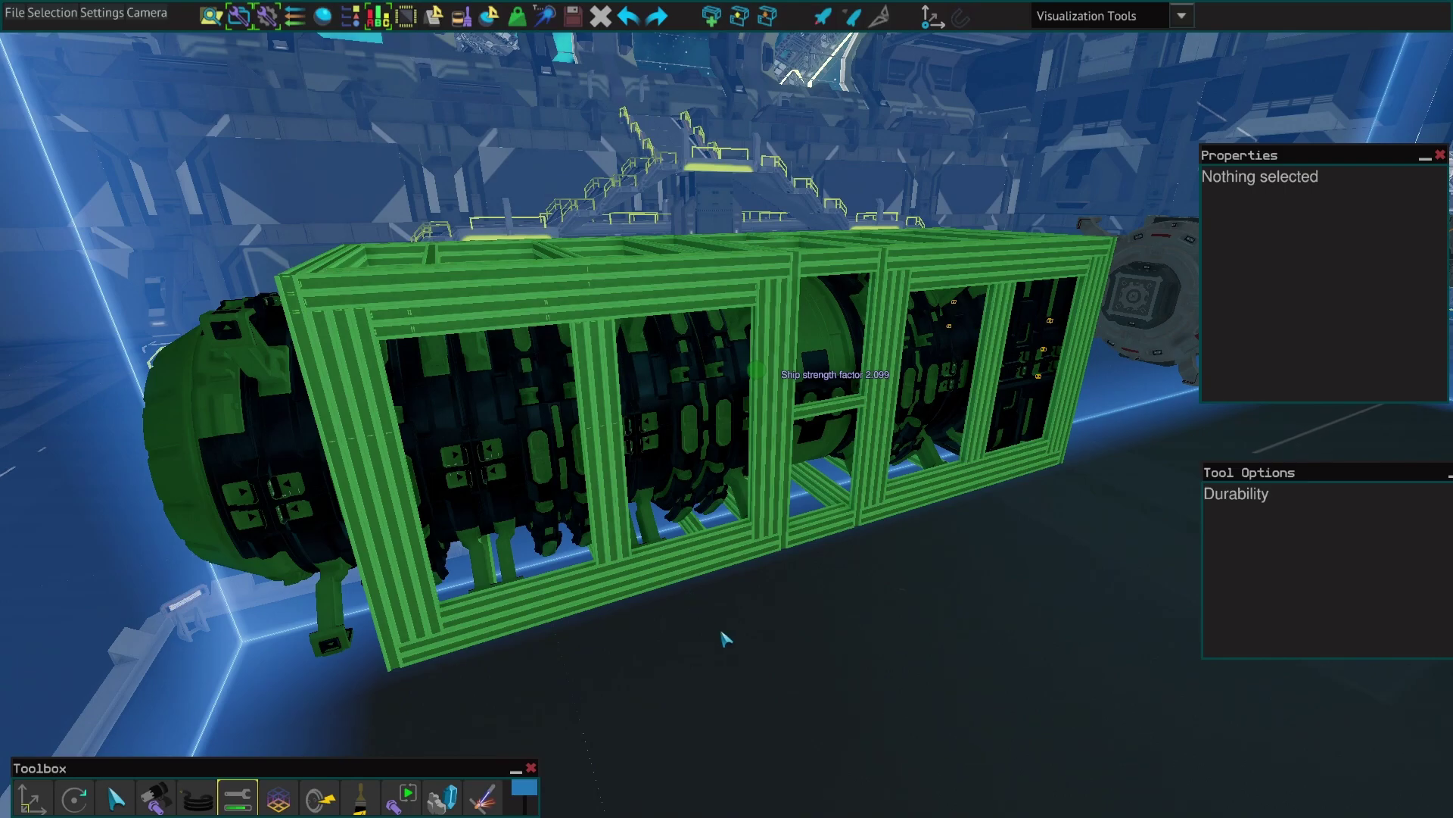
key("w")
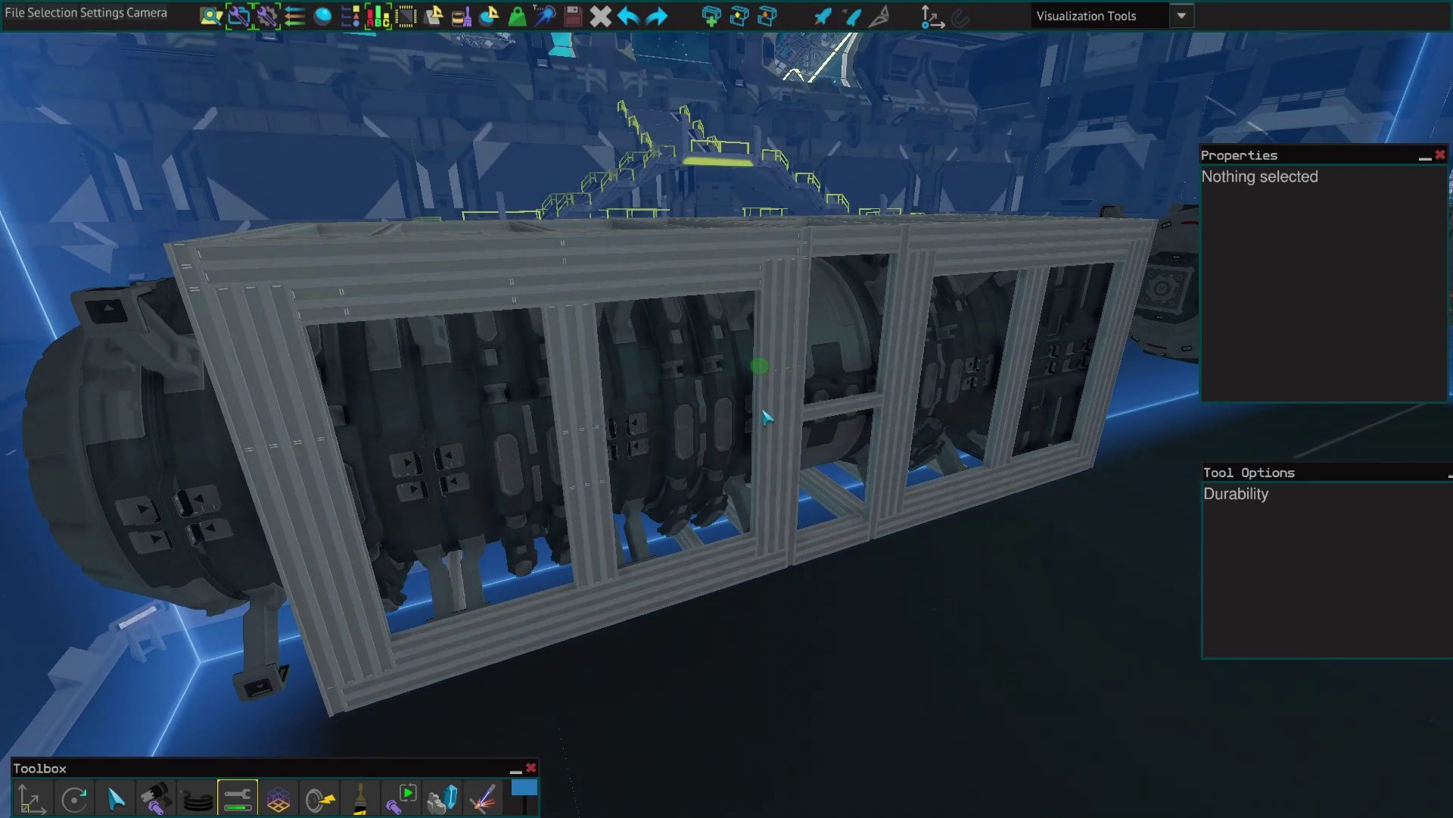
key("d")
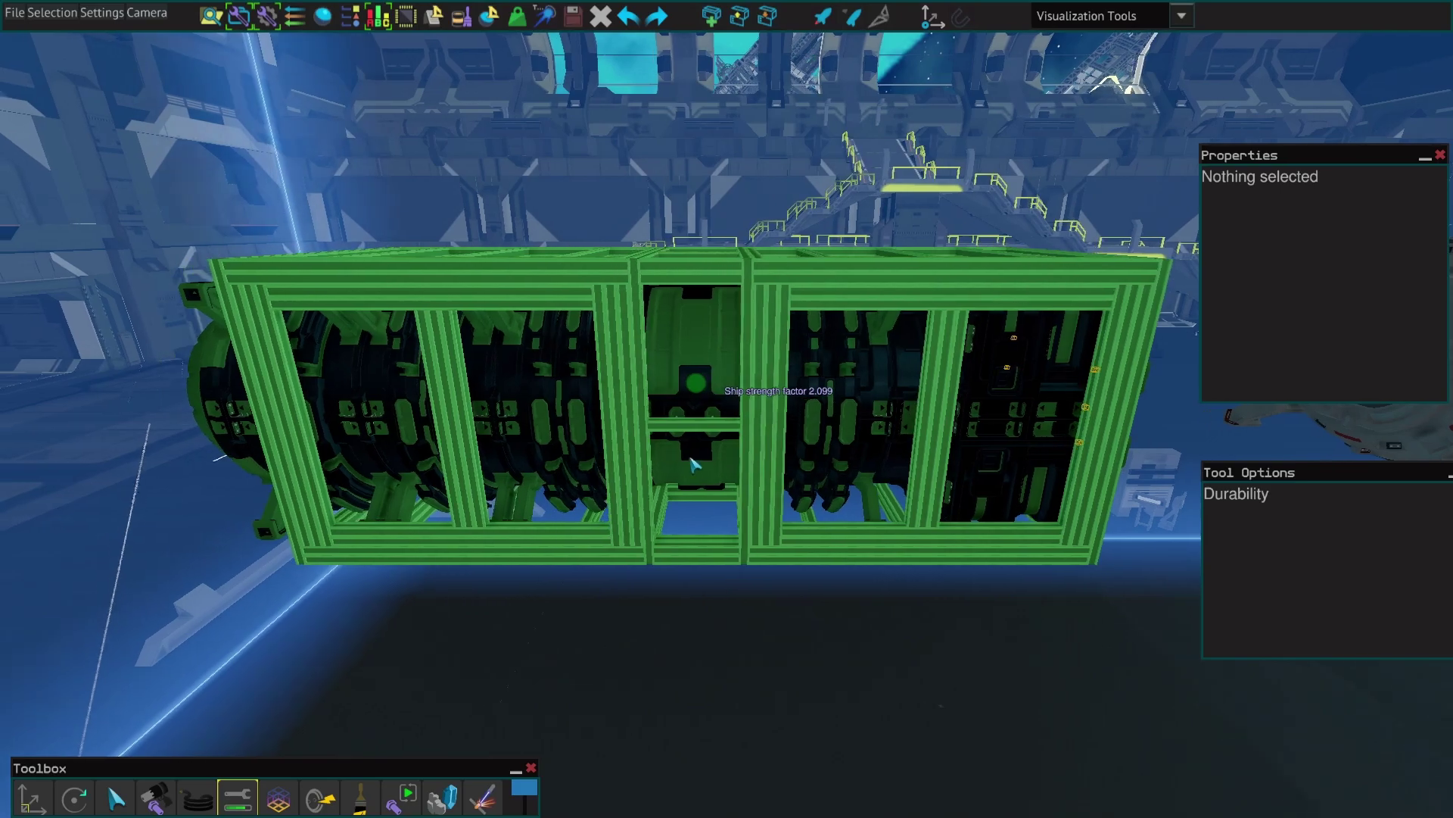
- Pan along the row of striped modules to the white and red Exorium tank
key("d")
key("a")
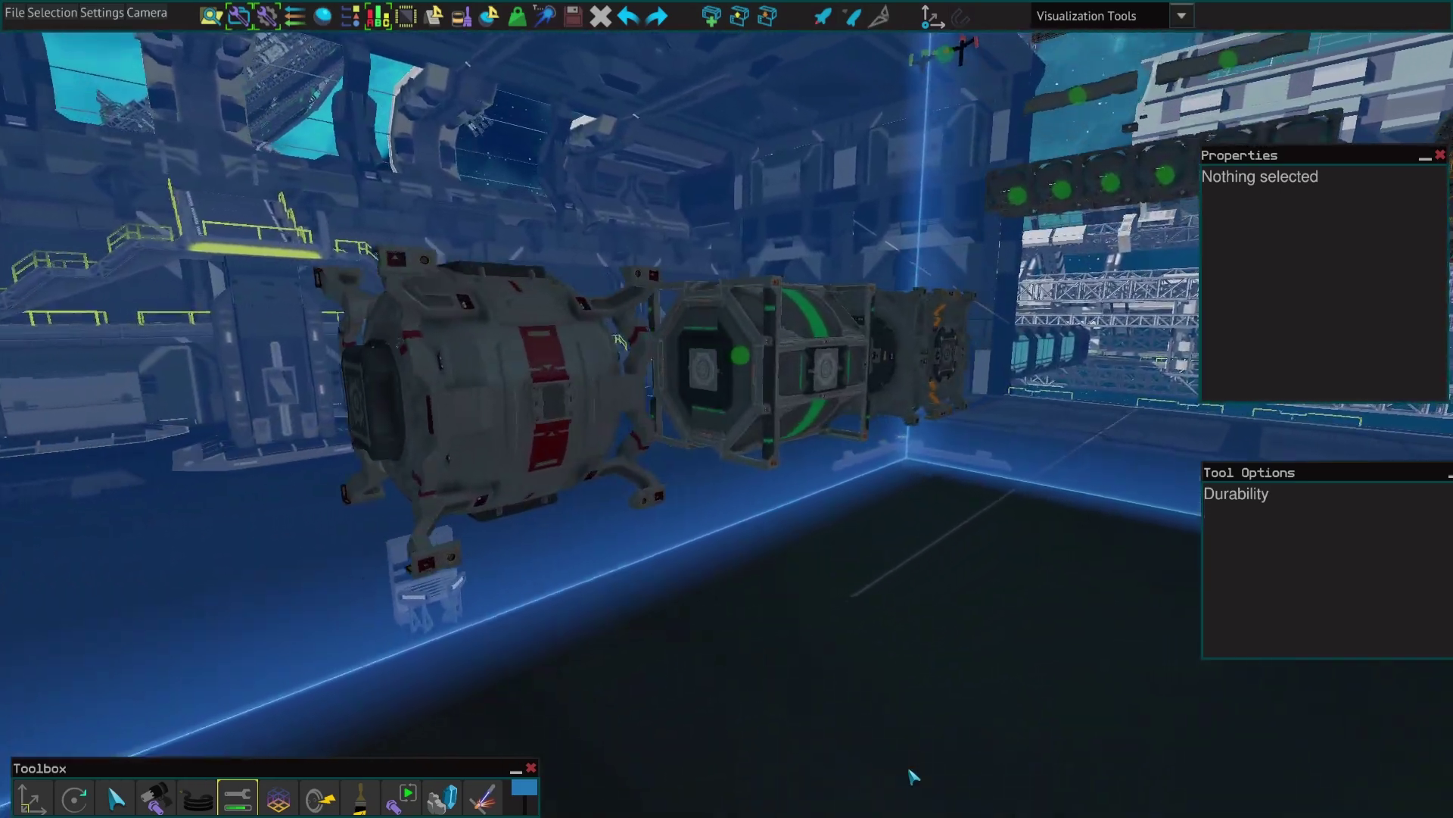
key("s")
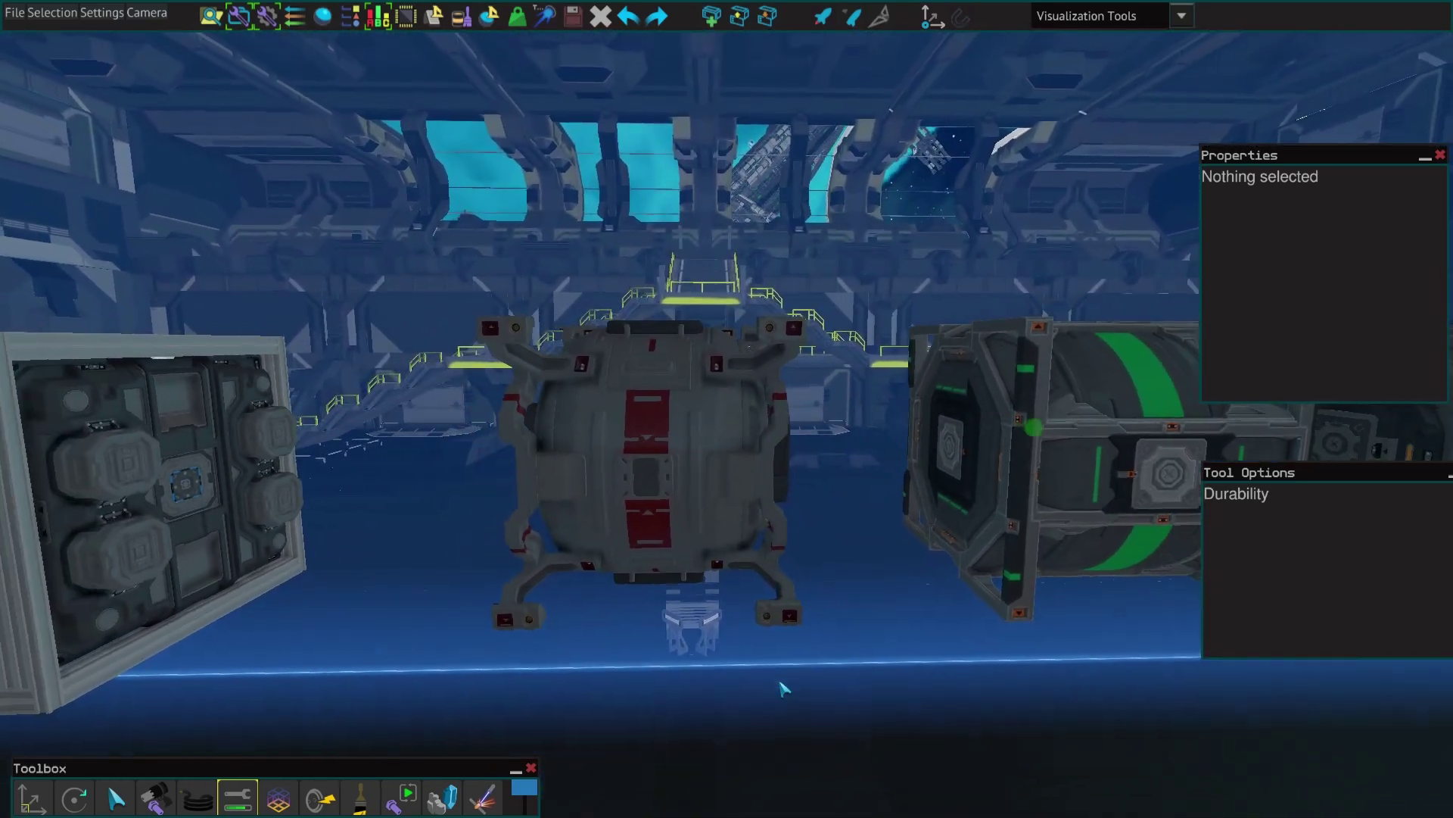
key("d")
key("d")
key("w")
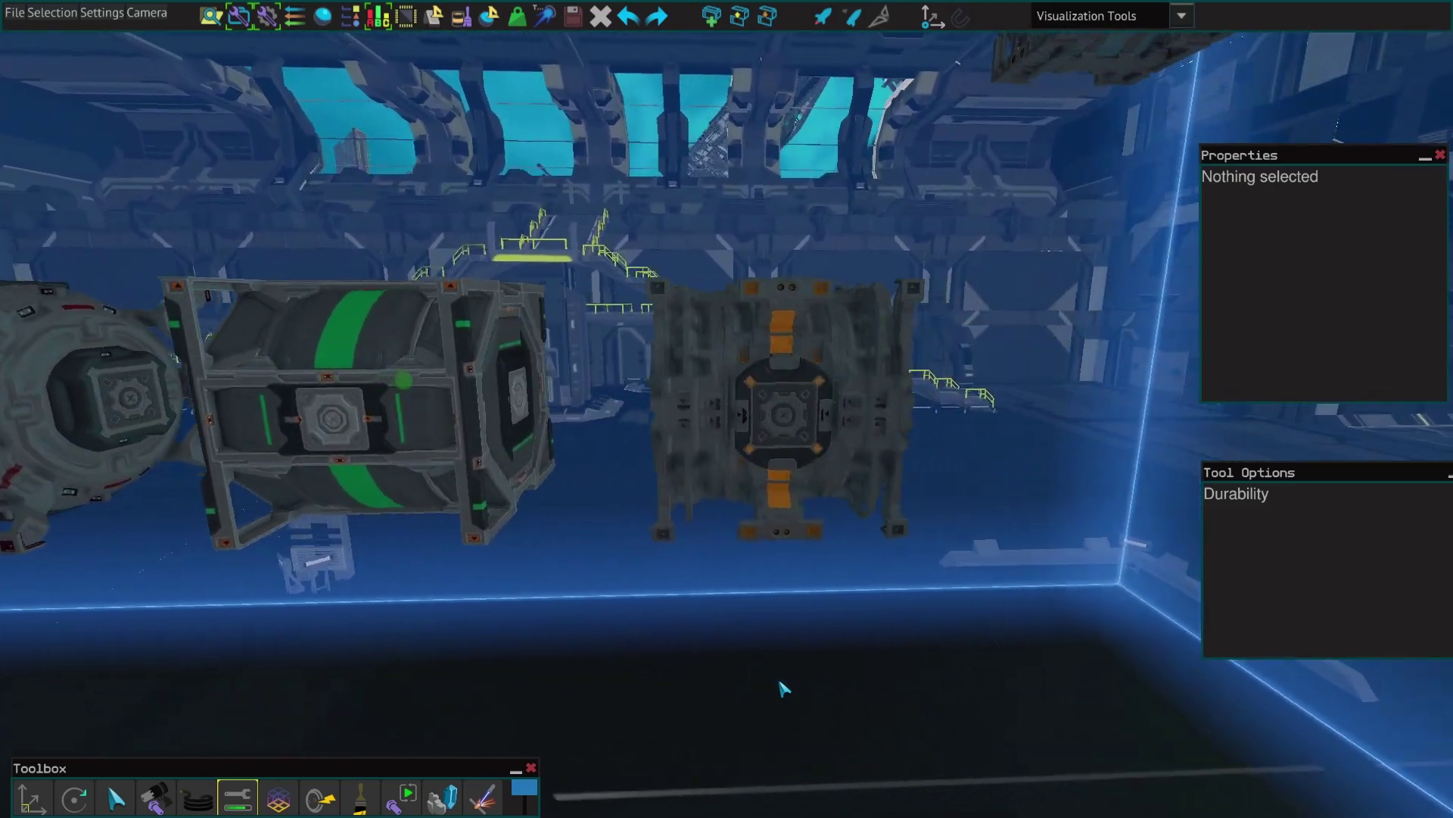
key("s")
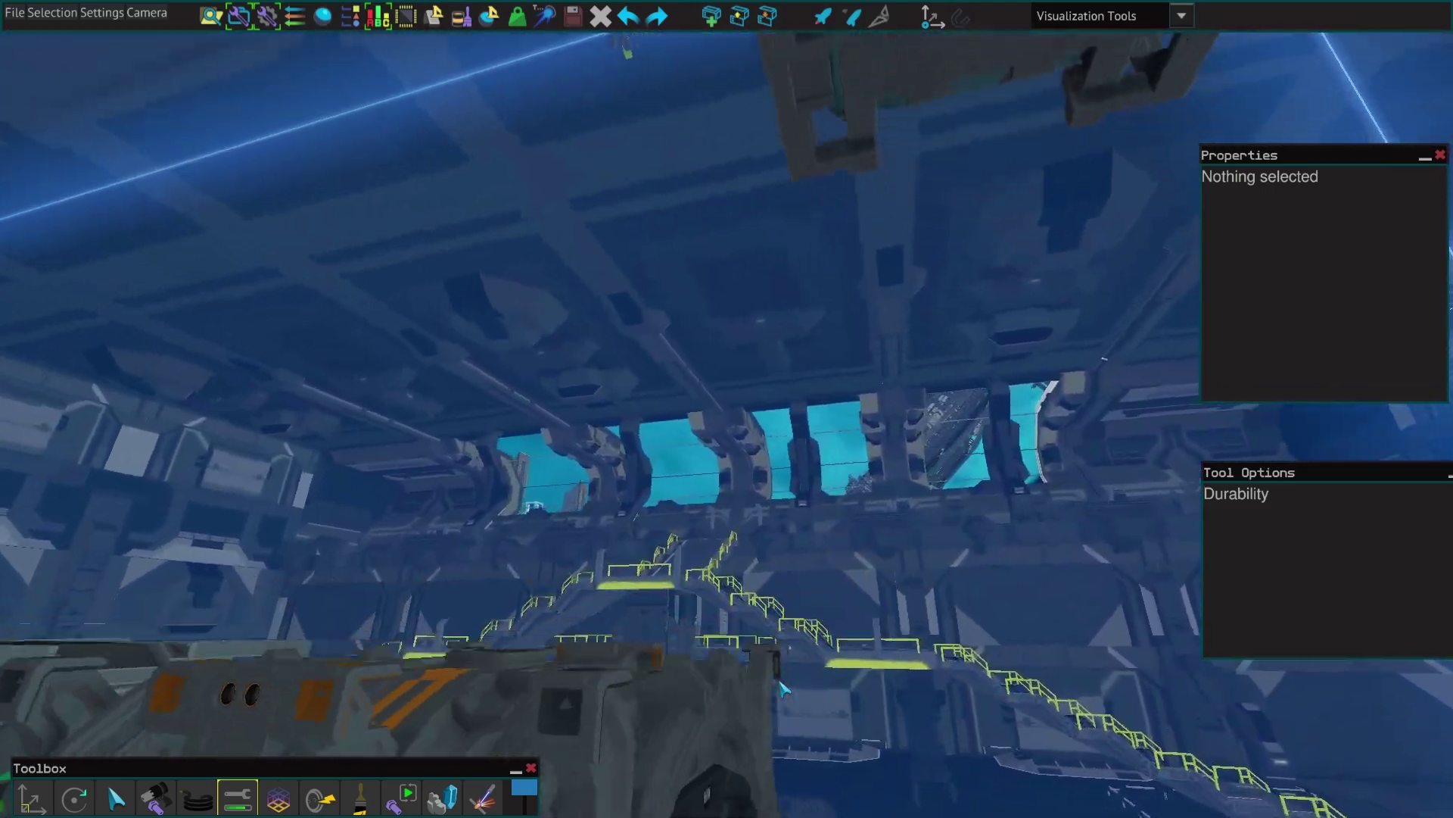
key("d")
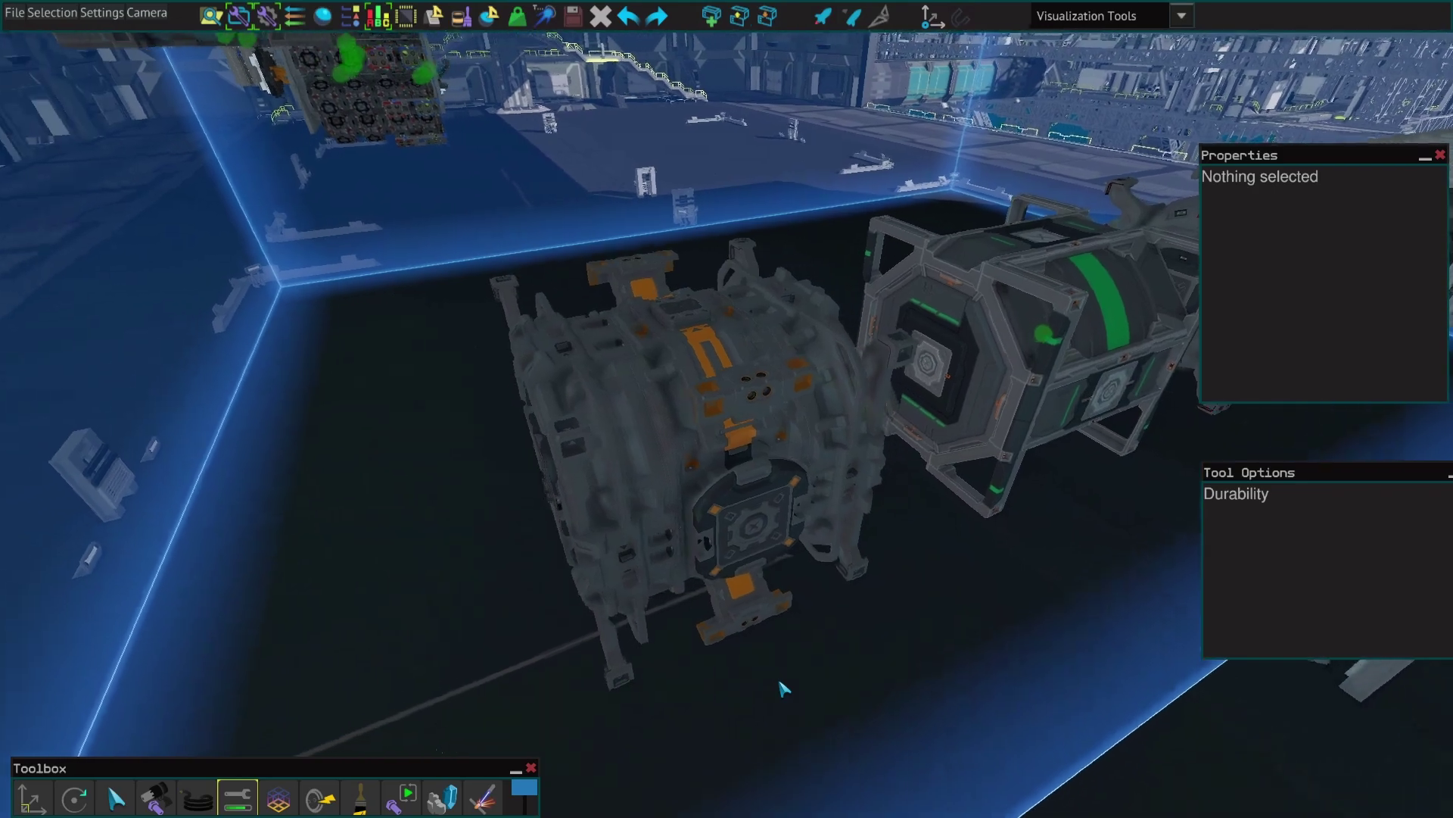
key("d")
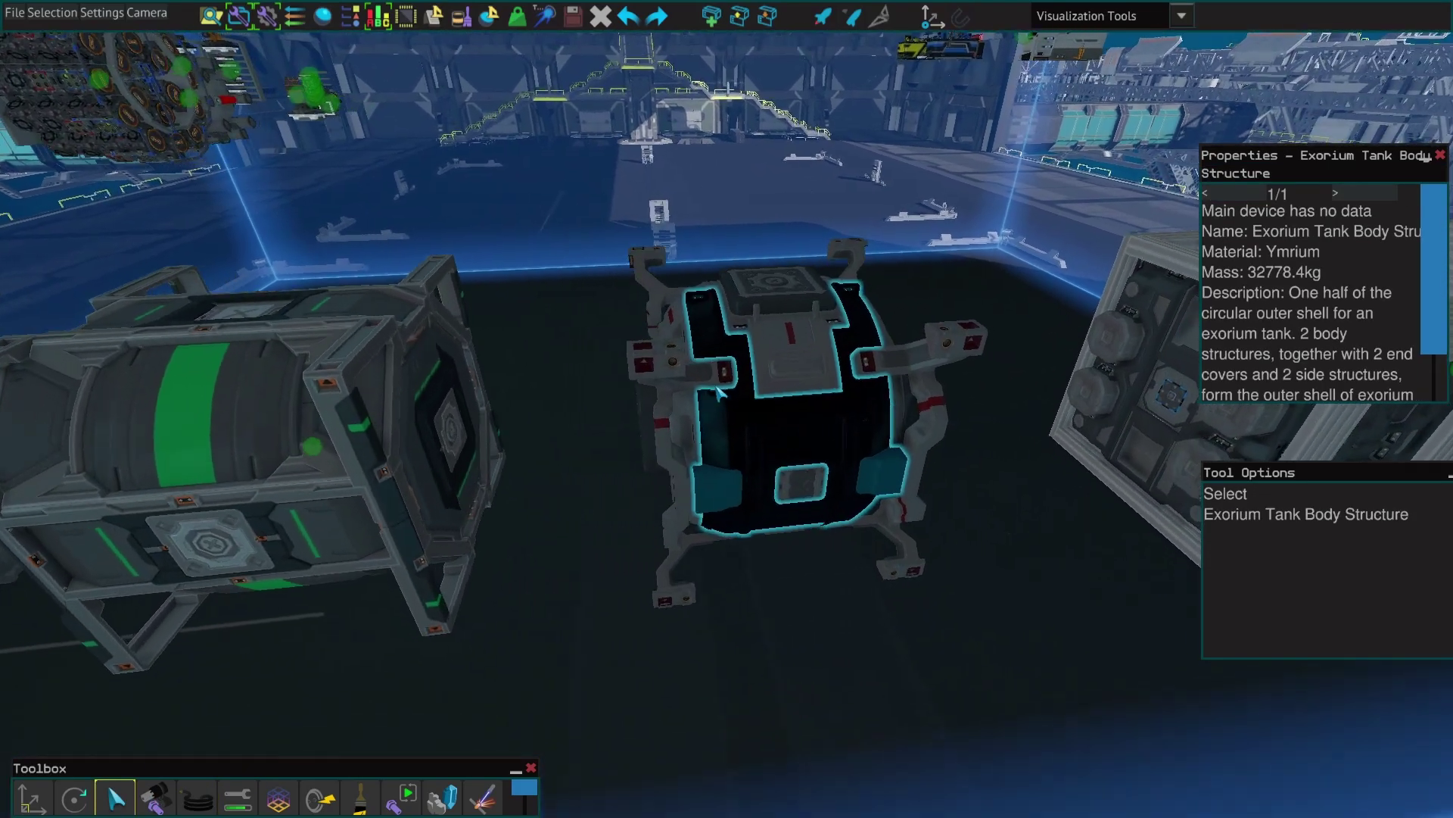
- Inspect an Exorium tank leg plus the processing unit's leg structure and side cover
left_click(769, 346)
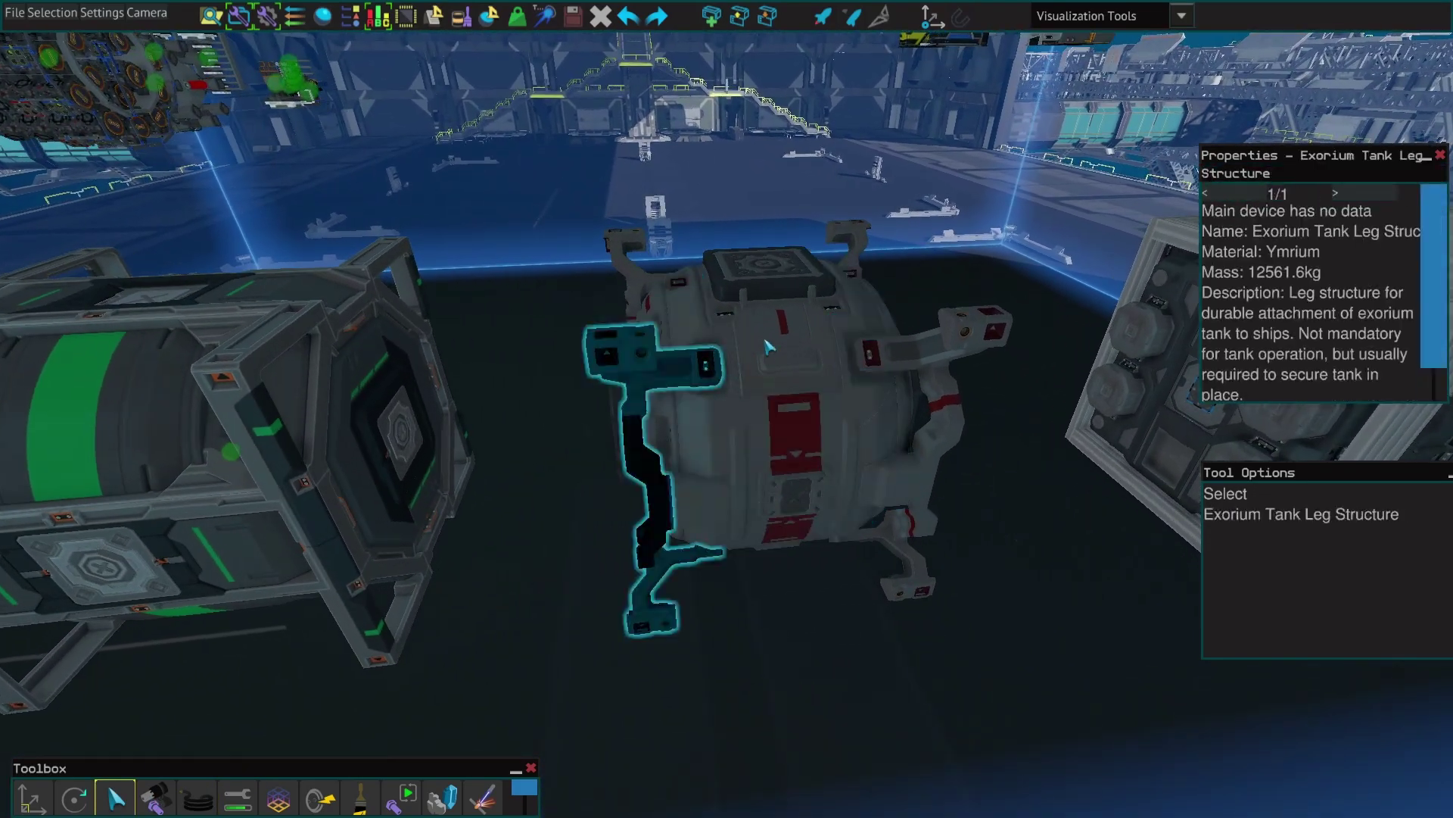
left_click(757, 267)
key("a")
left_click(470, 424)
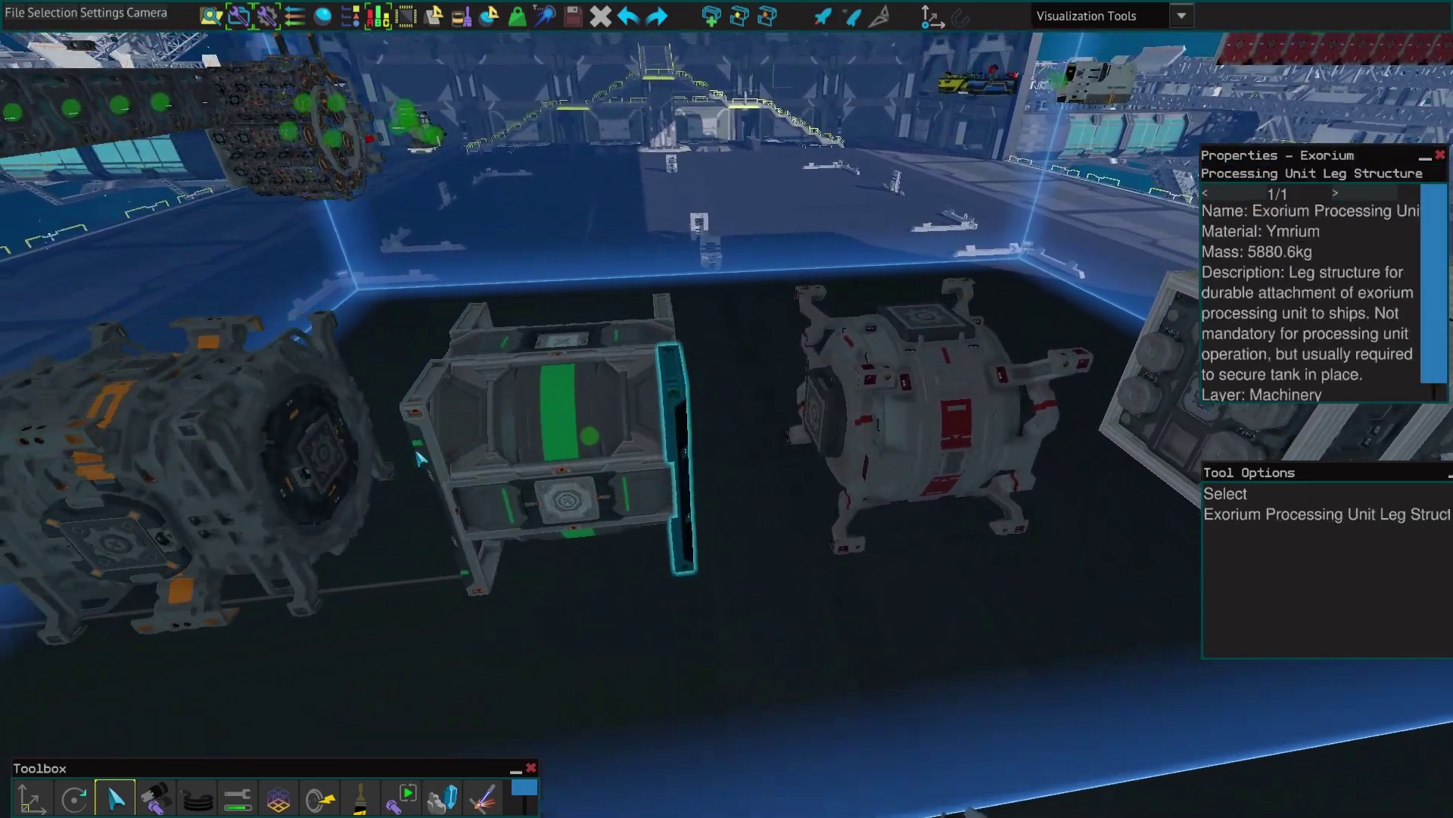
- Pan across the machinery parts, then pull back over the module row toward the station
key("a")
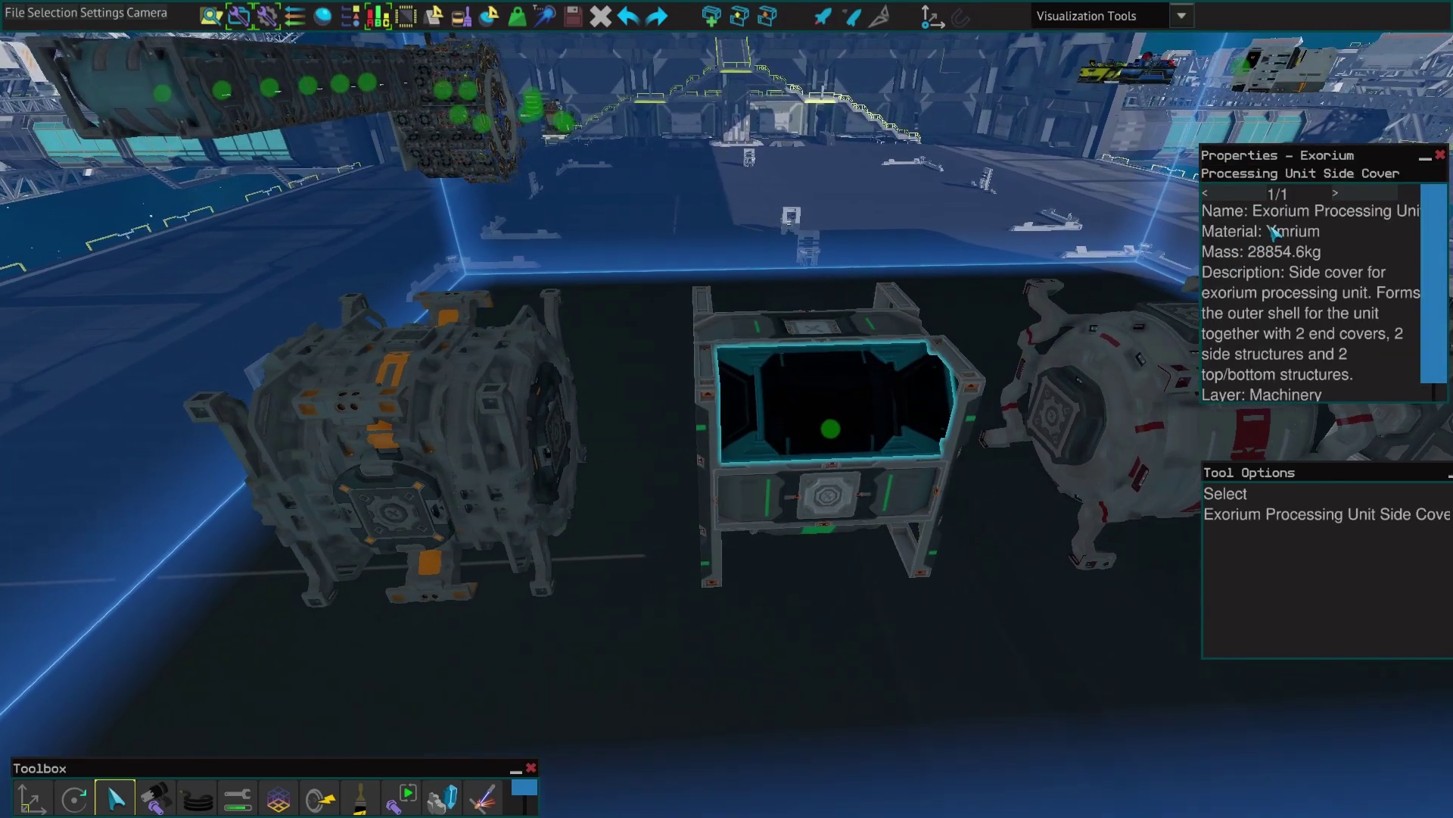
key("a")
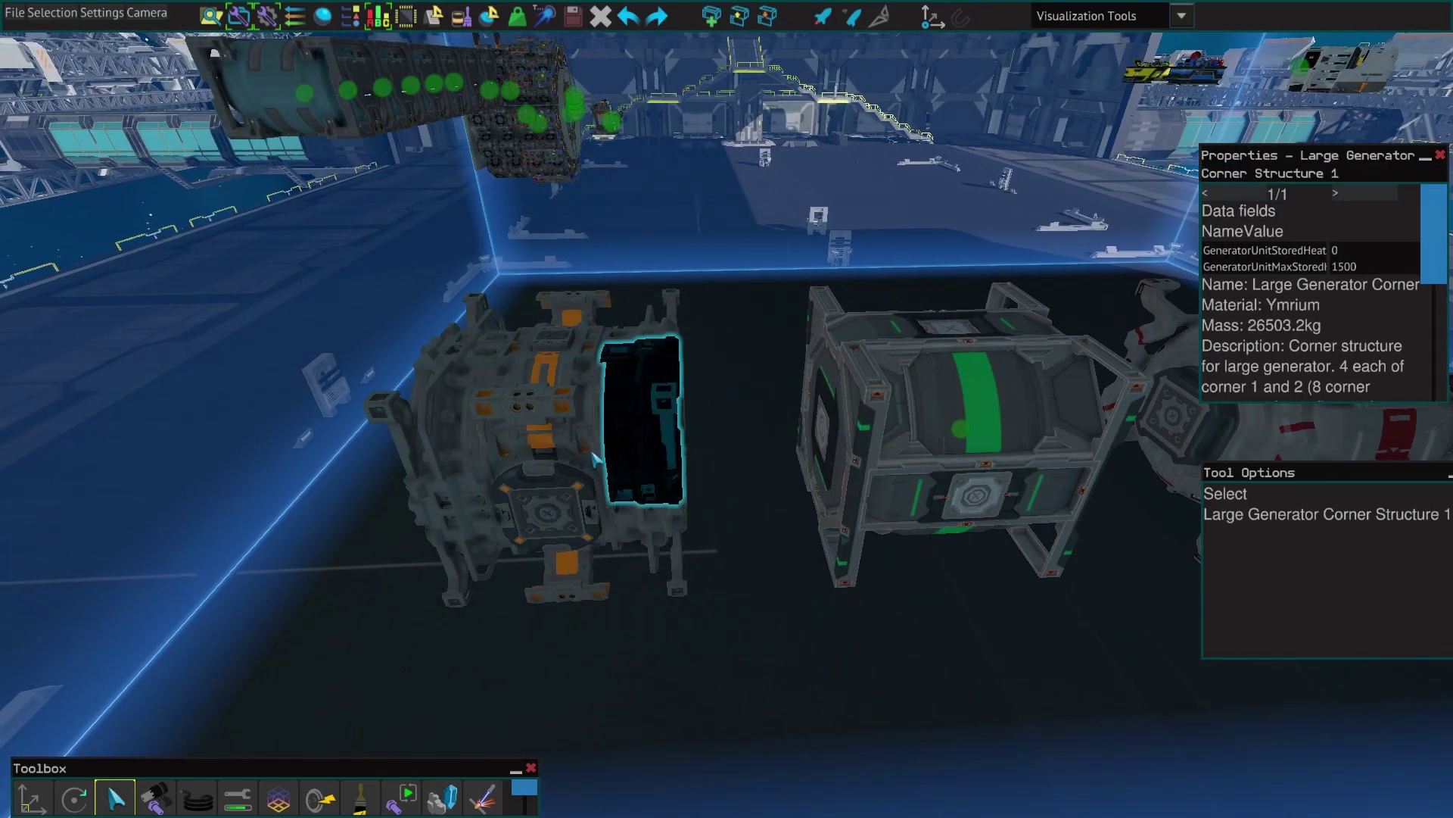
key("d")
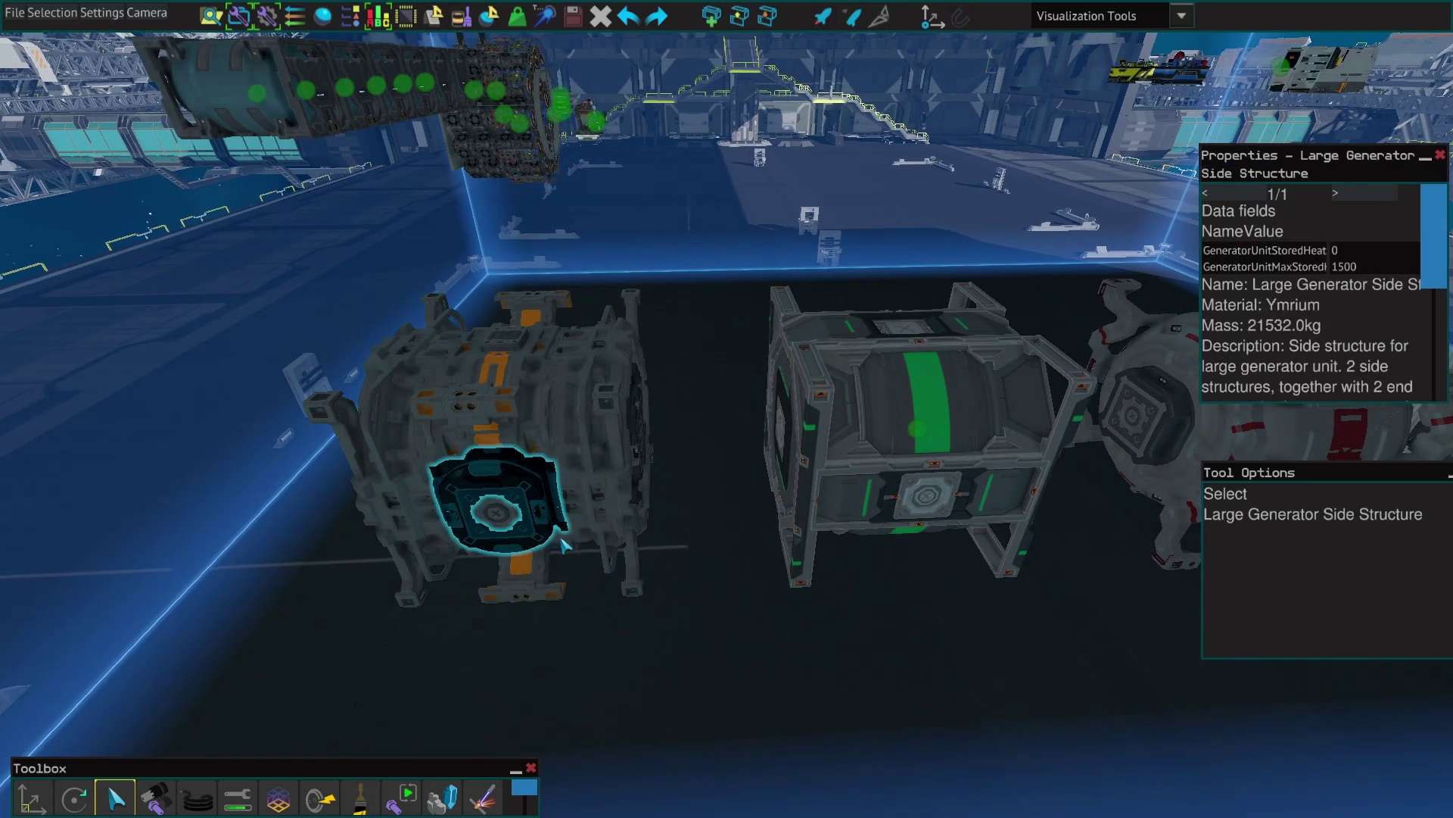
key("d")
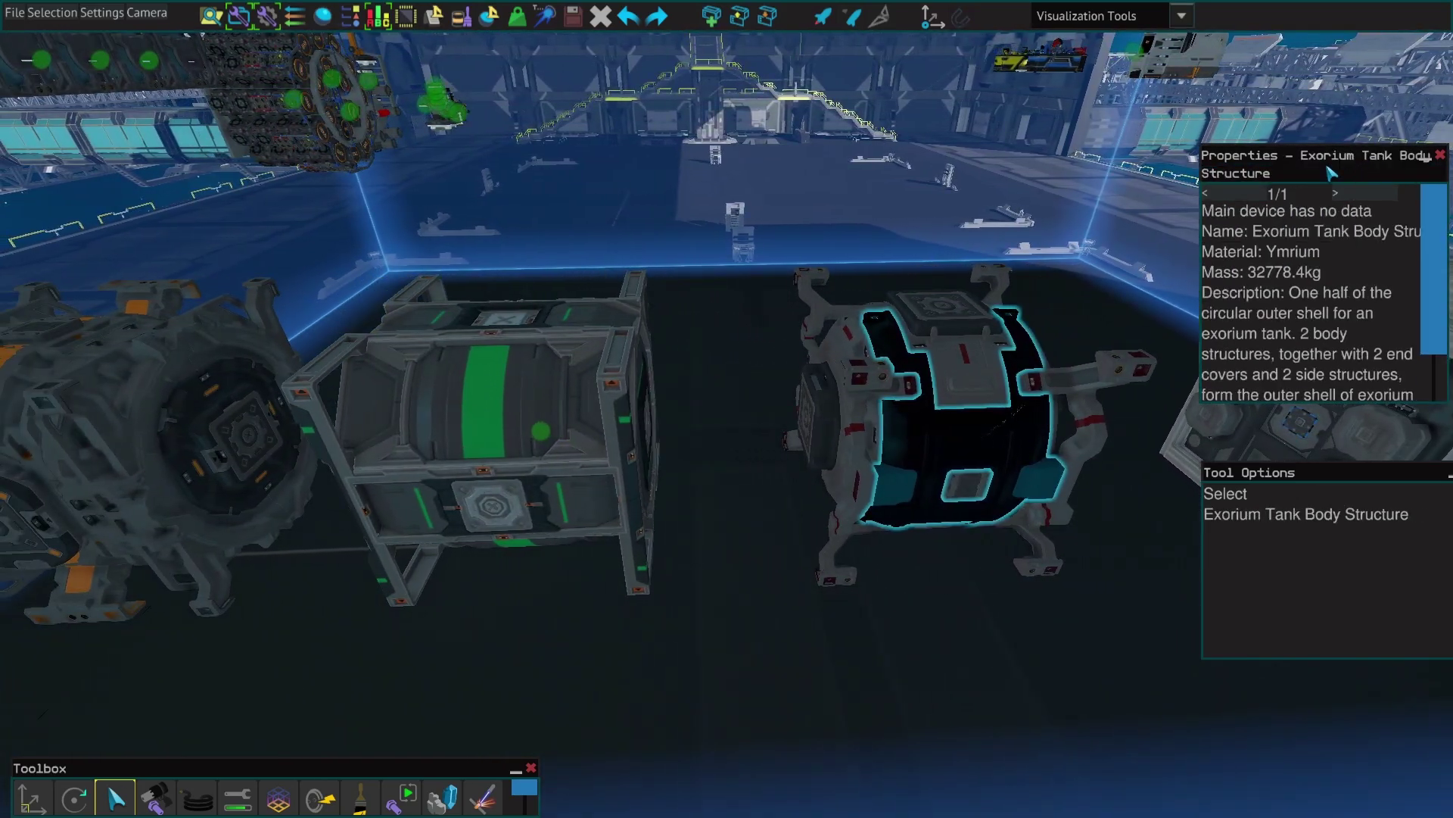
key("a")
key("w")
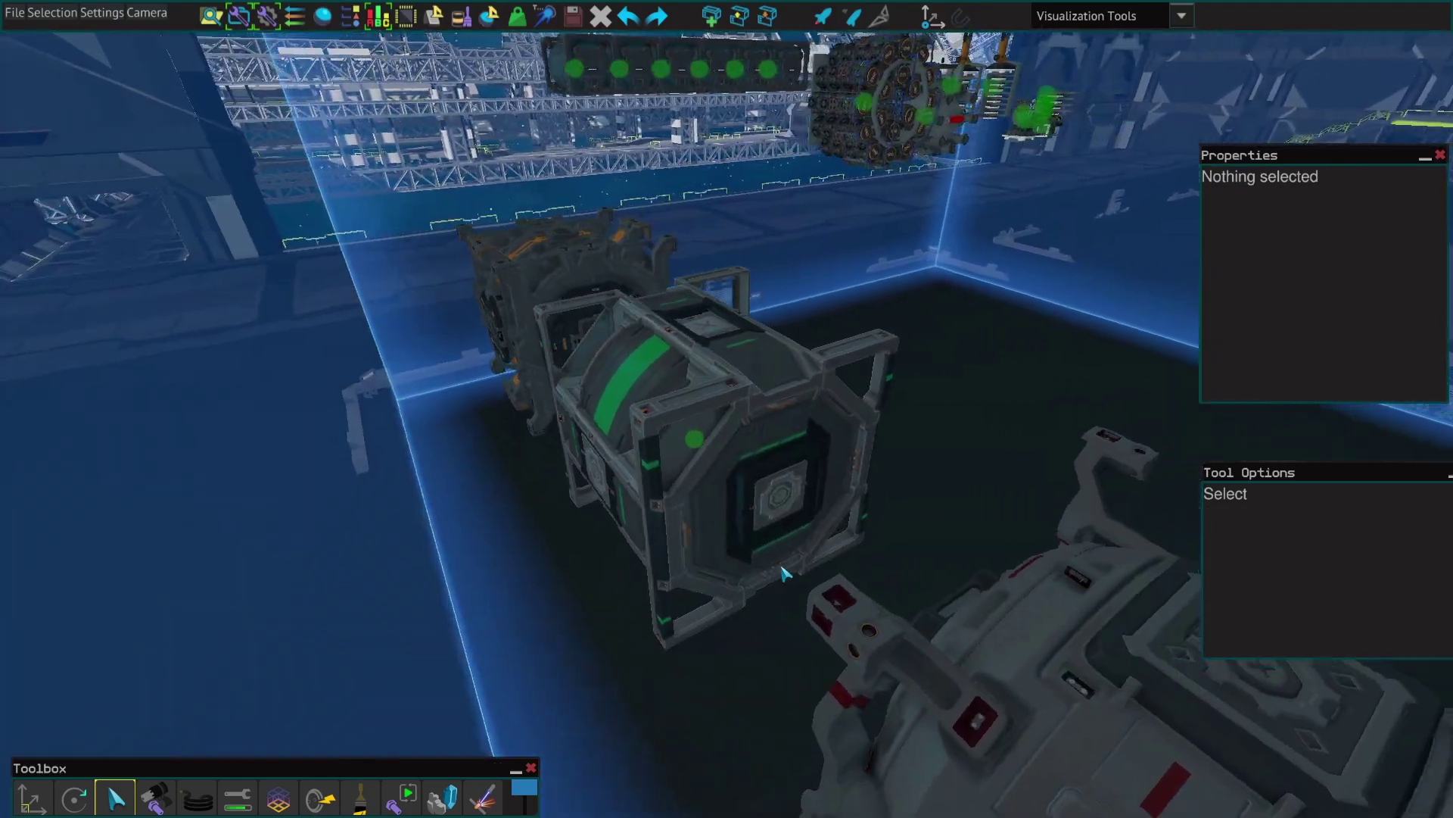
key("s")
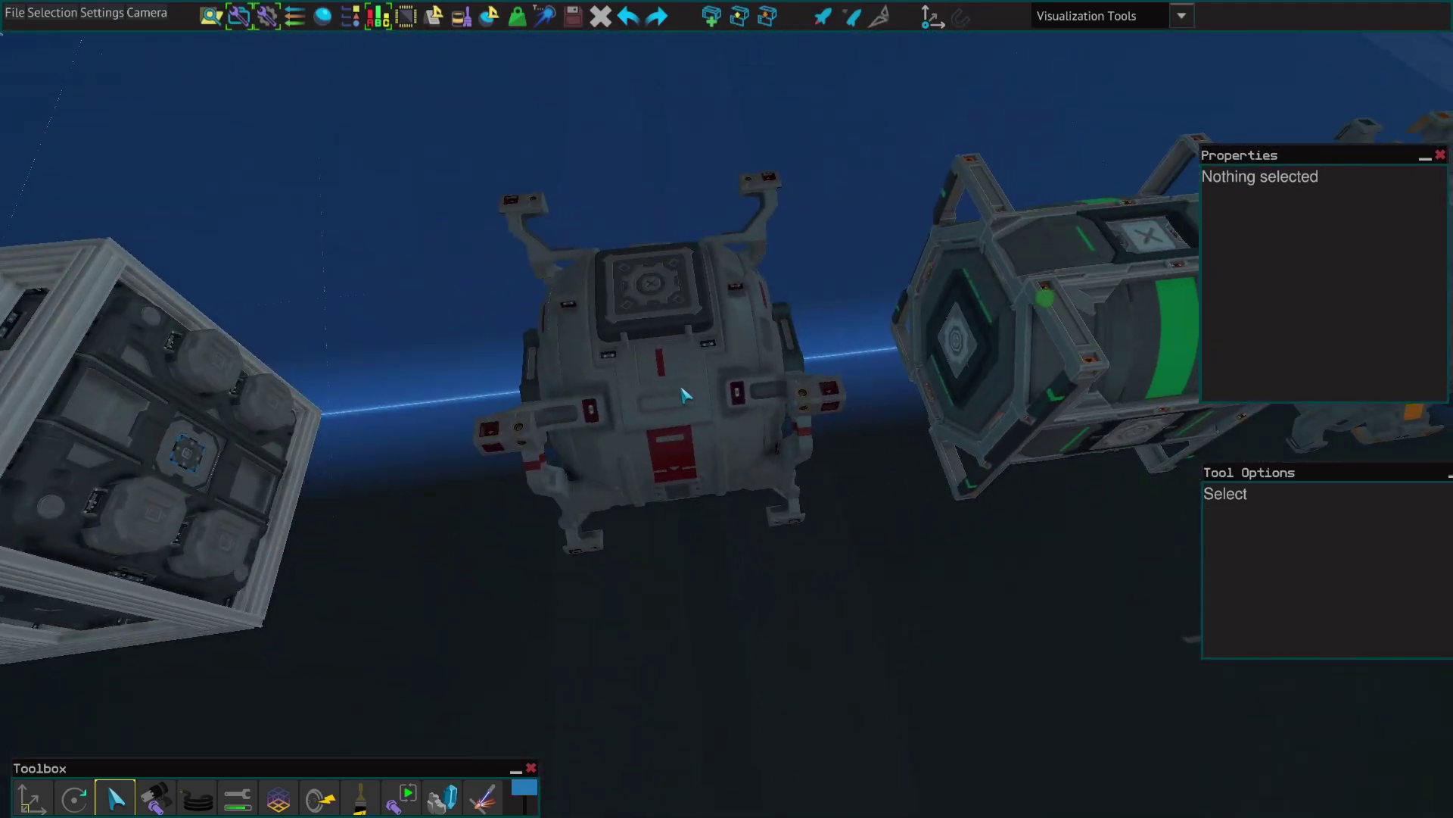
key("s")
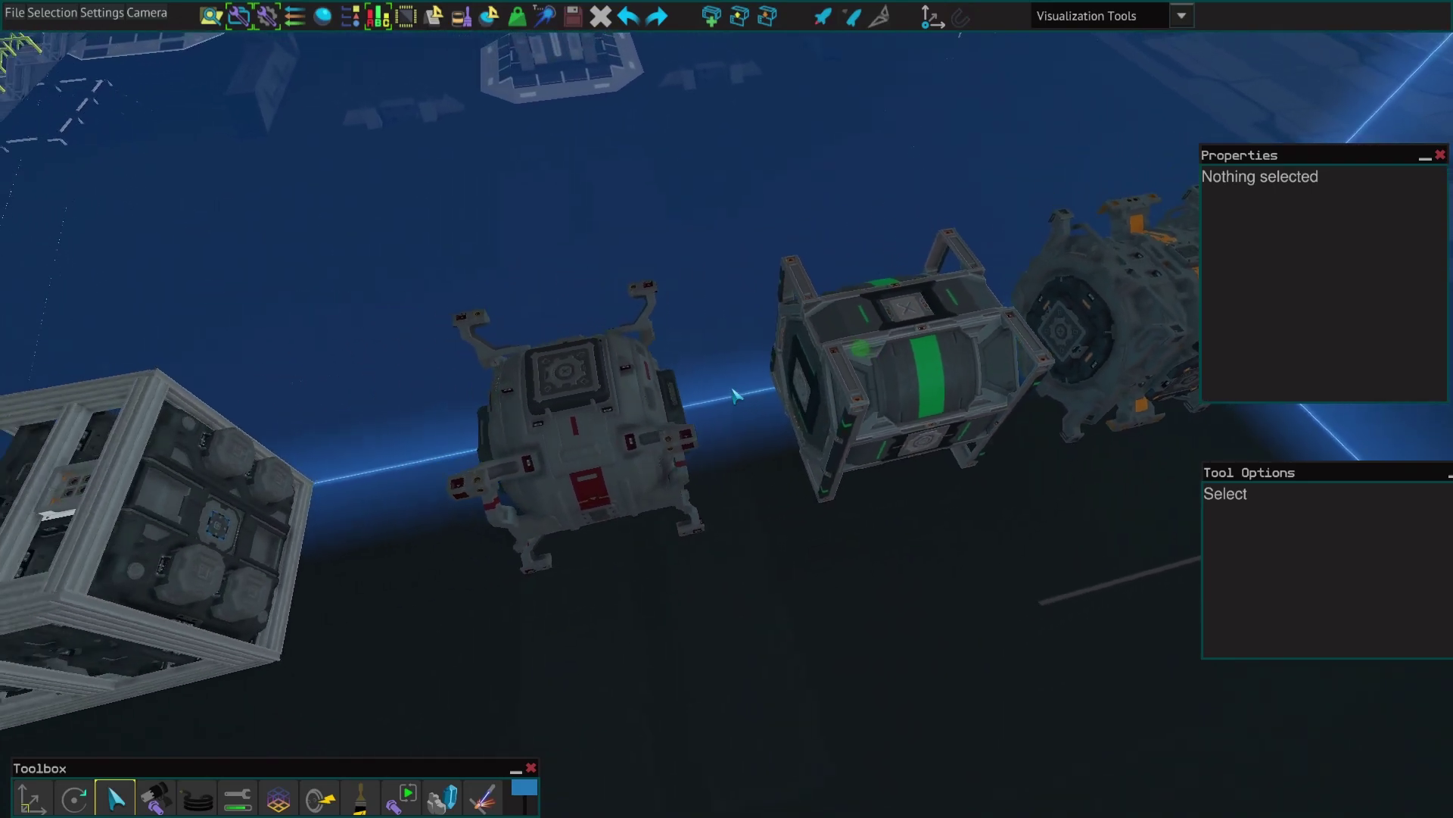
key("s")
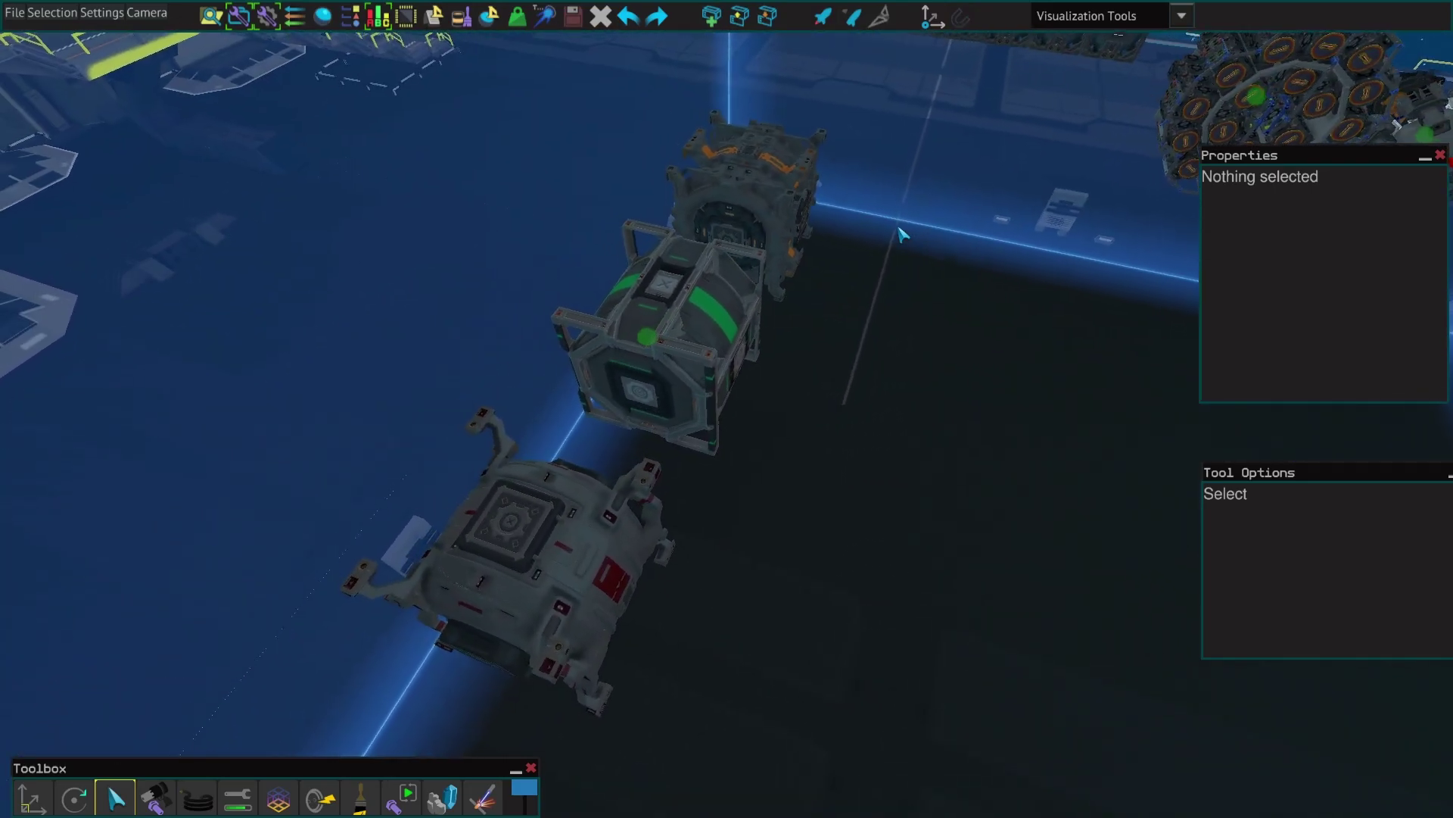
key("w")
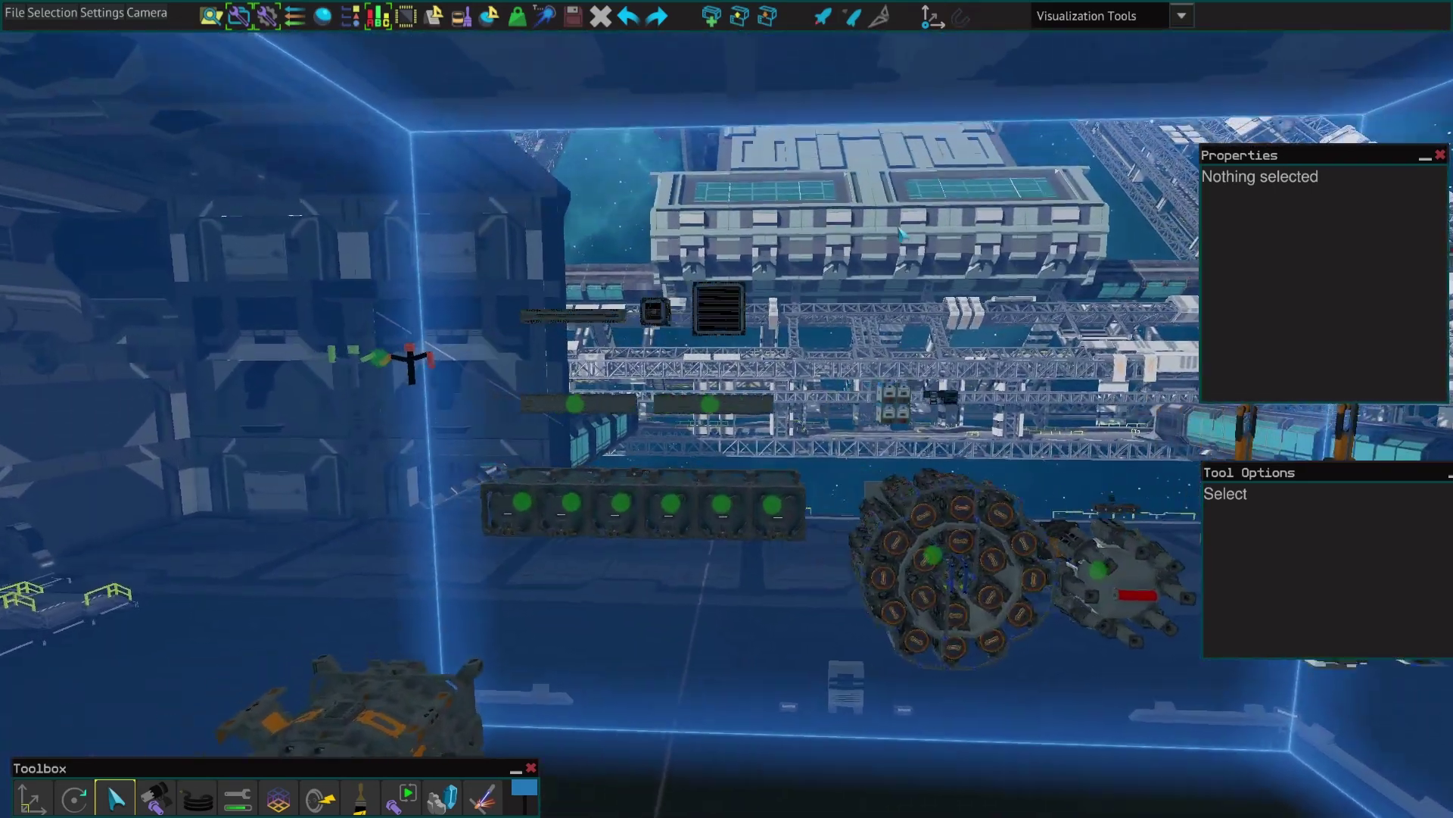
key("d")
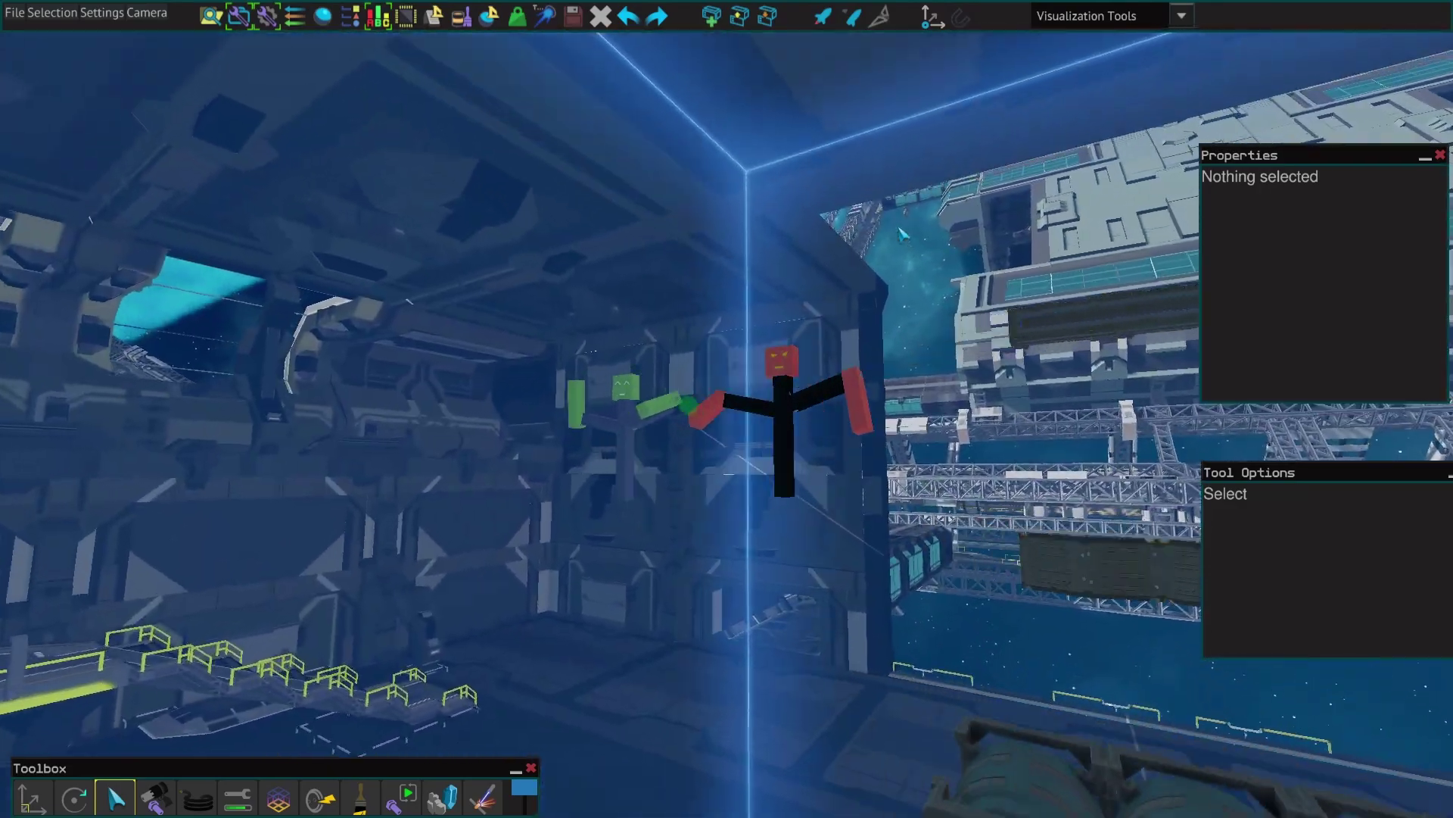
key("w")
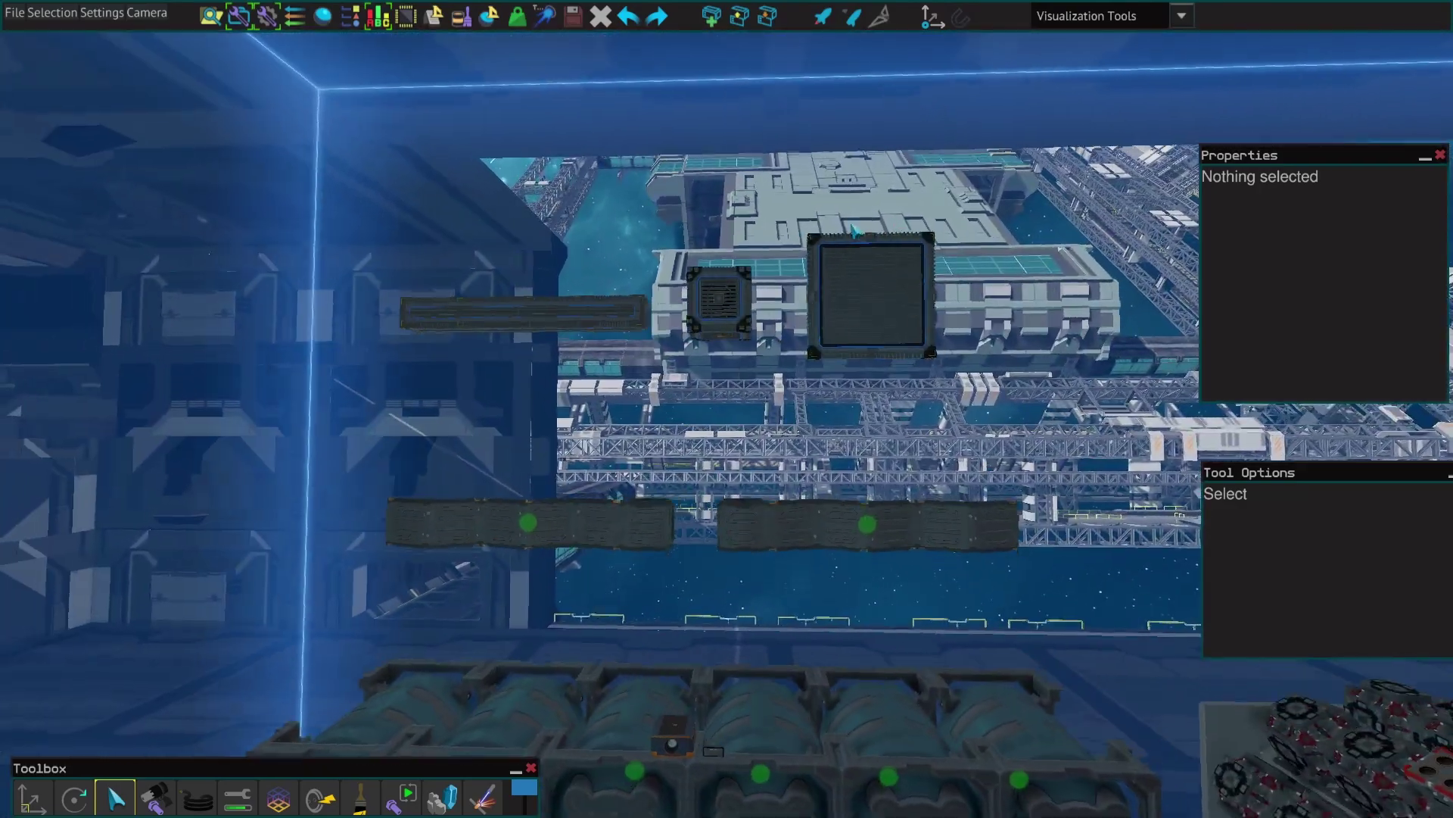
key("w")
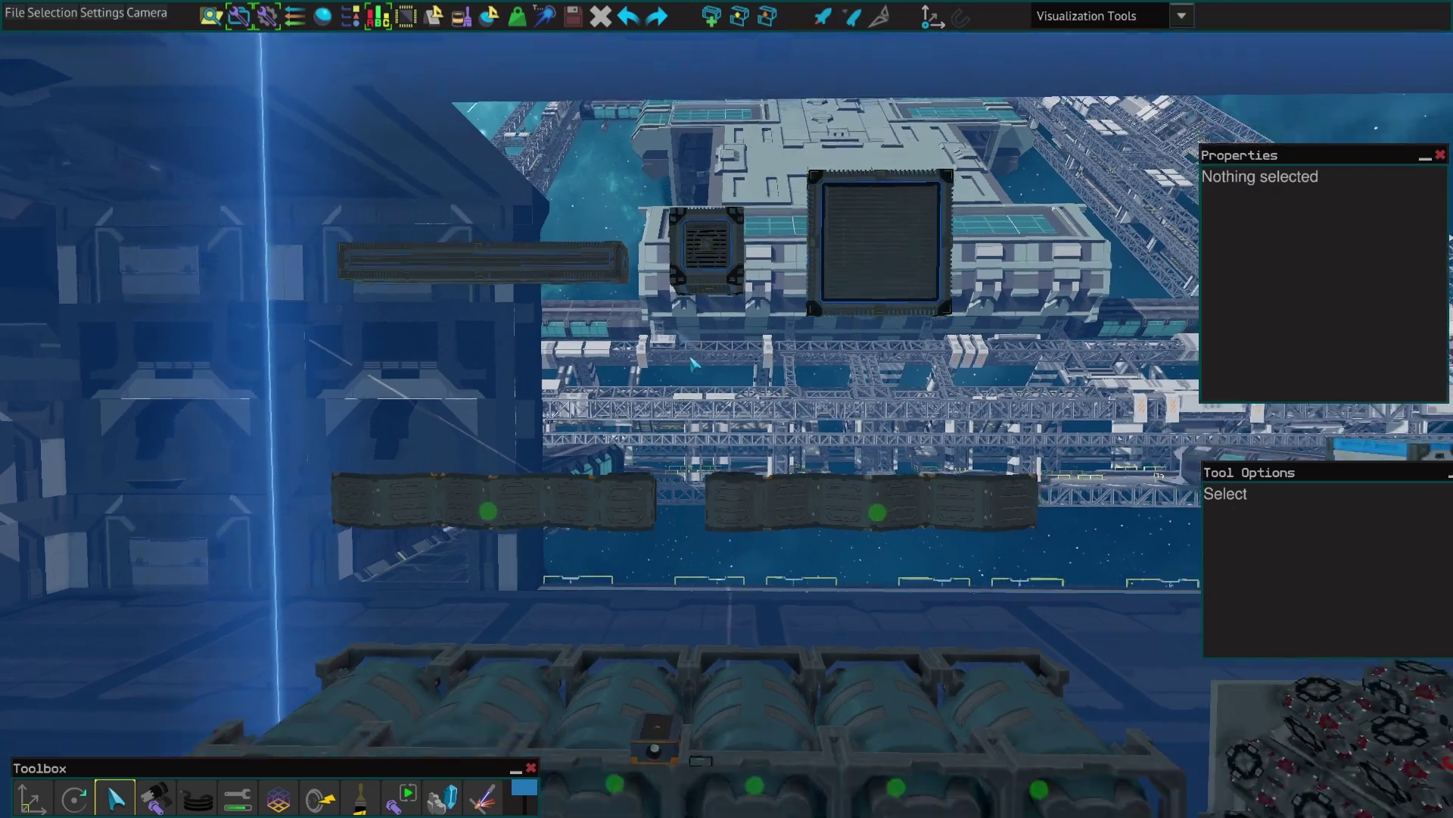
key("w")
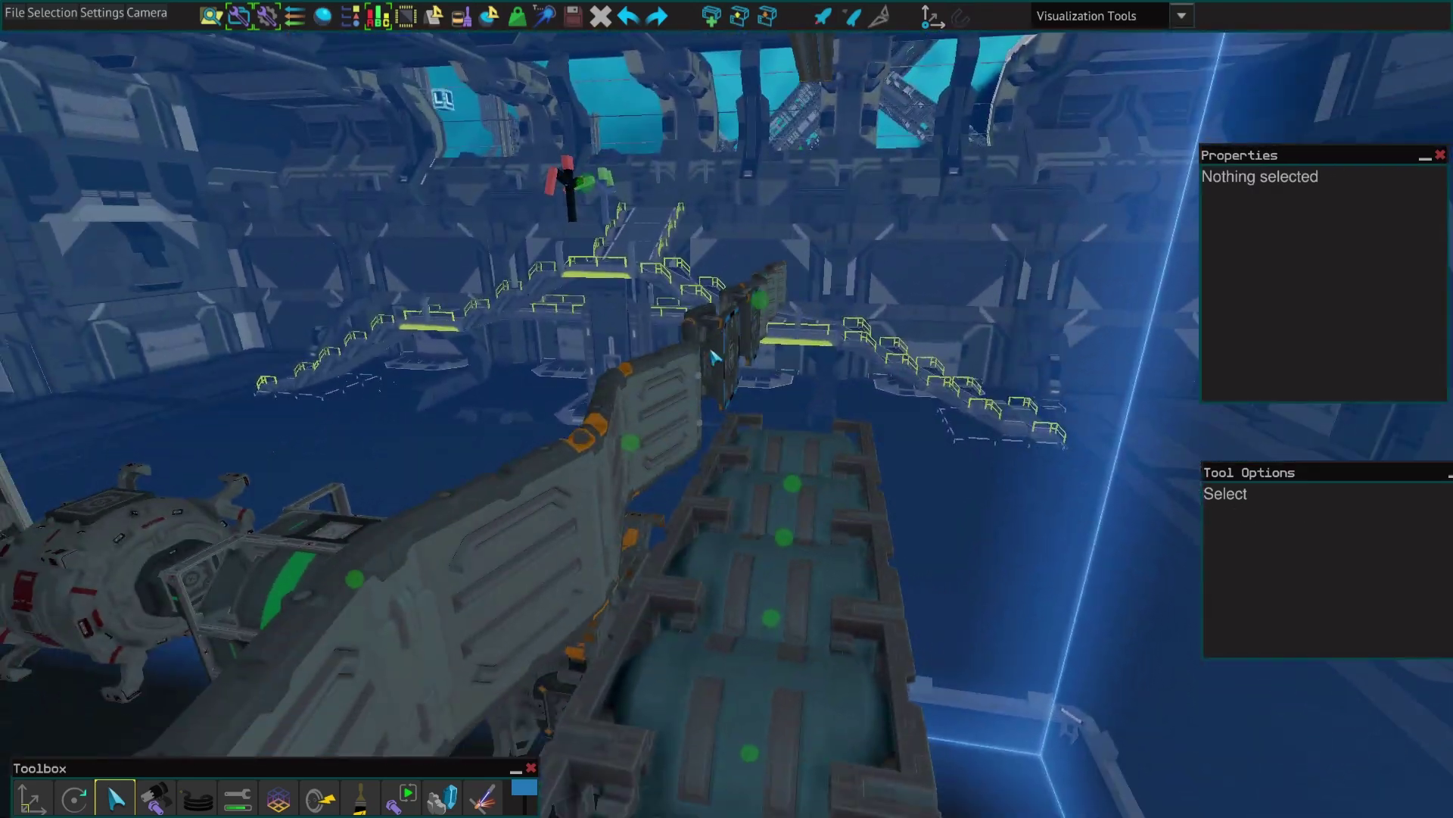
key("w")
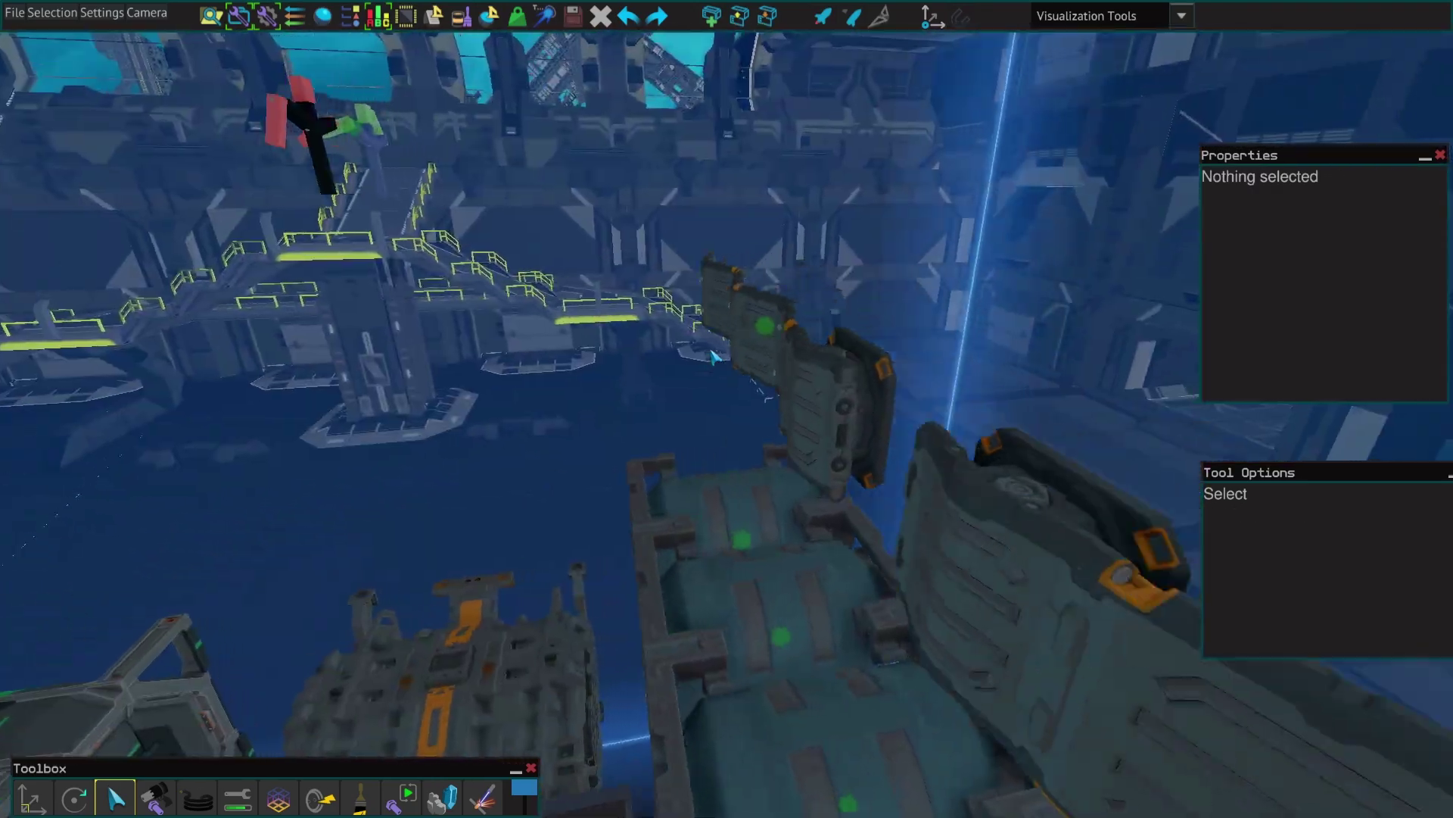
key("w")
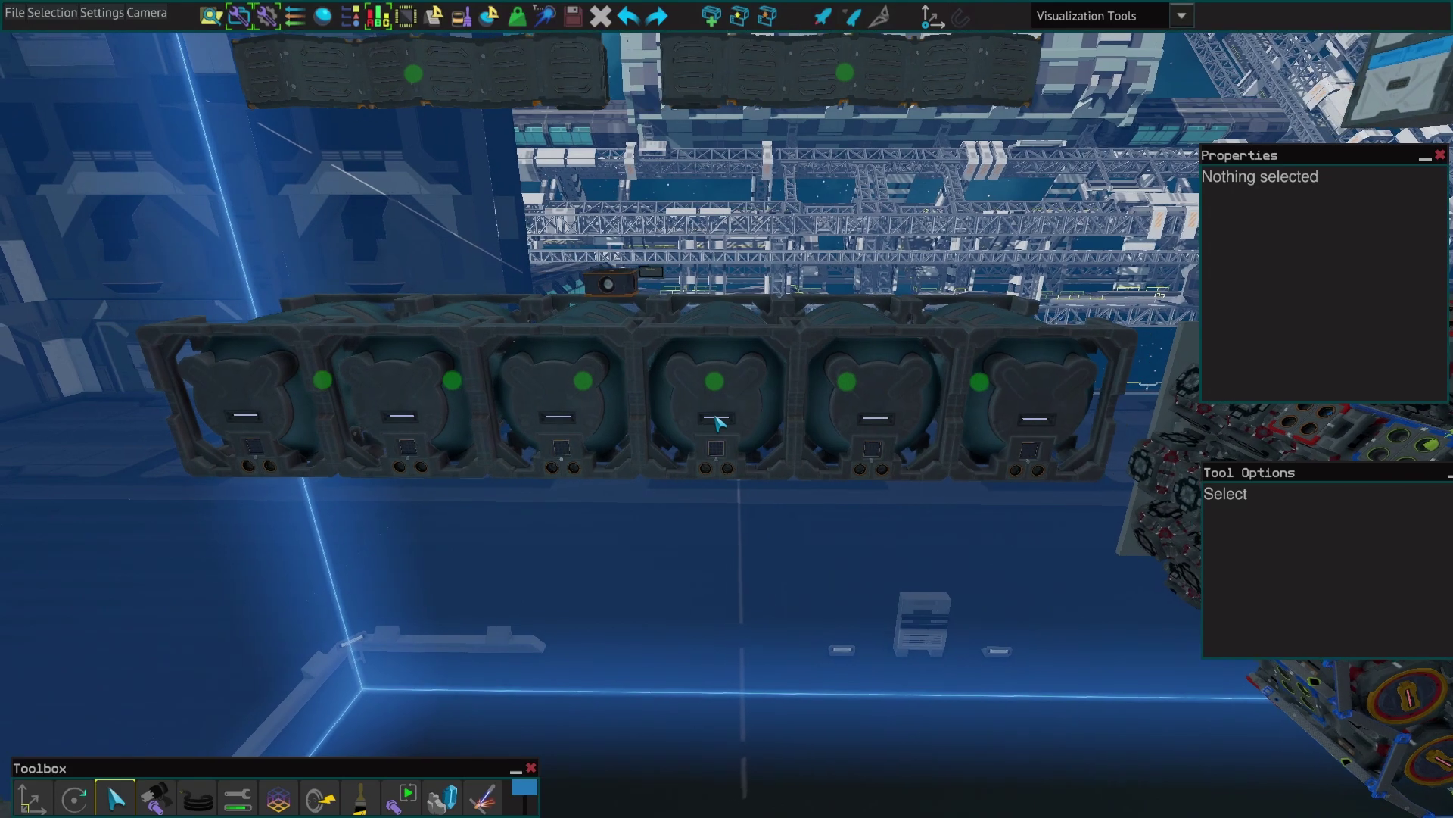
- Move along the hydrogen tank row toward the rotor assembly
key("w")
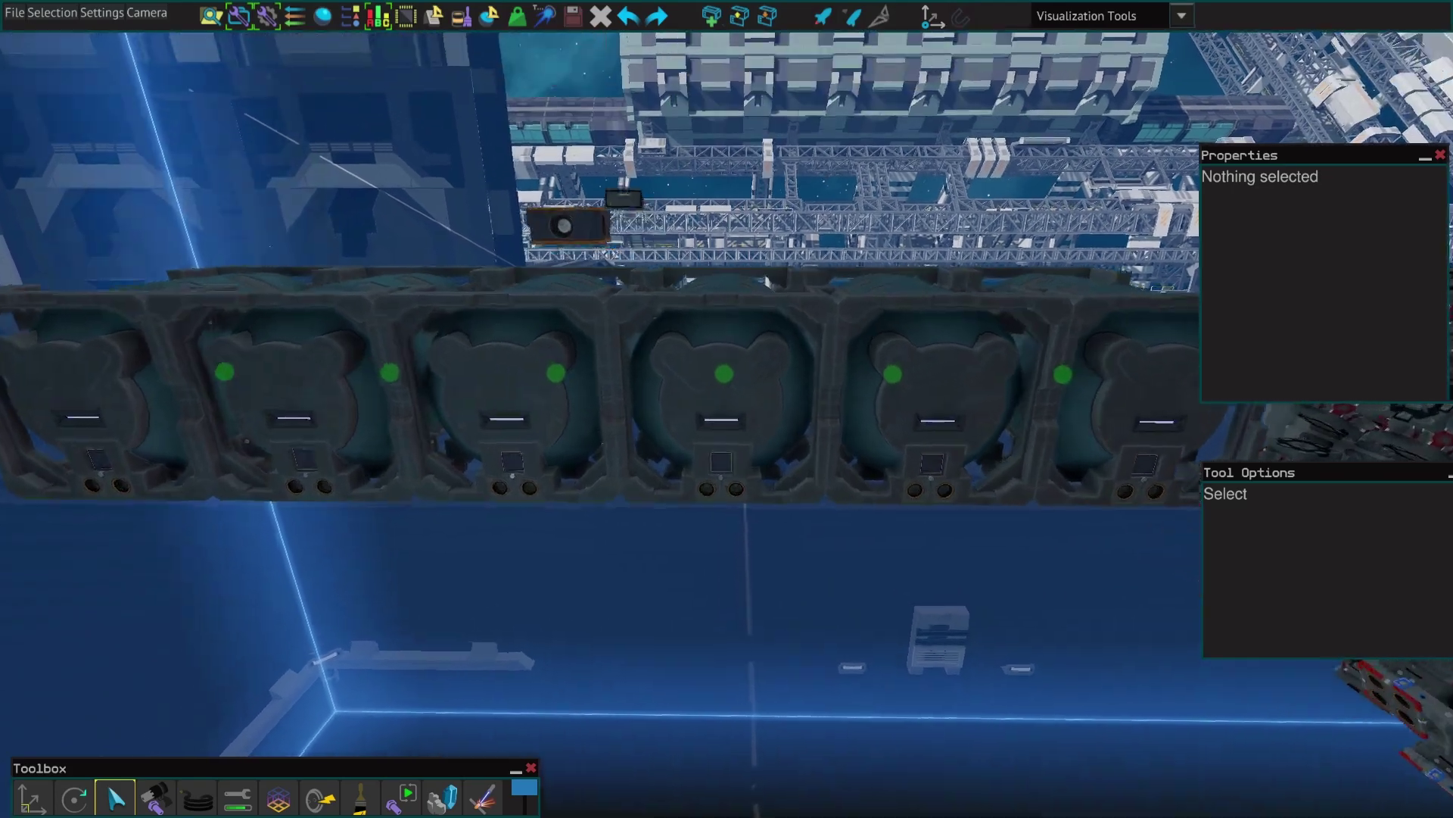
key("s")
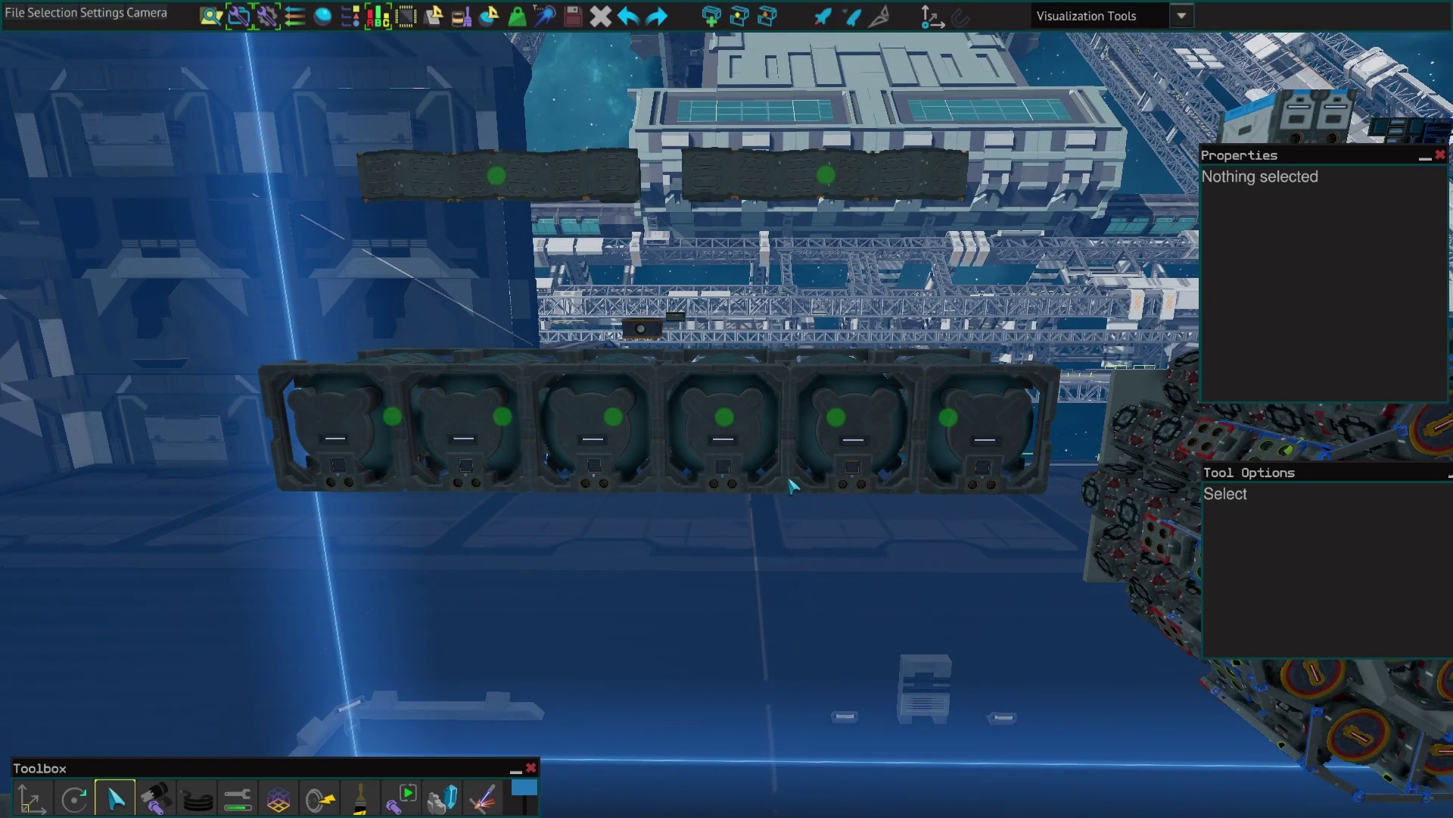
key("d")
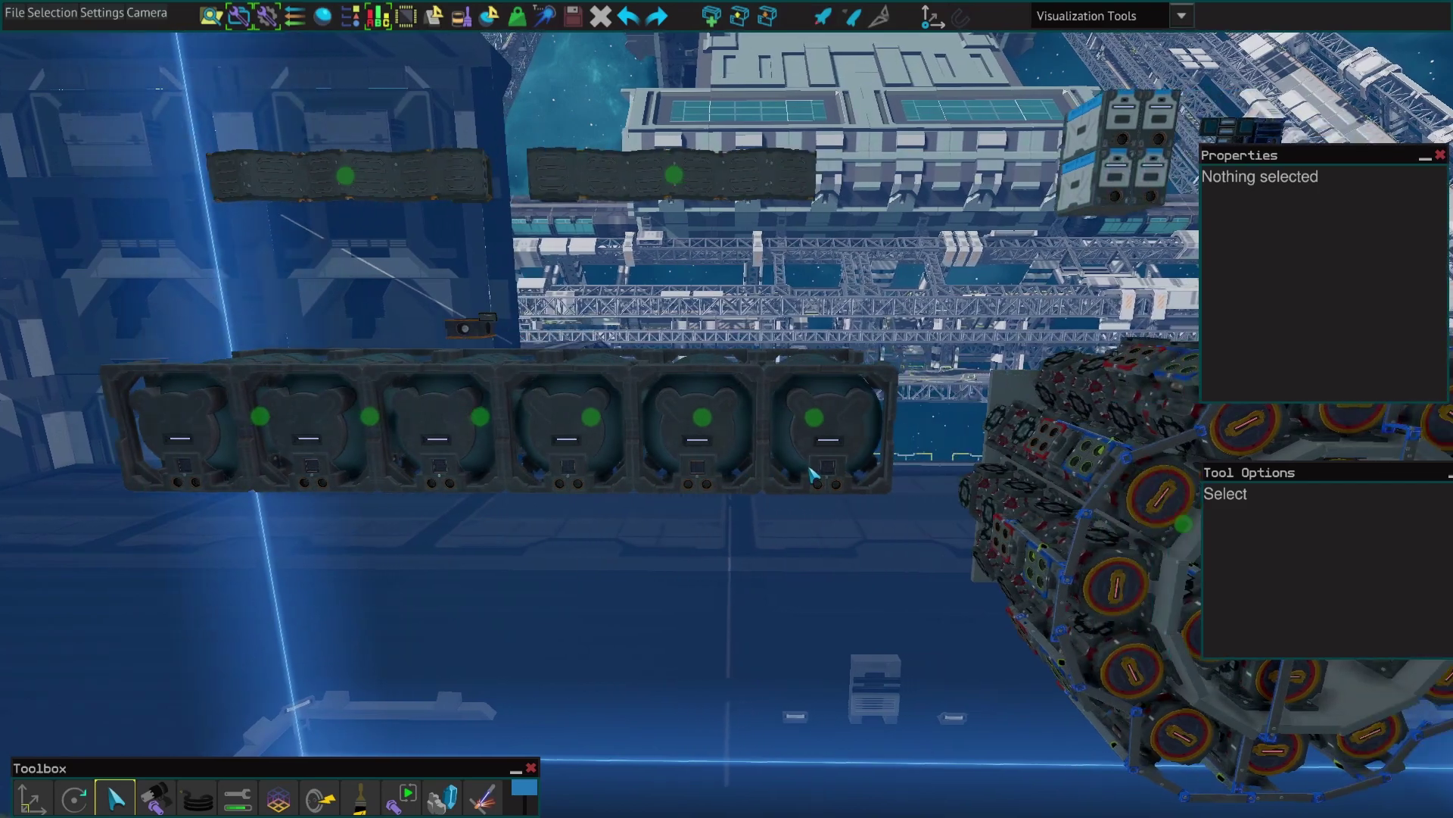
key("a")
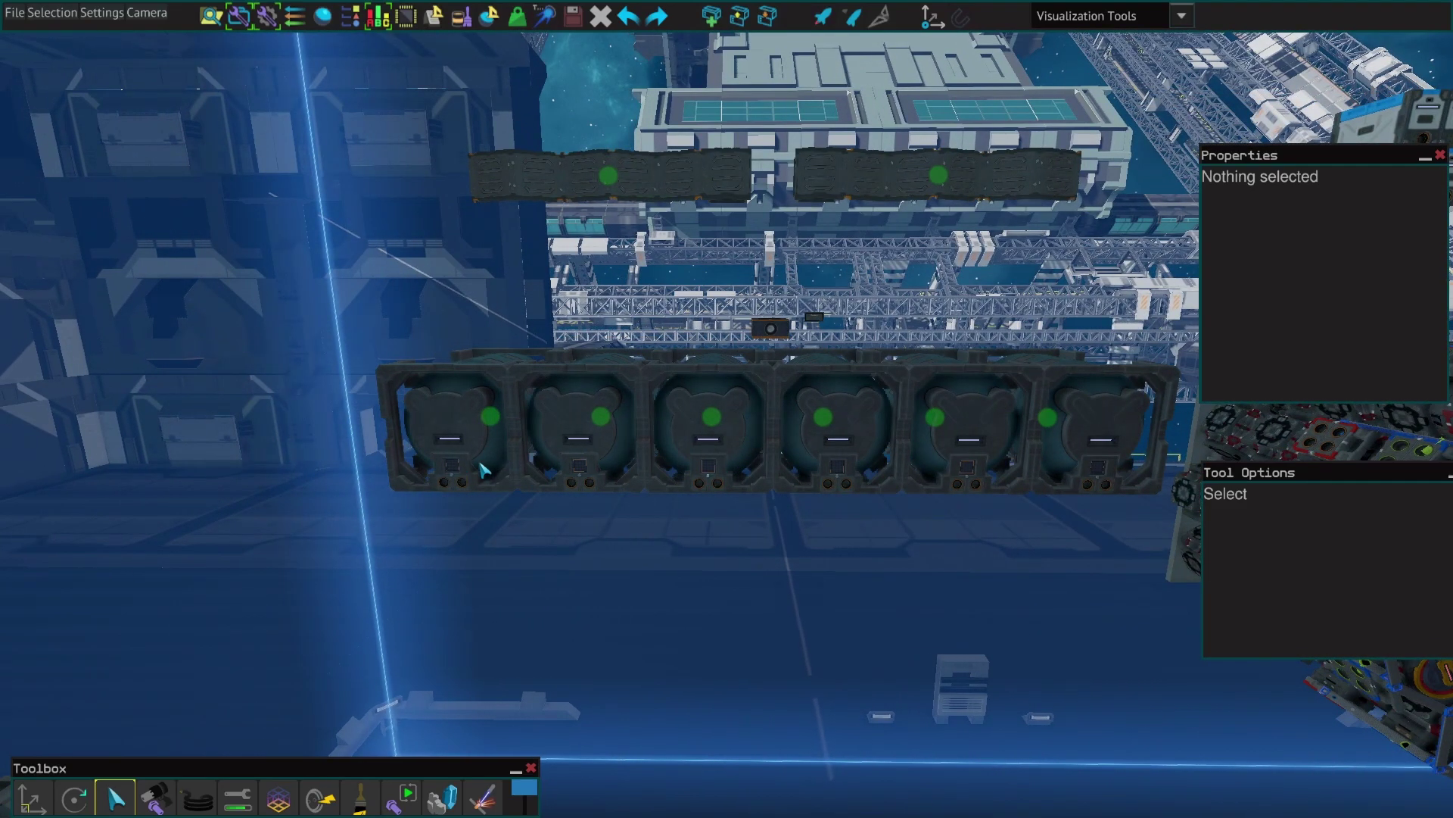
key("d")
key("a")
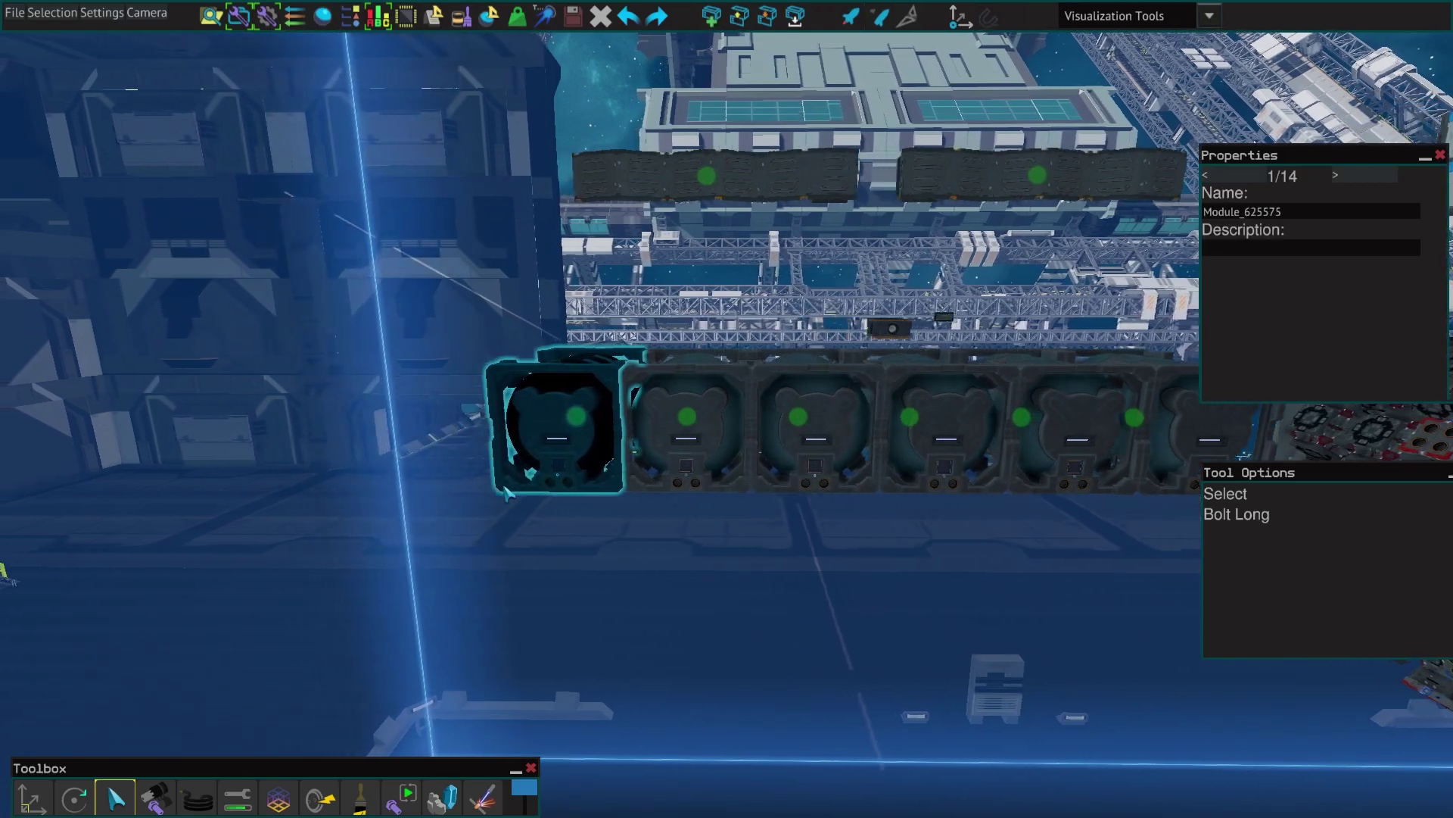
- Select the Large Hydrogen Propellant Tanks to check their G1 and G6 data fields
left_click(616, 557)
key("w")
left_click(779, 469)
key("space")
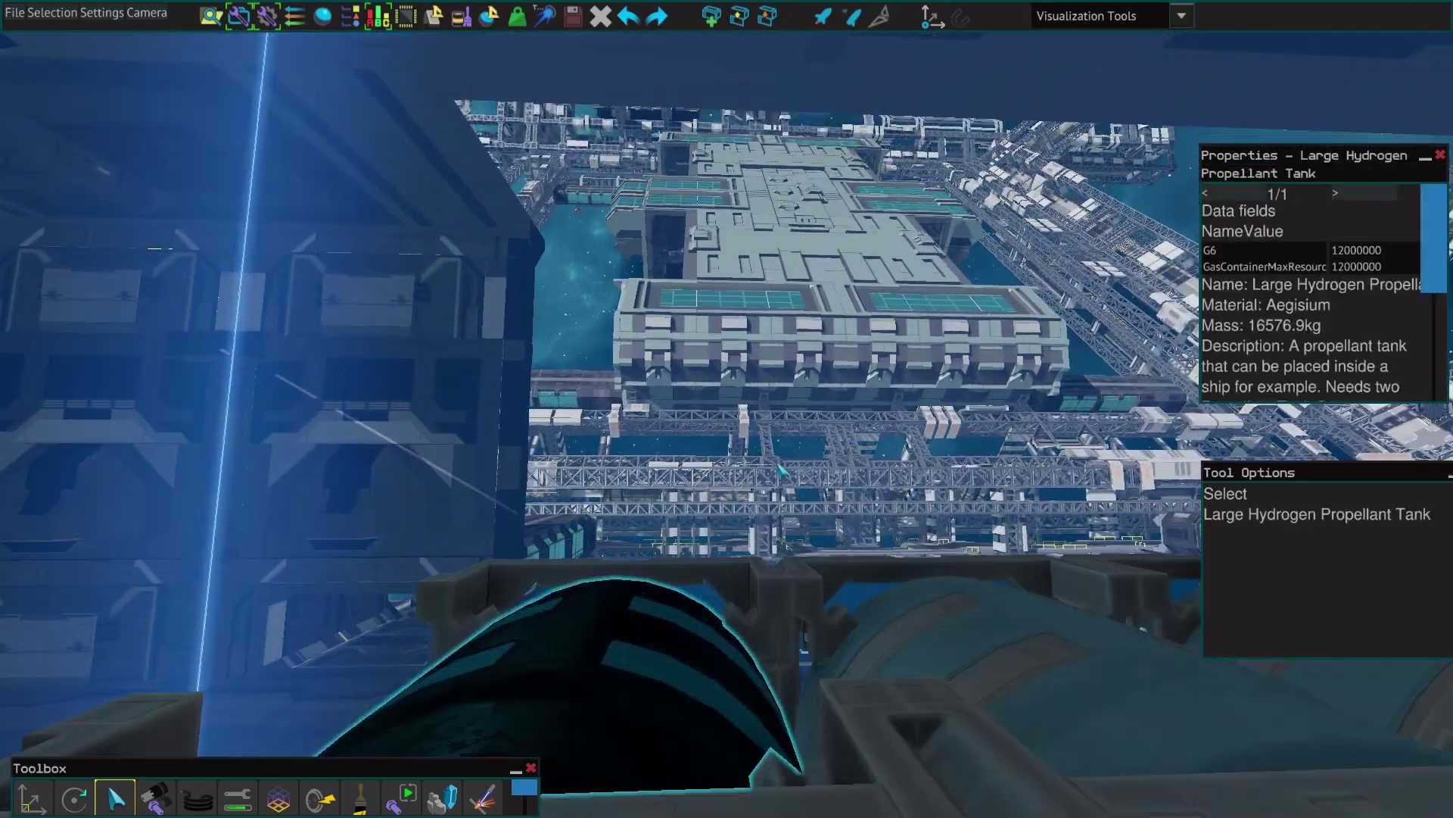
left_click(1213, 258)
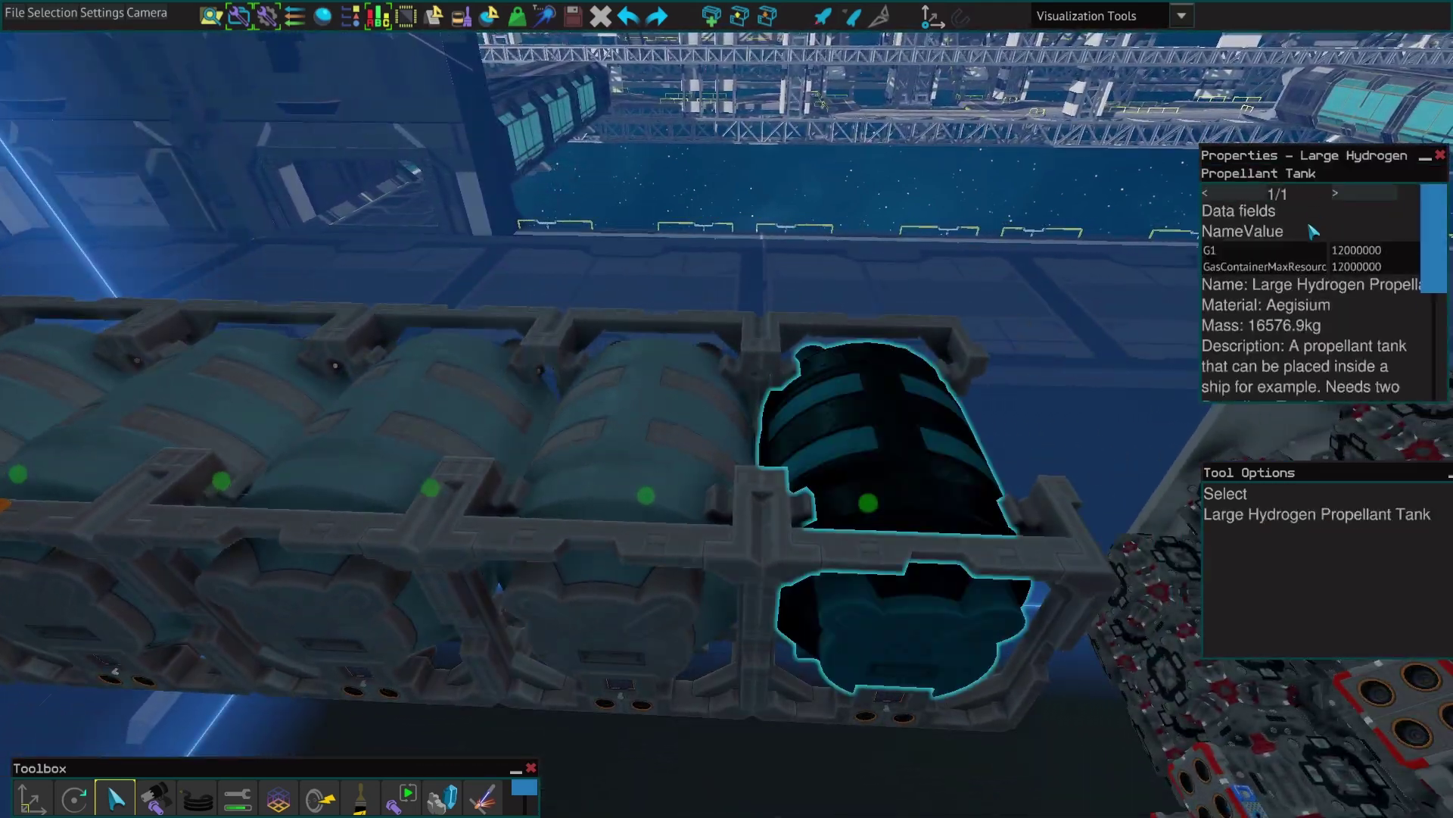
left_click(1260, 261)
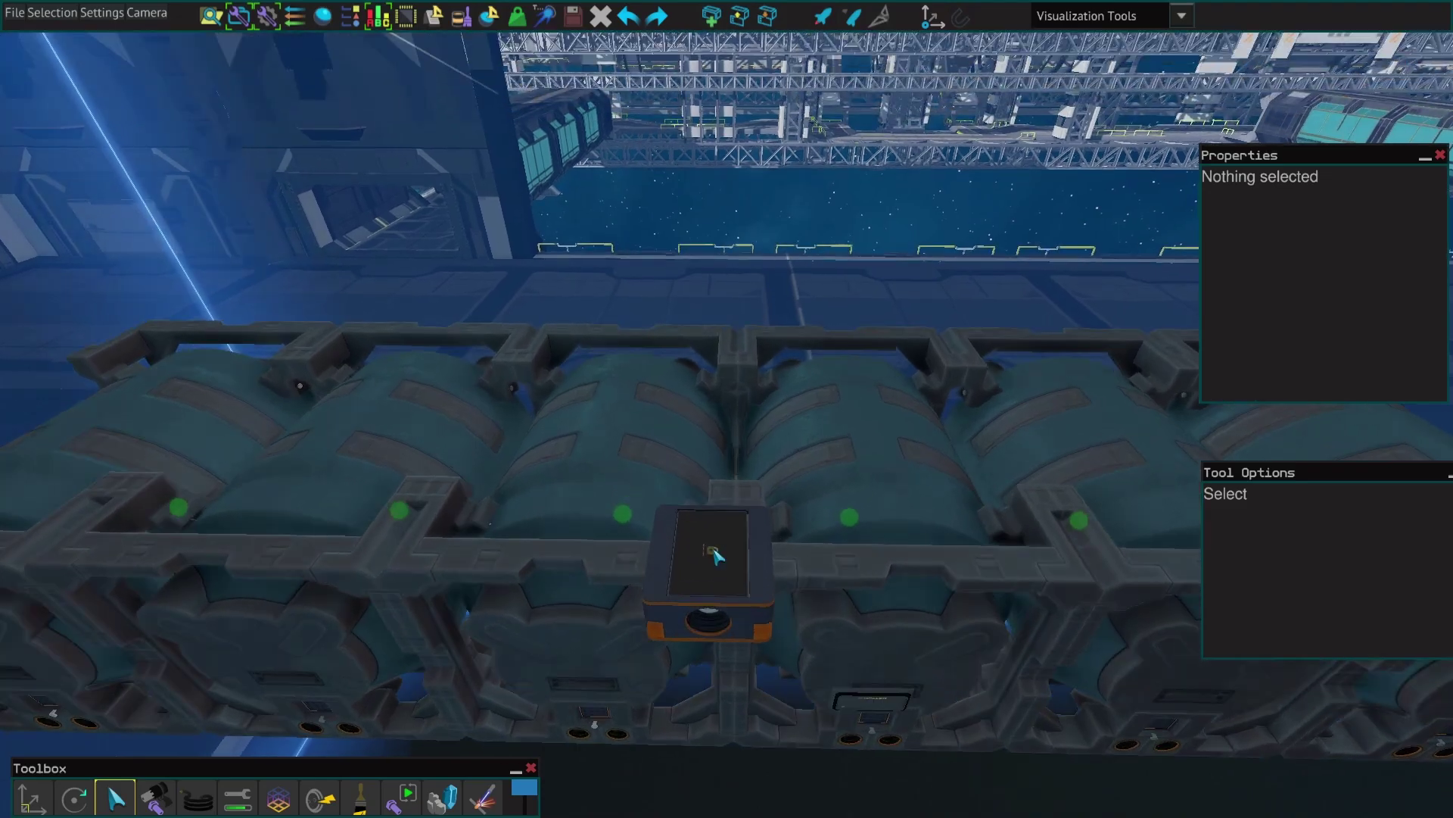
left_click(709, 553)
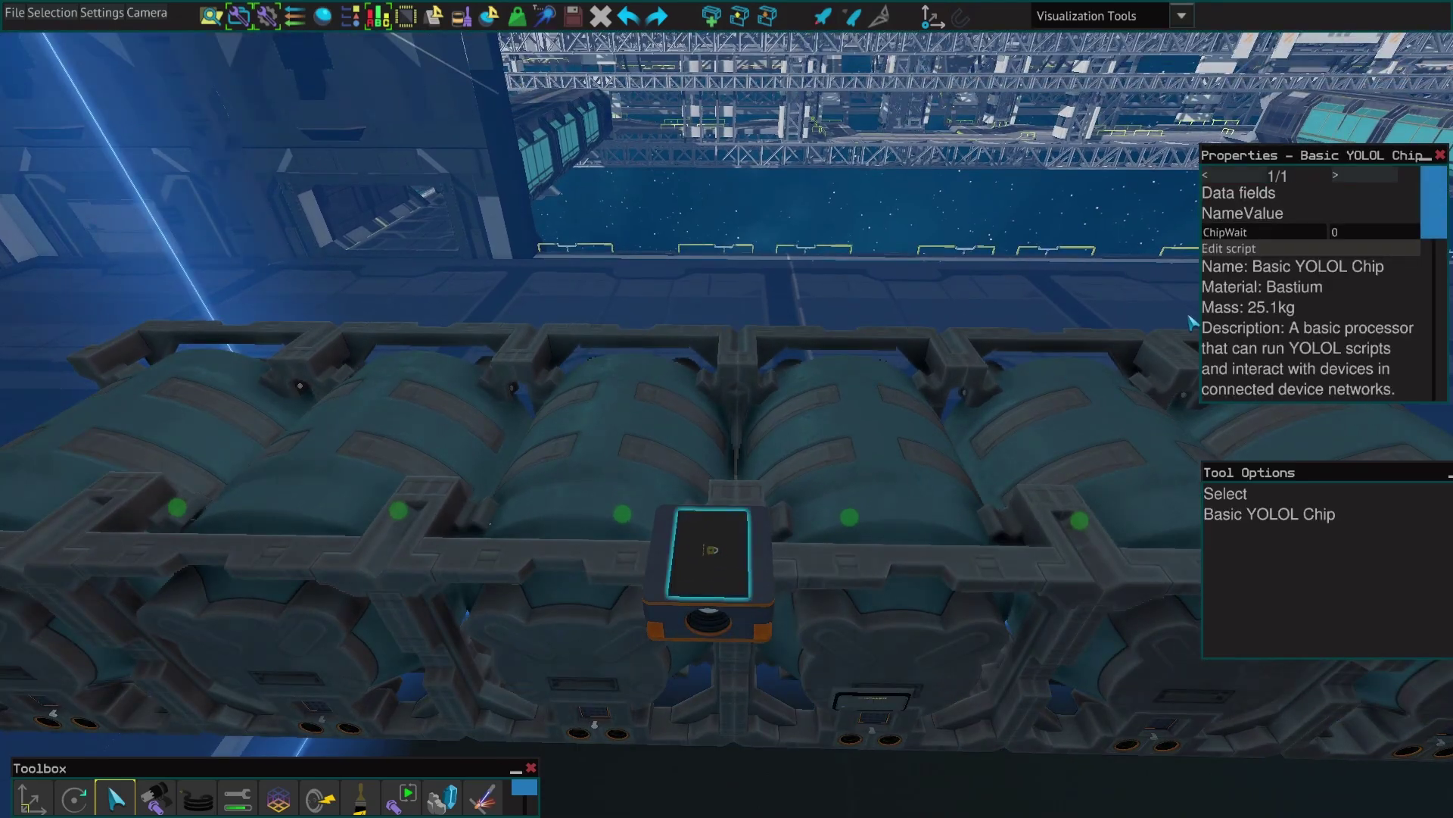
left_click(1228, 250)
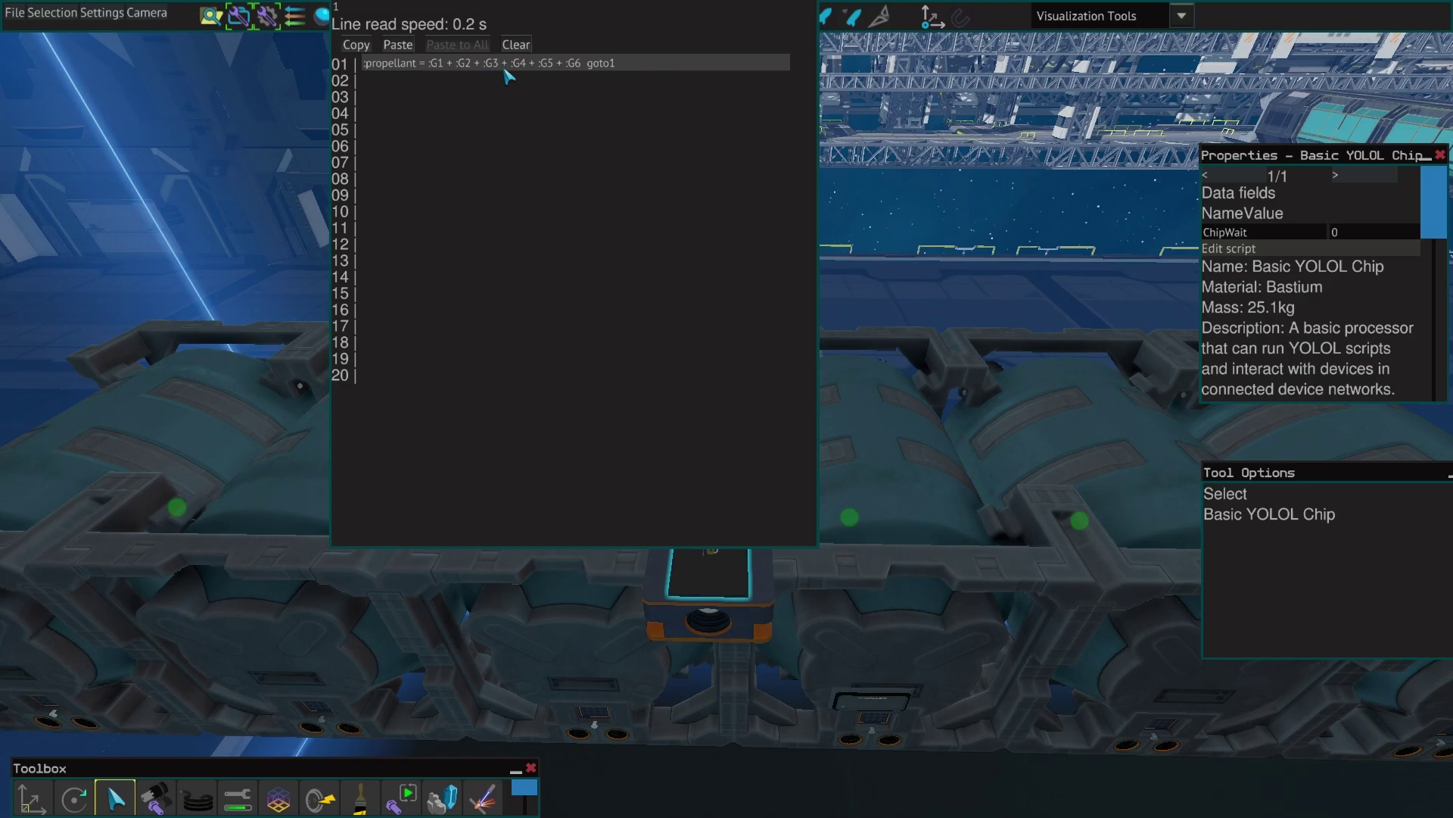
left_click(646, 79)
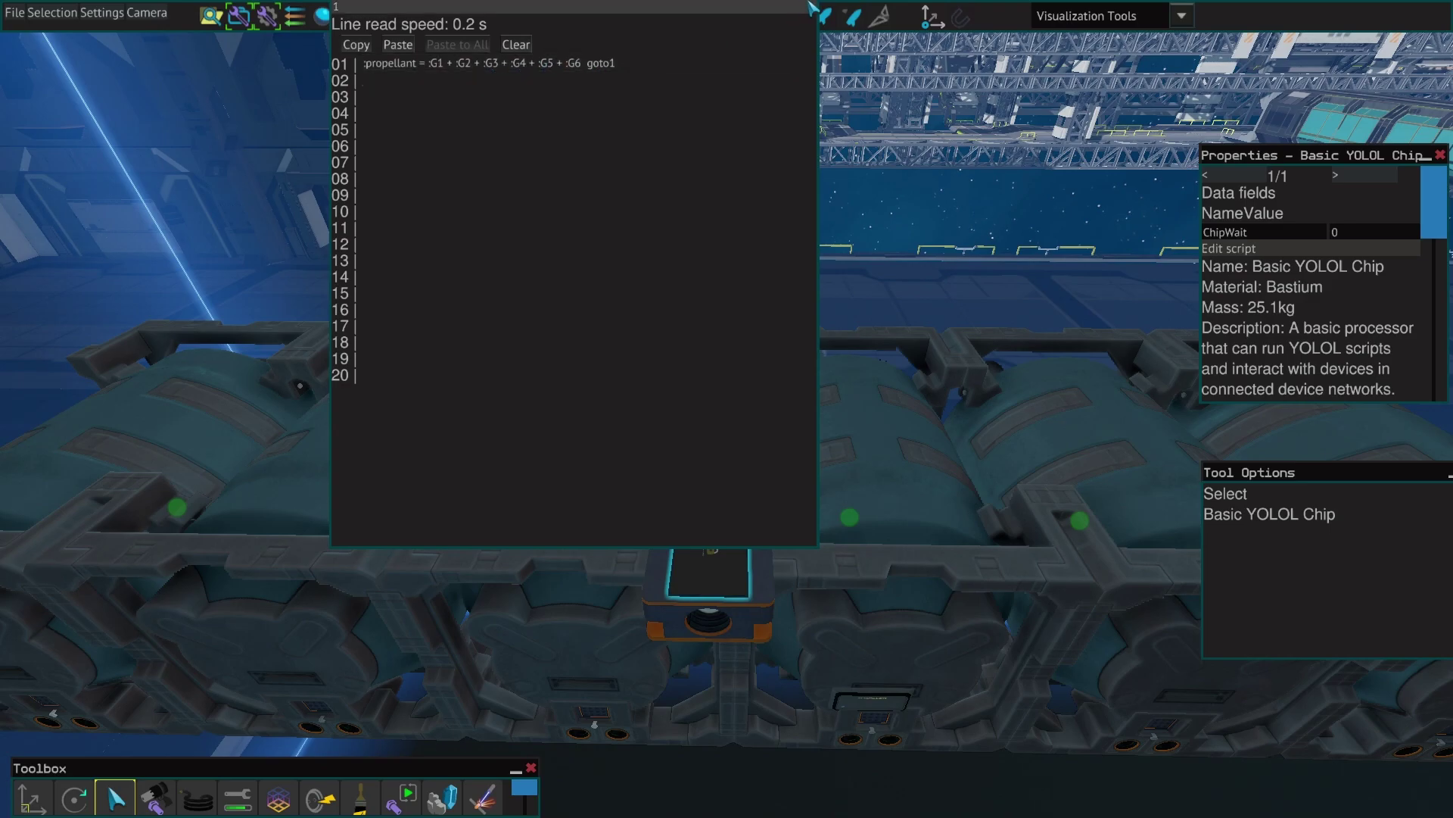
type("s")
left_click(912, 44)
key("s")
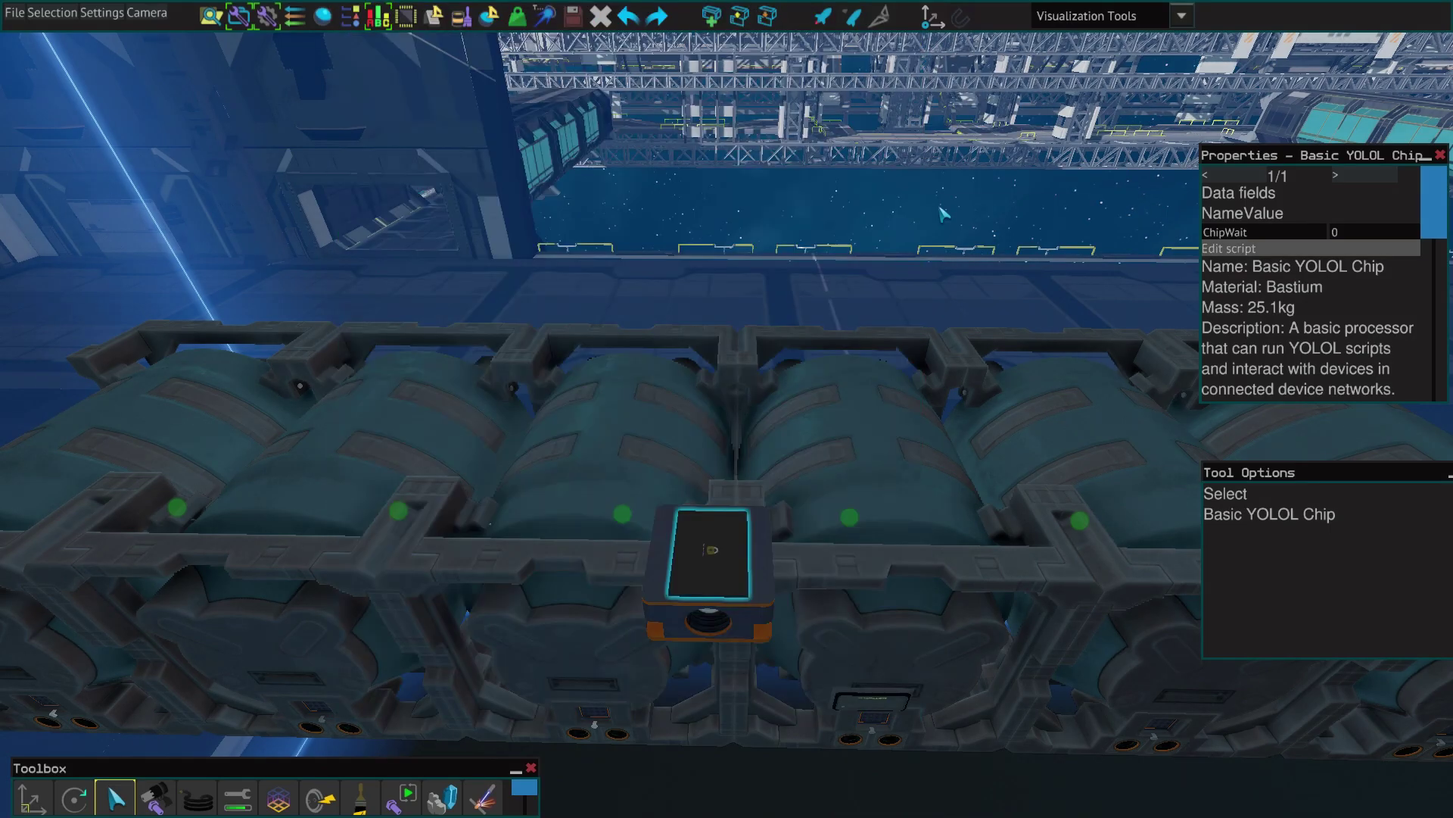
key("Escape")
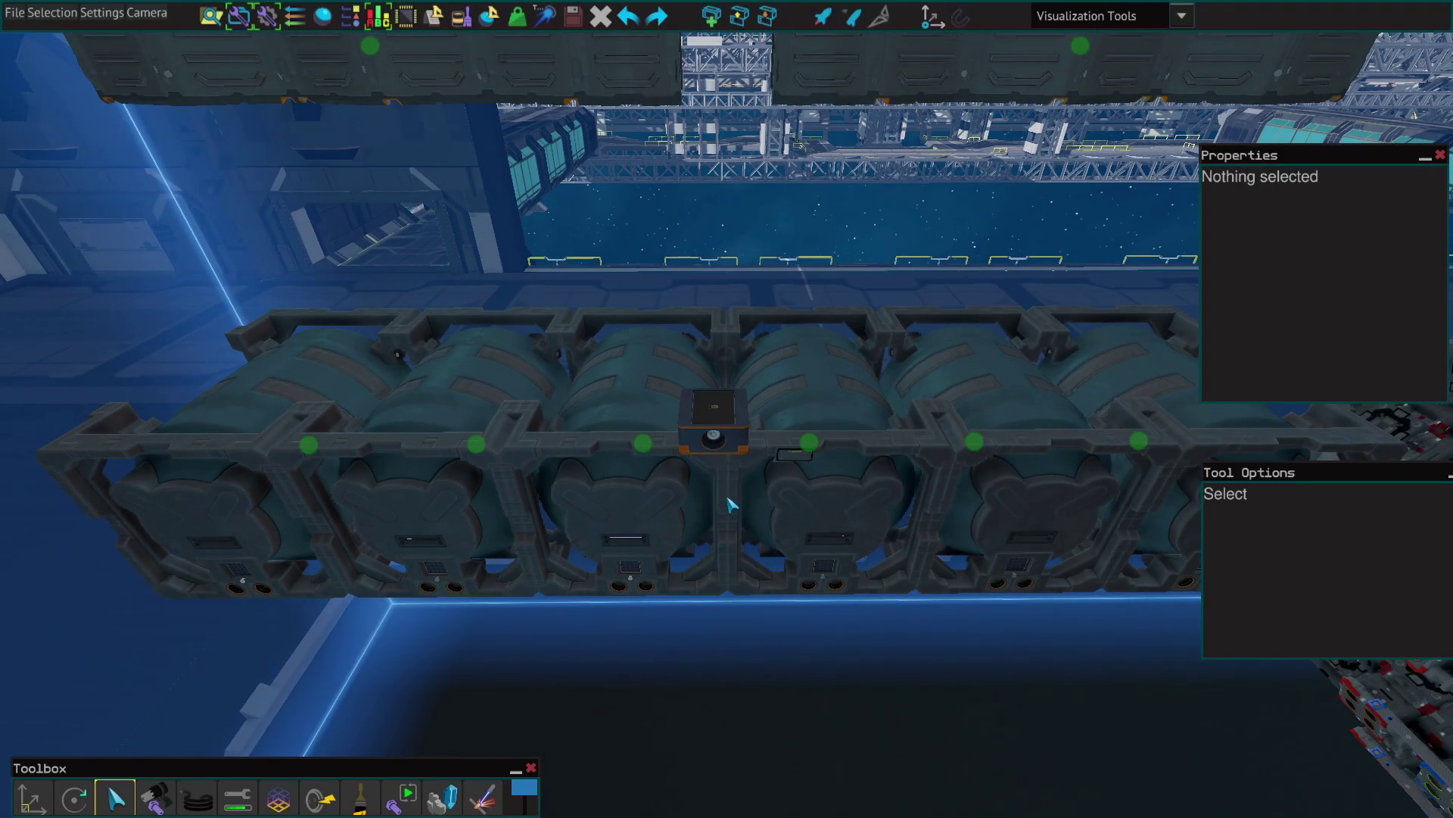
key("w")
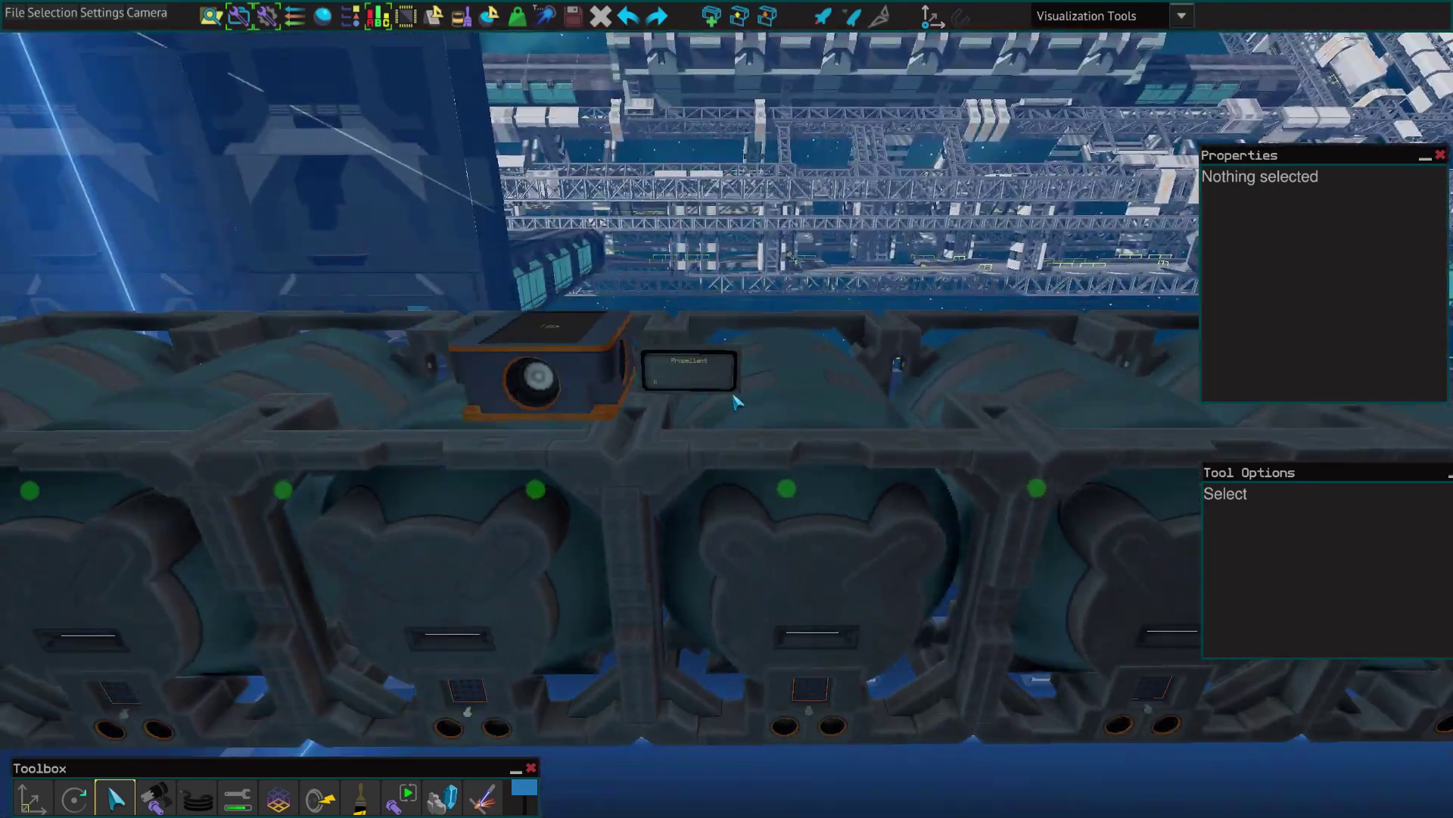
left_click(786, 457)
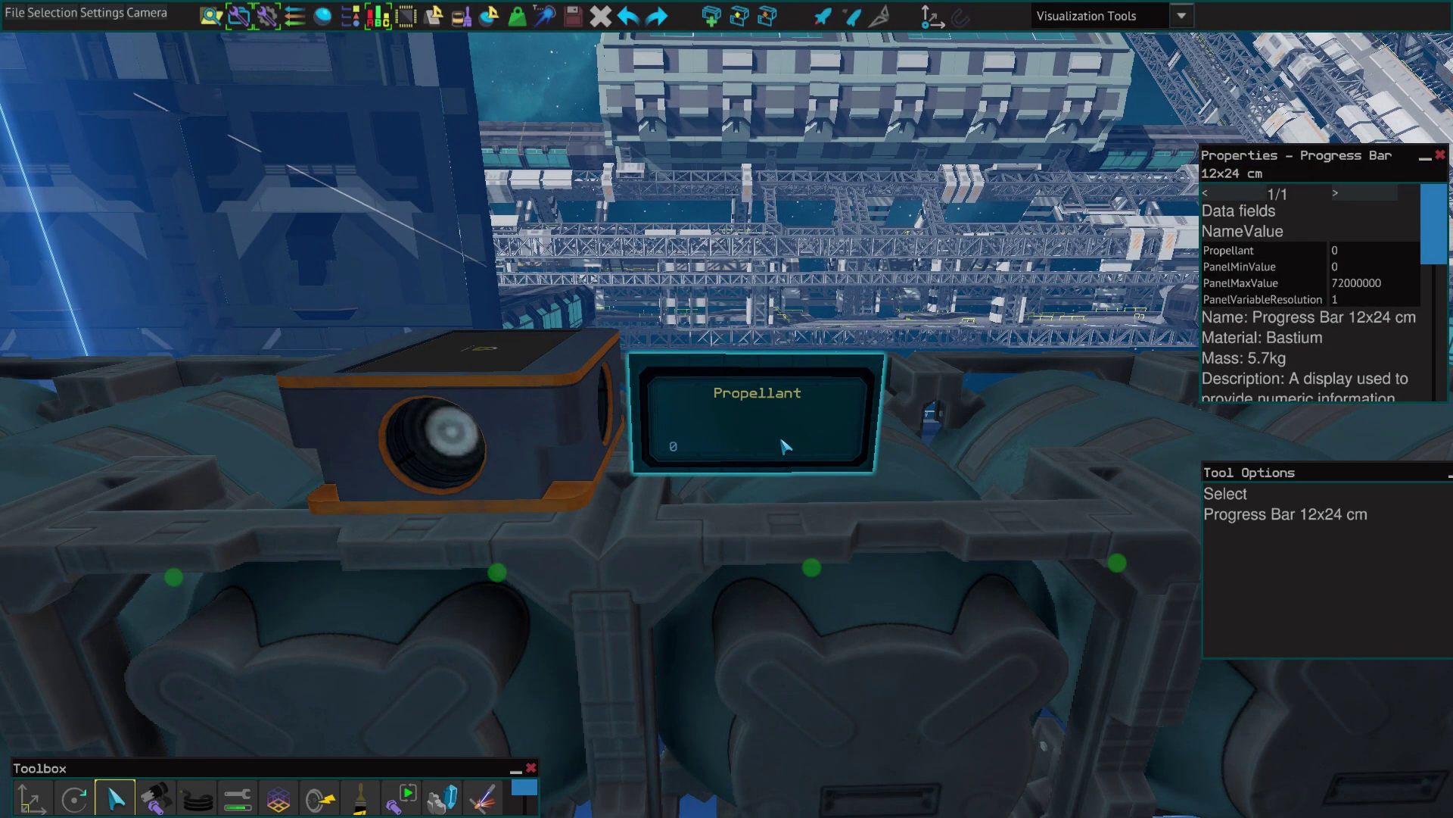
key("s")
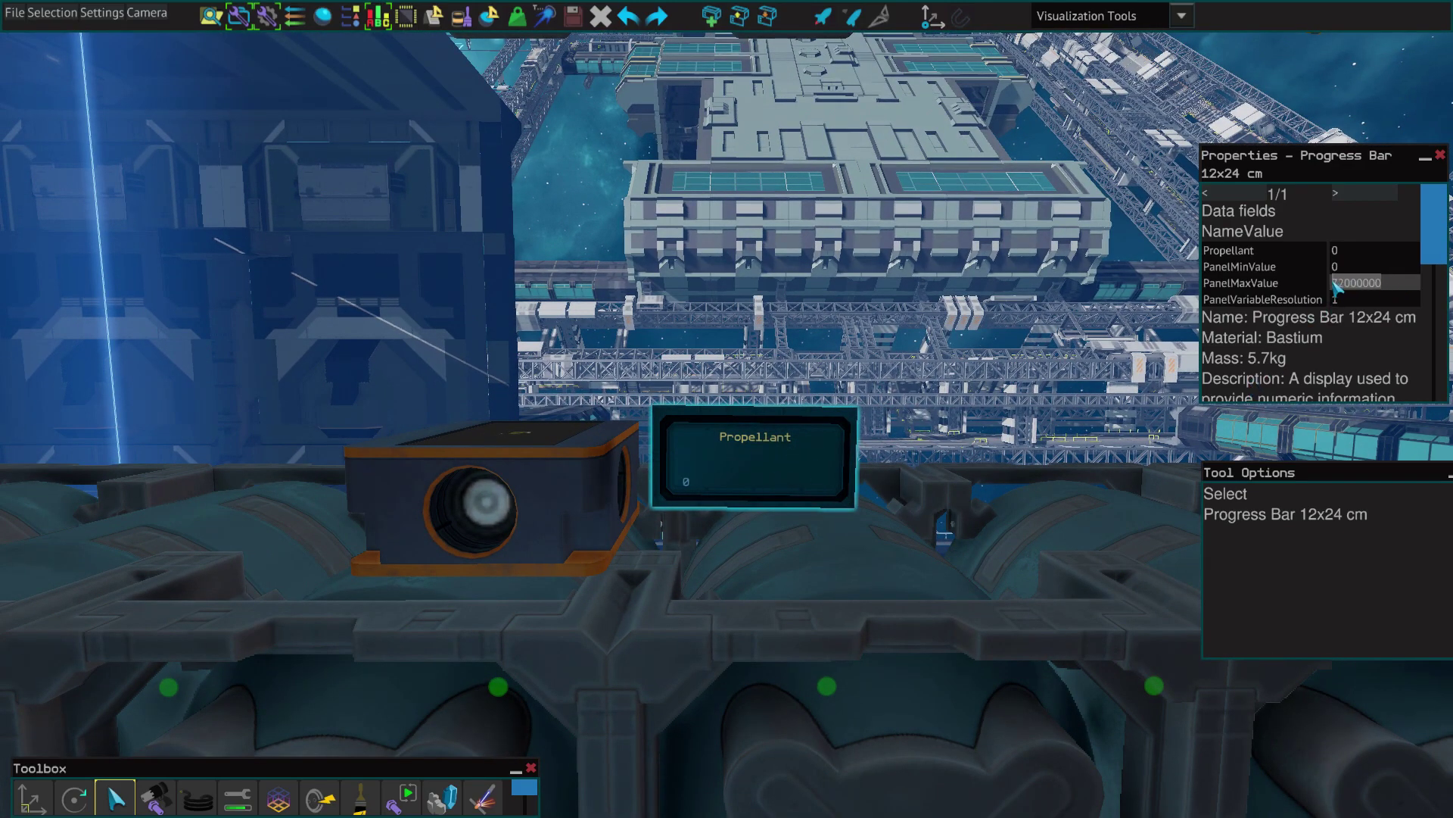
key("s")
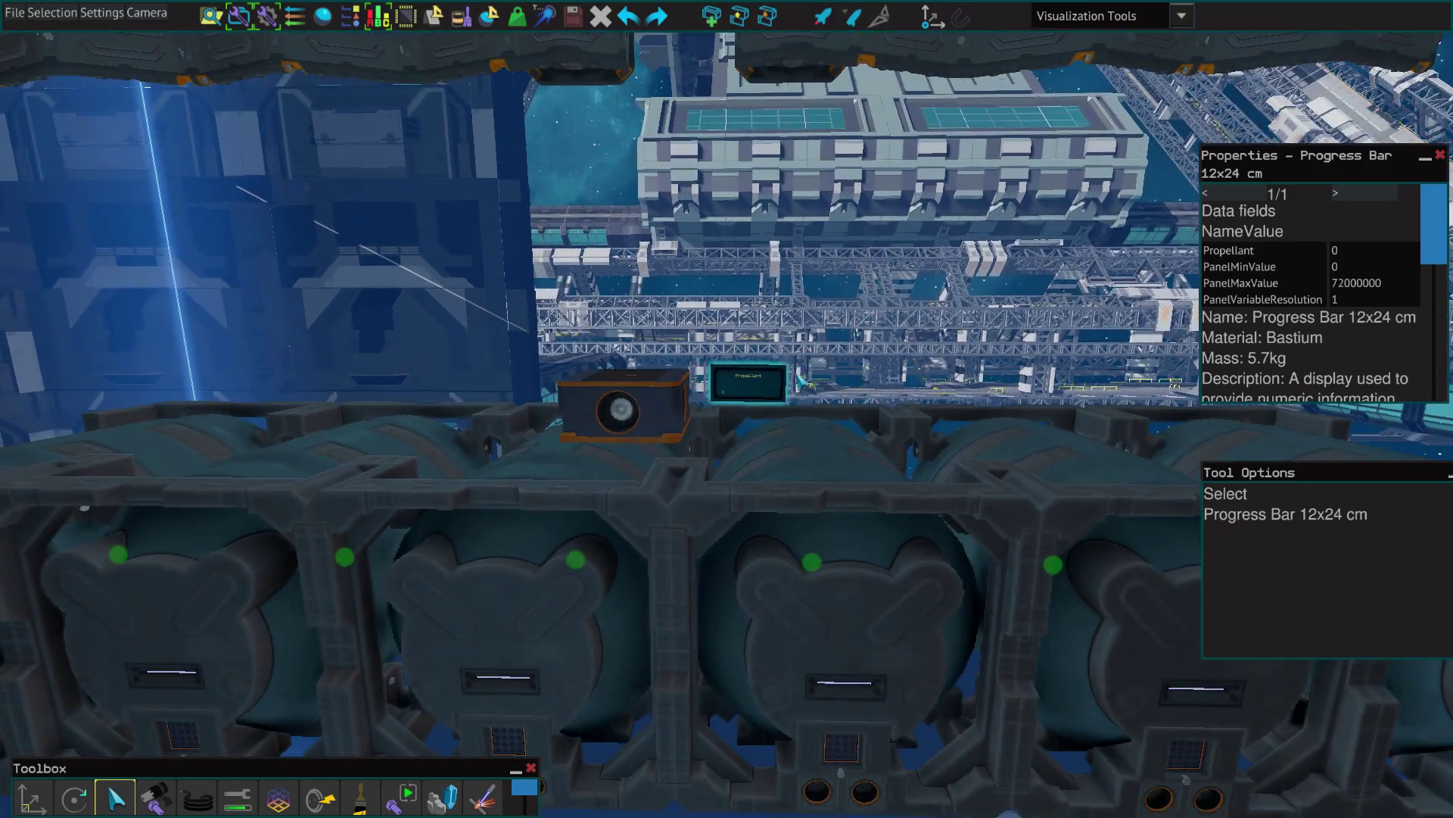
key("w")
key("w")
key("Escape")
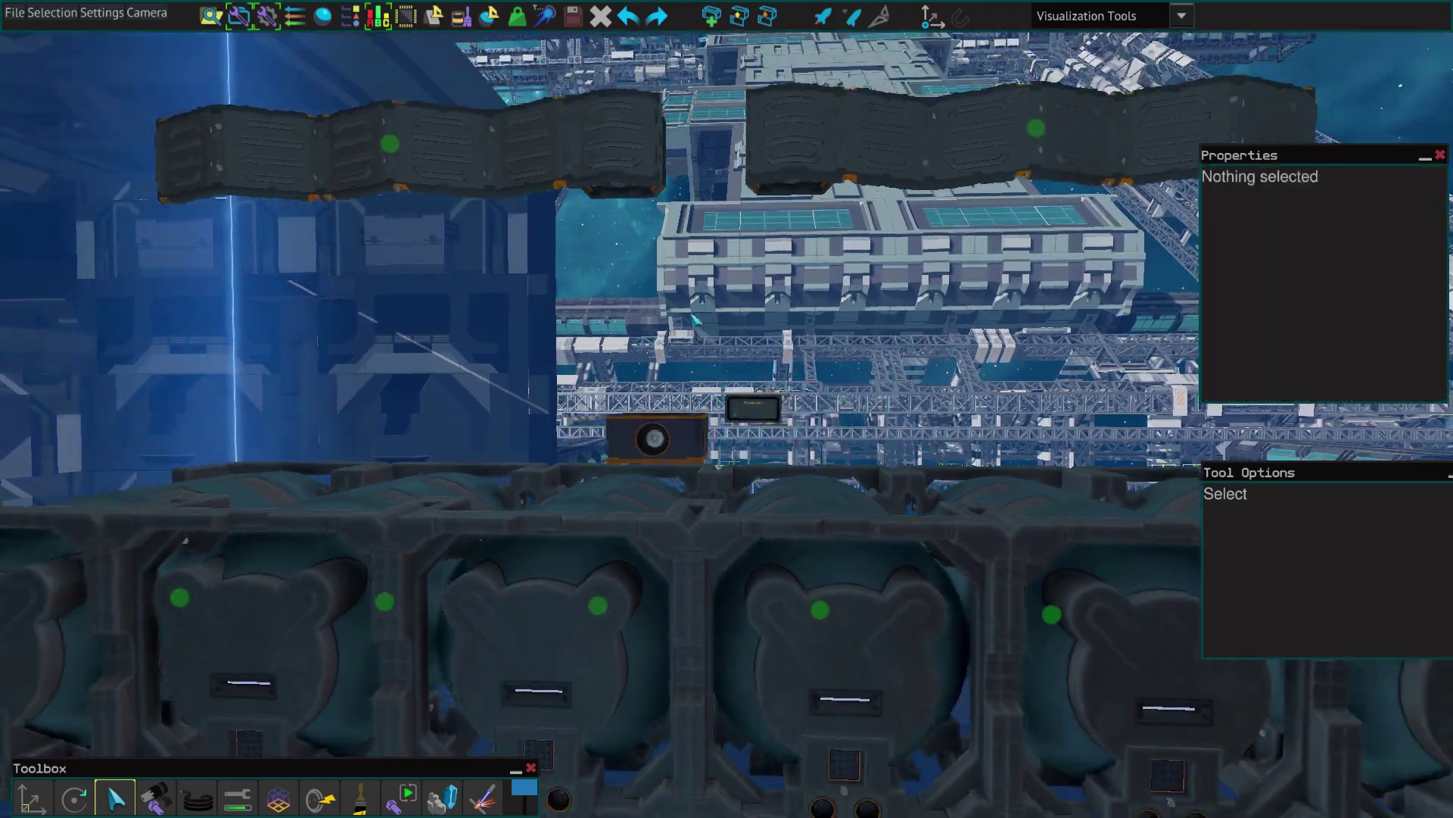
key("s")
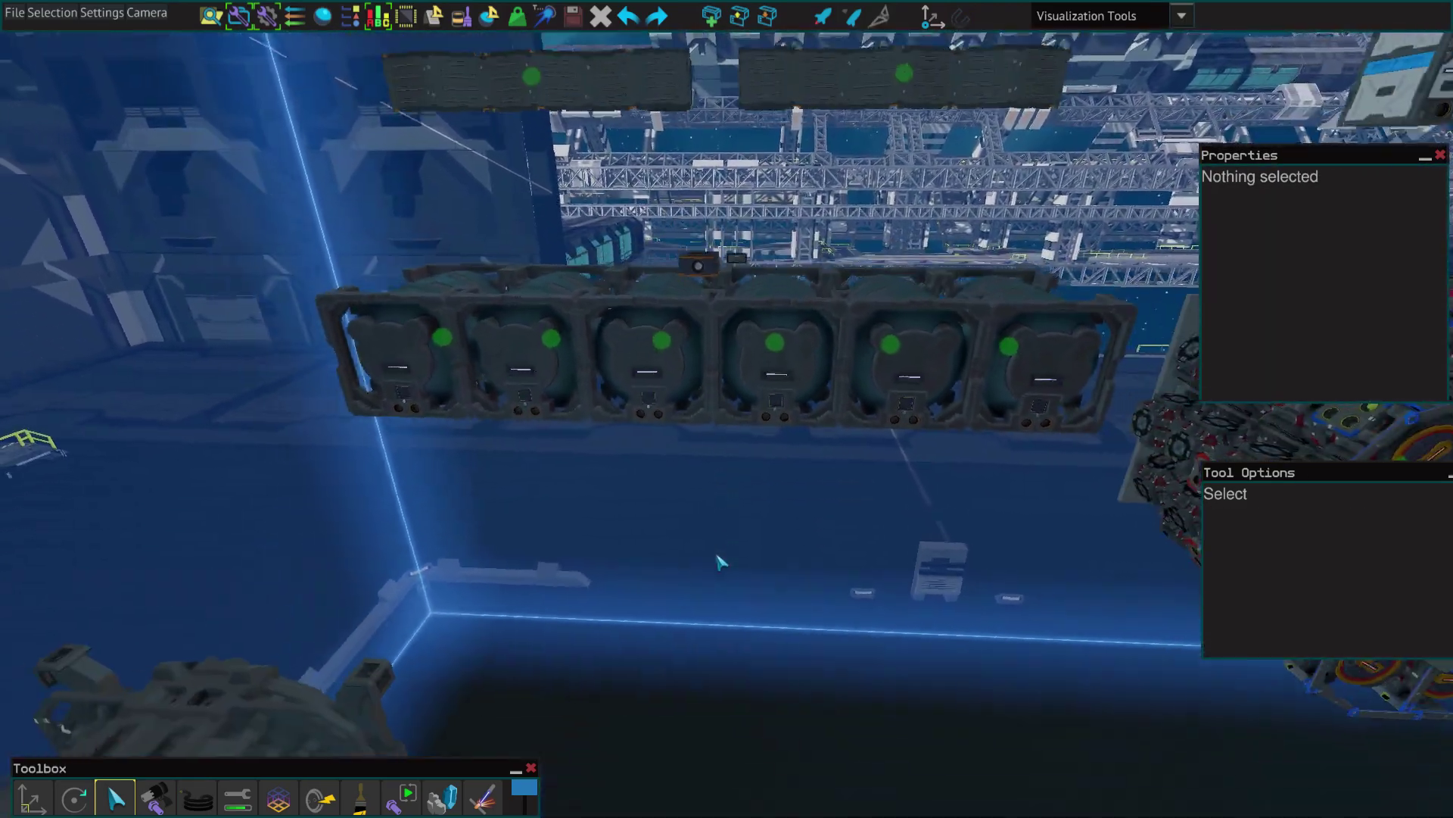
- Select the Propellant progress-bar display and fly in close, then pull back from the tanks
key("w")
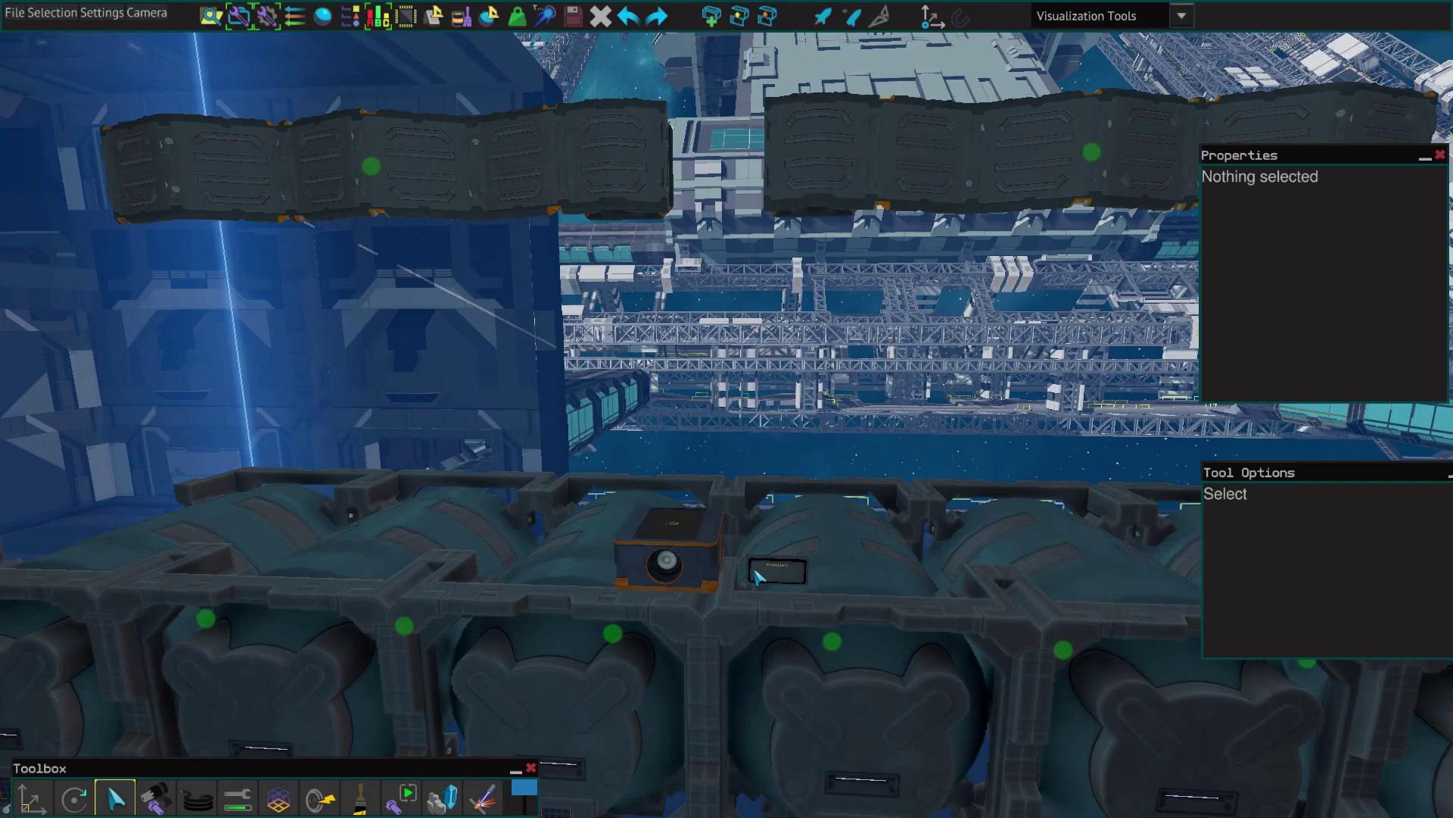
left_click(763, 530)
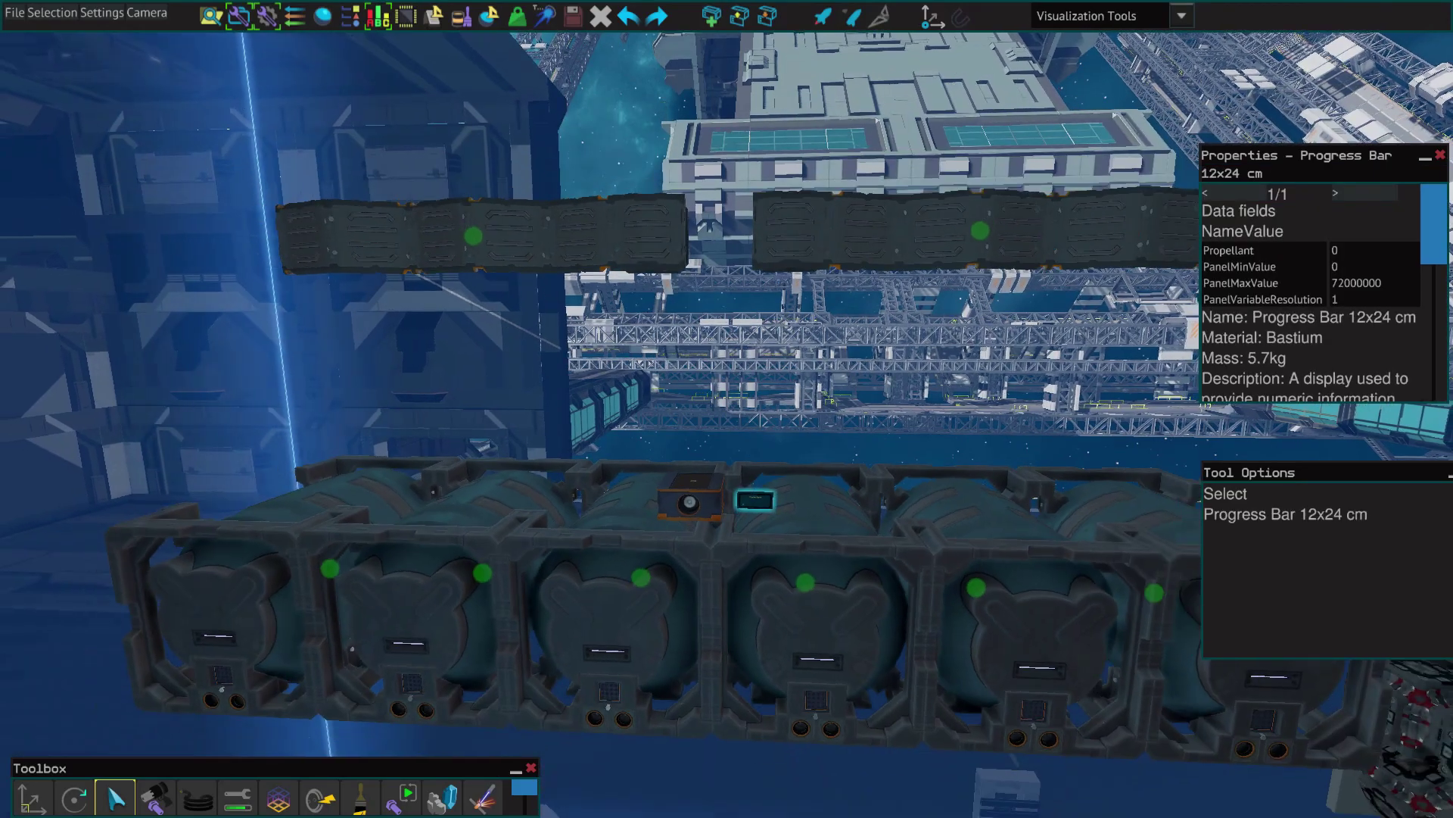
key("f")
key("s")
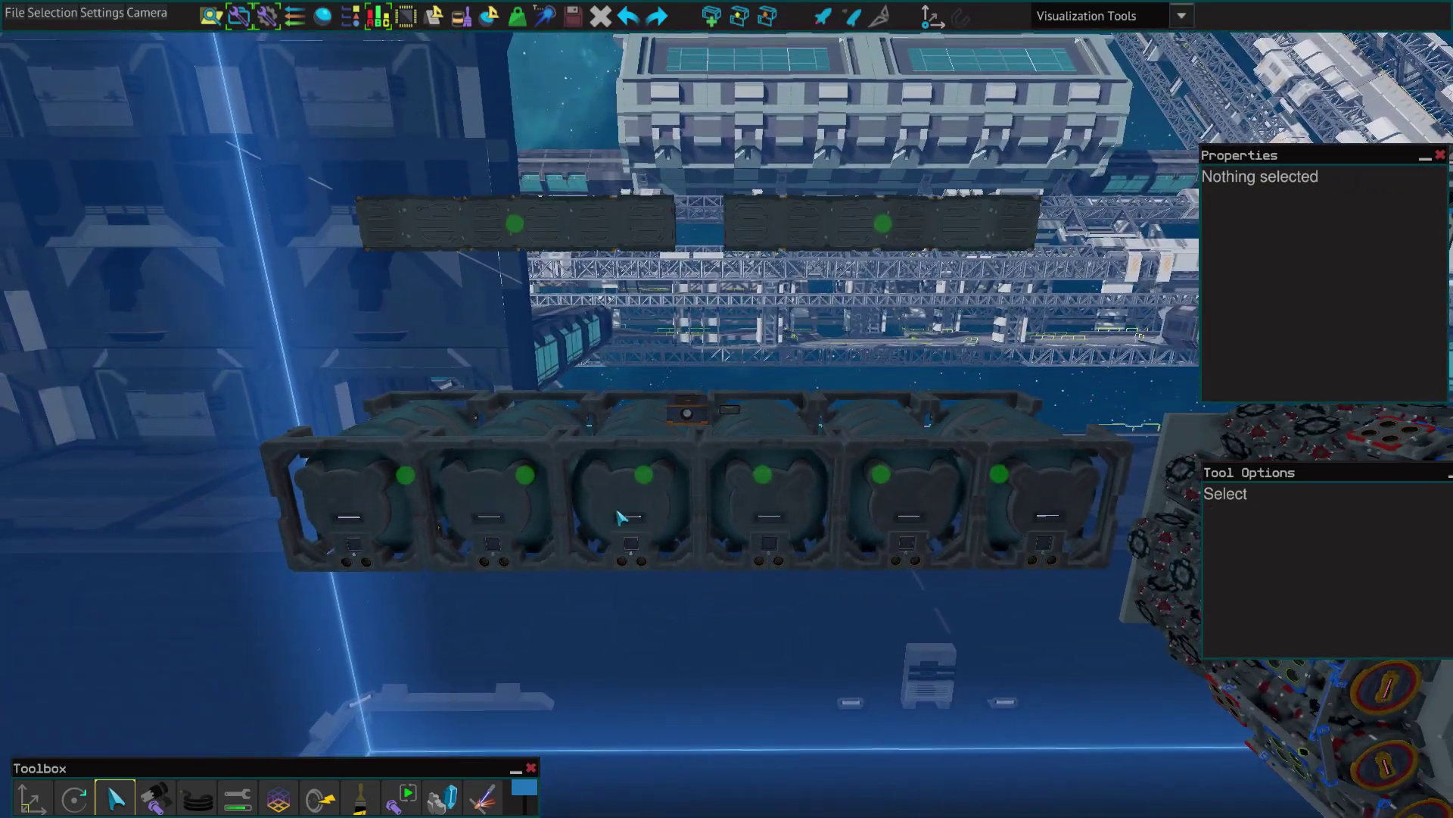
key("s")
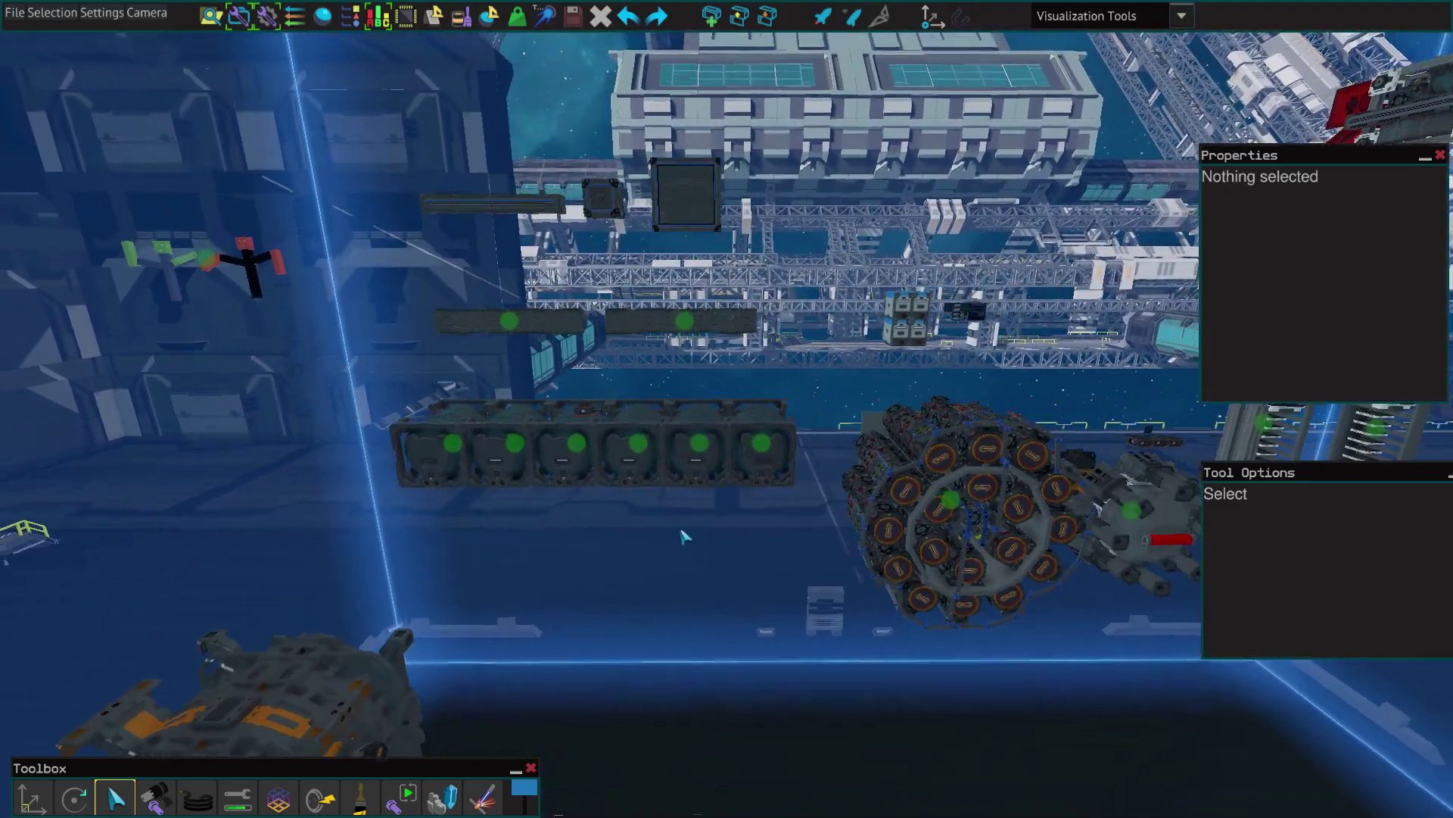
- Select a Small Rechargeable Battery in the stack to read its Power of 10000
key("w")
key("w")
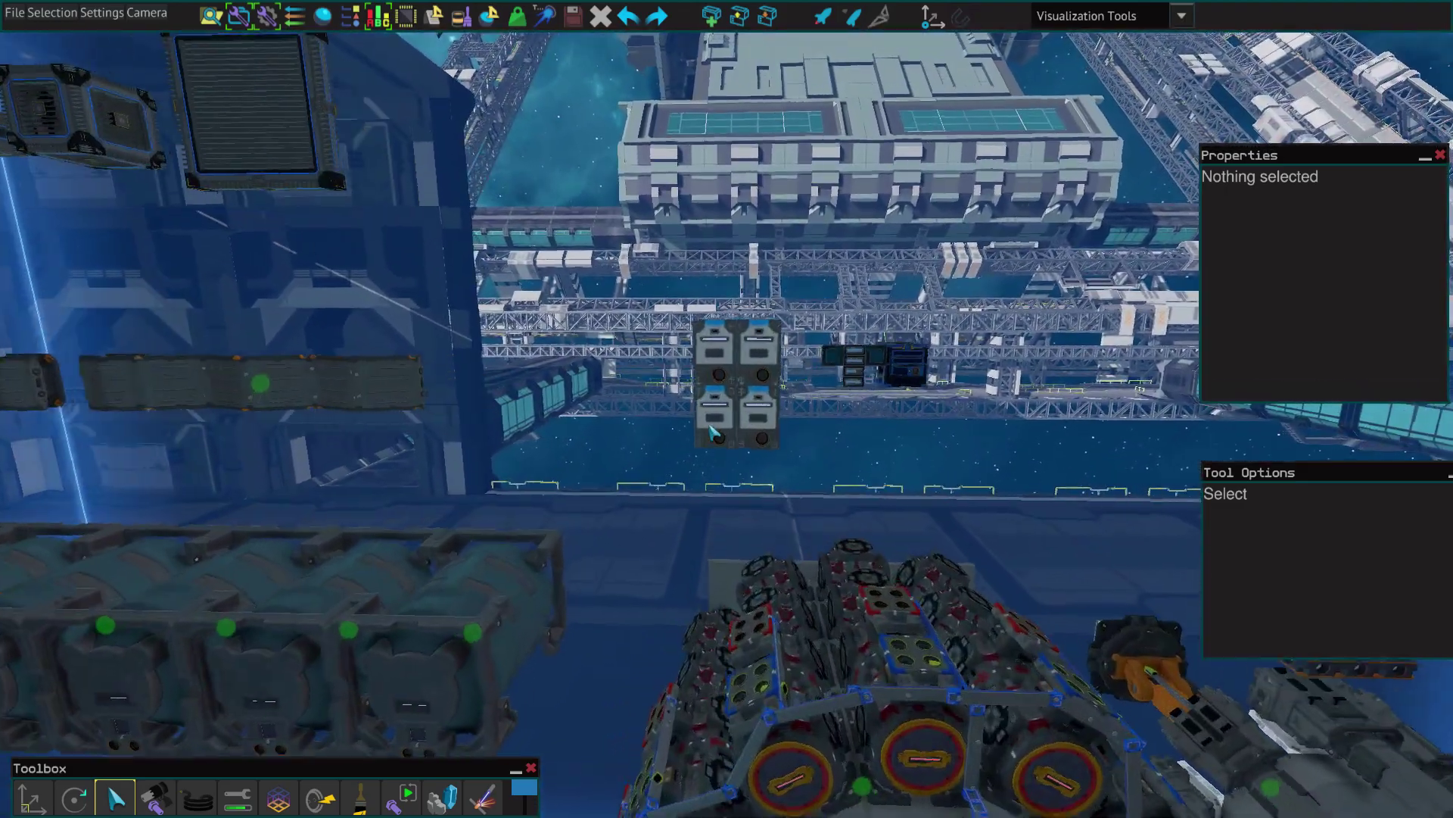
left_click(717, 415)
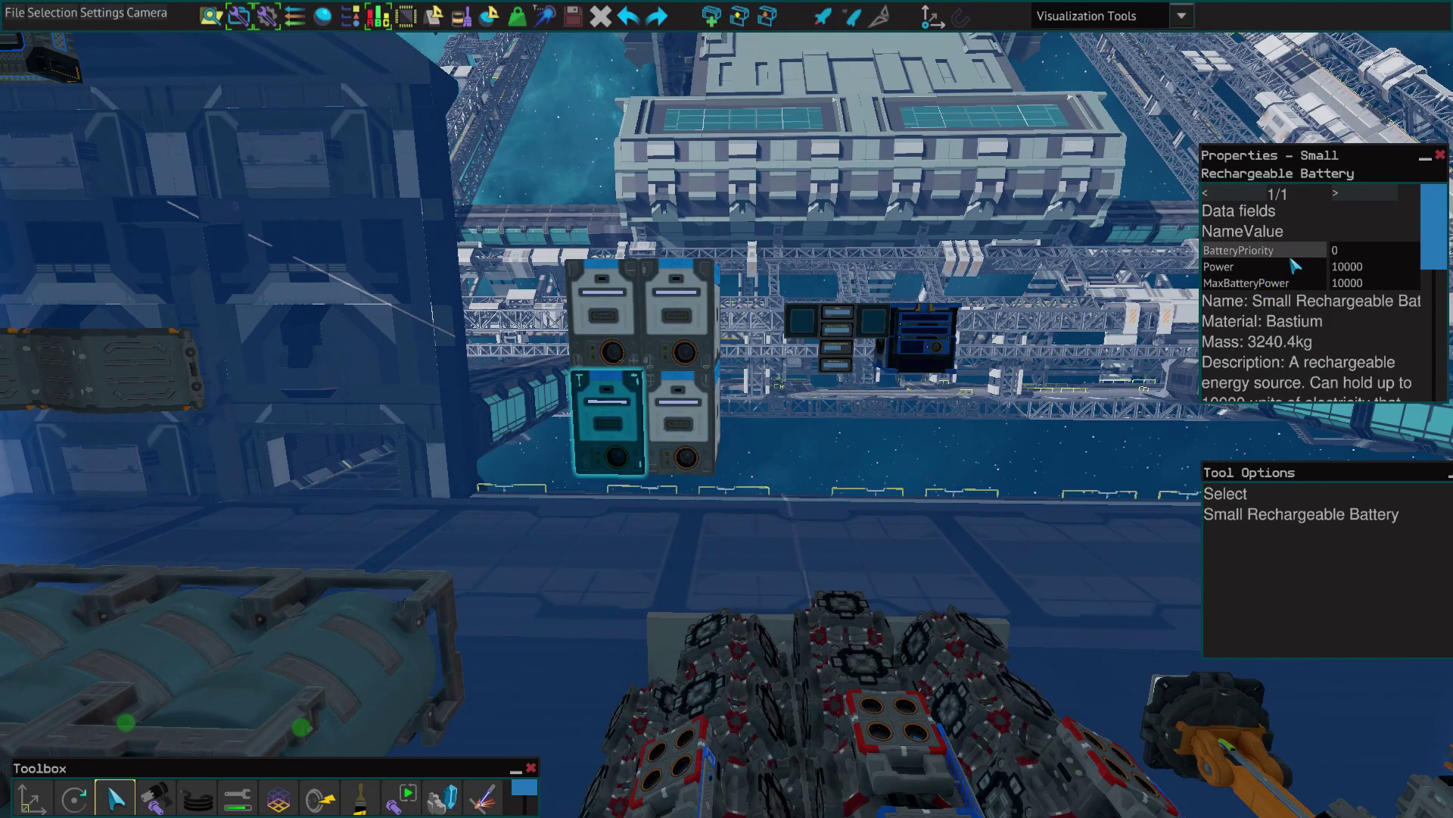
key("d")
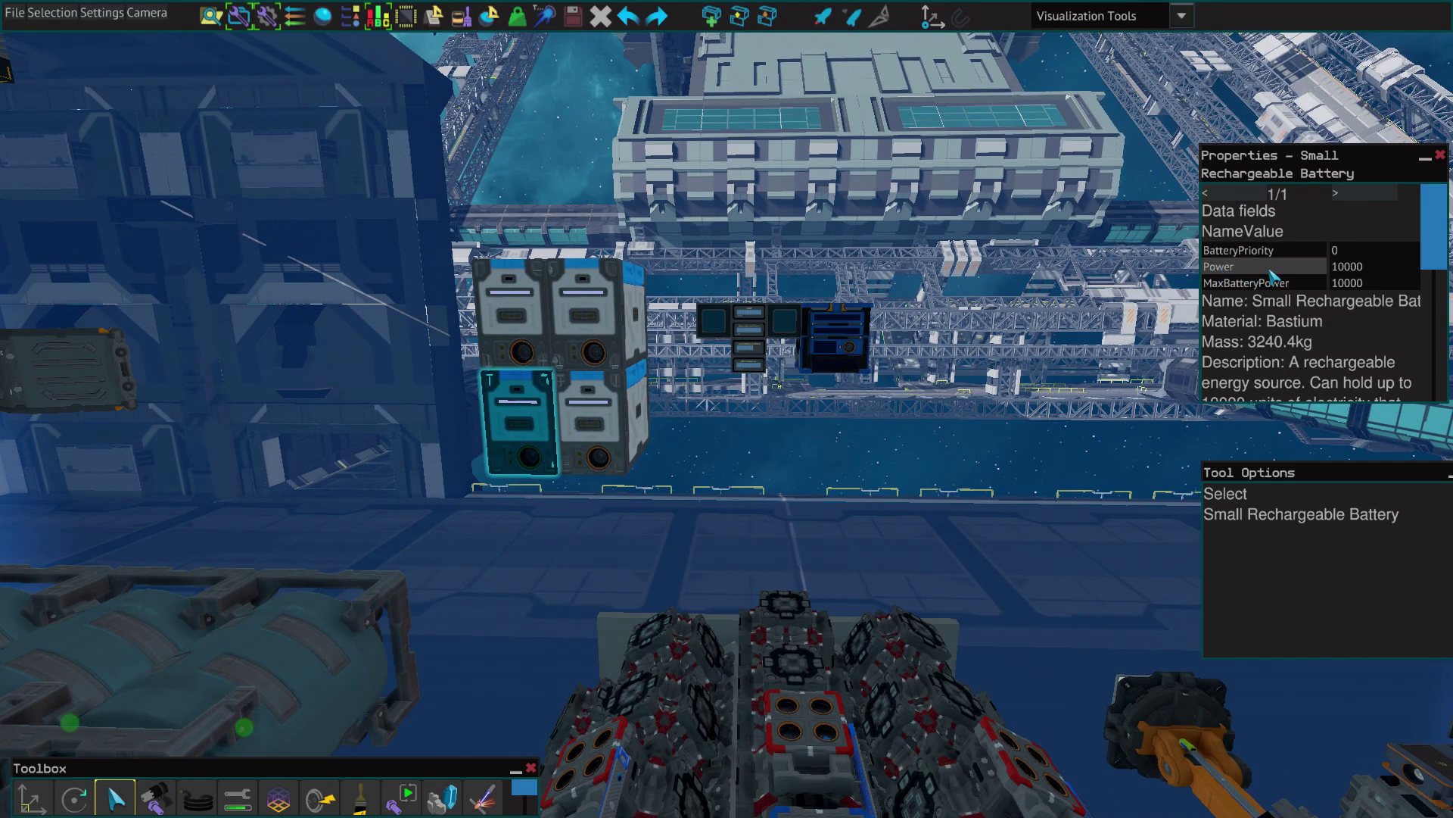
- Select the left hybrid button and pick its ButtonOnStateValue field
key("w")
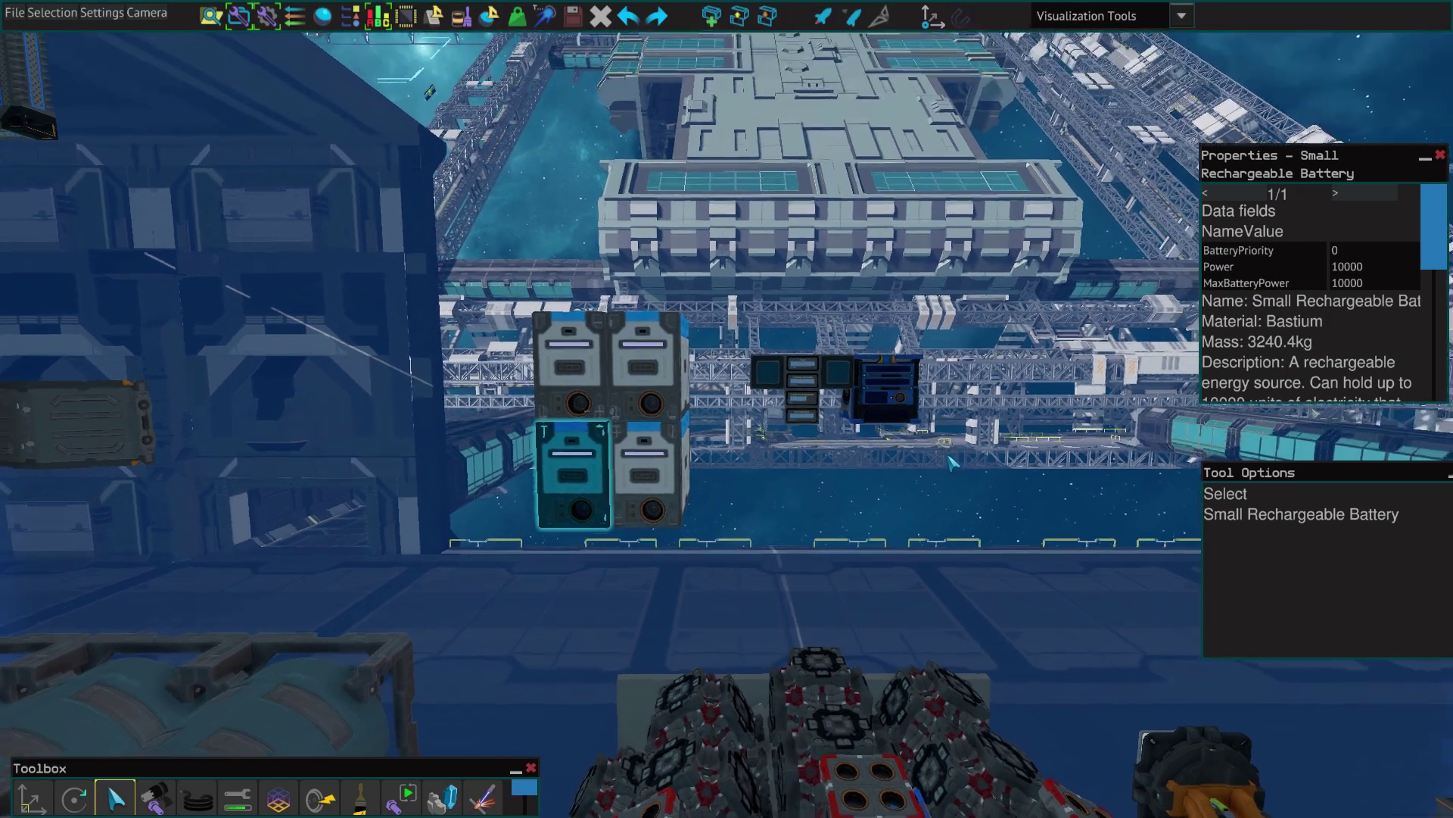
key("w")
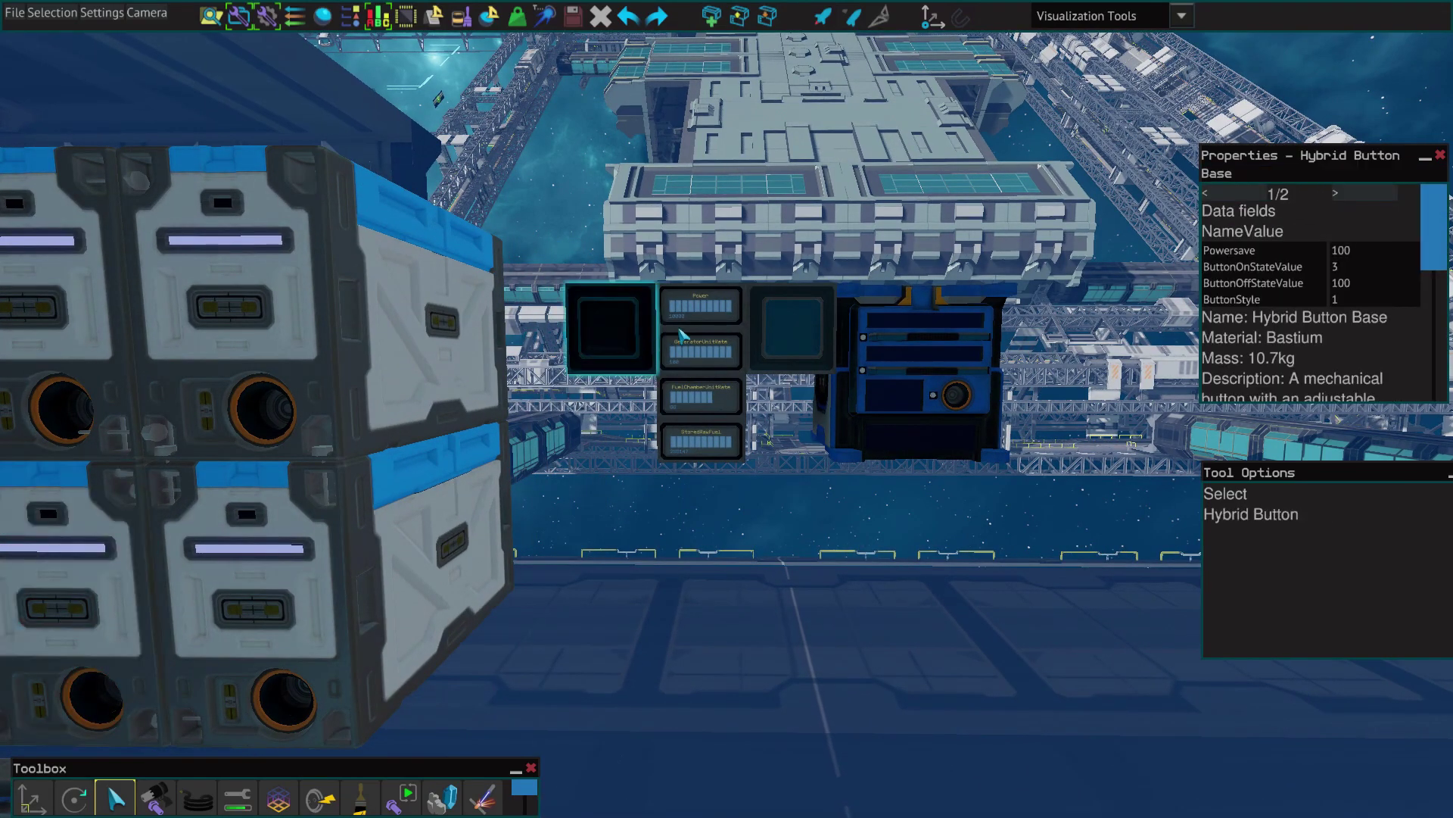
key("w")
key("s")
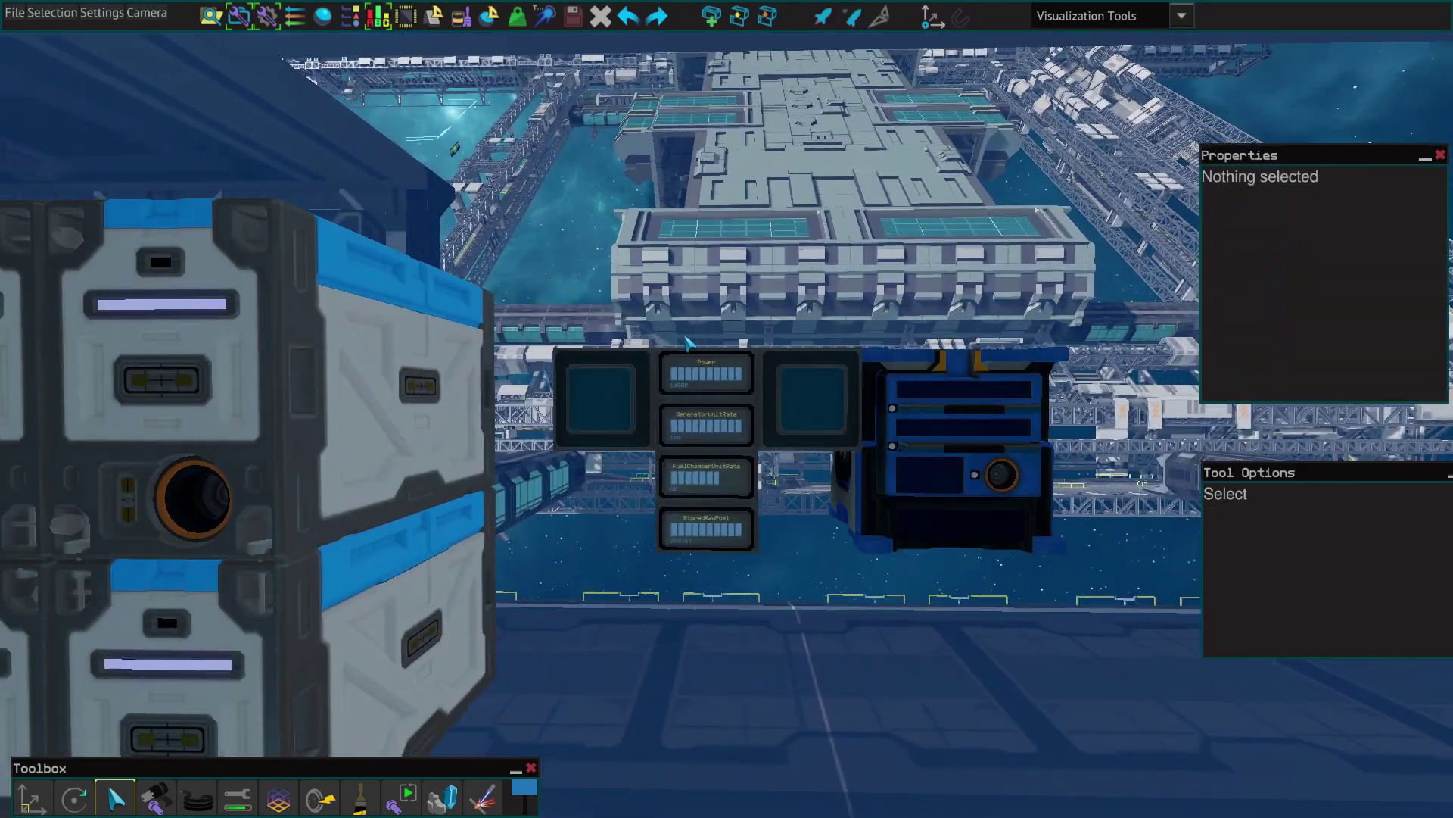
key("w")
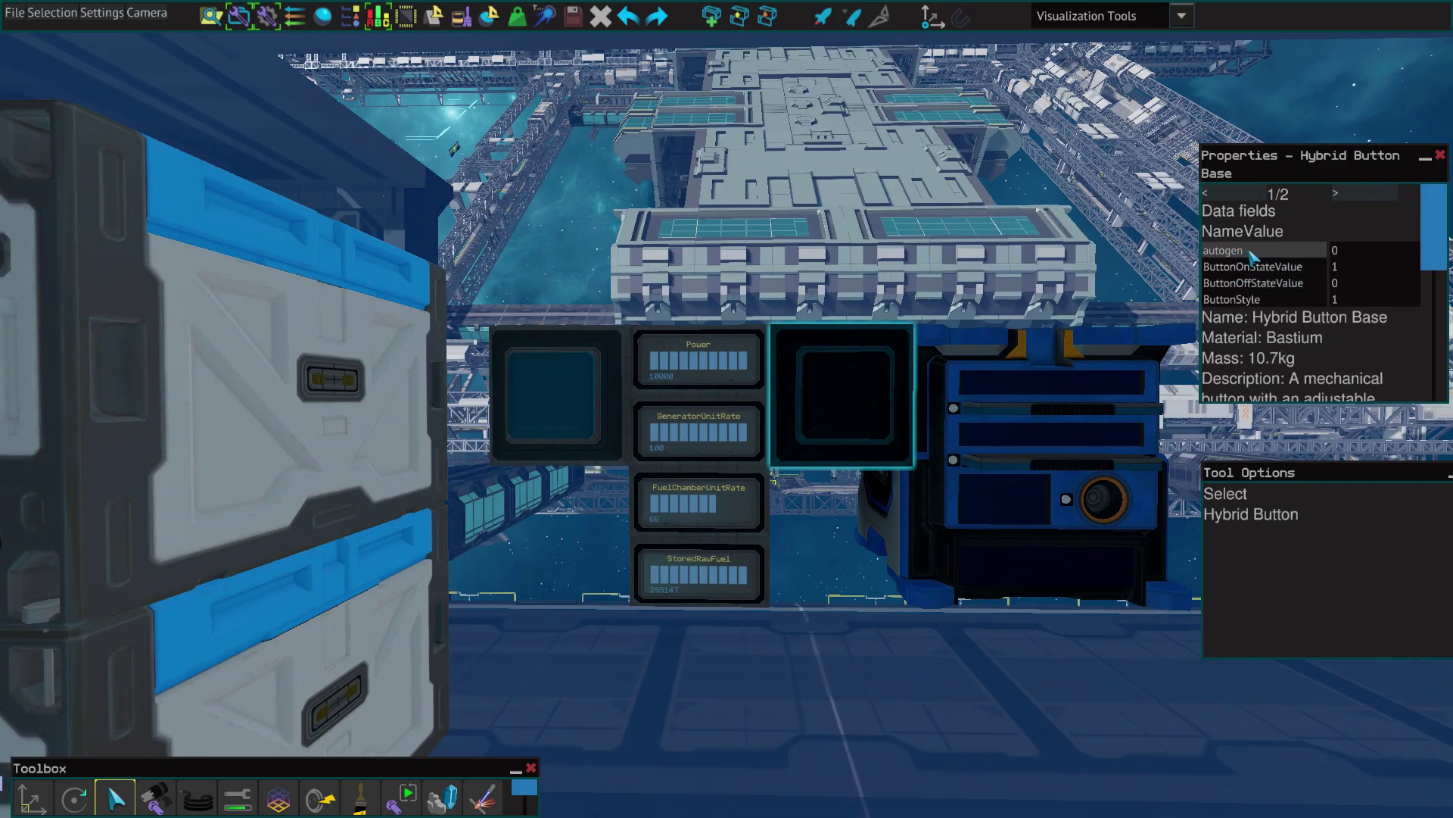
key("d")
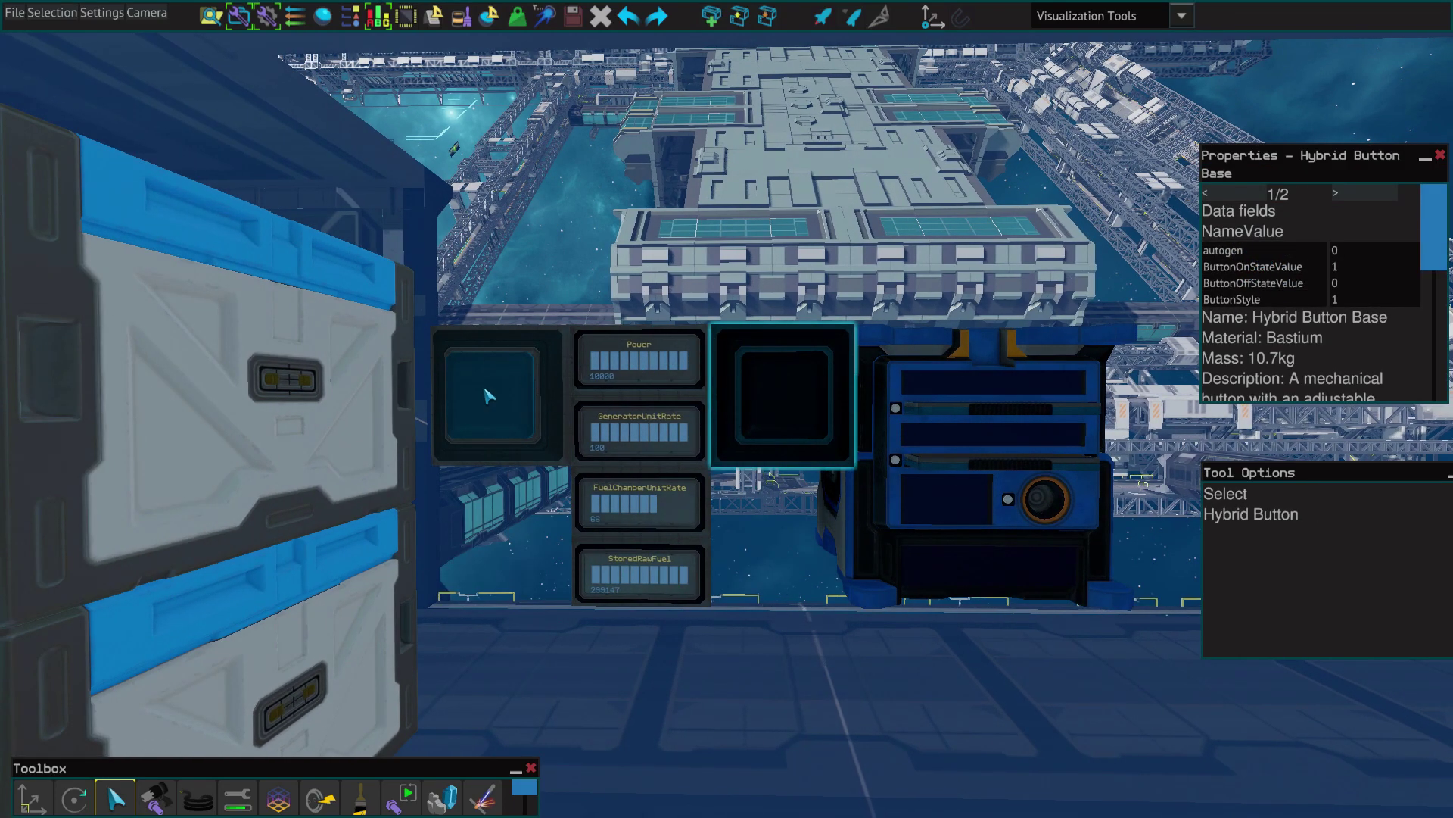
left_click(485, 396)
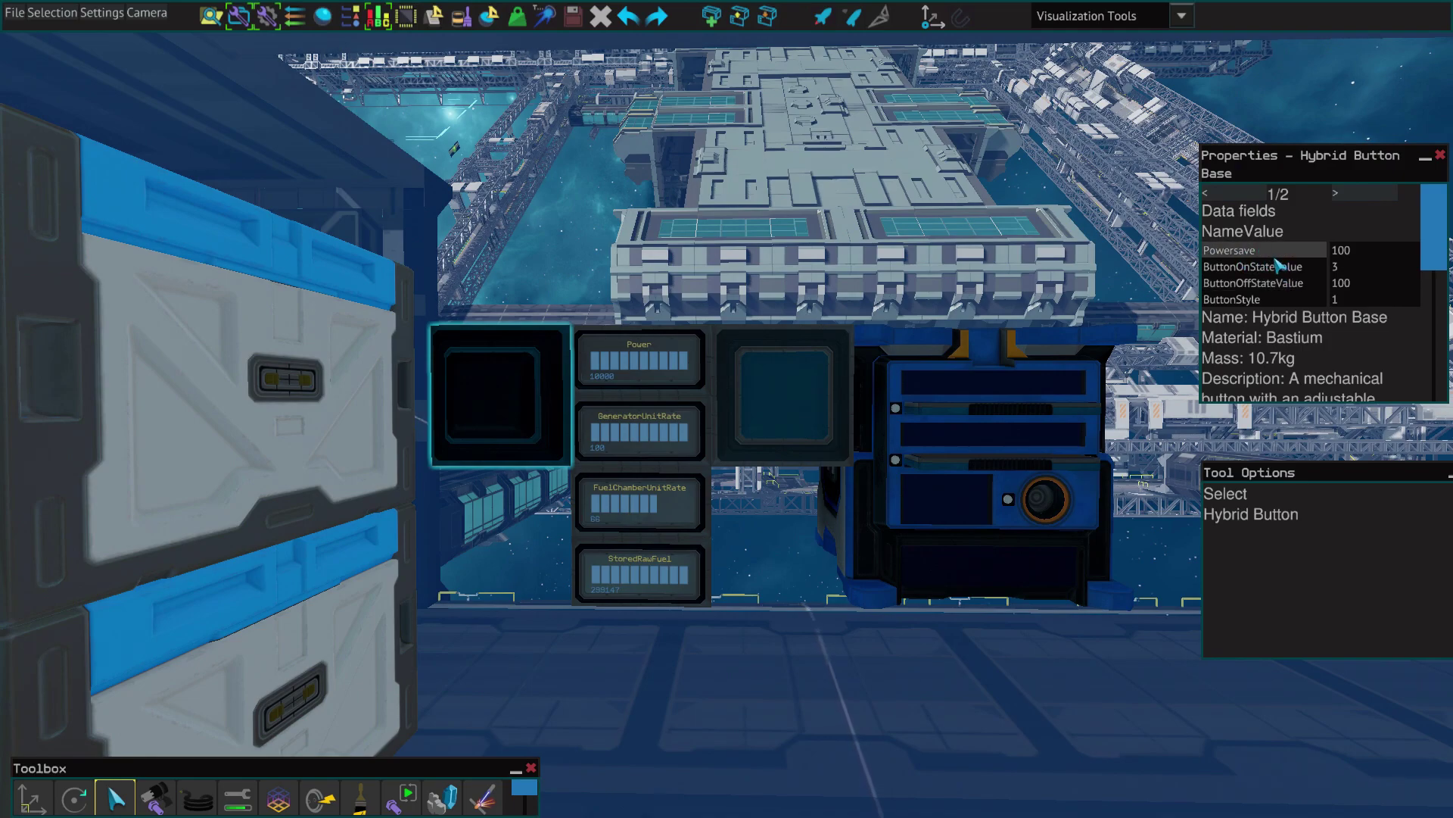
left_click(1343, 267)
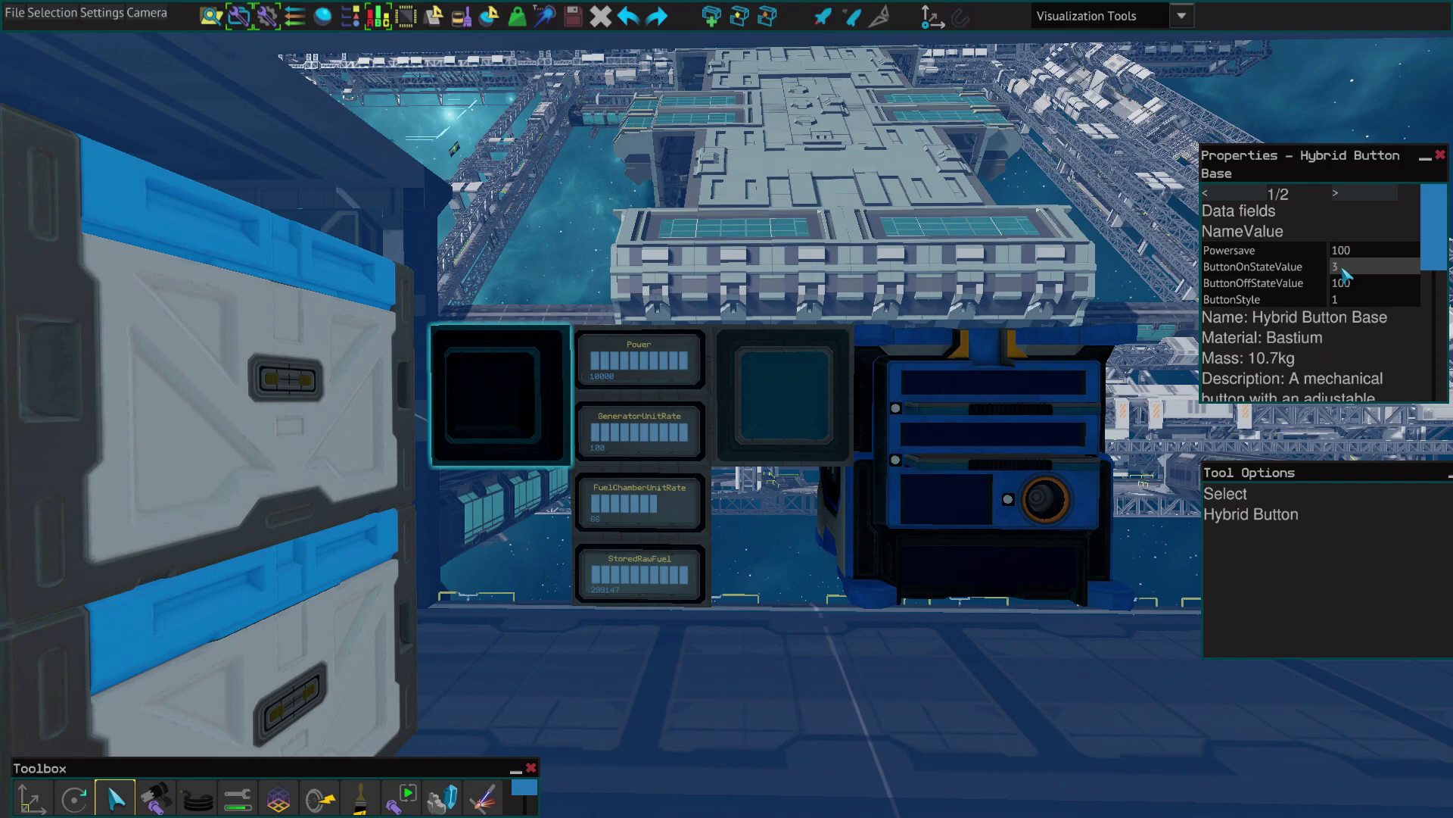
- Select the middle hybrid button to check its values
key("a")
key("s")
key("w")
key("d")
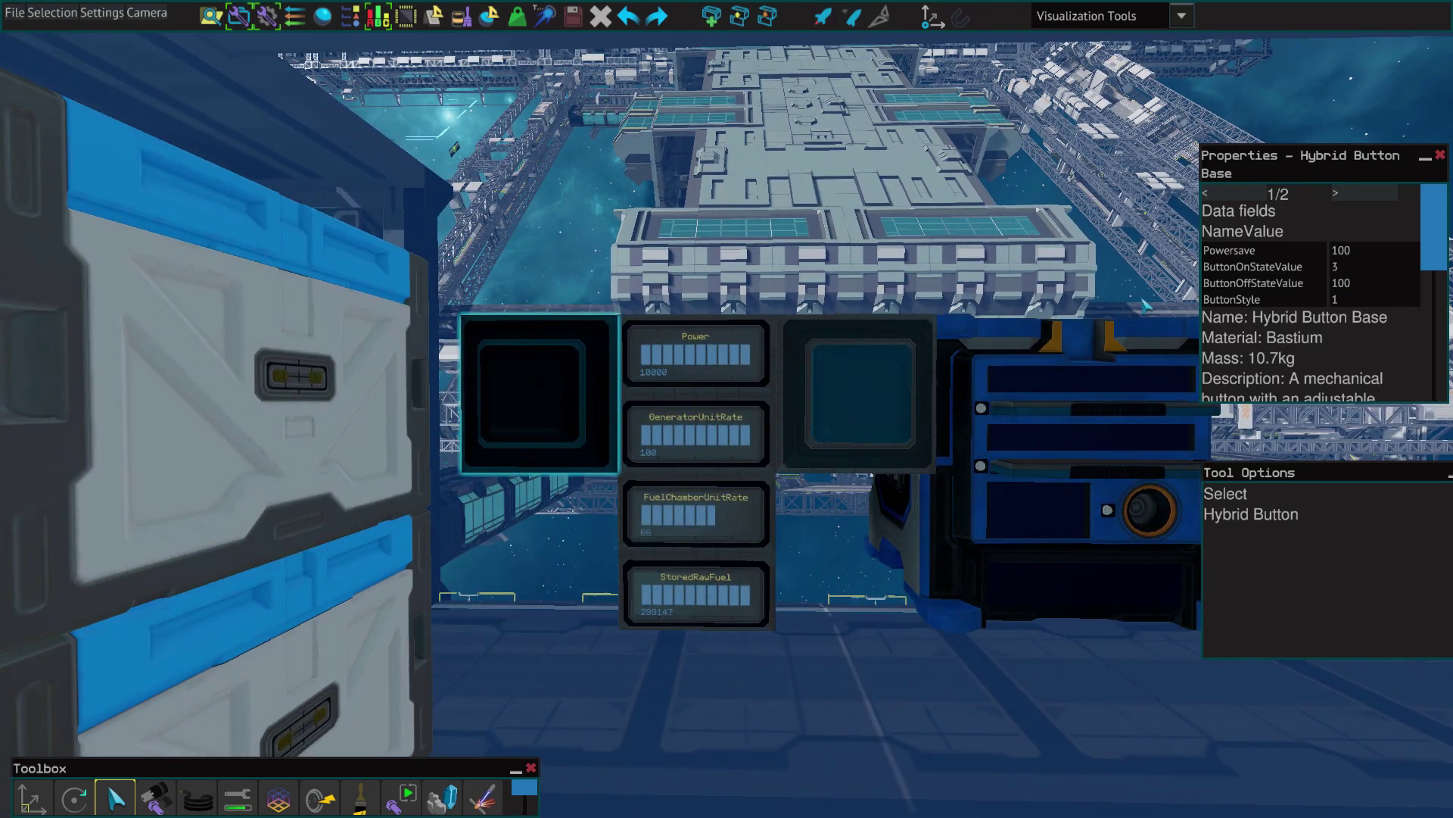
key("s")
key("q")
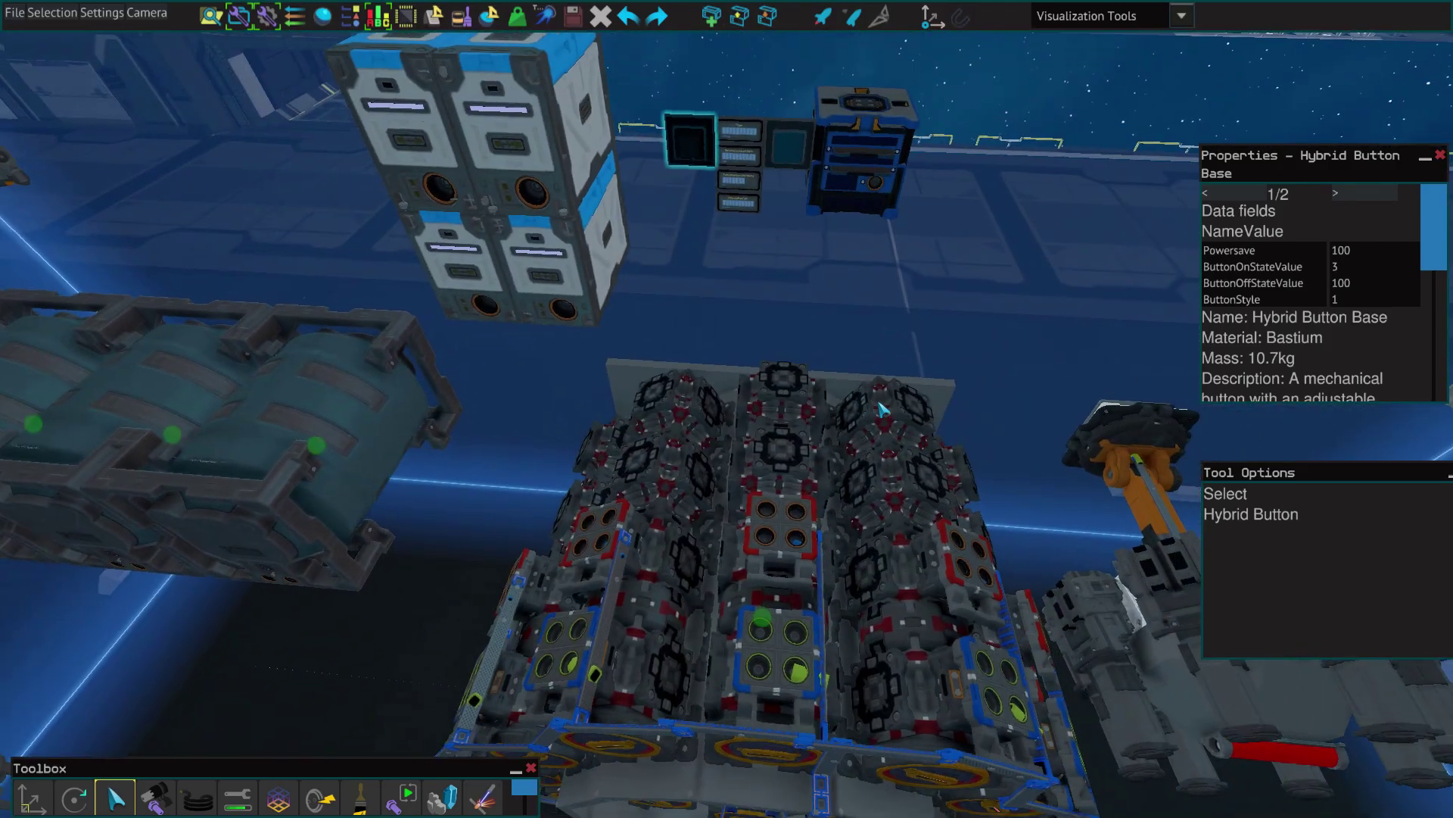
key("e")
key("w")
left_click(769, 373)
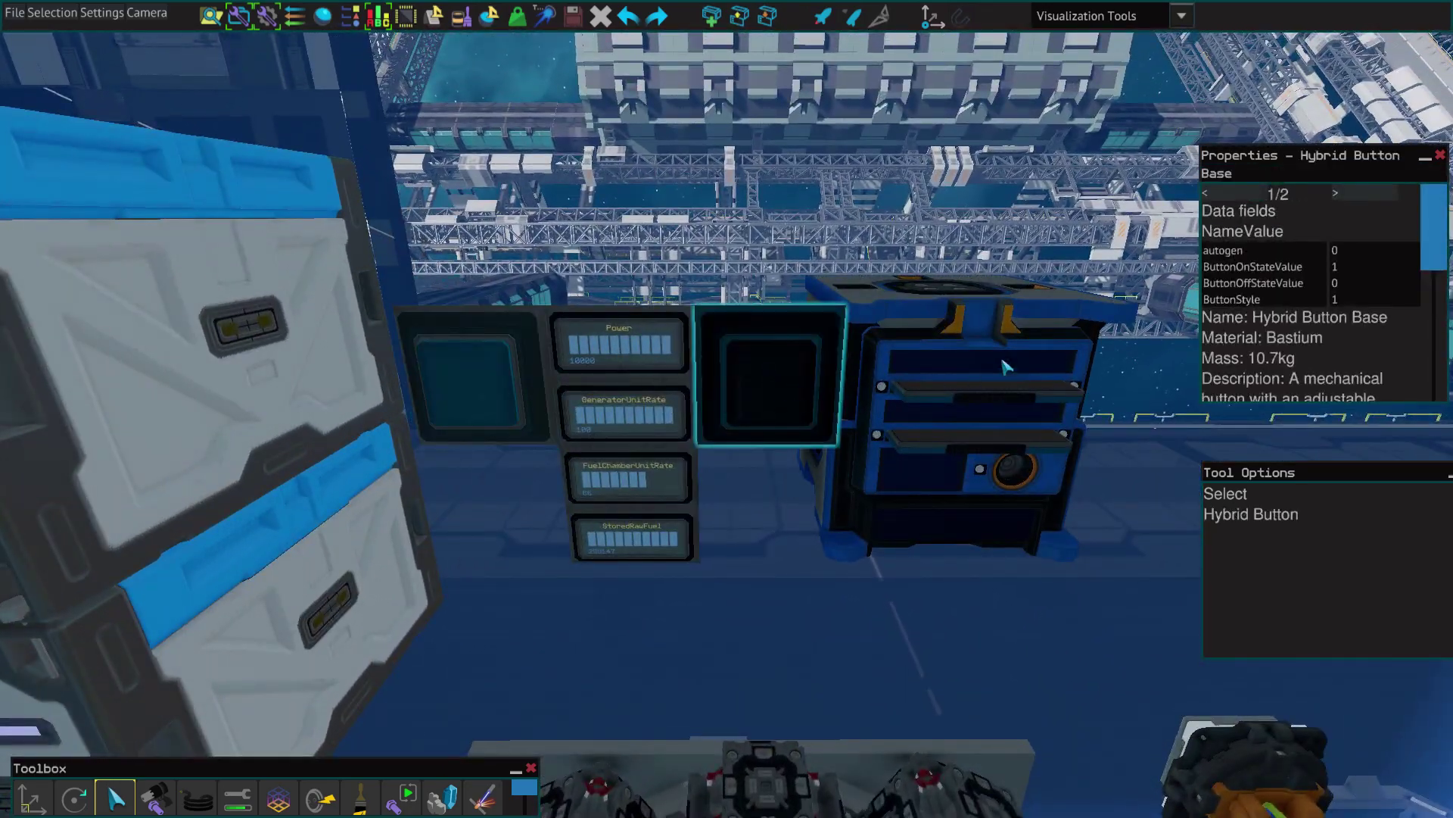
- Look over the engine block and button panel, then clear the selection
key("d")
key("s")
key("q")
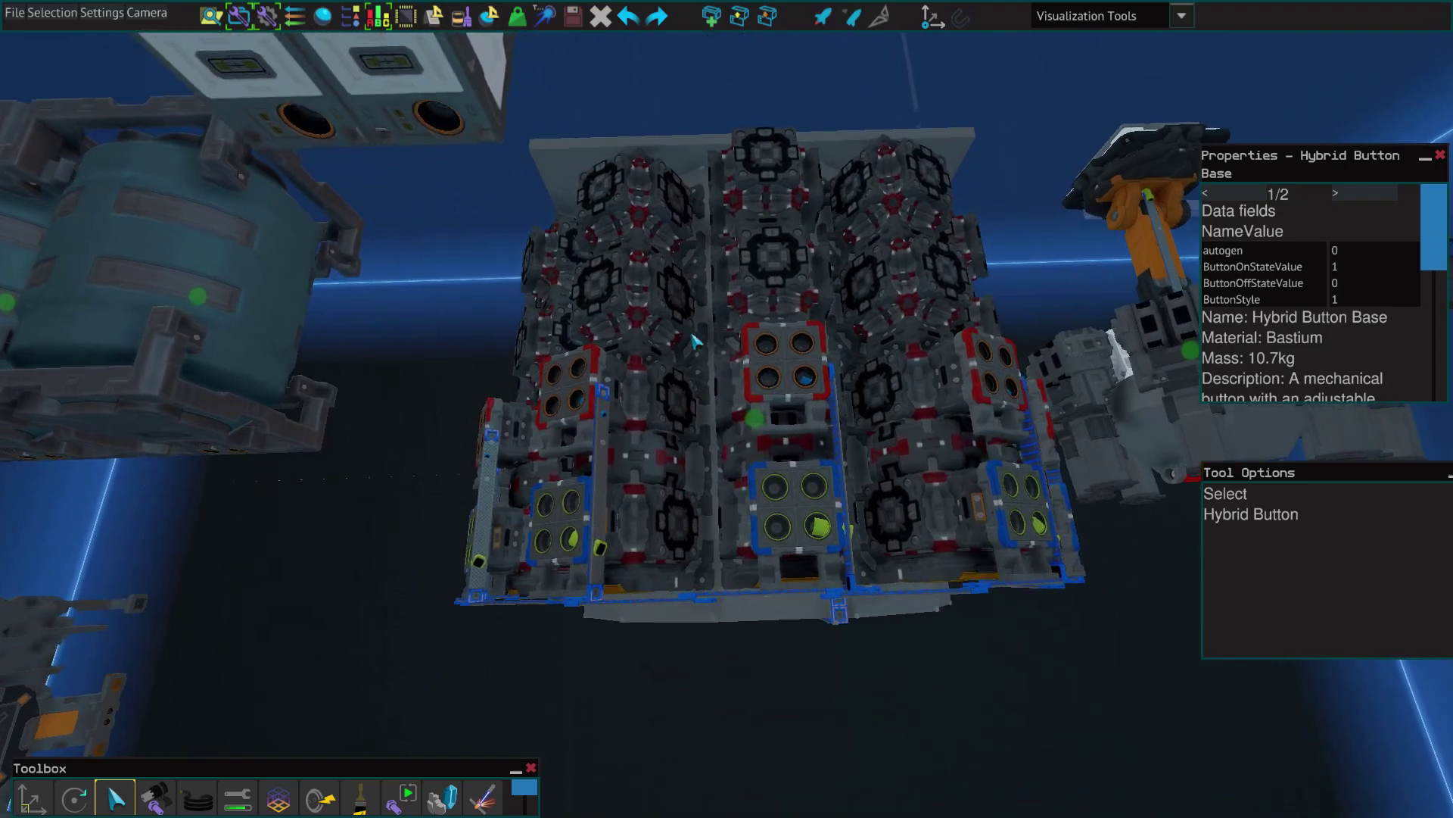
key("e")
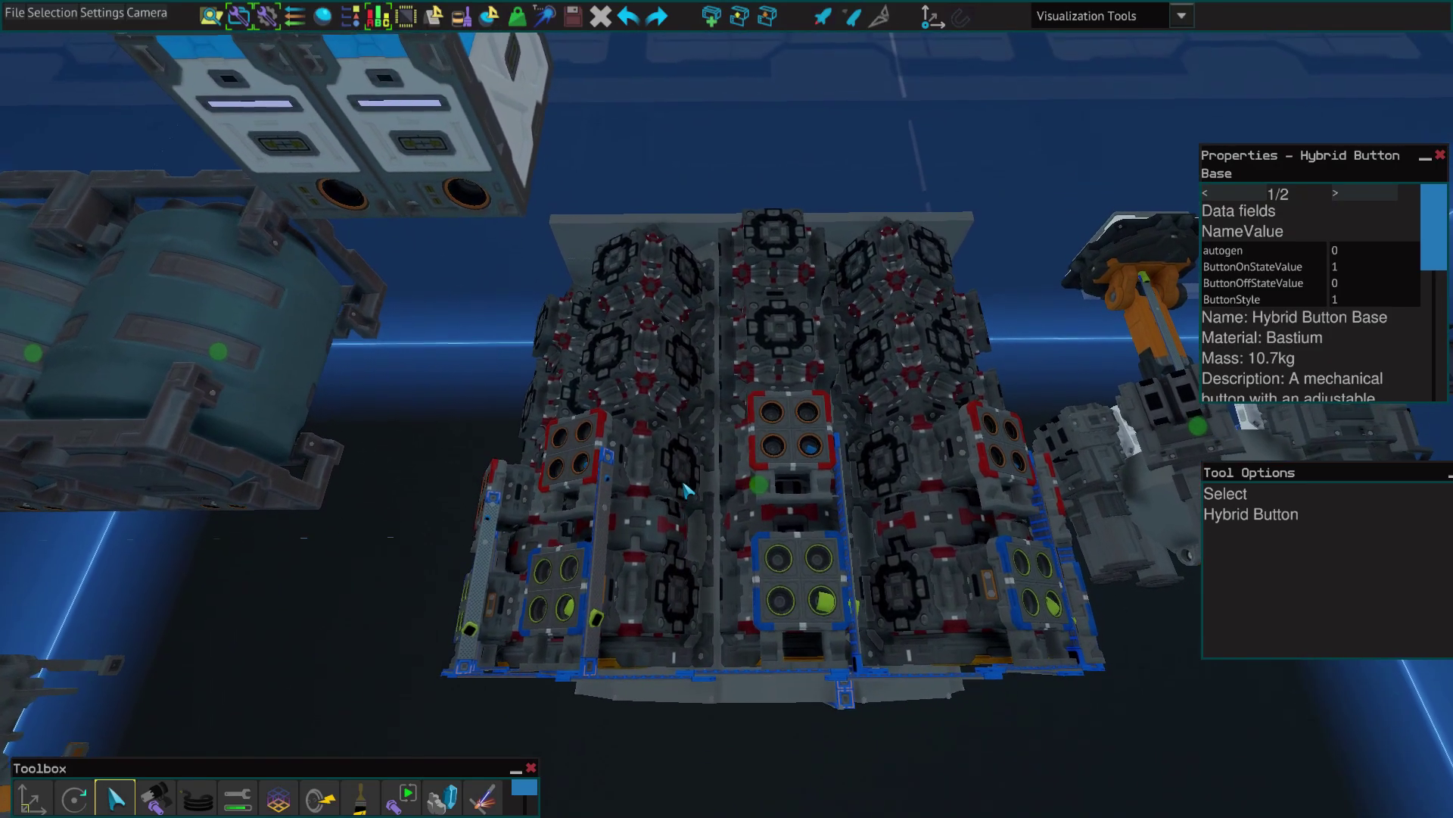
key("w")
key("w")
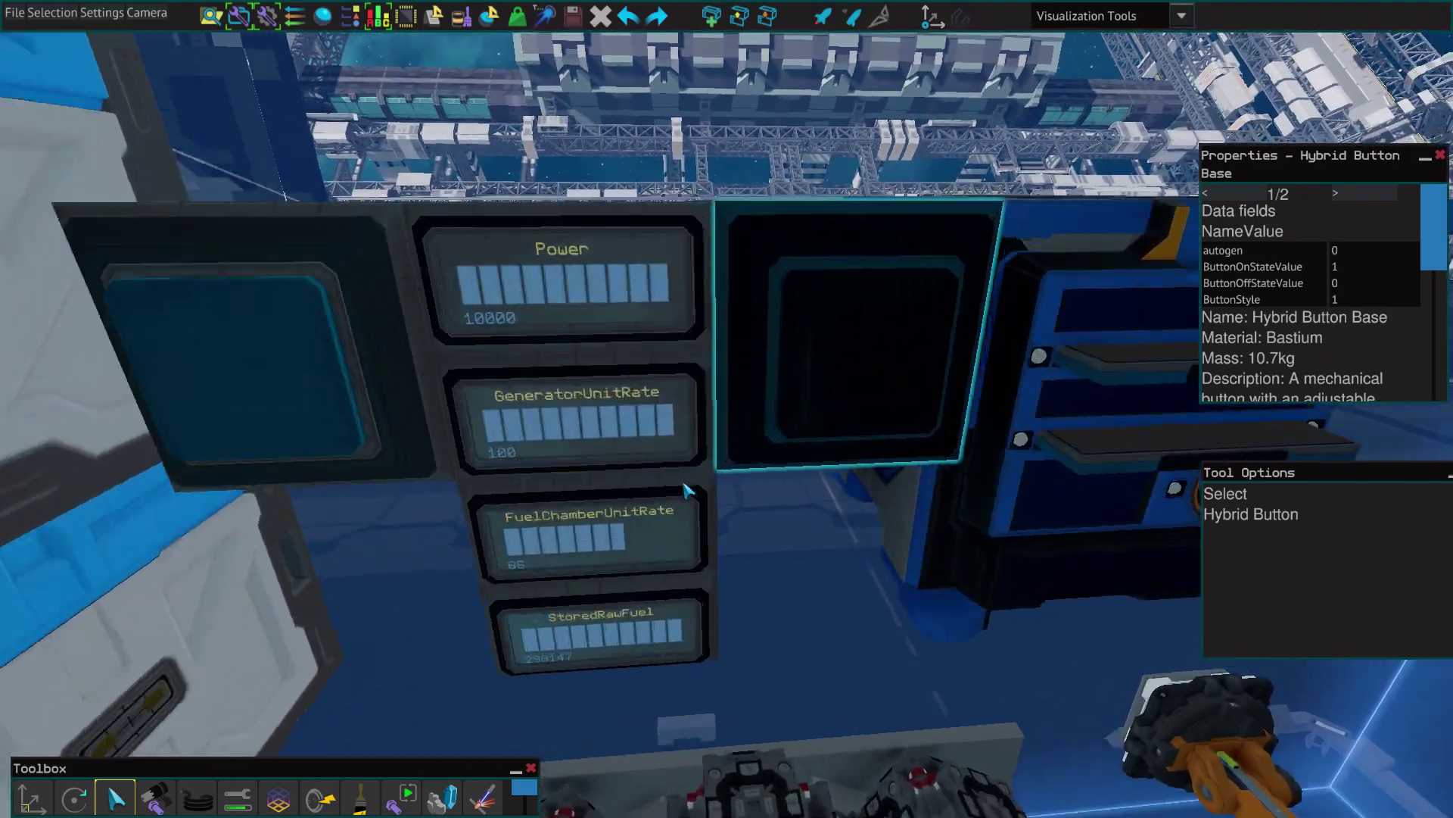
key("s")
left_click(761, 640)
- Inspect the data of one of the white battery blocks, then deselect it
key("q")
key("s")
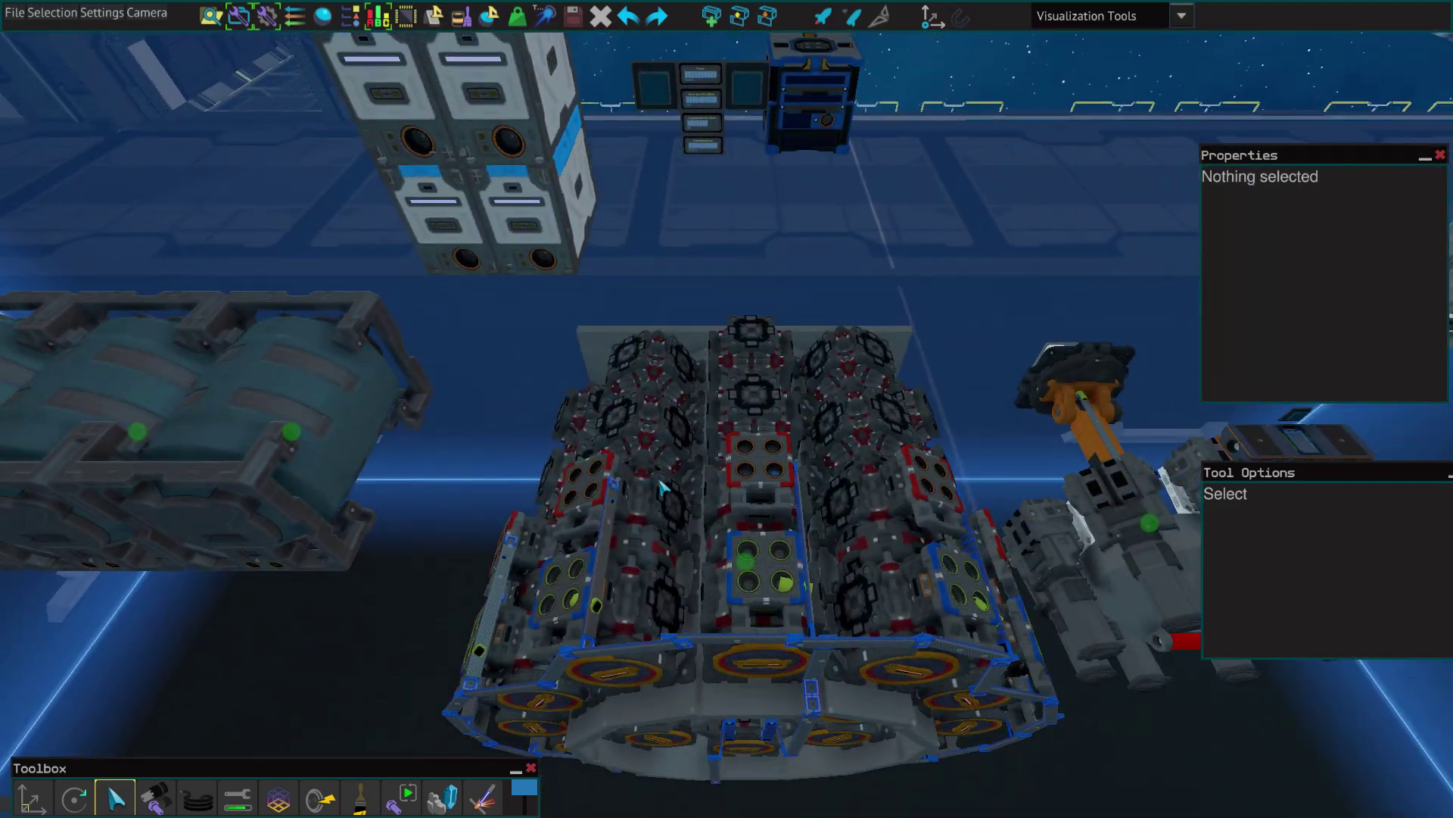
key("e")
key("w")
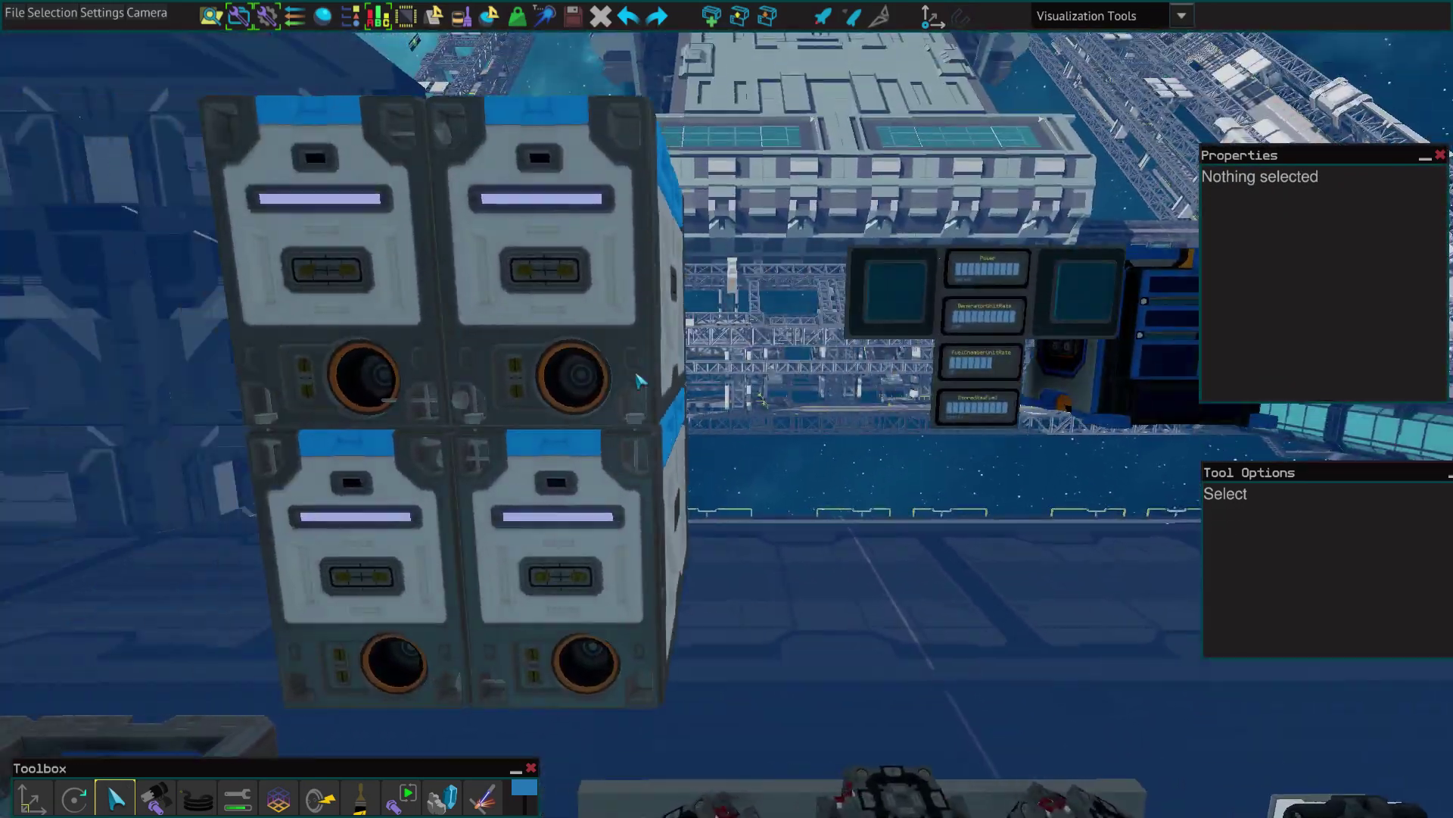
left_click(606, 317)
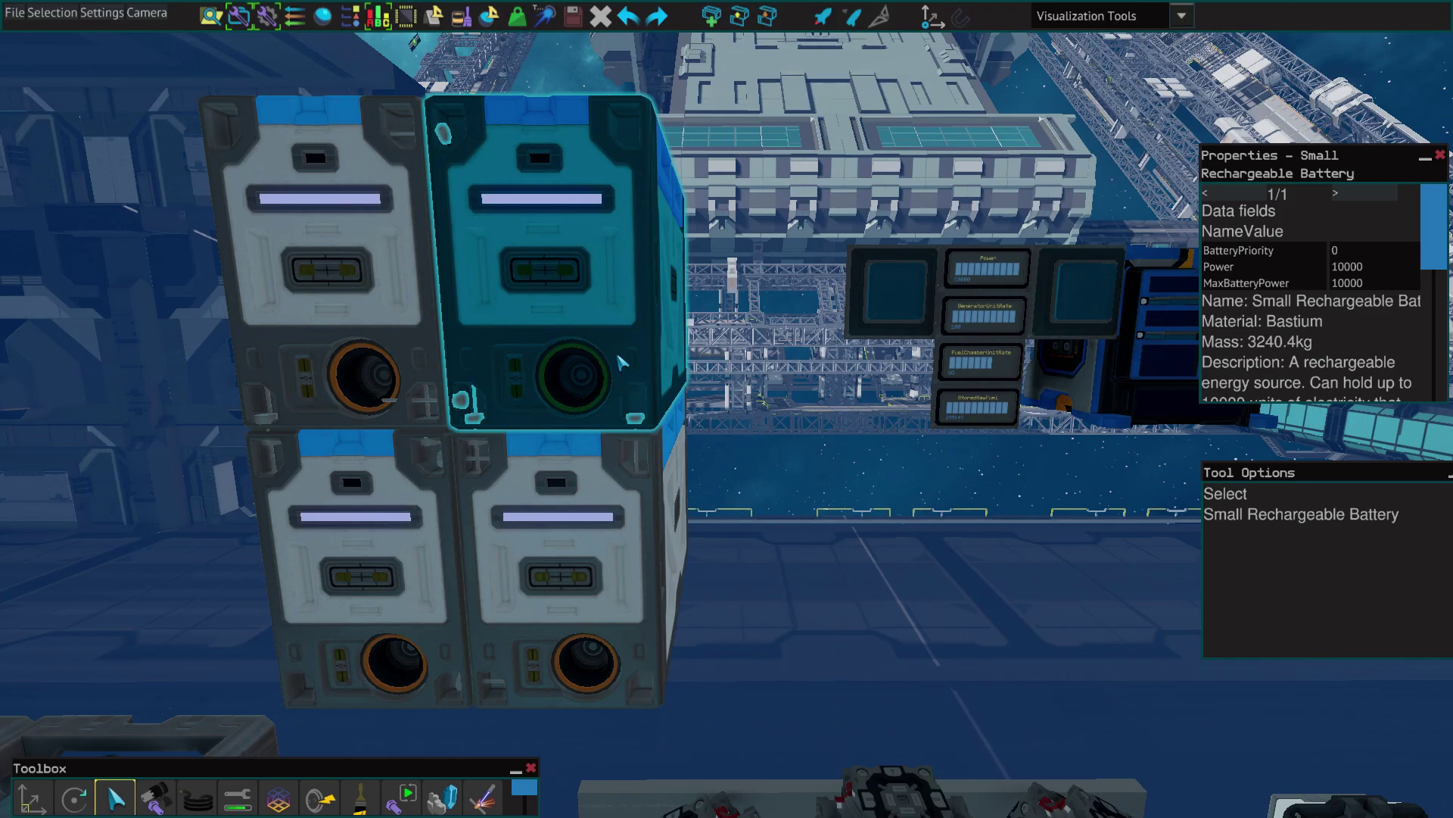
key("s")
key("q")
left_click(724, 519)
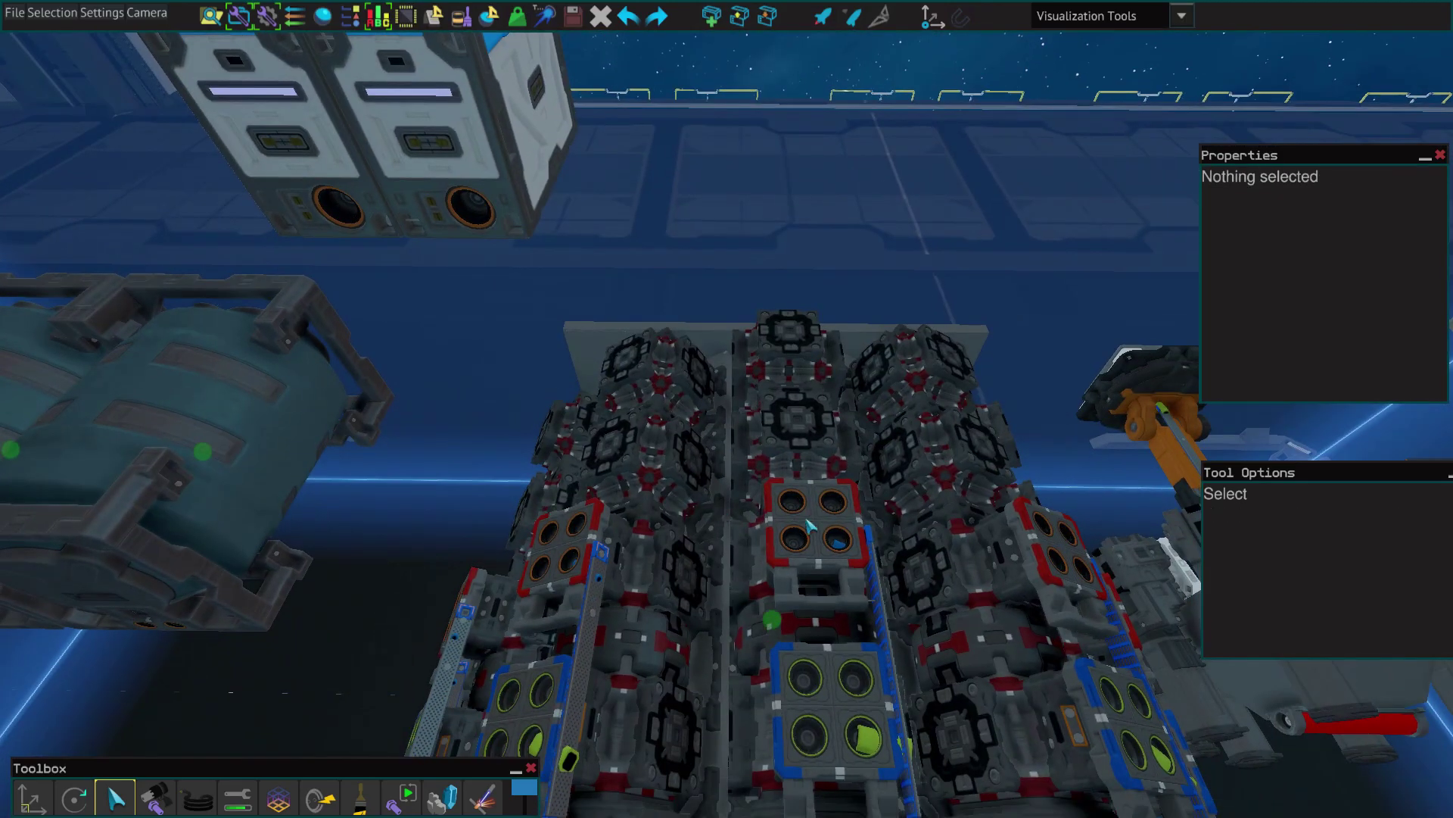
- Inspect the hybrid button panel and left display panel, then select the upper Basic YOLOL Chip
key("e")
key("s")
key("w")
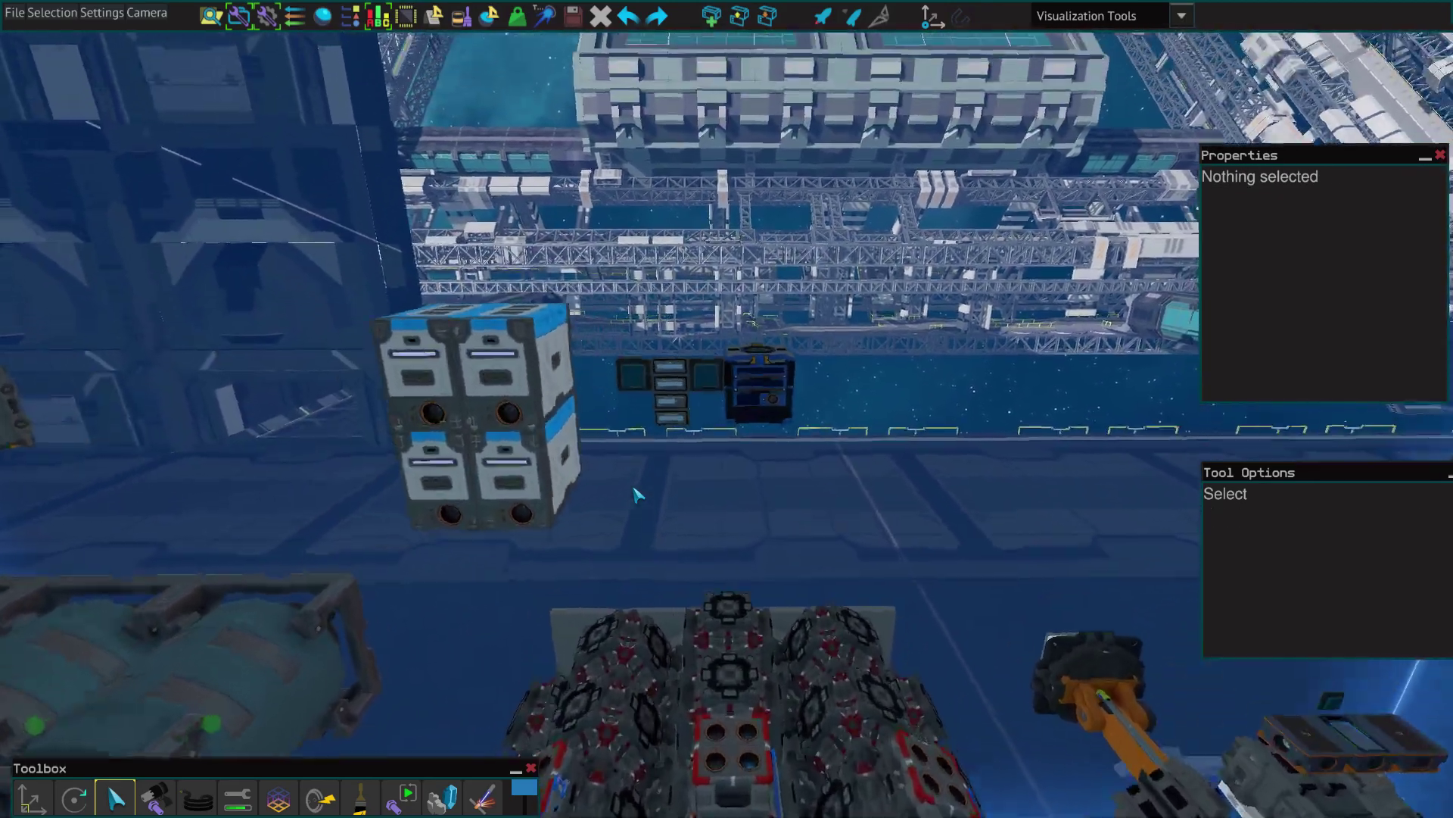
key("q")
key("e")
key("w")
left_click(863, 467)
key("s")
left_click(636, 409)
key("w")
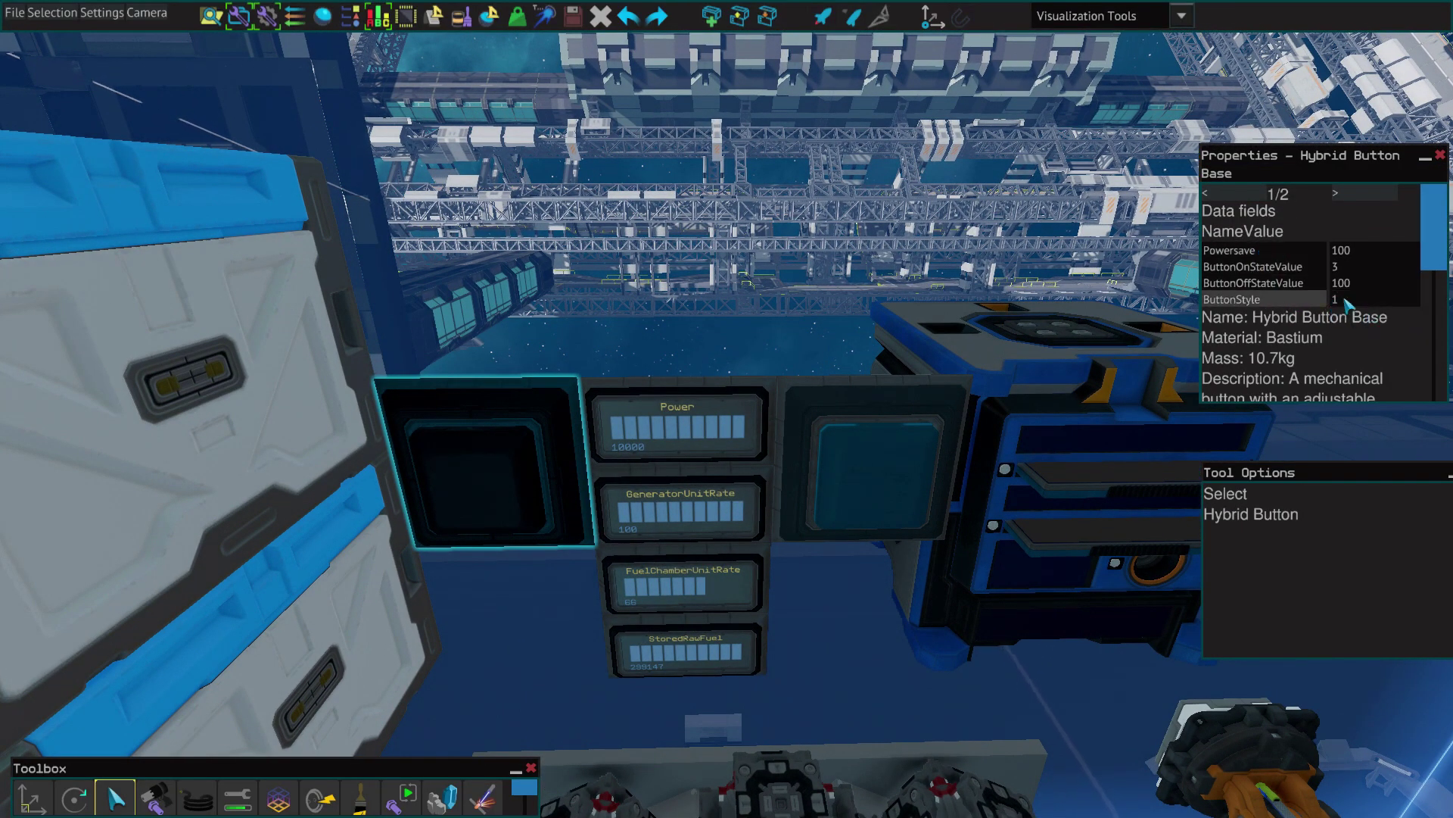
key("d")
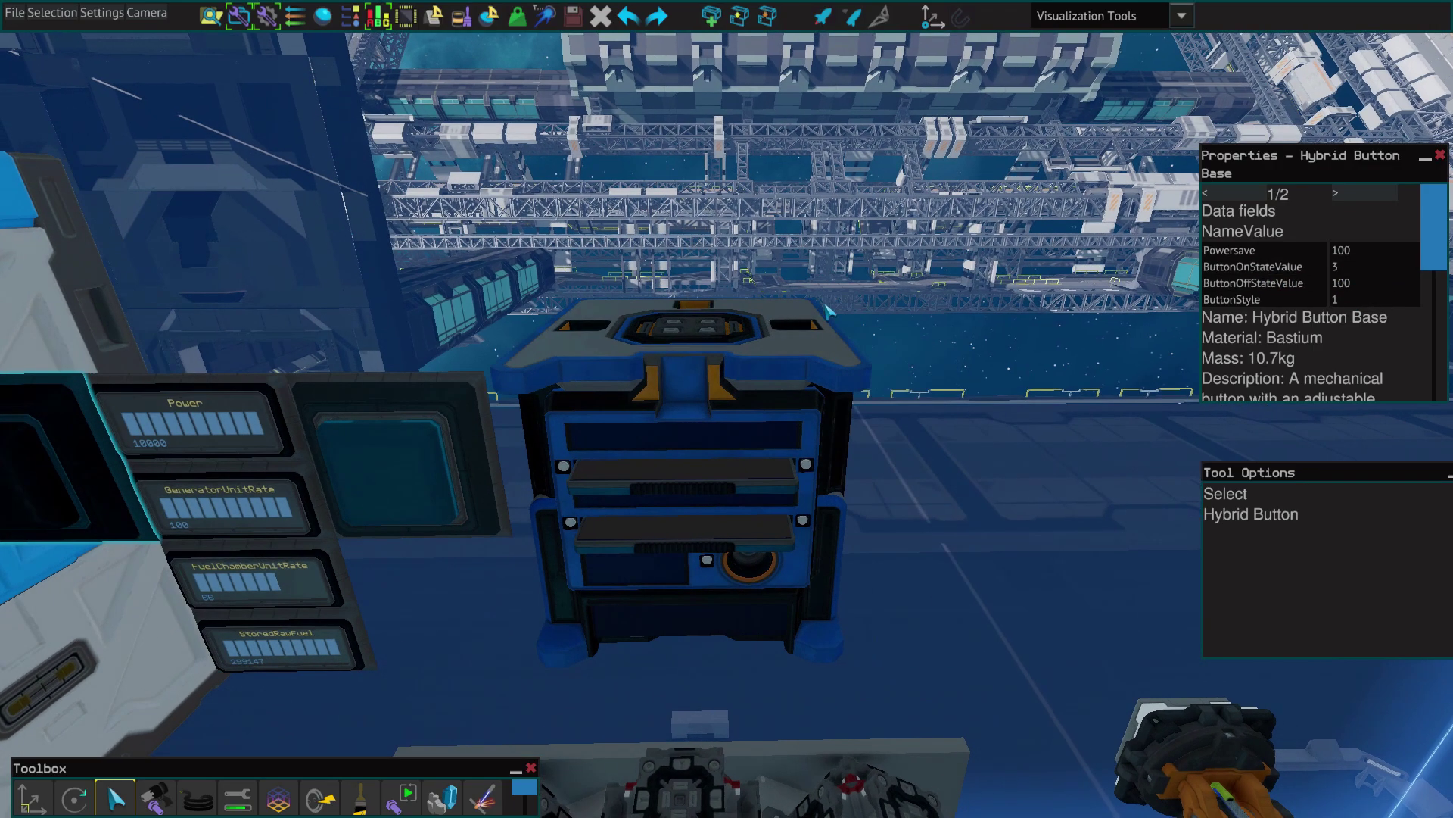
left_click(740, 492)
- View the upper and lower Basic YOLOL Chip scripts in the script editor, closing it each time
left_click(1234, 249)
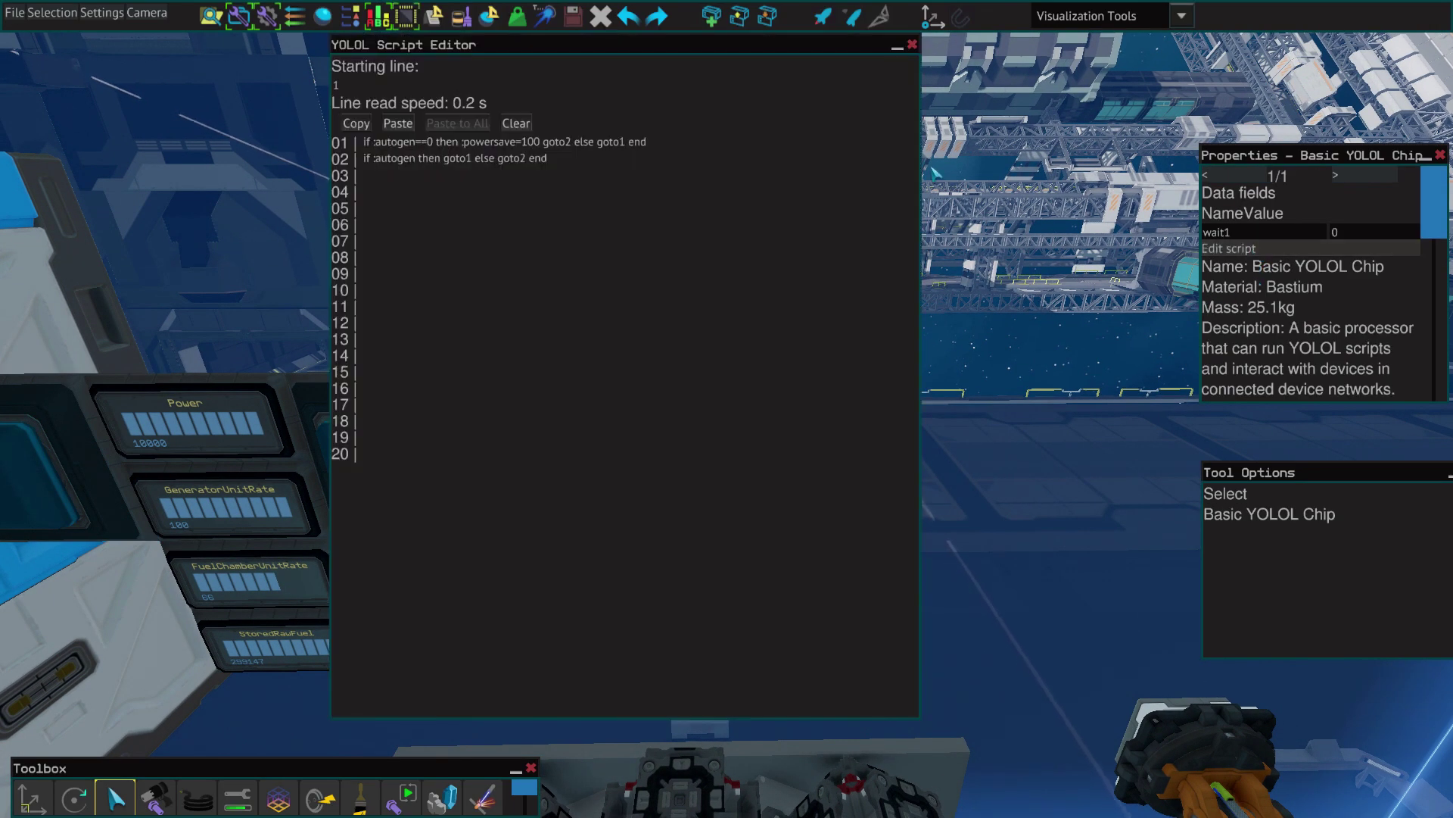
left_click(912, 45)
left_click(685, 534)
left_click(1234, 249)
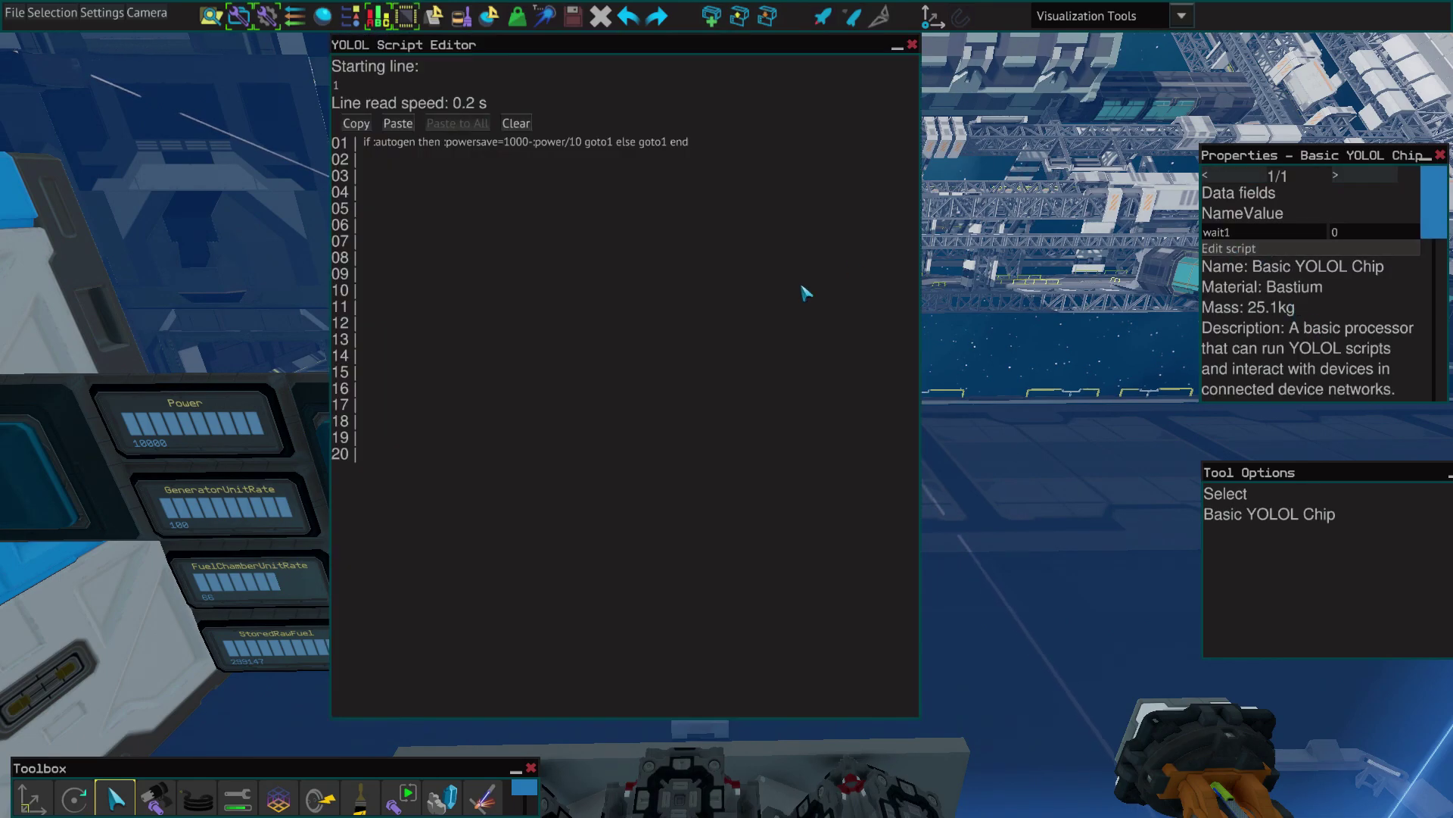
left_click(912, 45)
- Deselect and back away to show the generator's Power 10000 and GeneratorUnitRate 100 displays
key("Escape")
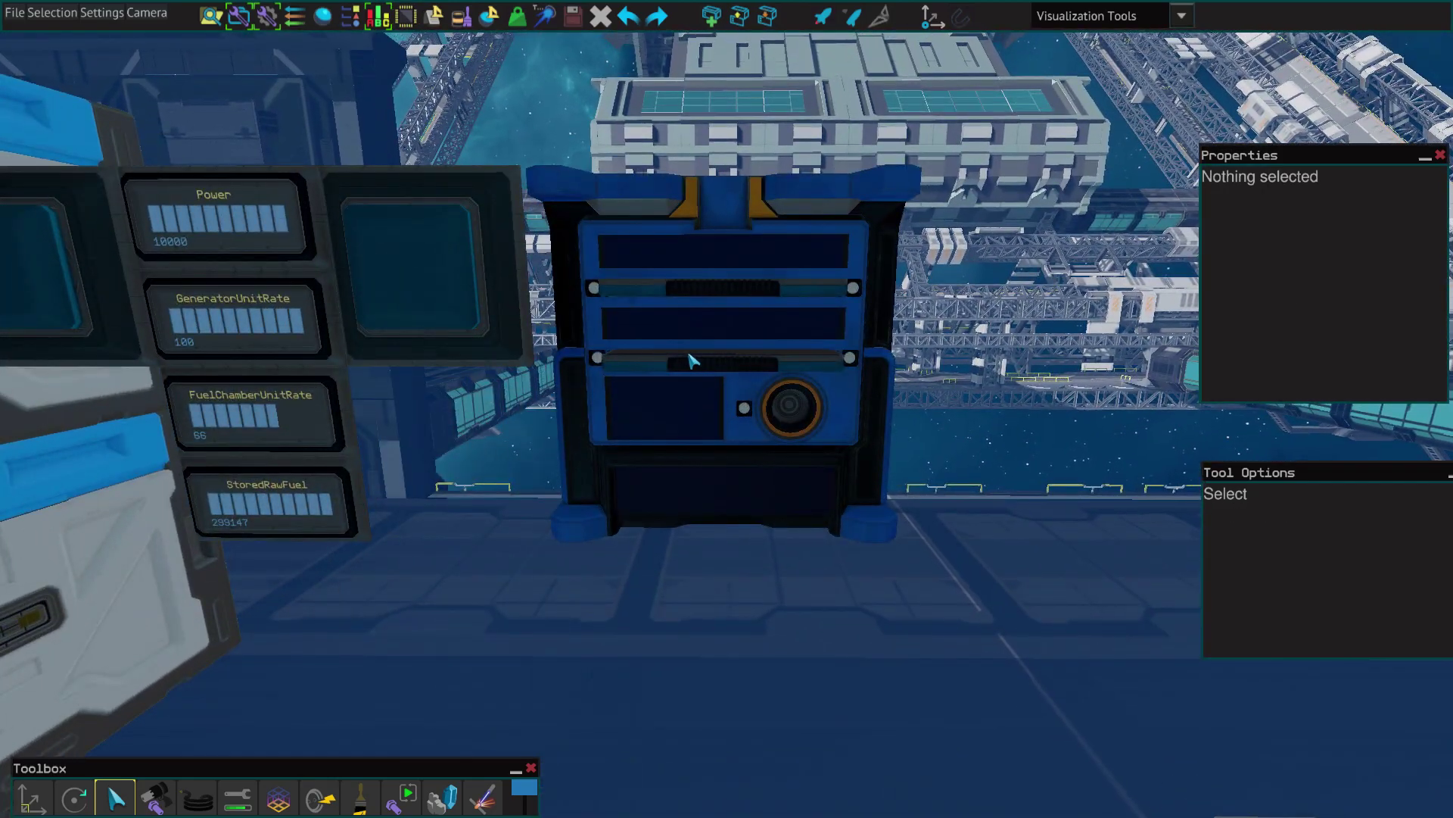
key("s")
key("a")
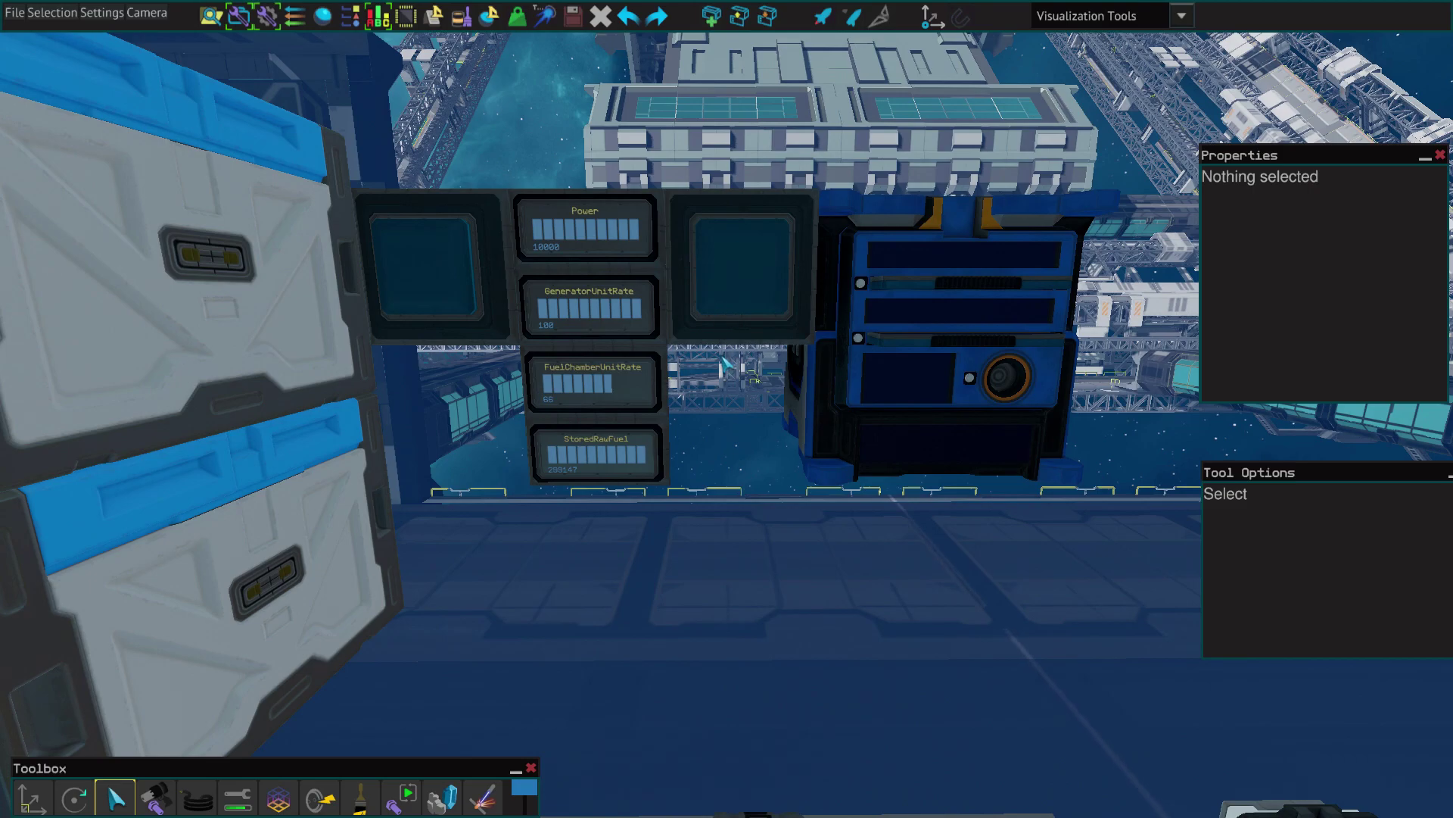
key("s")
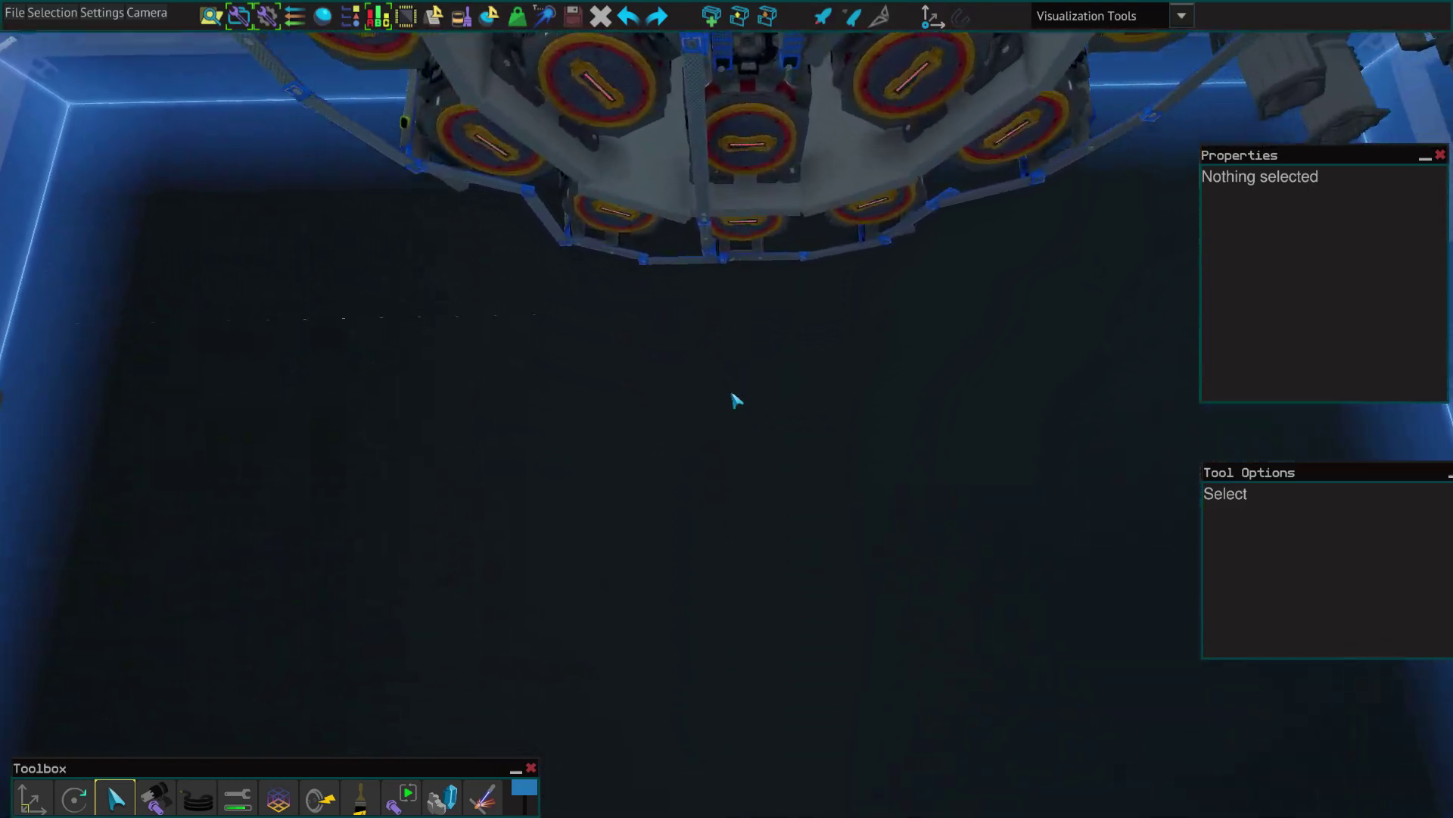
key("f")
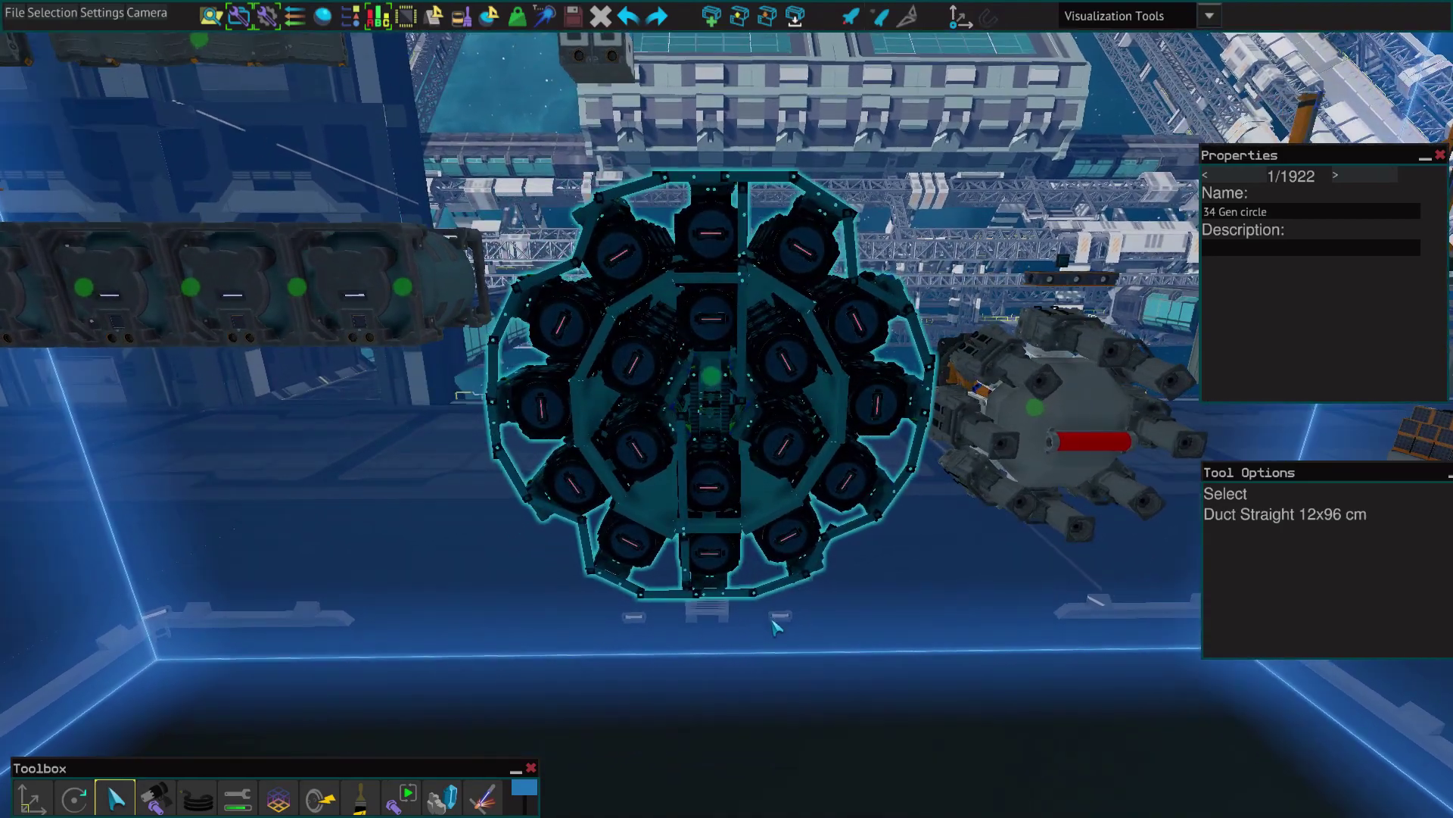
key("f")
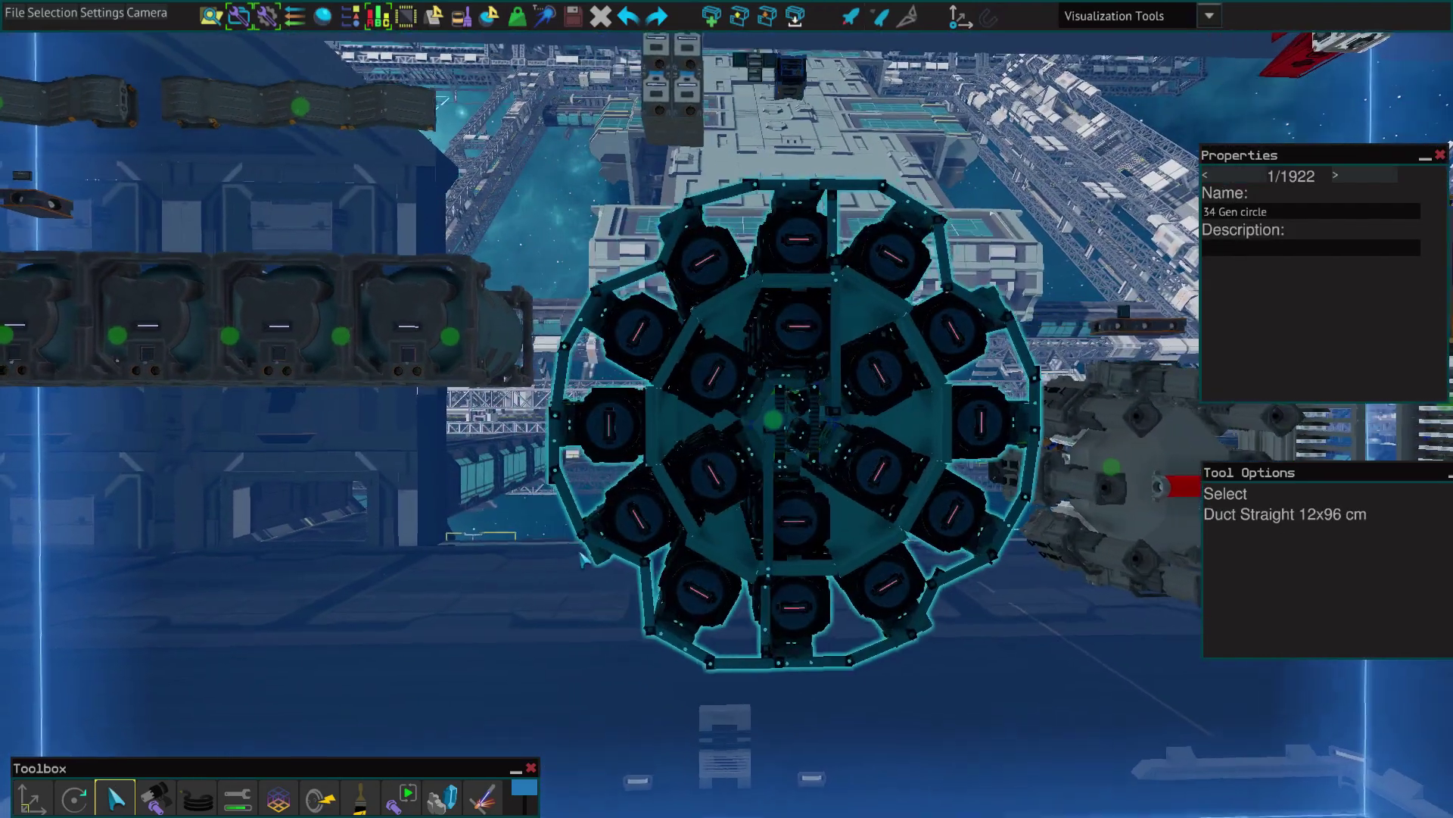
scroll(749, 433, "up", 2)
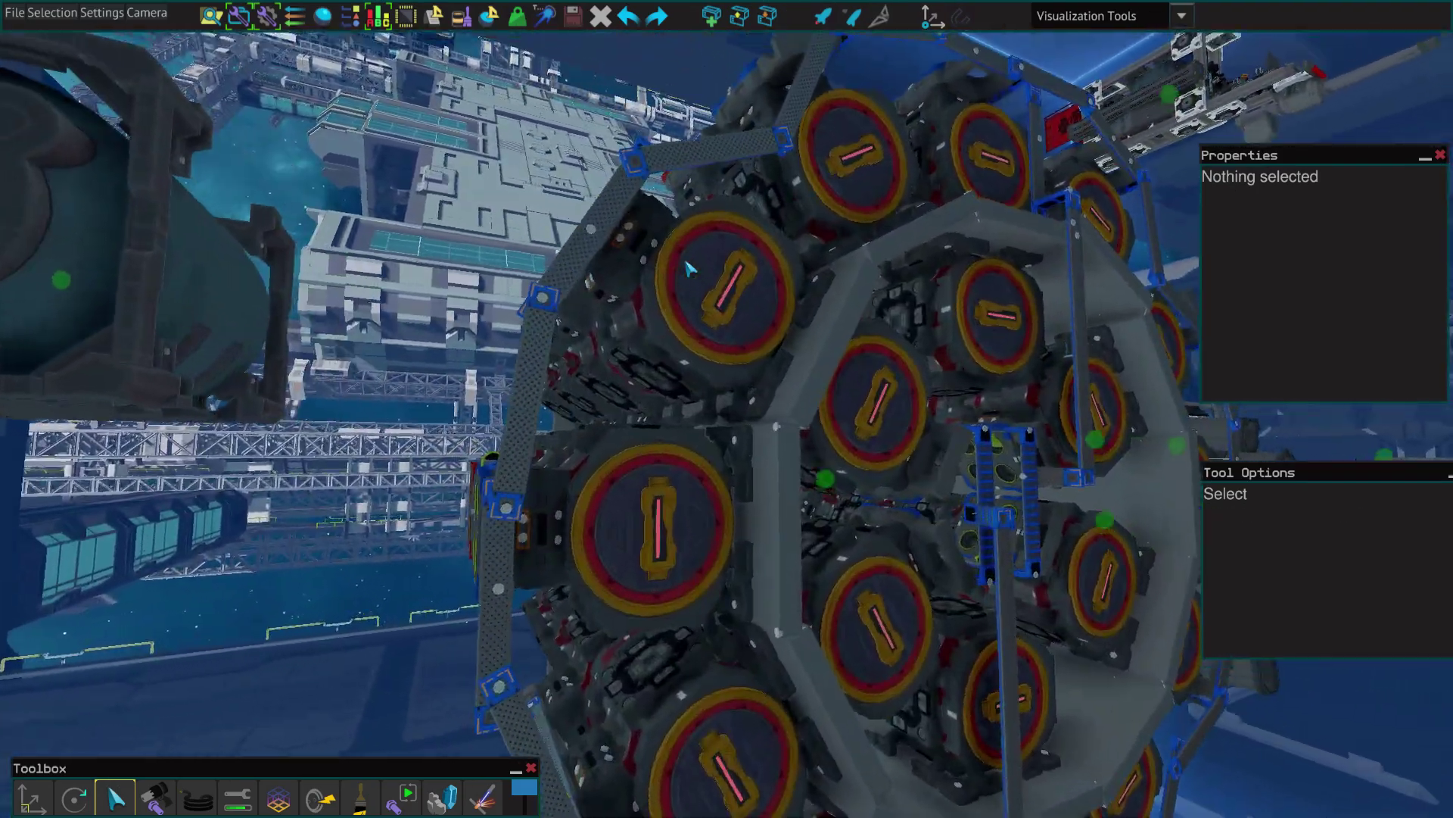
key("w")
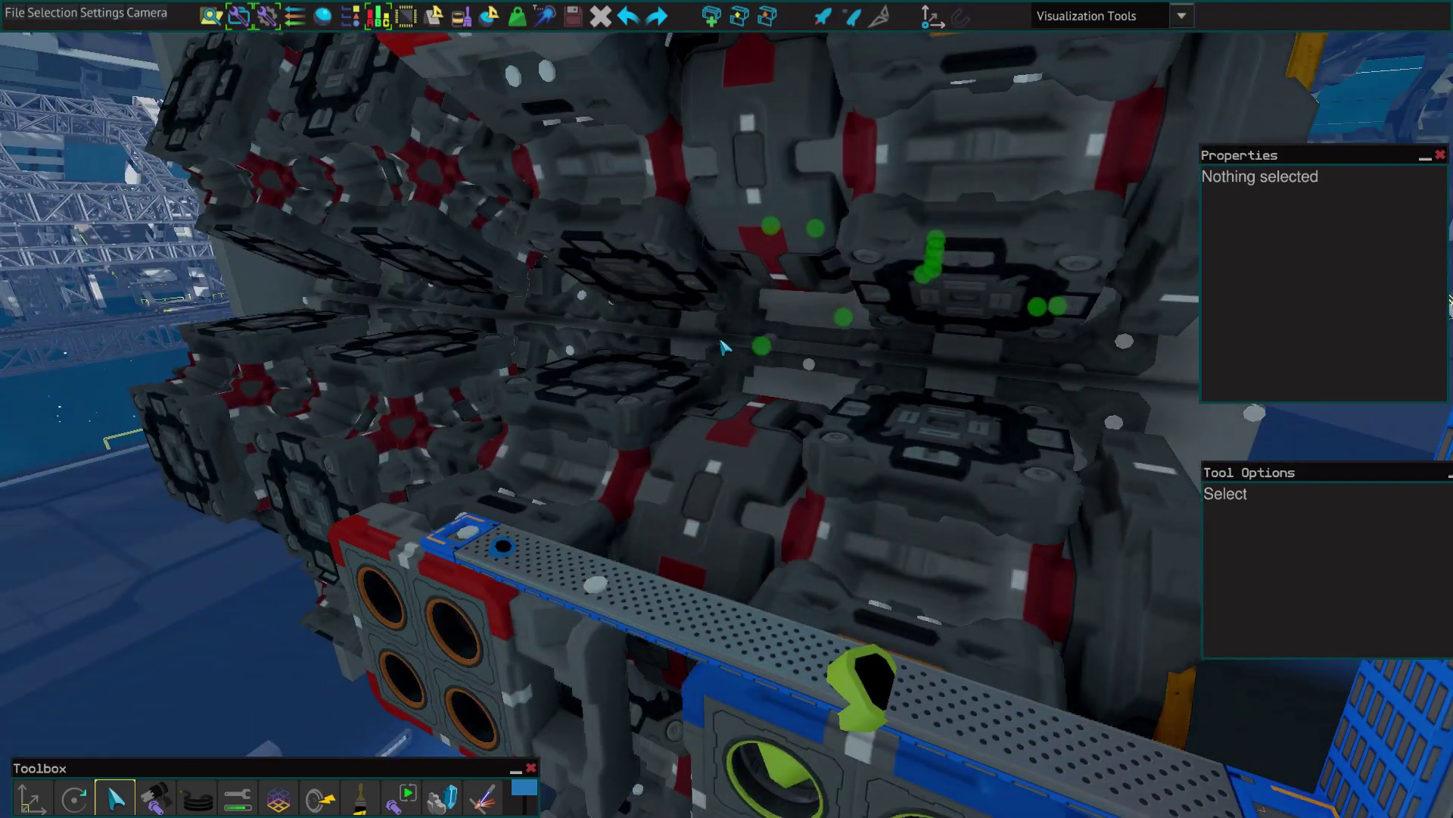
key("w")
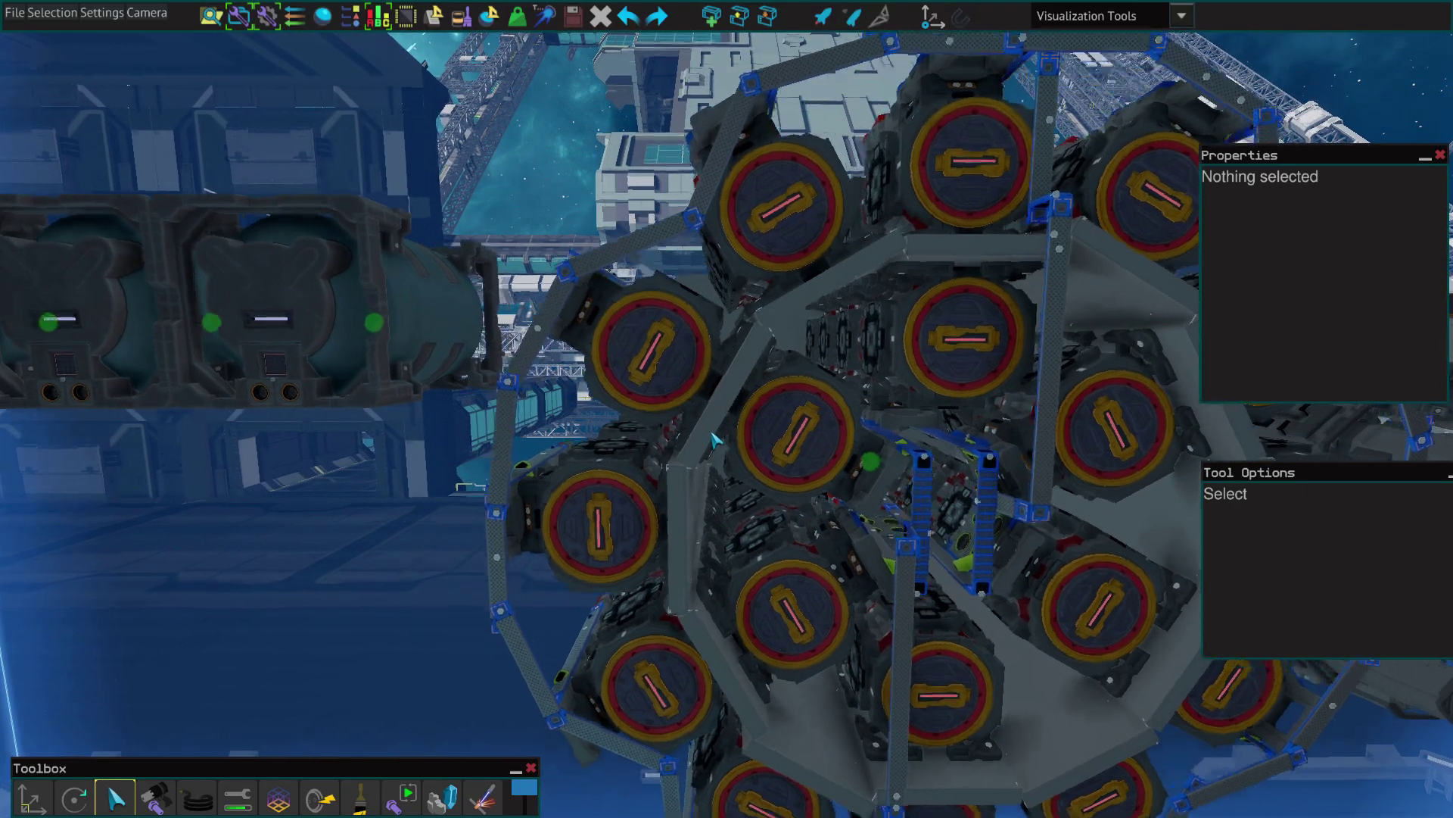
key("a")
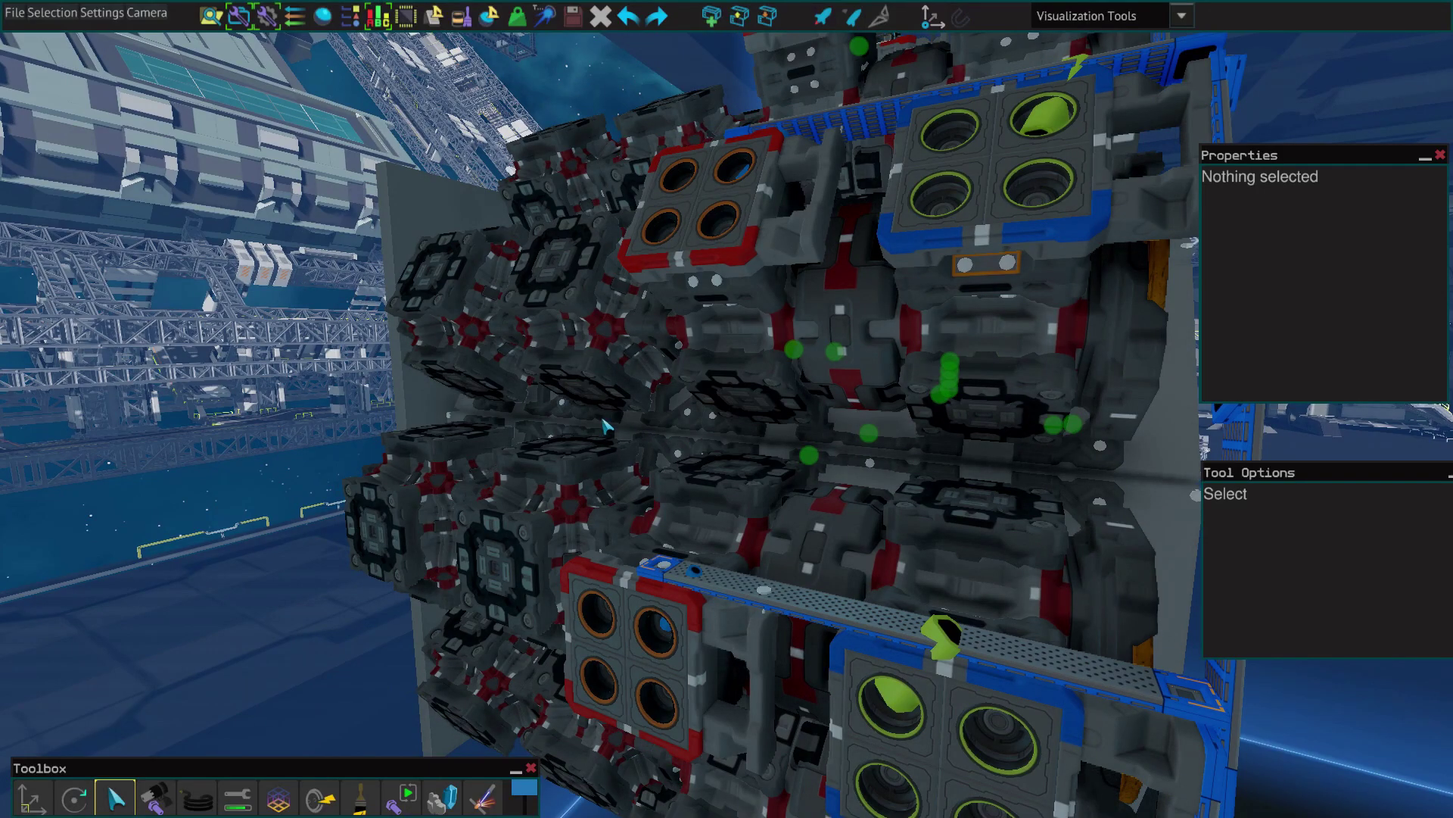
key("w")
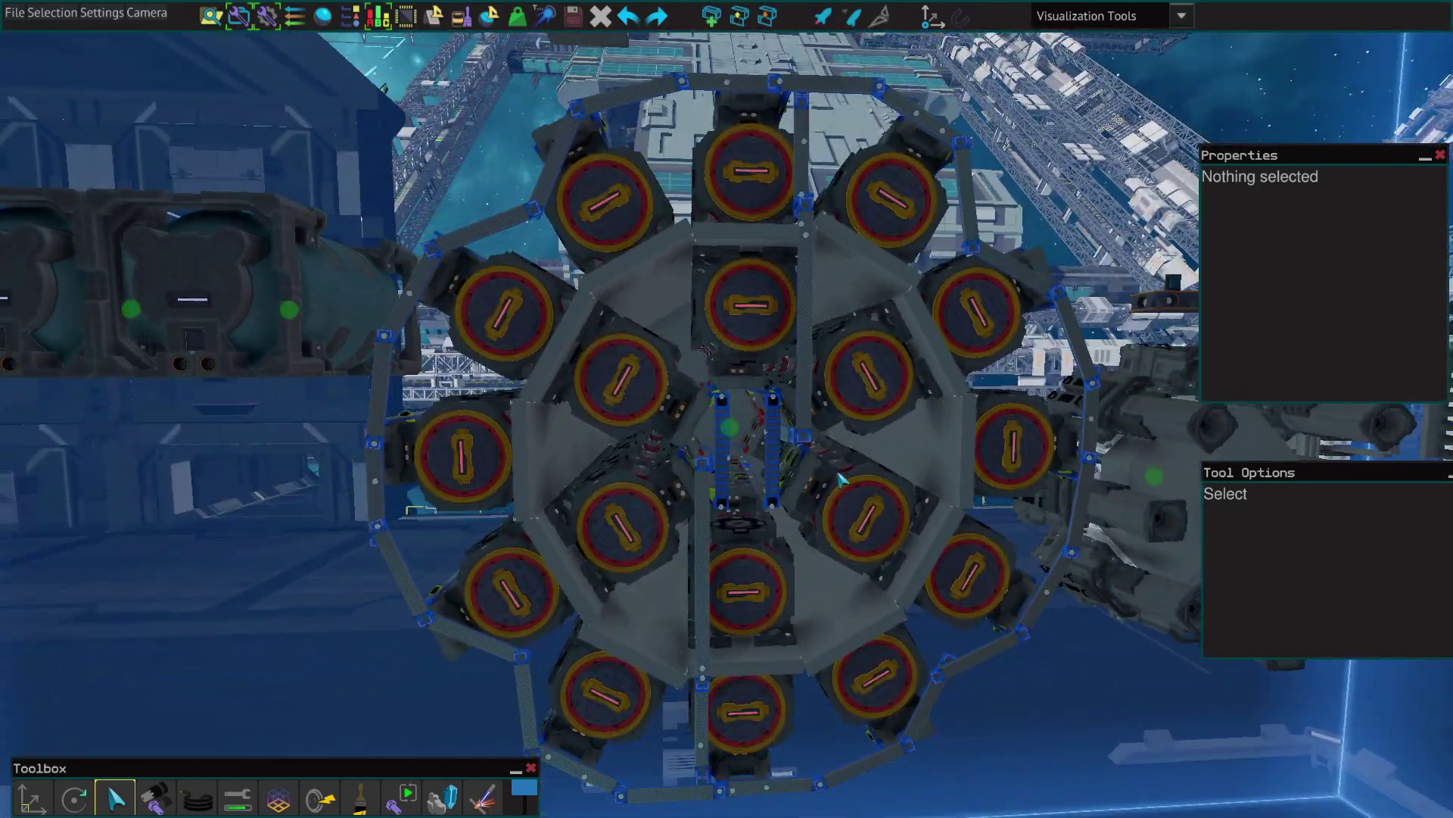
key("s")
key("a")
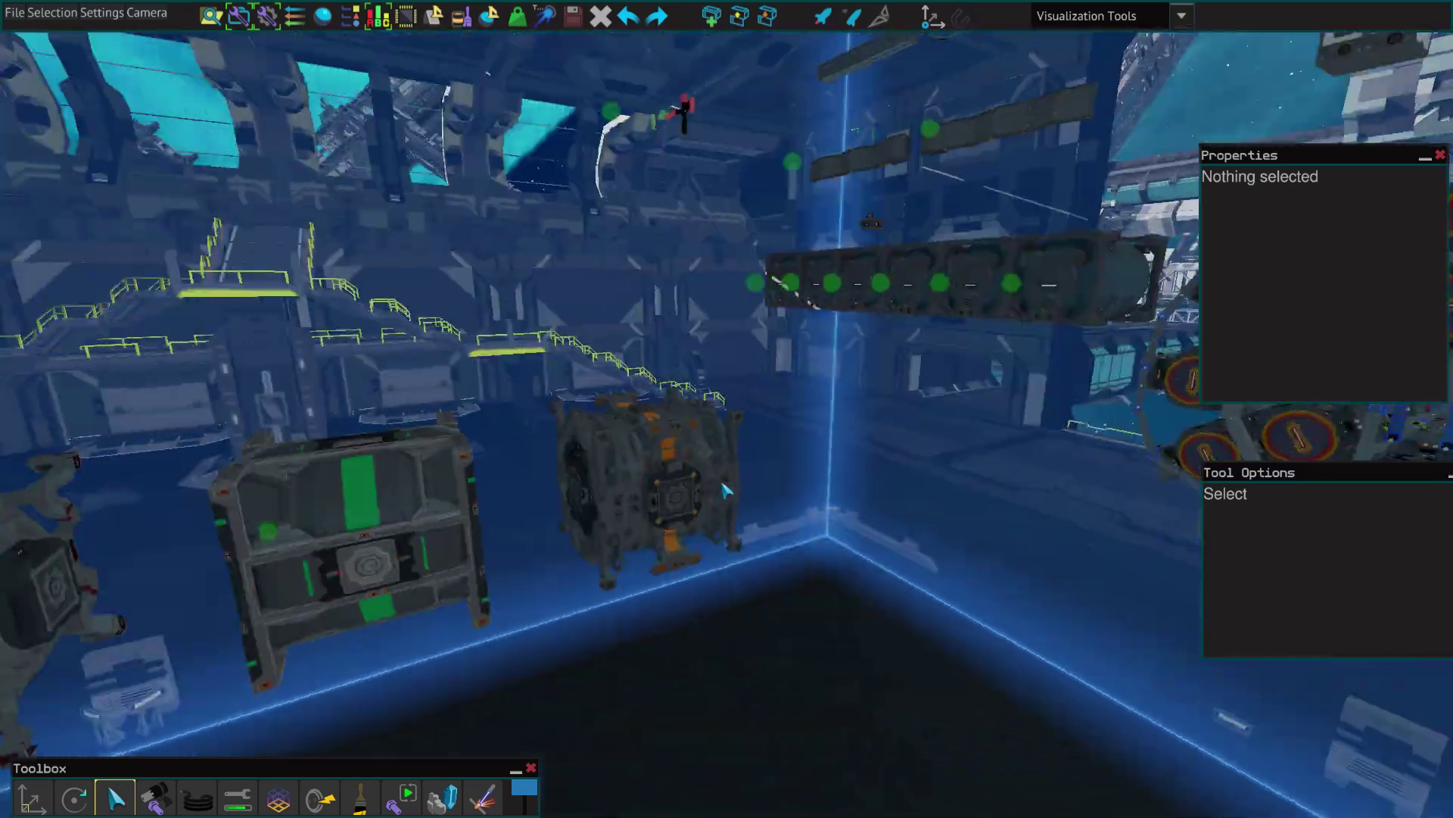
key("d")
key("w")
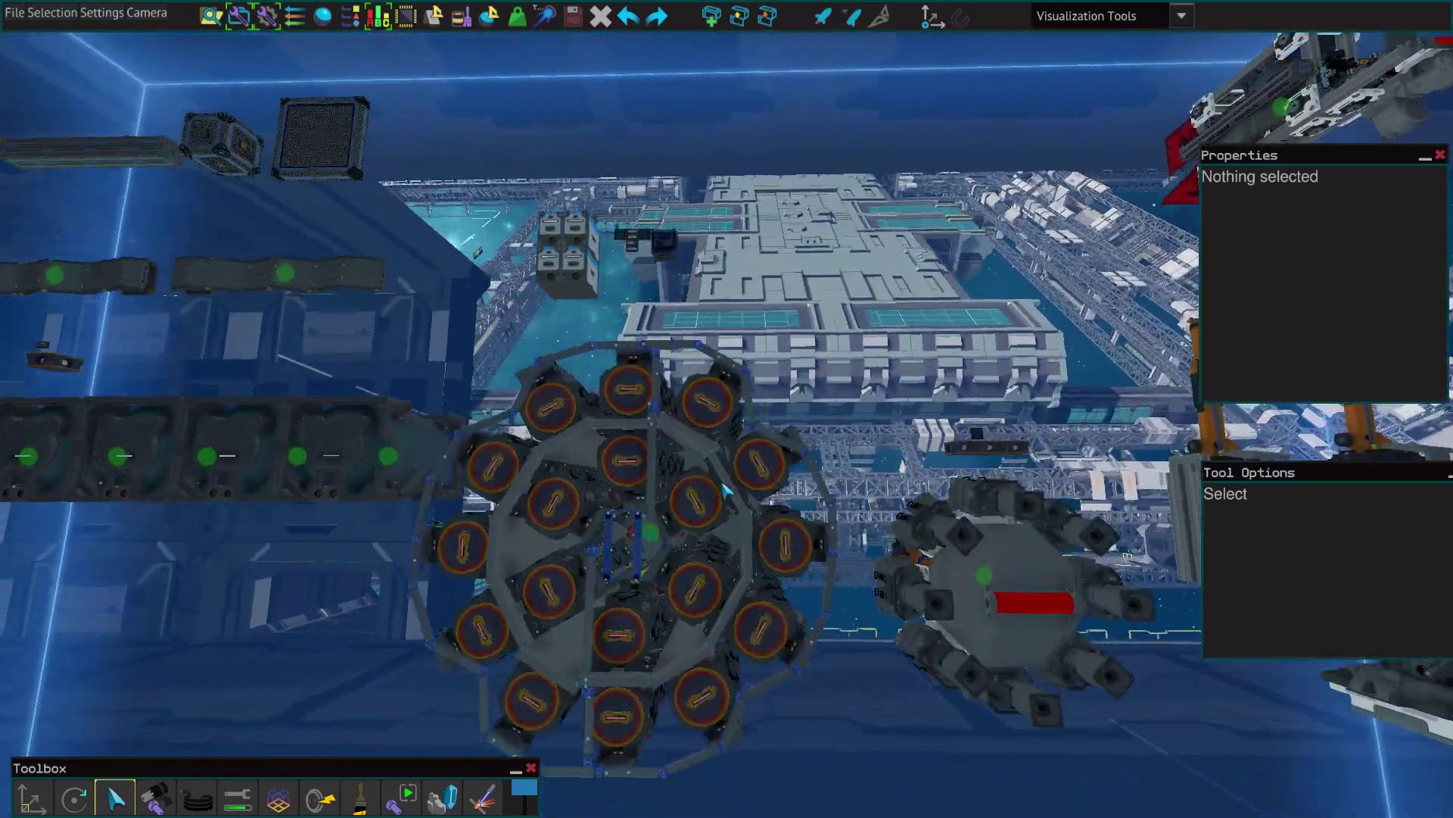
key("s")
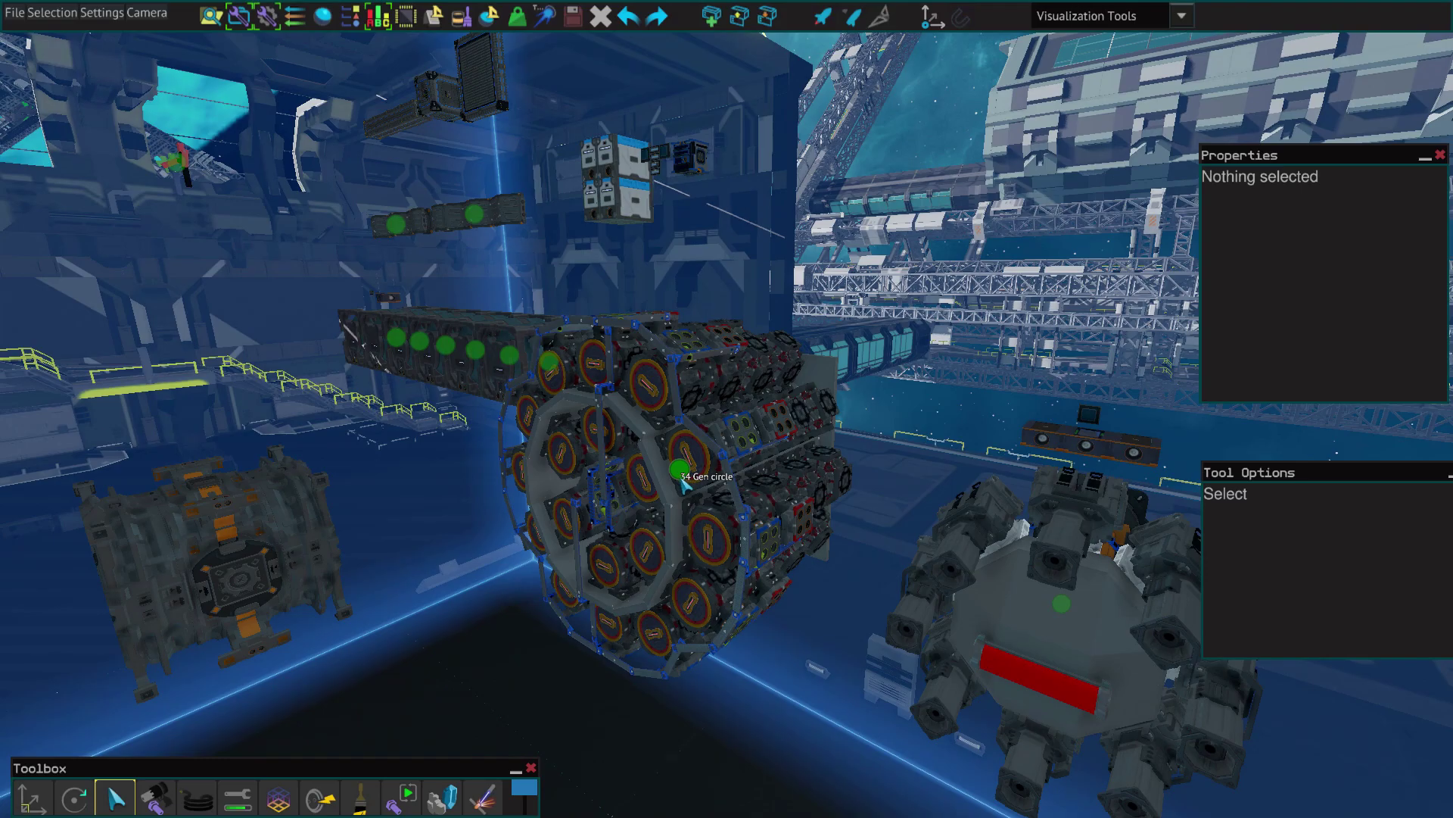
key("a")
key("a")
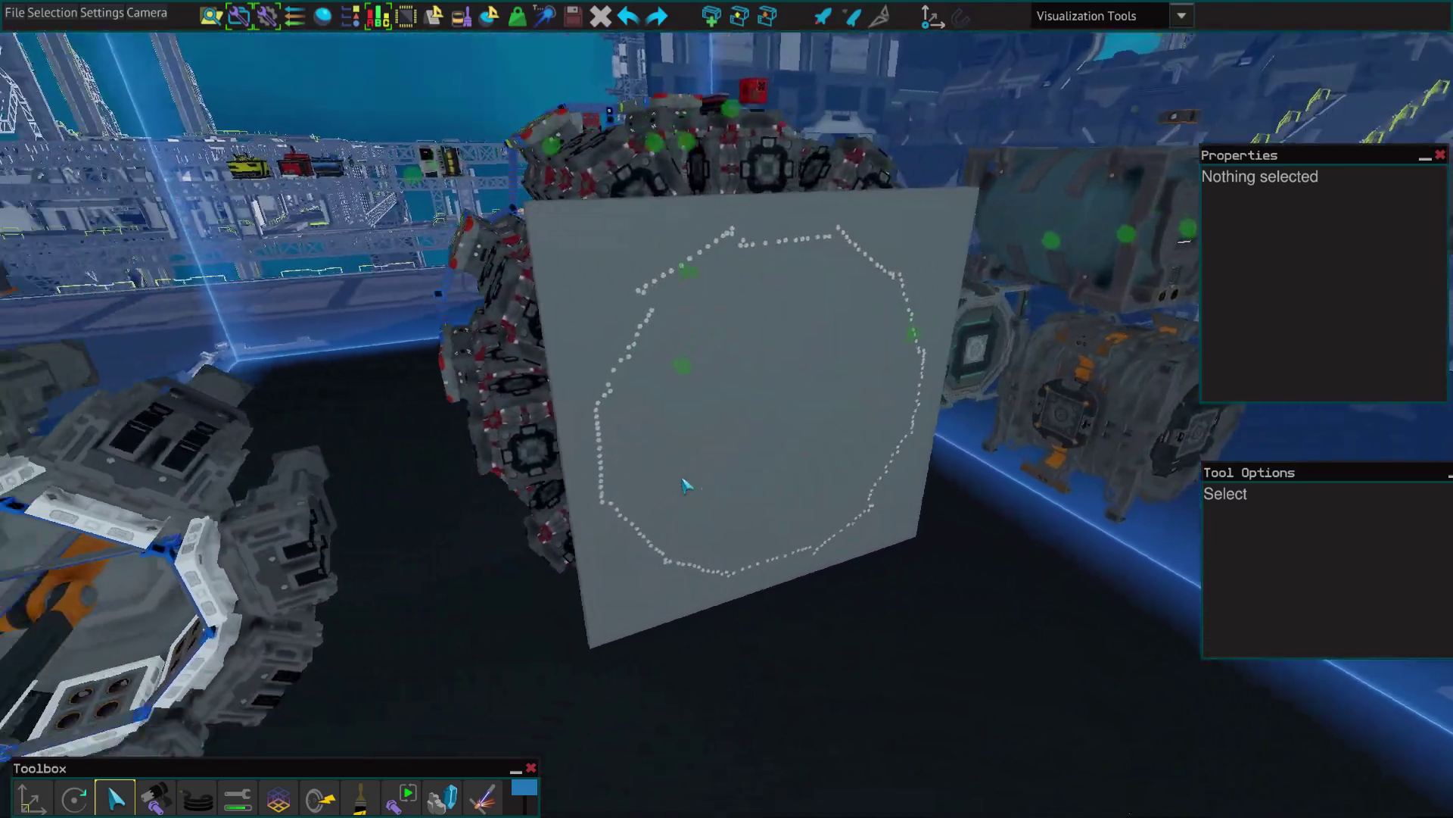
key("w")
key("s")
key("w")
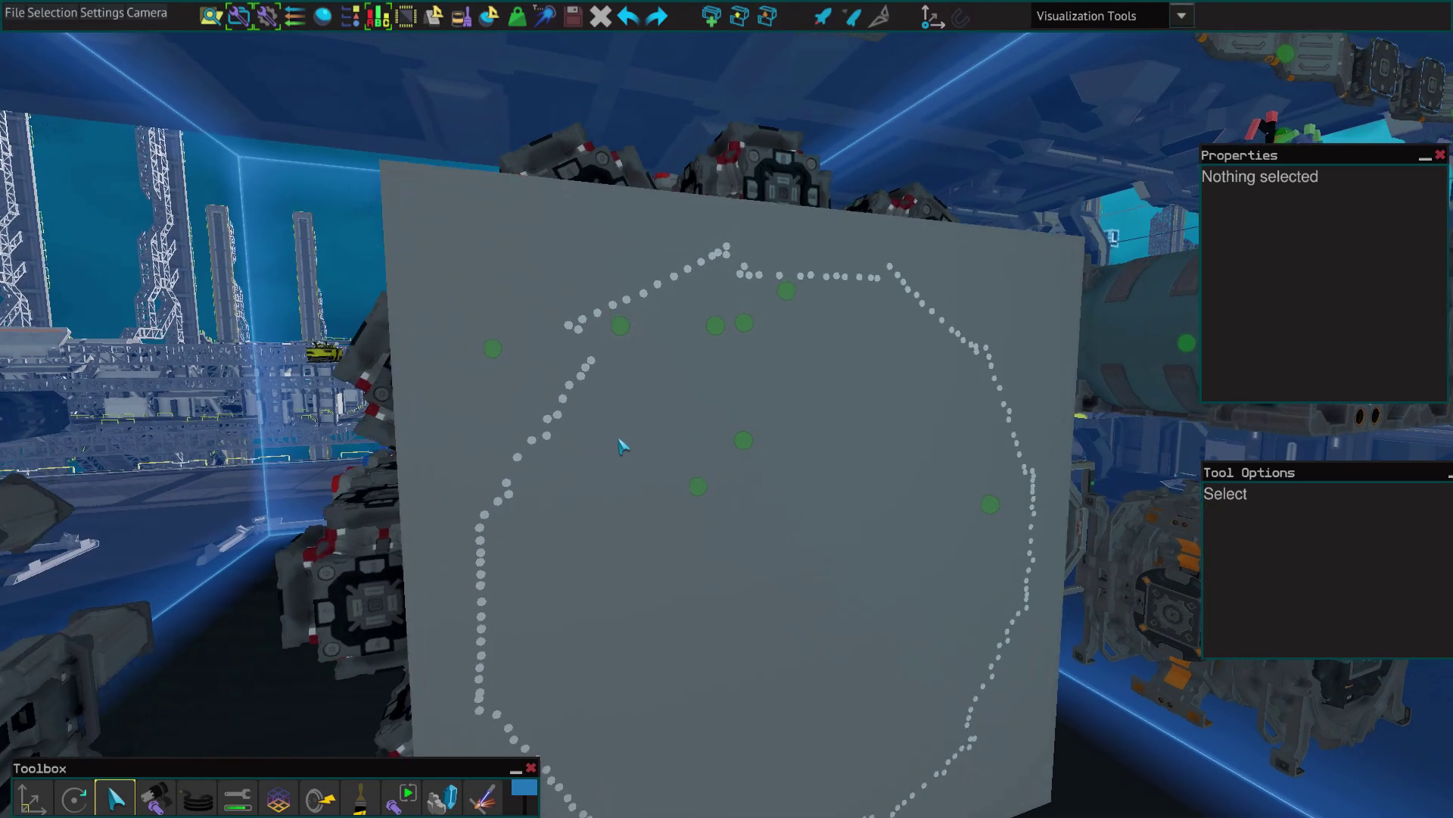
left_click(647, 482)
key("s")
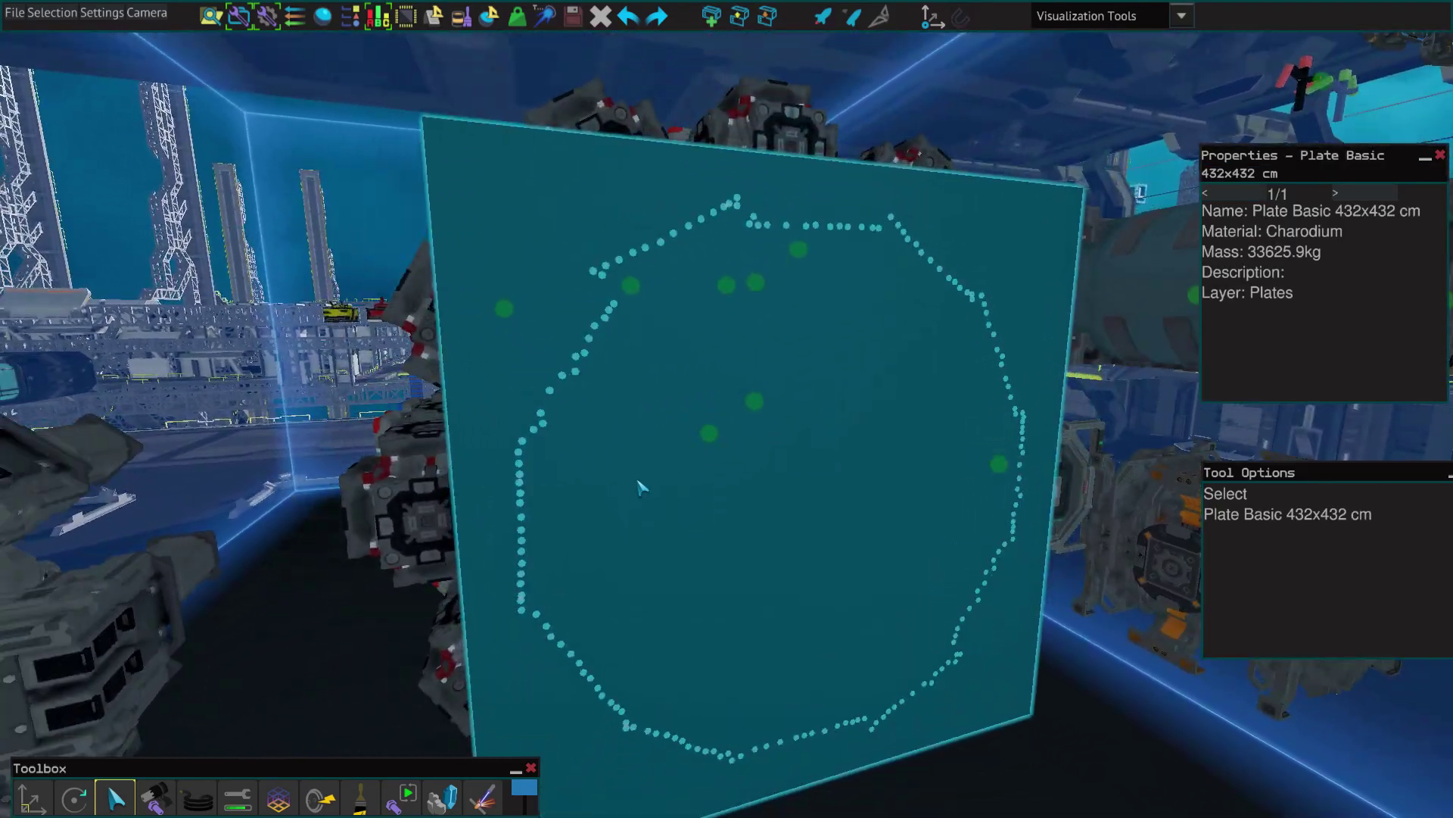
key("a")
key("d")
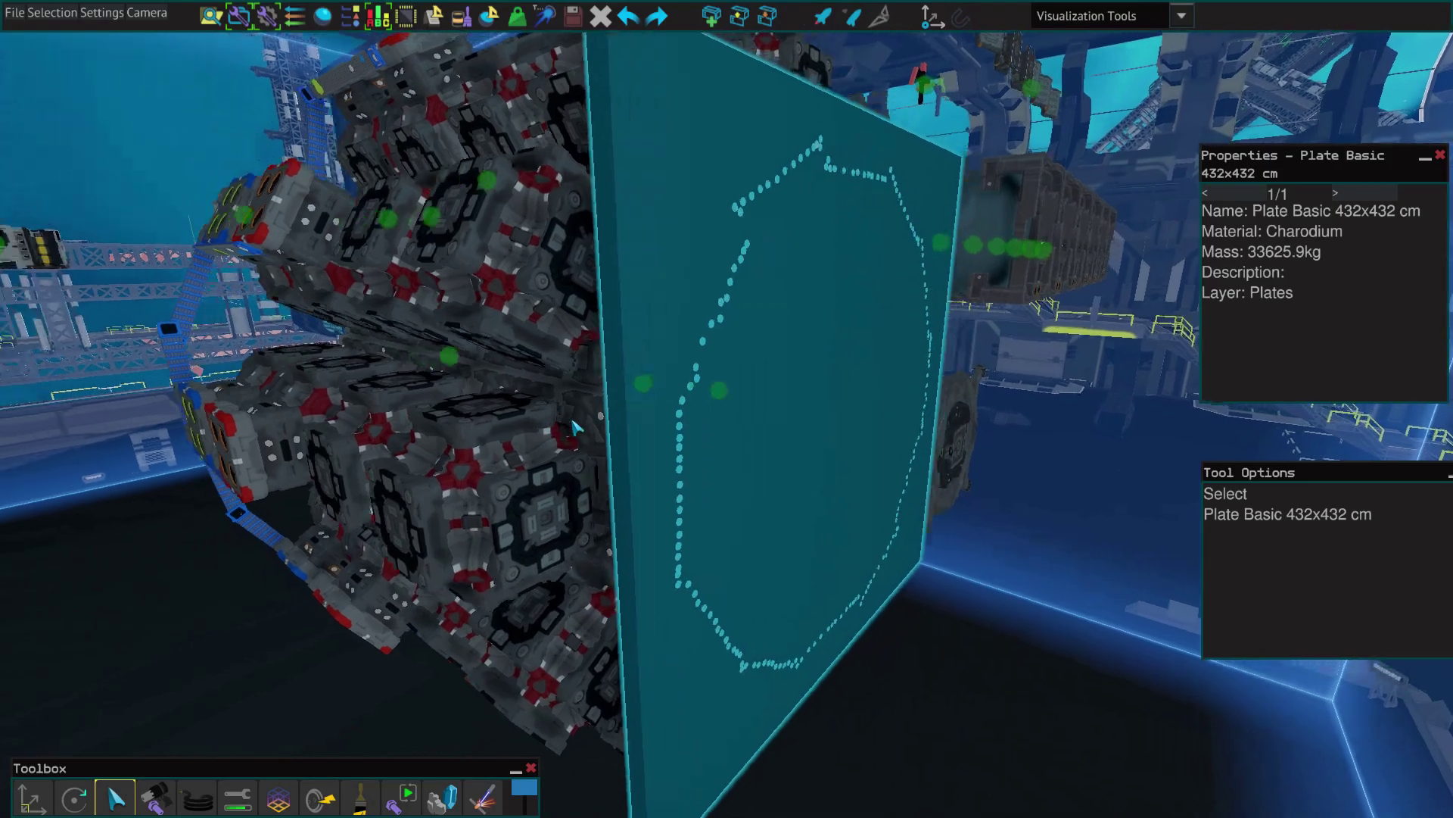
key("s")
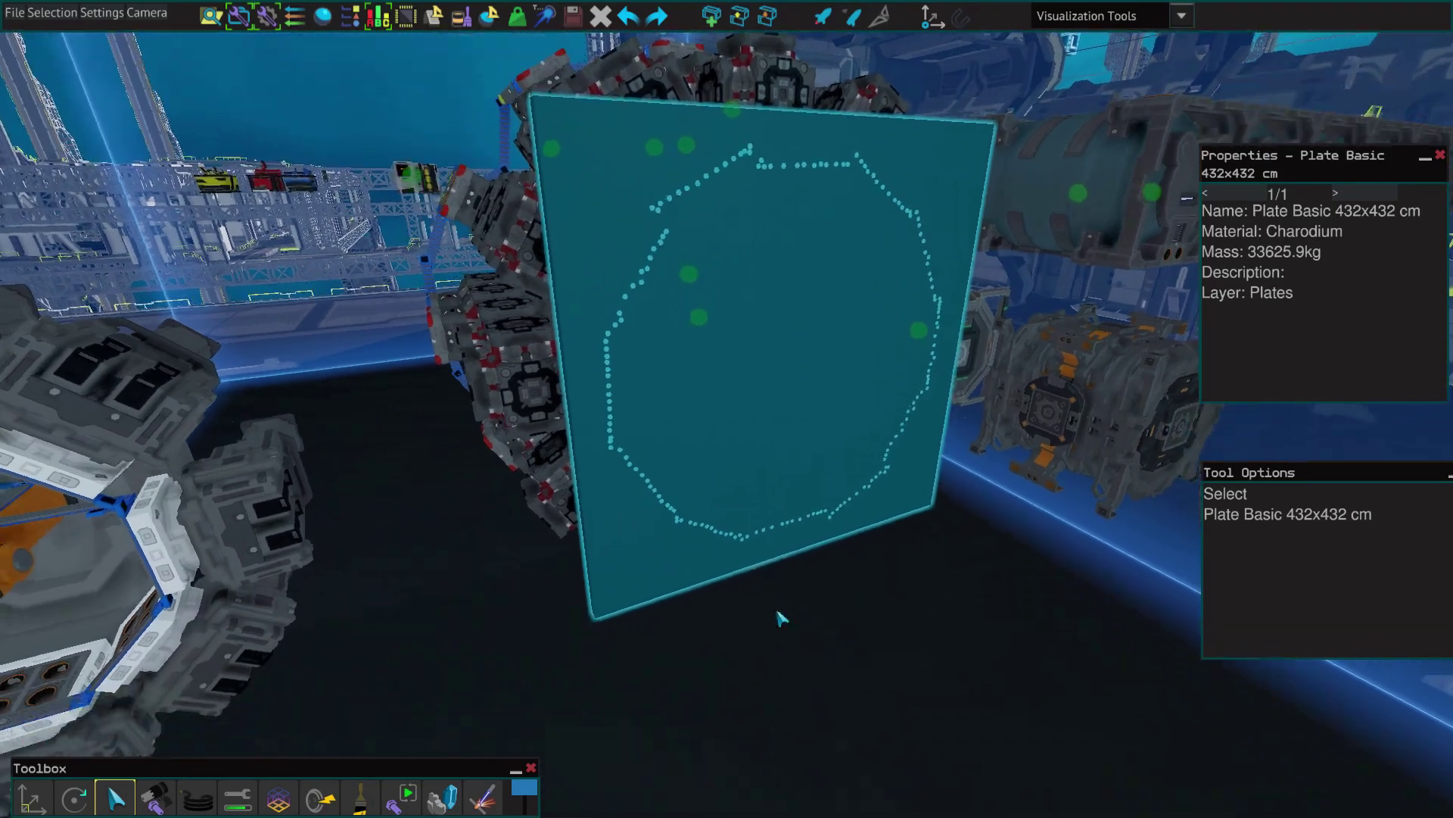
key("s")
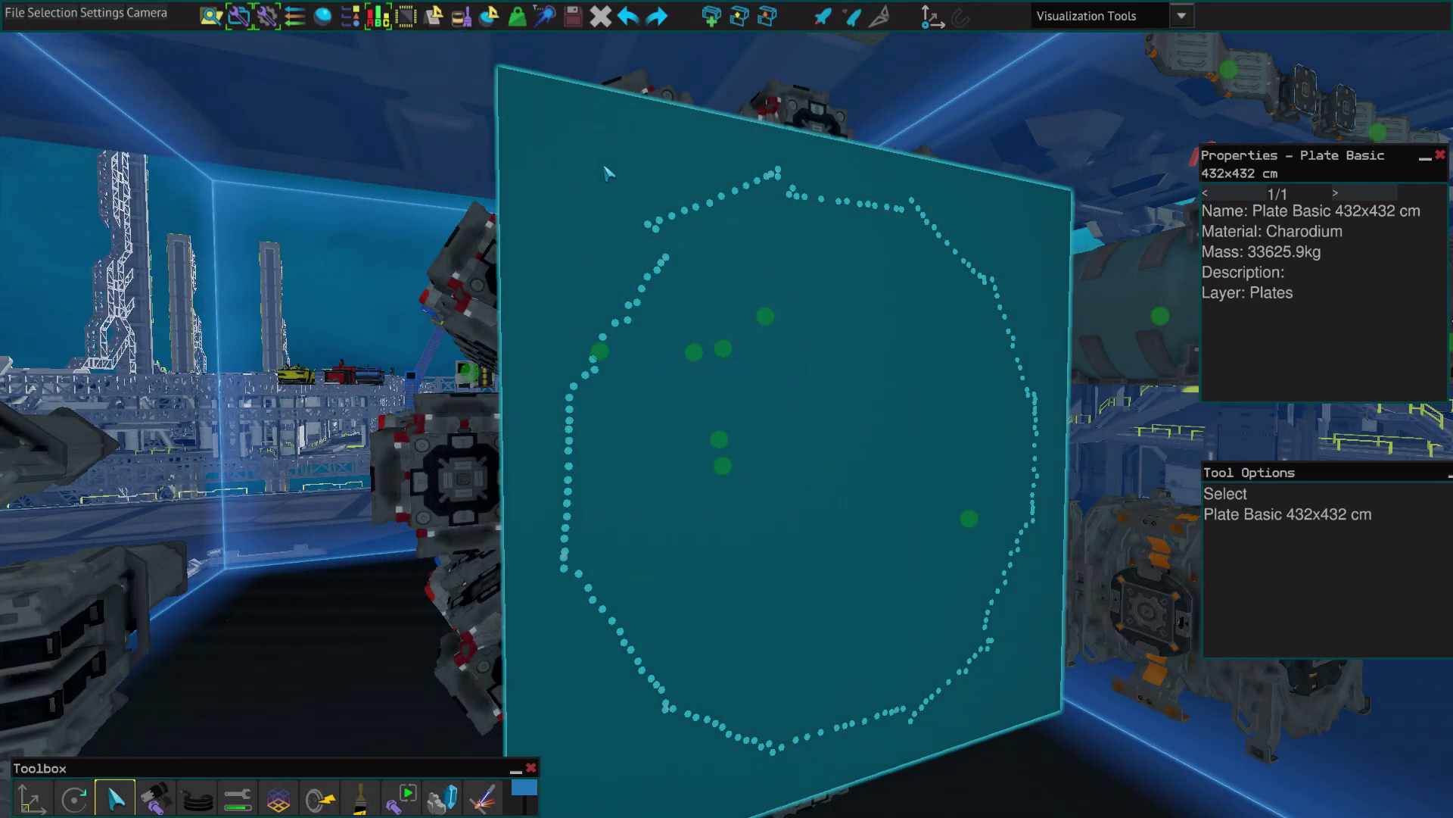
key("s")
left_click_drag(724, 363, 542, 370)
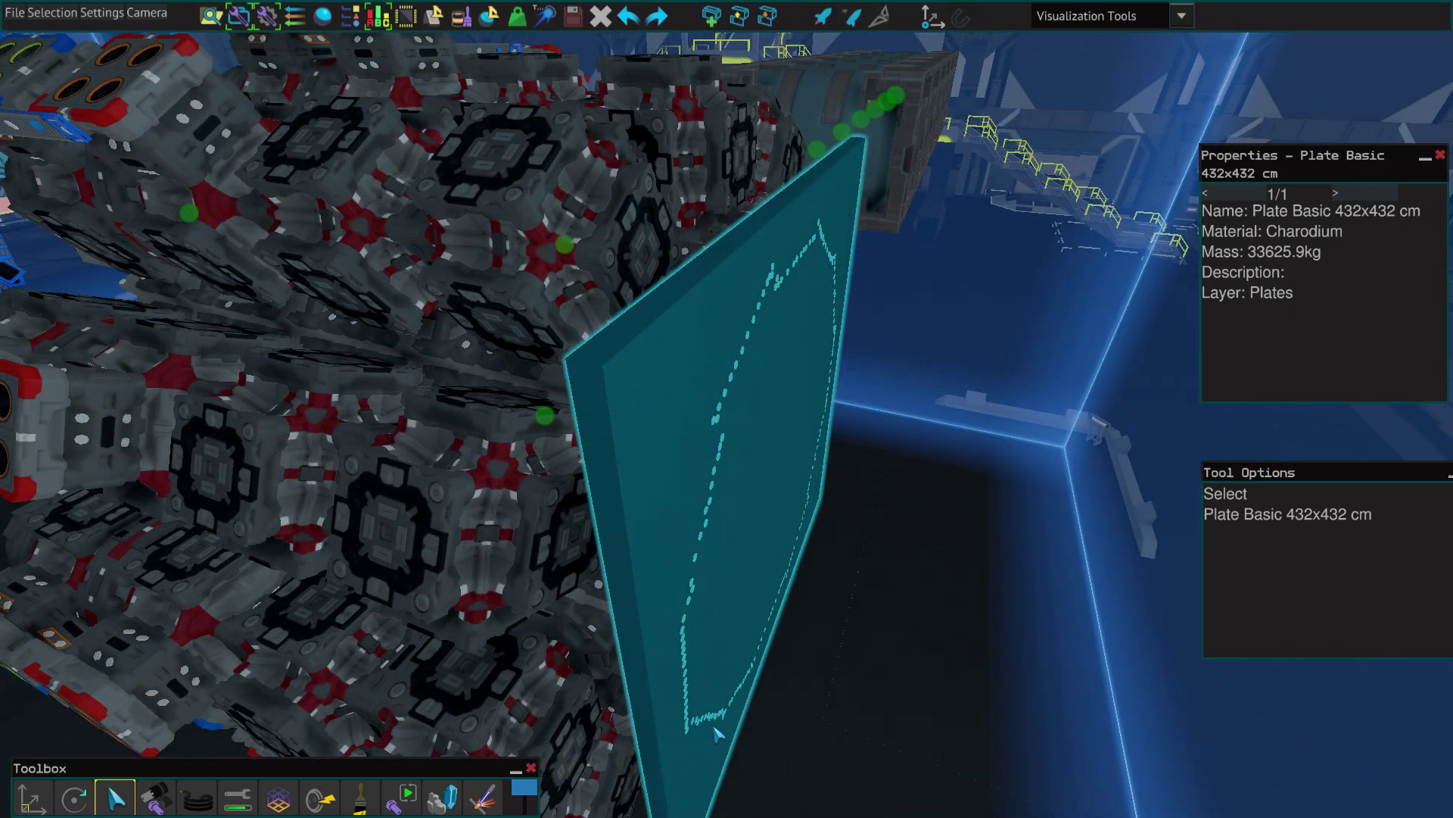
left_click(899, 558)
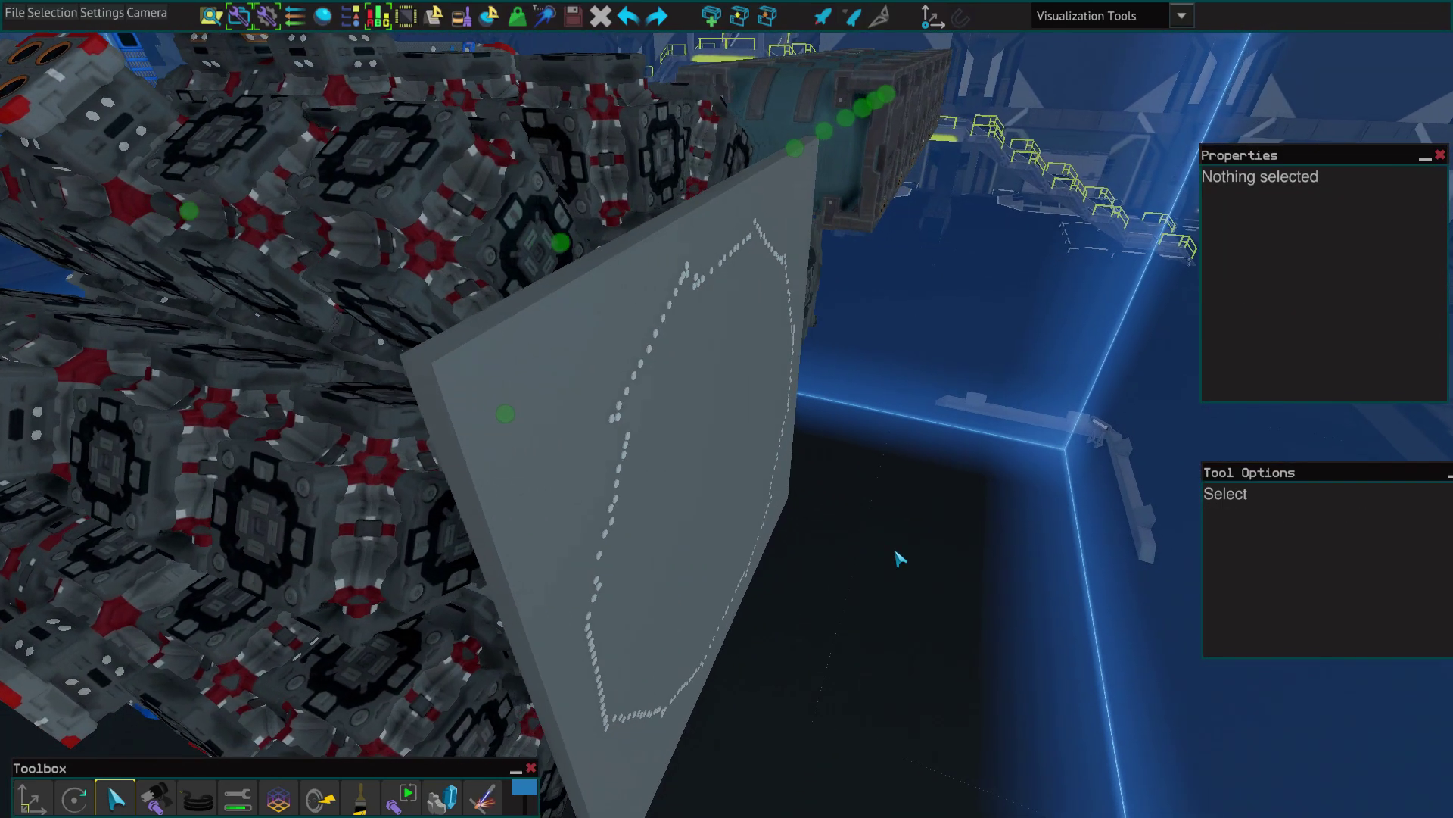
key("a")
key("a")
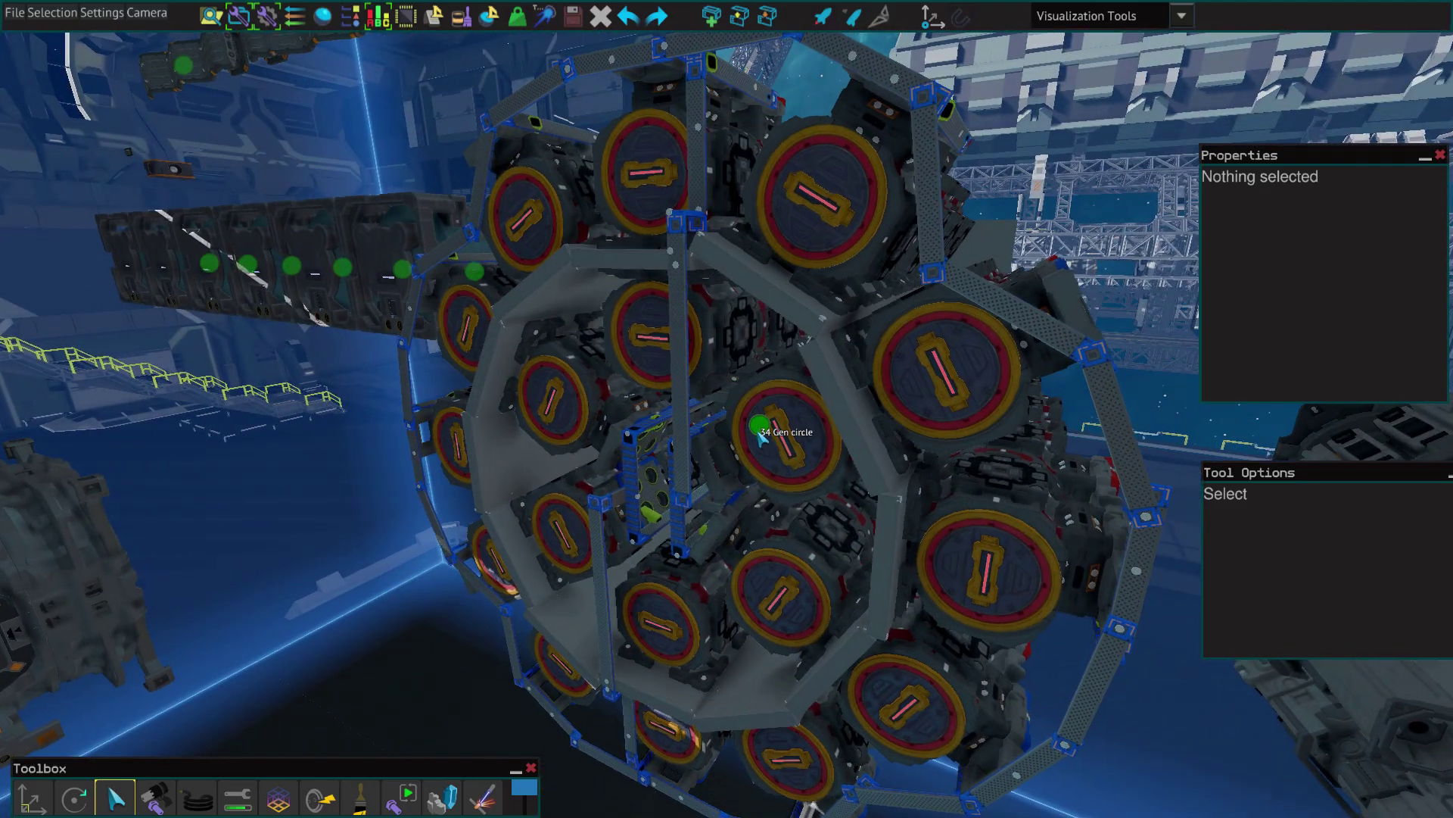
- Inspect a Generator Unit Tier 2 and a Generator Fuel Chamber Tier 2 on the ring
key("a")
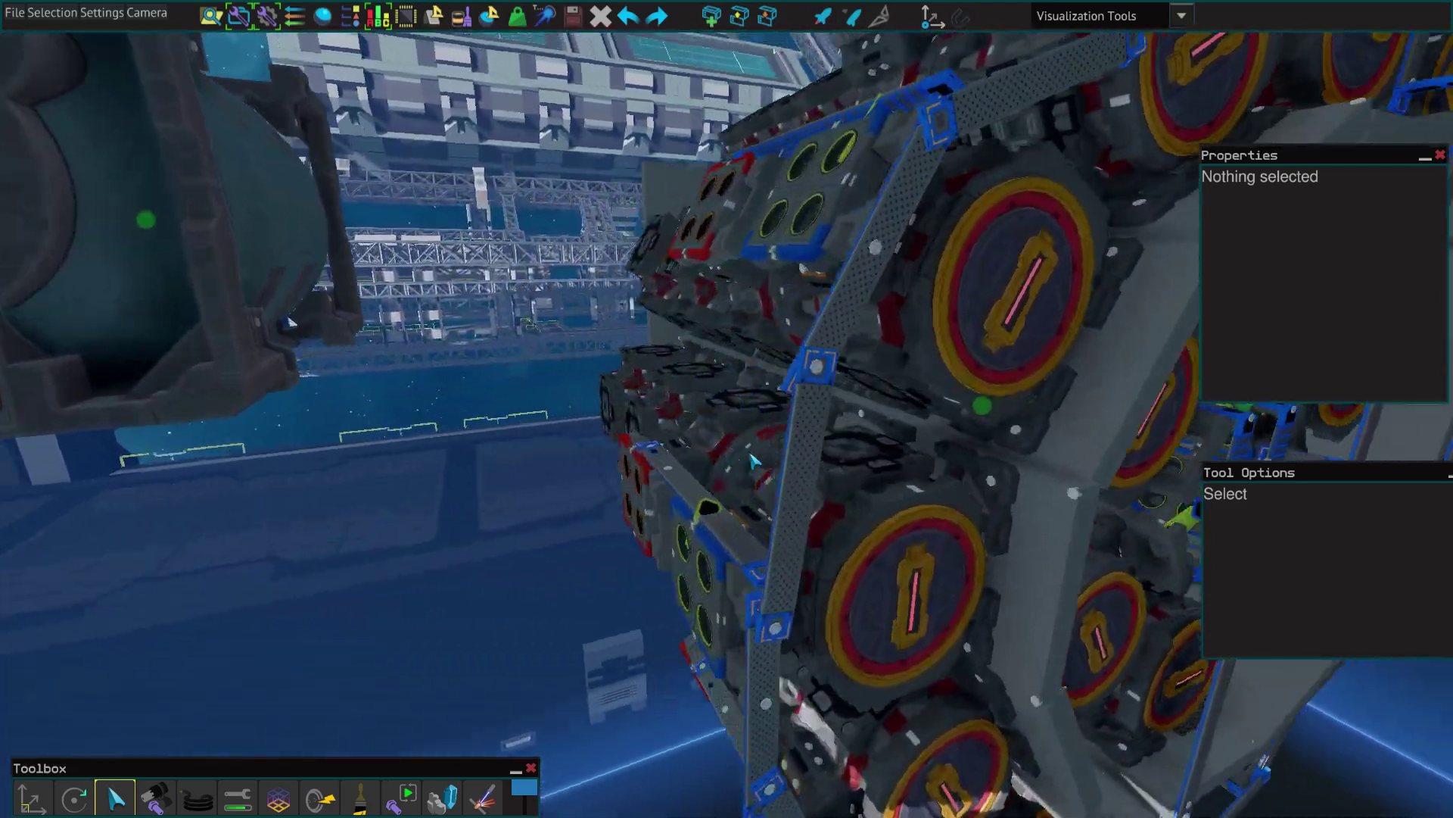
left_click(246, 426)
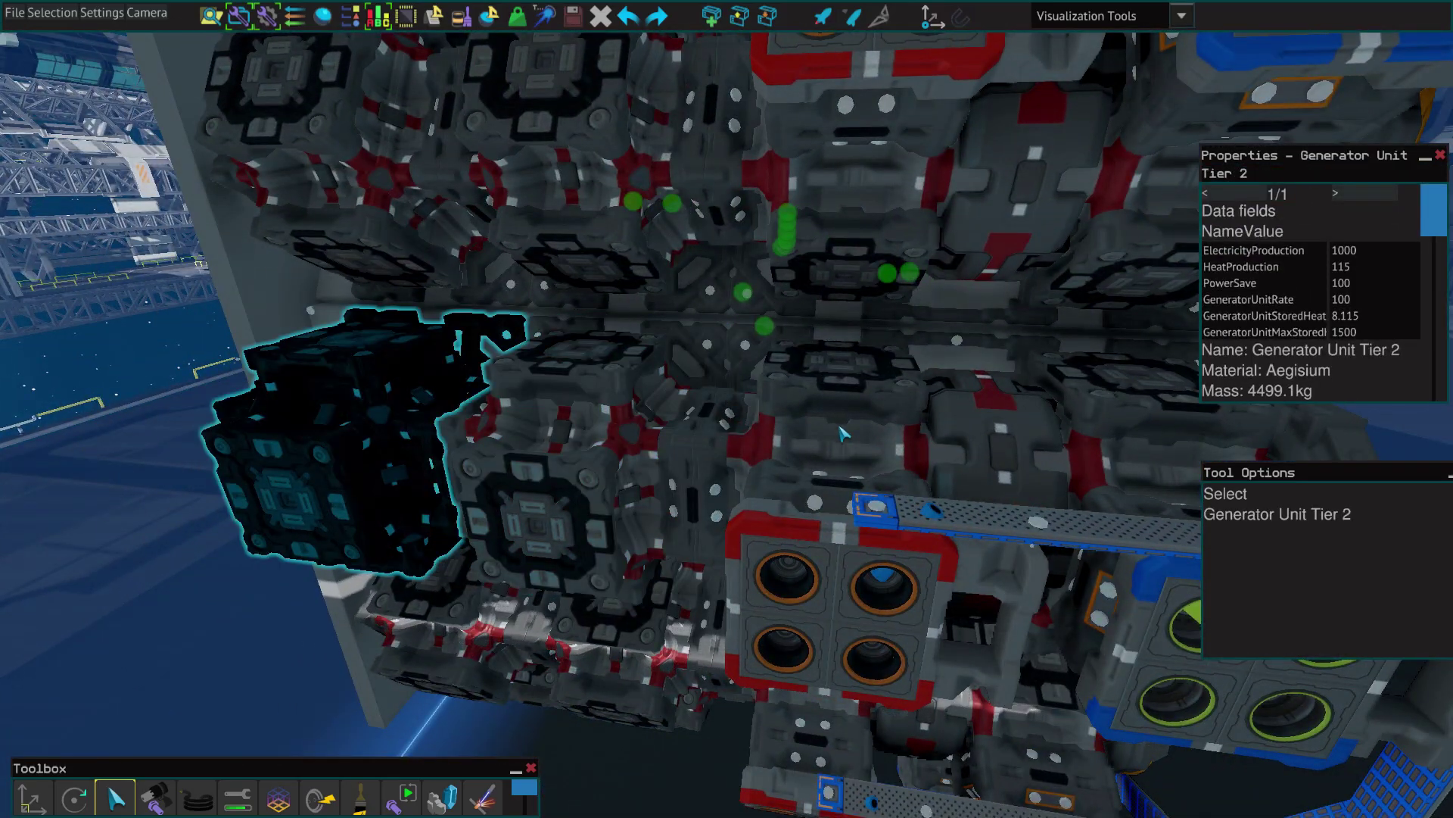
left_click(842, 433)
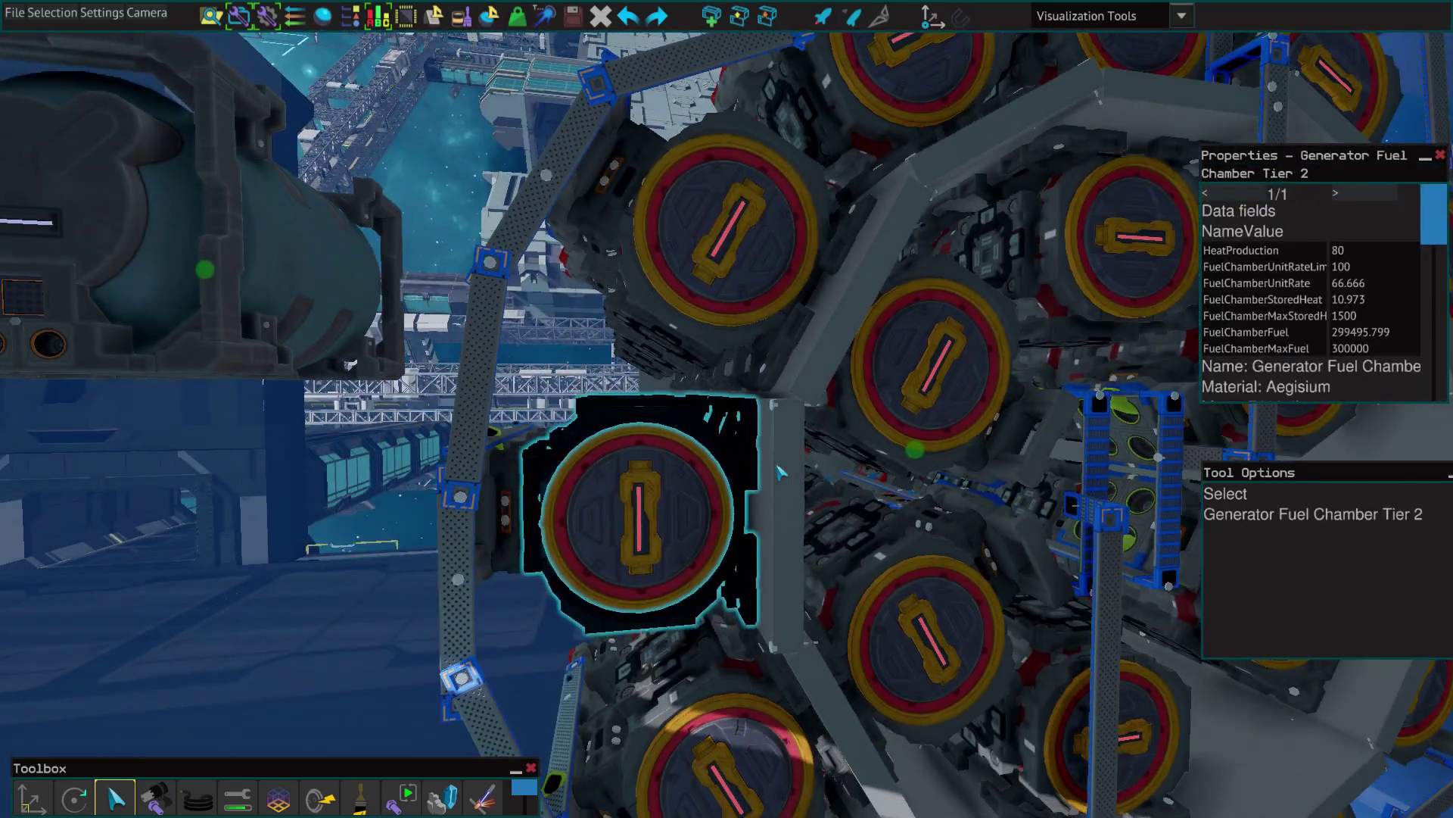
key("a")
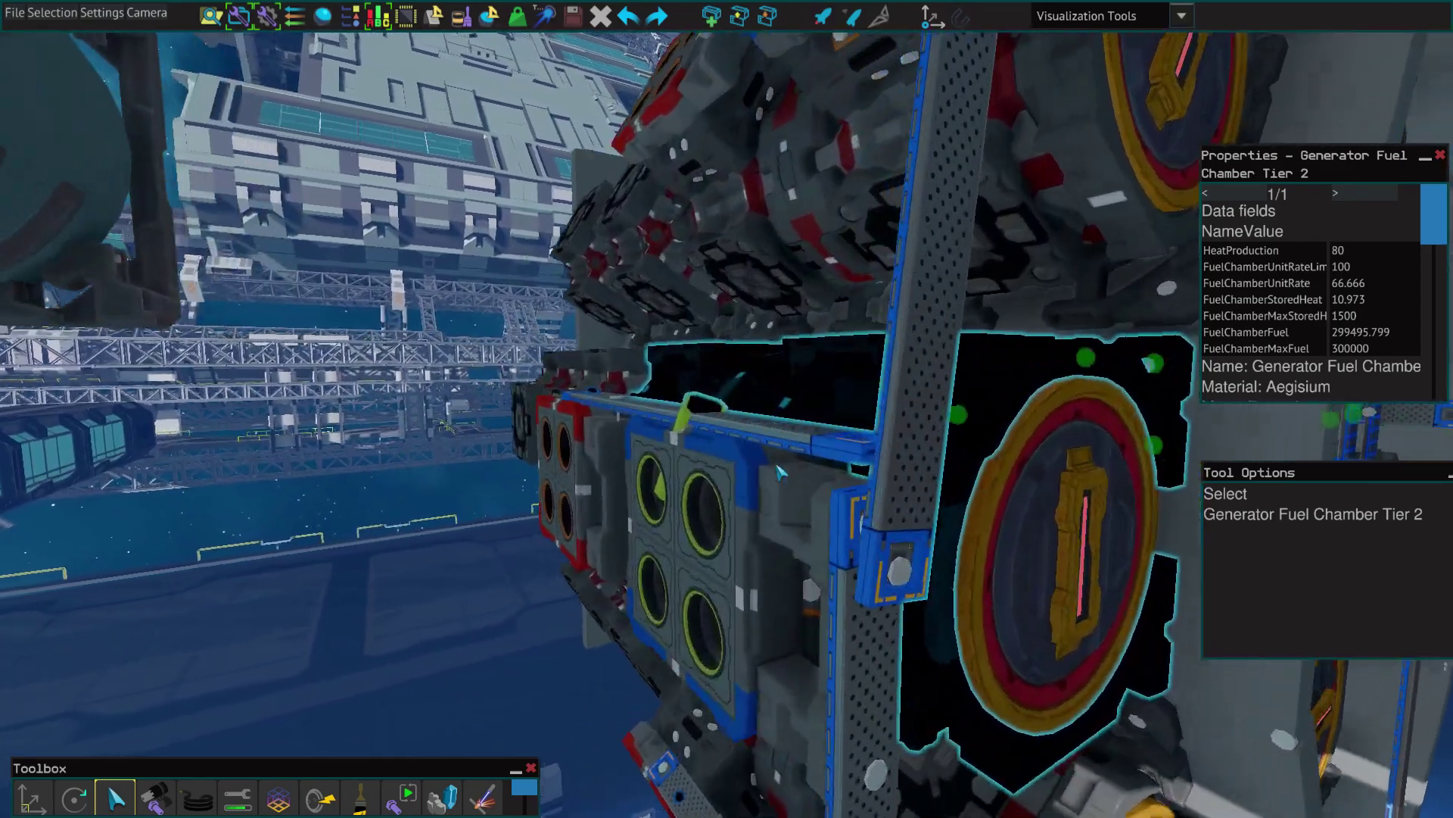
key("w")
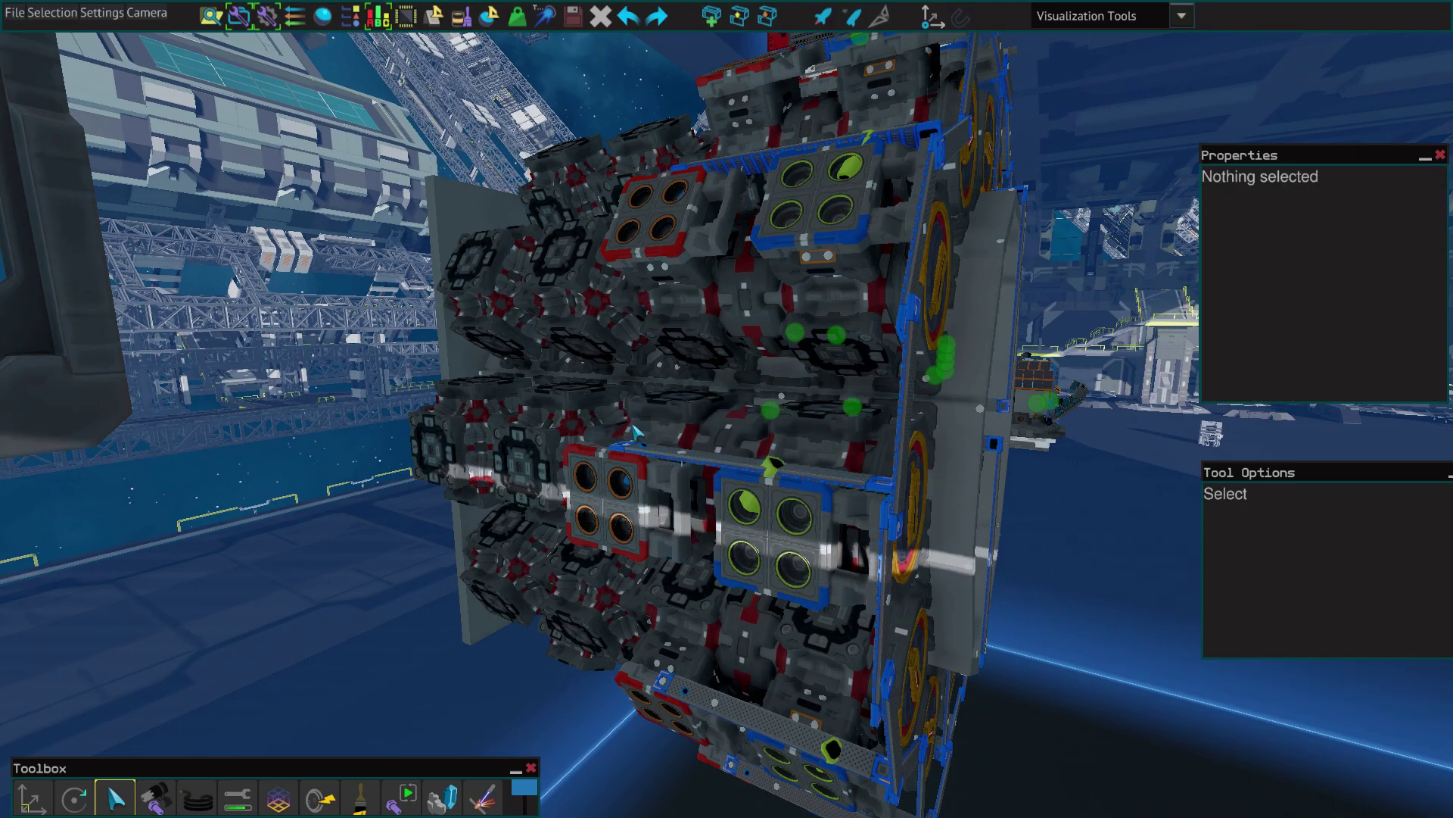
- Fly into the ring's central tunnel, inspect a Generator Unit Tier 2, and clear the selection
key("a")
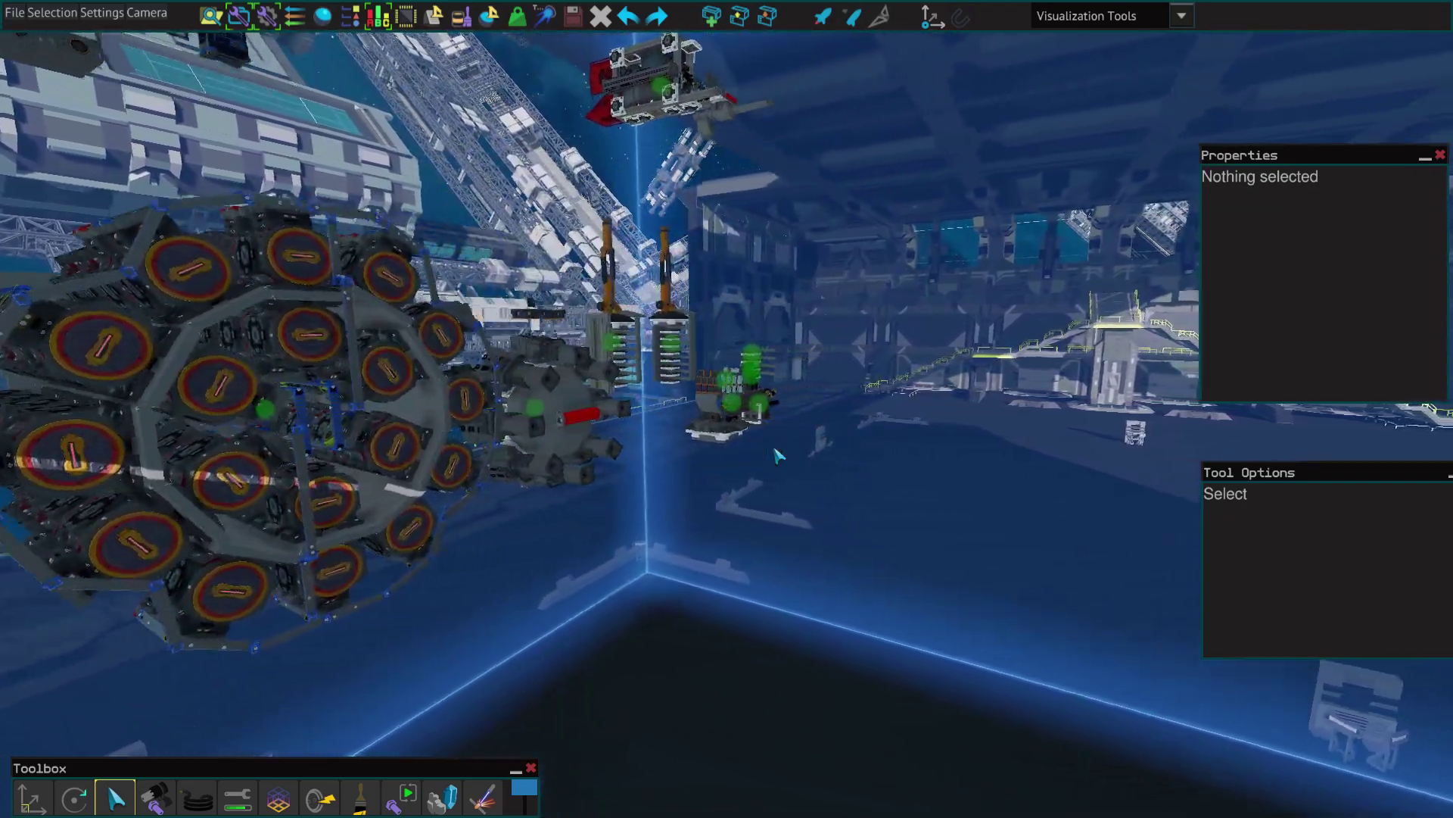
key("w")
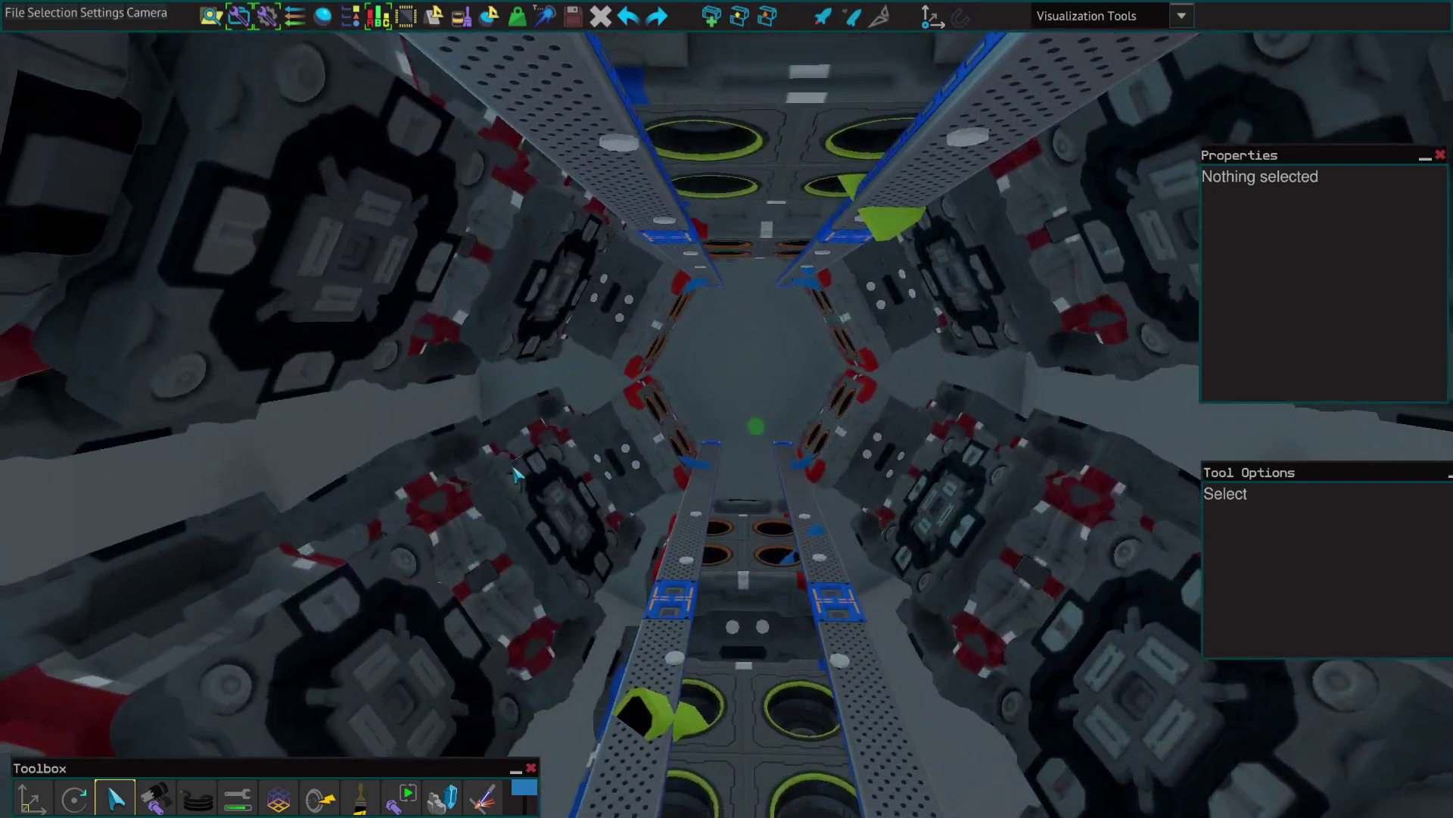
left_click(553, 505)
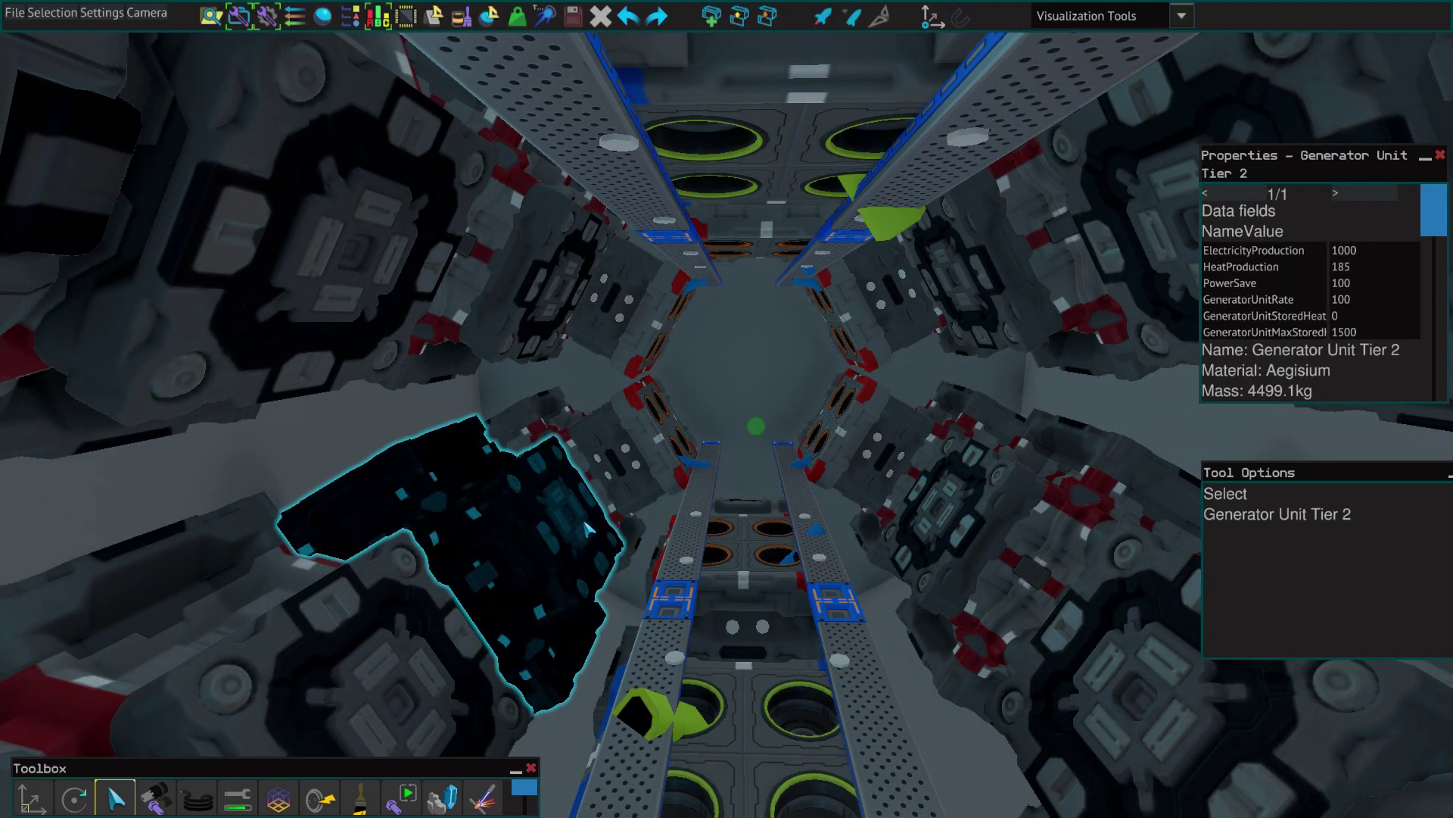
key("s")
key("Escape")
- Select the whole 34 Gen circle assembly and switch to the Move tool
key("ctrl+a")
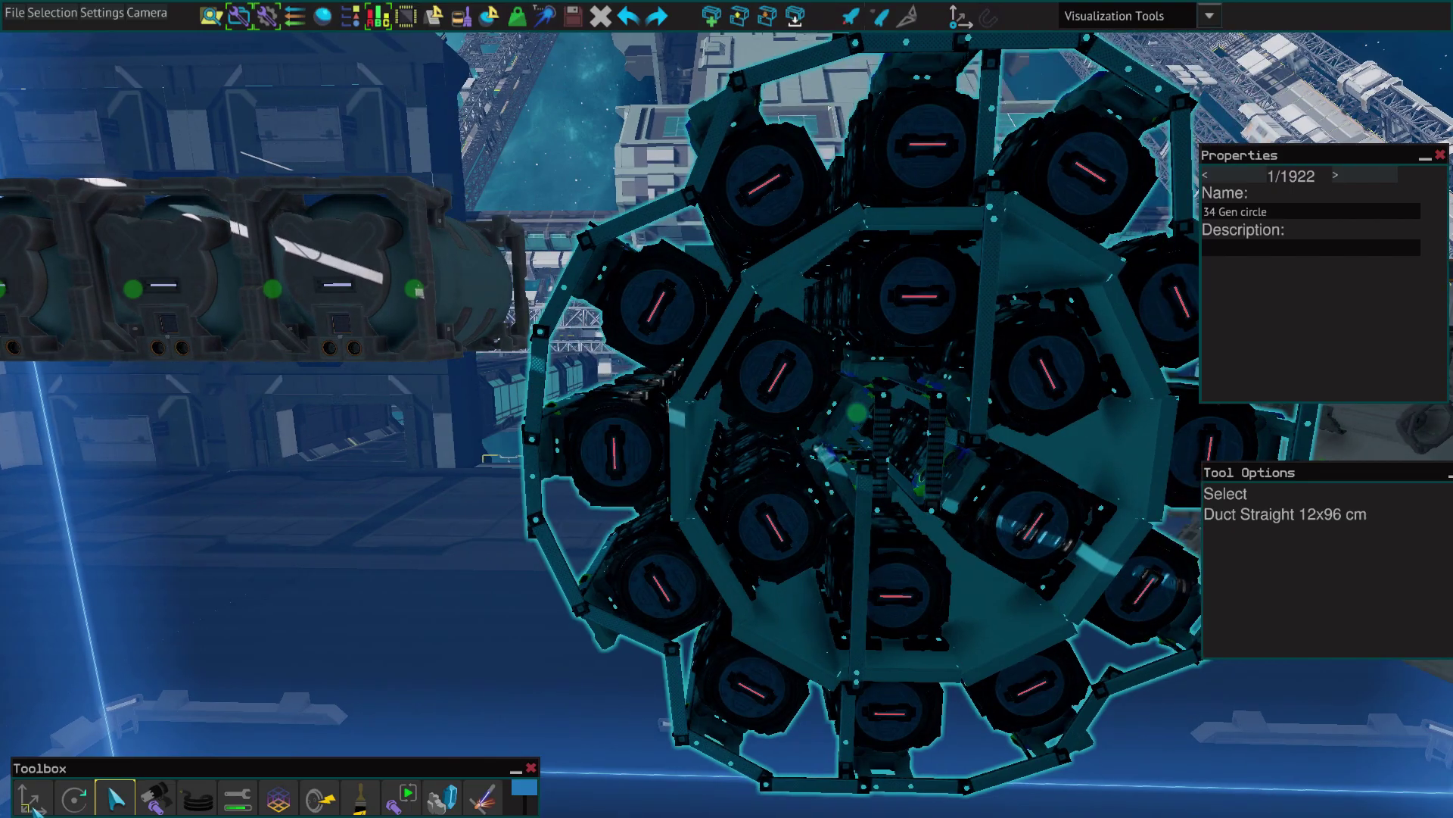
left_click(31, 797)
key("s")
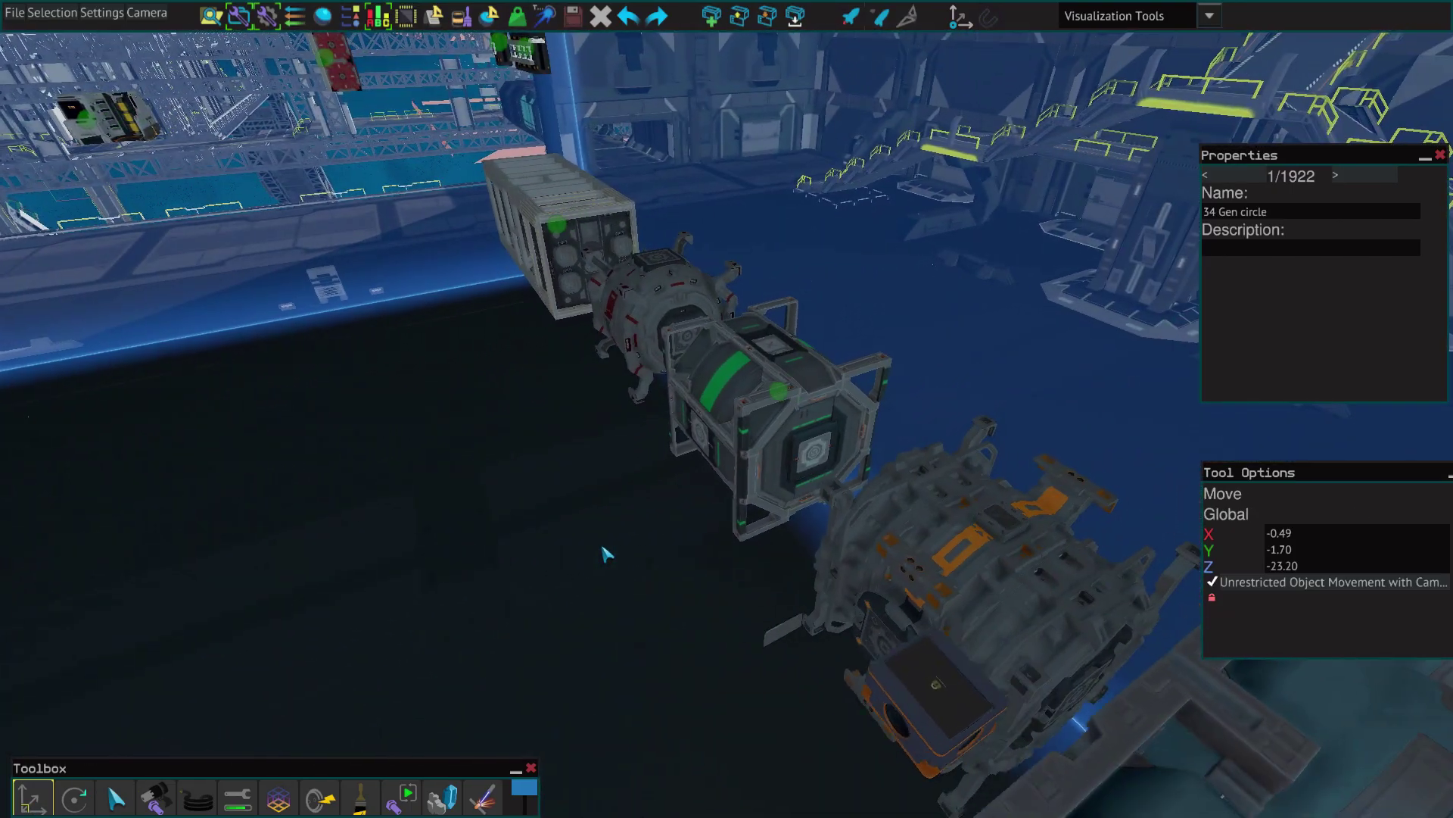
key("w")
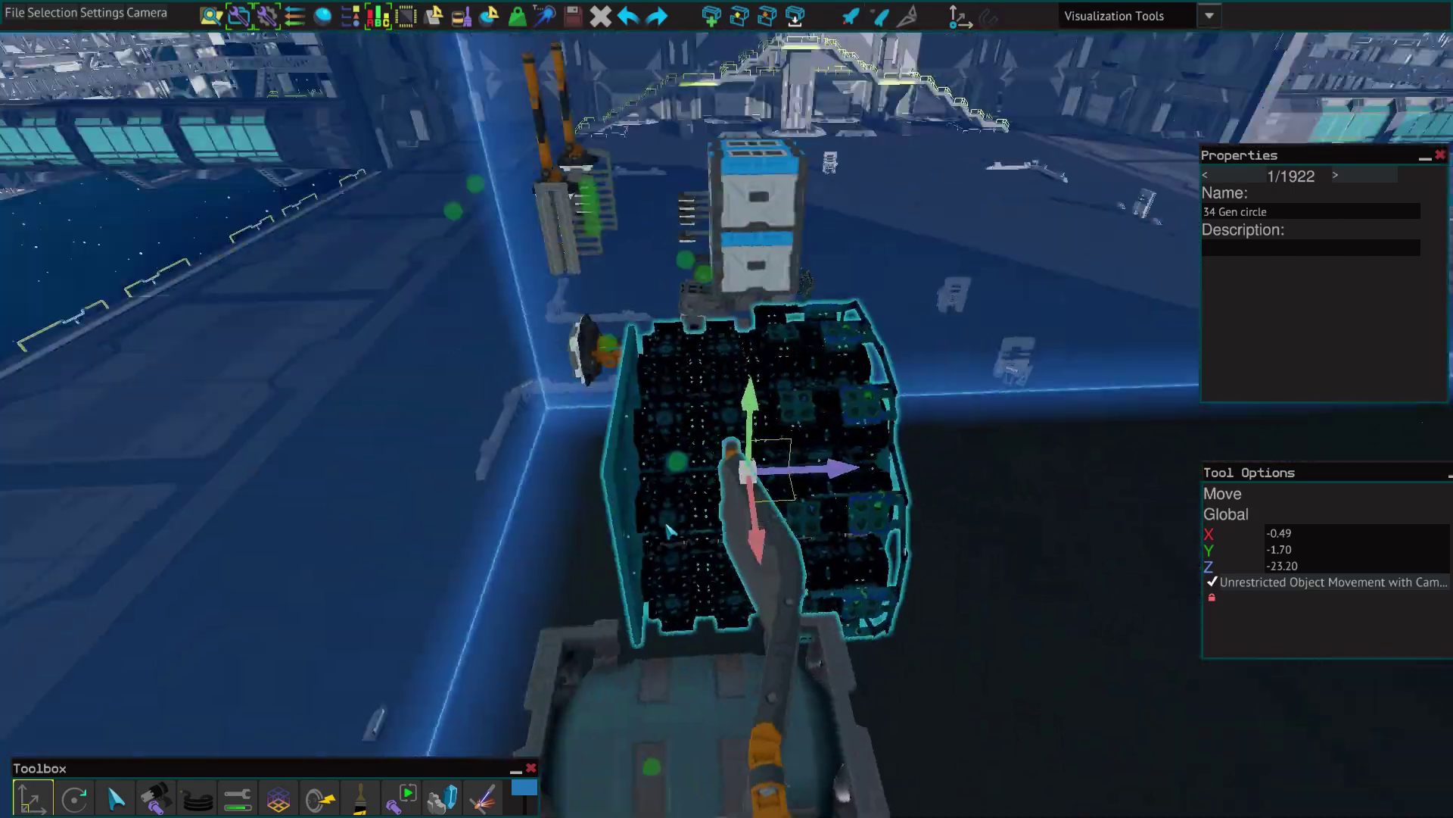
key("w")
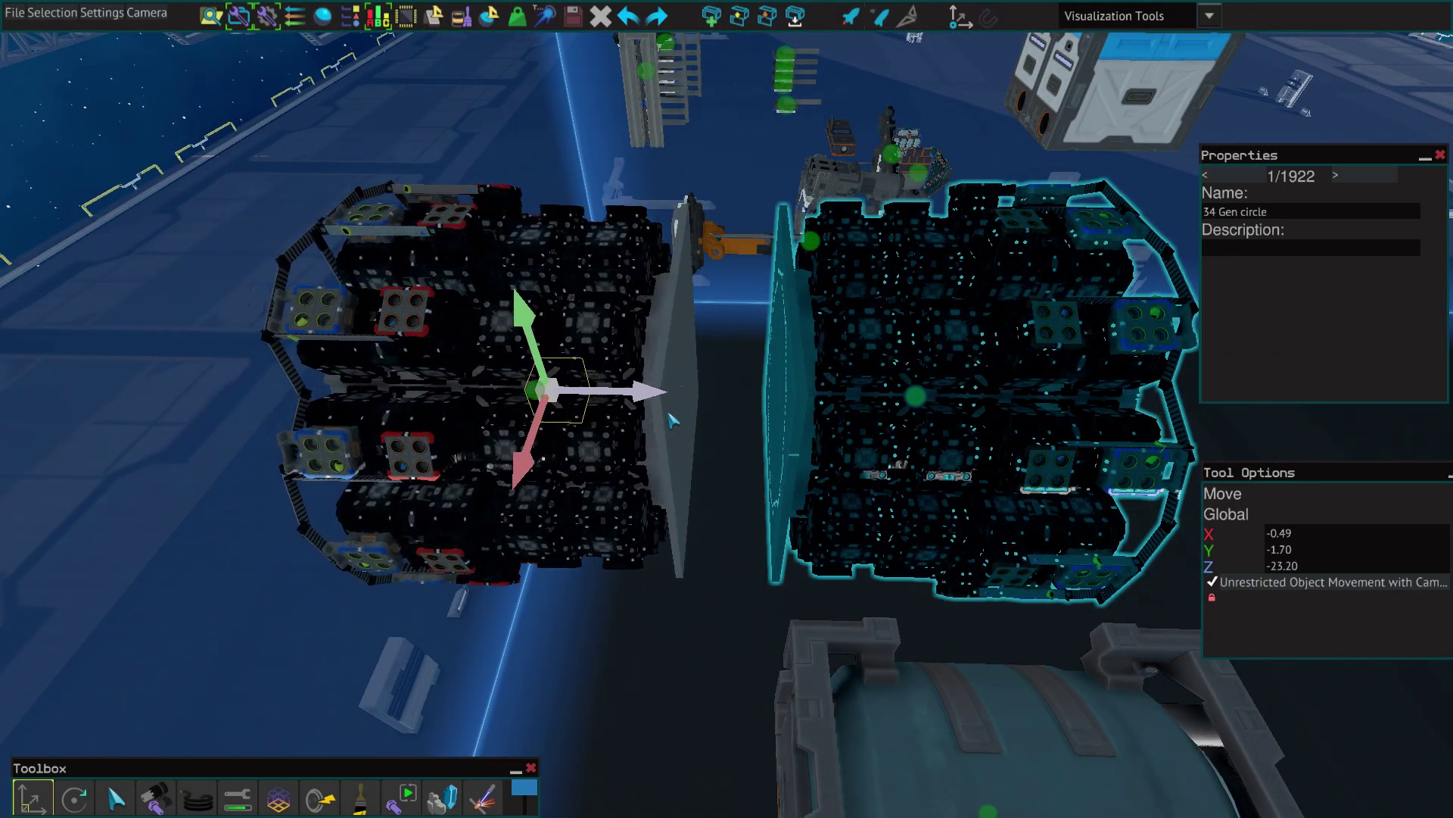
left_click(734, 420)
left_click(665, 649)
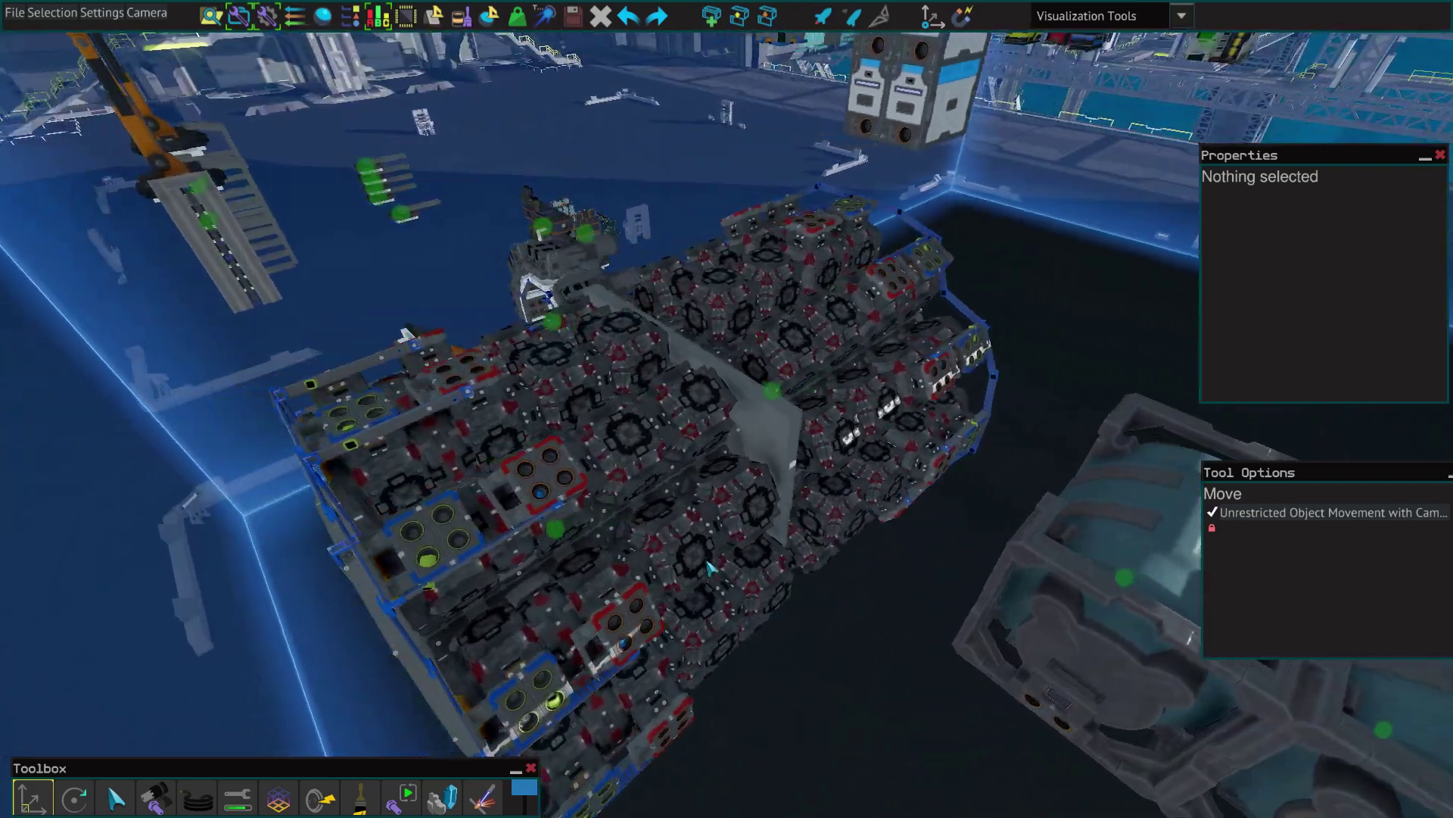
- Survey the ship and reselect the 34 Gen circle assembly, now at X -0.49, Y -1.70, Z -23.20
key("w")
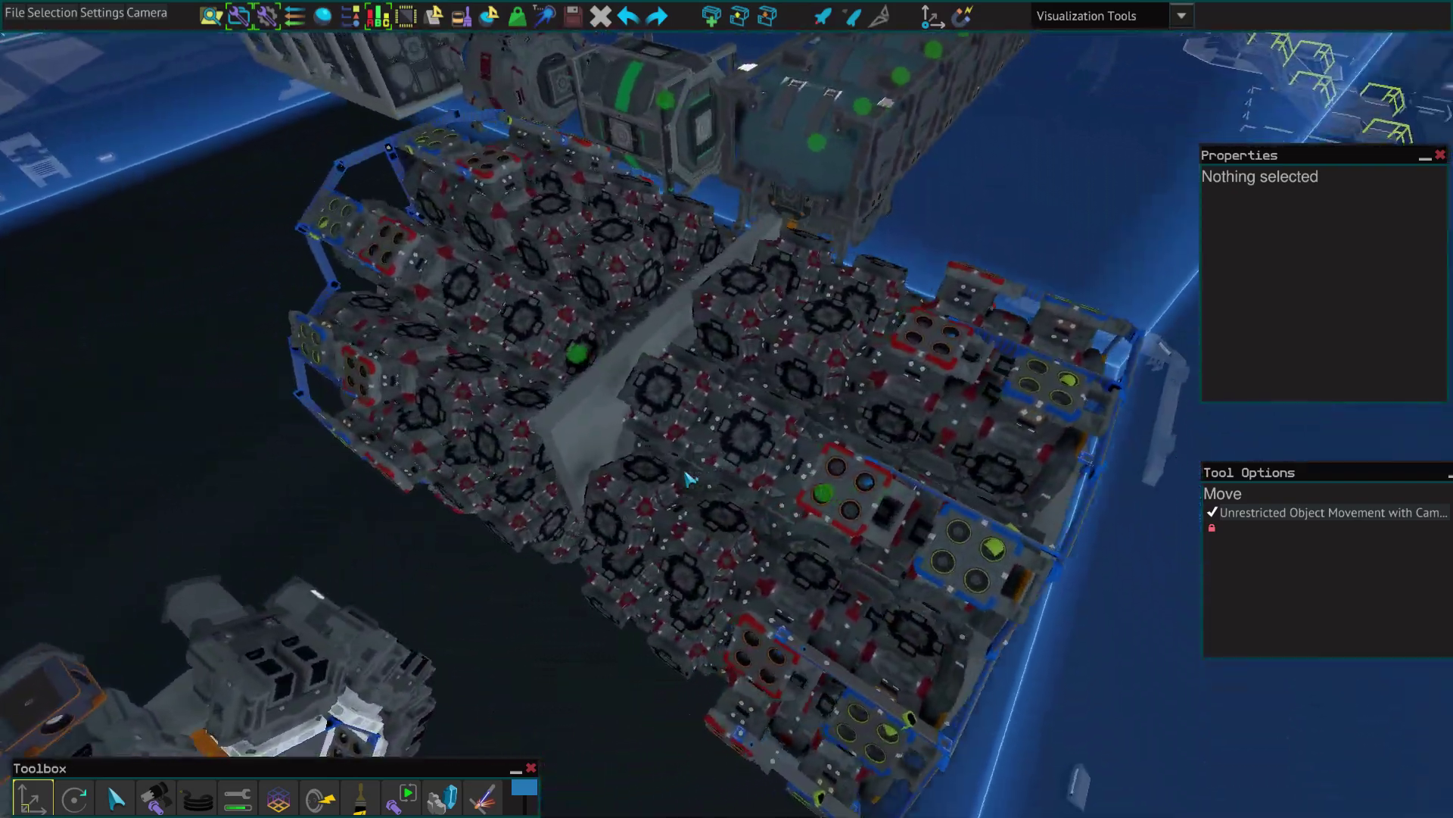
key("w")
key("s")
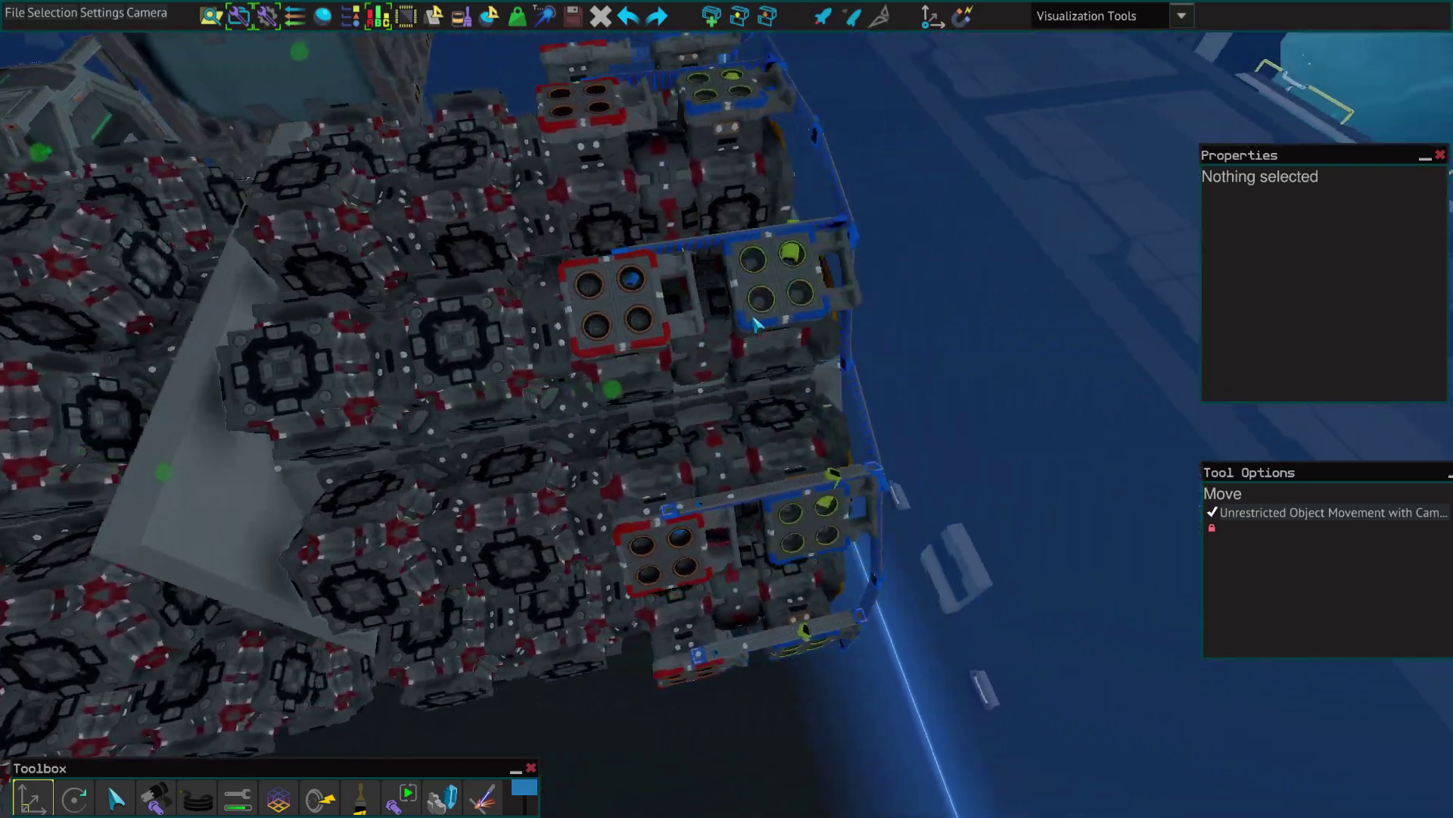
key("w")
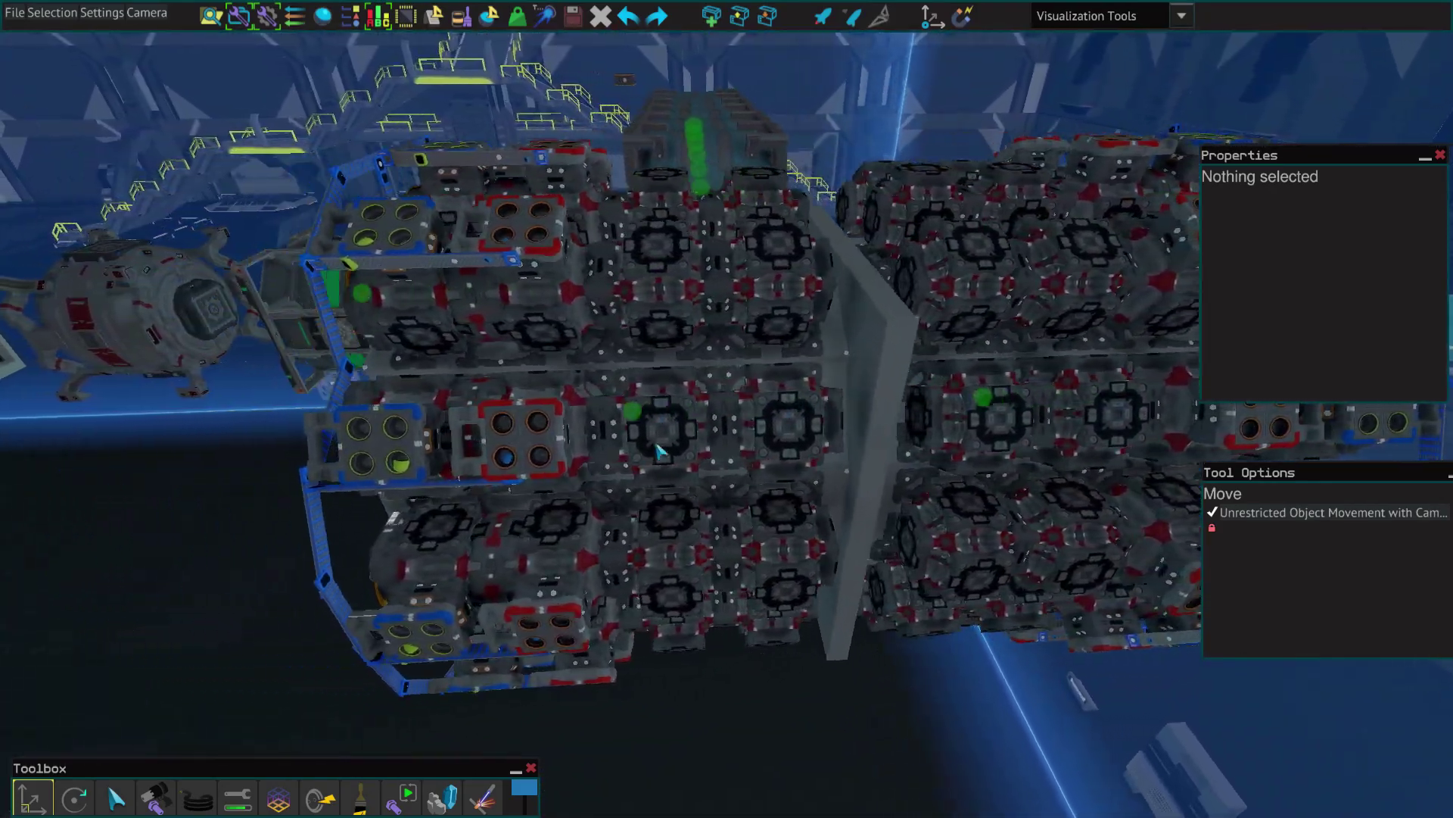
key("s")
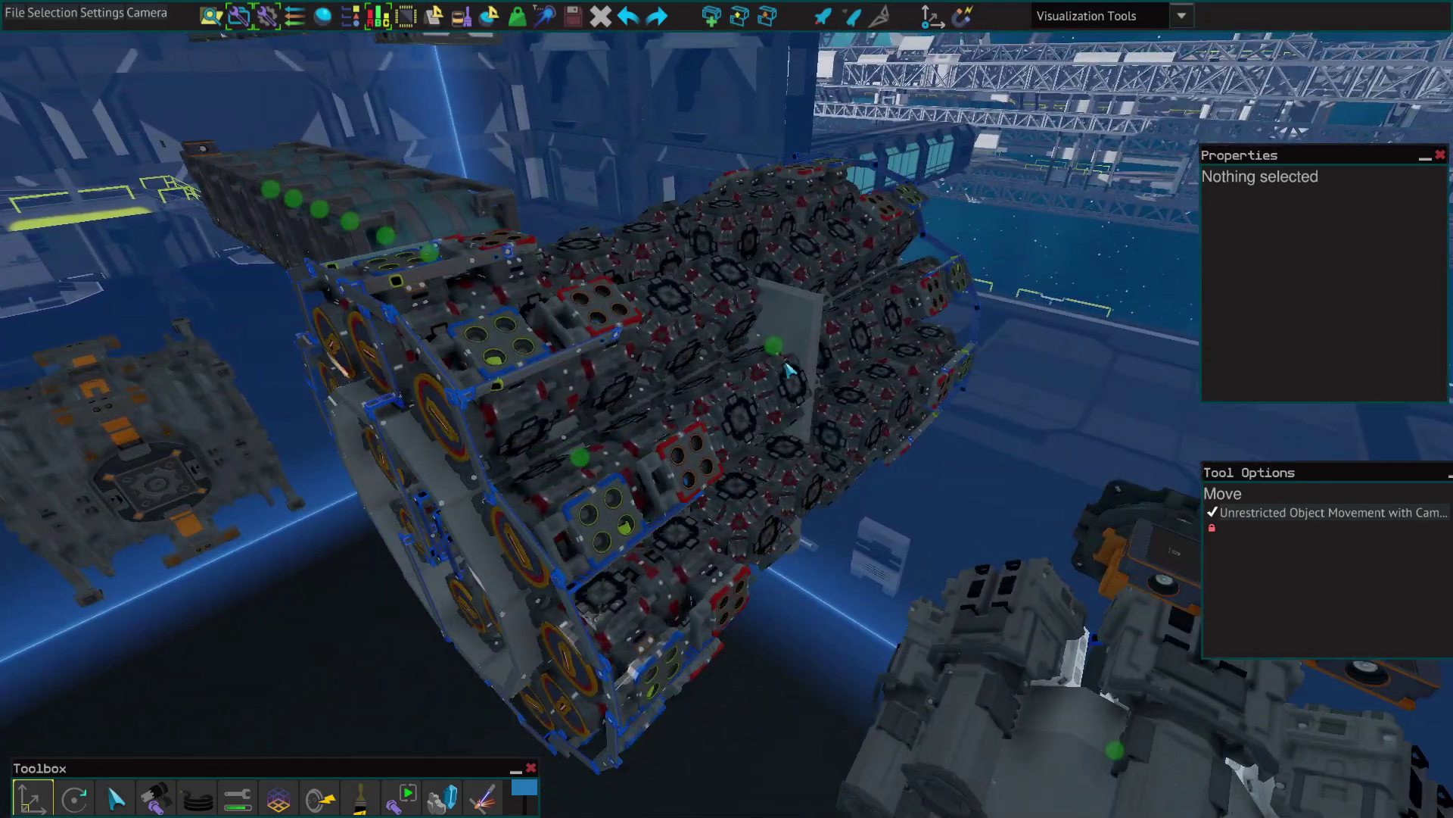
left_click(780, 354)
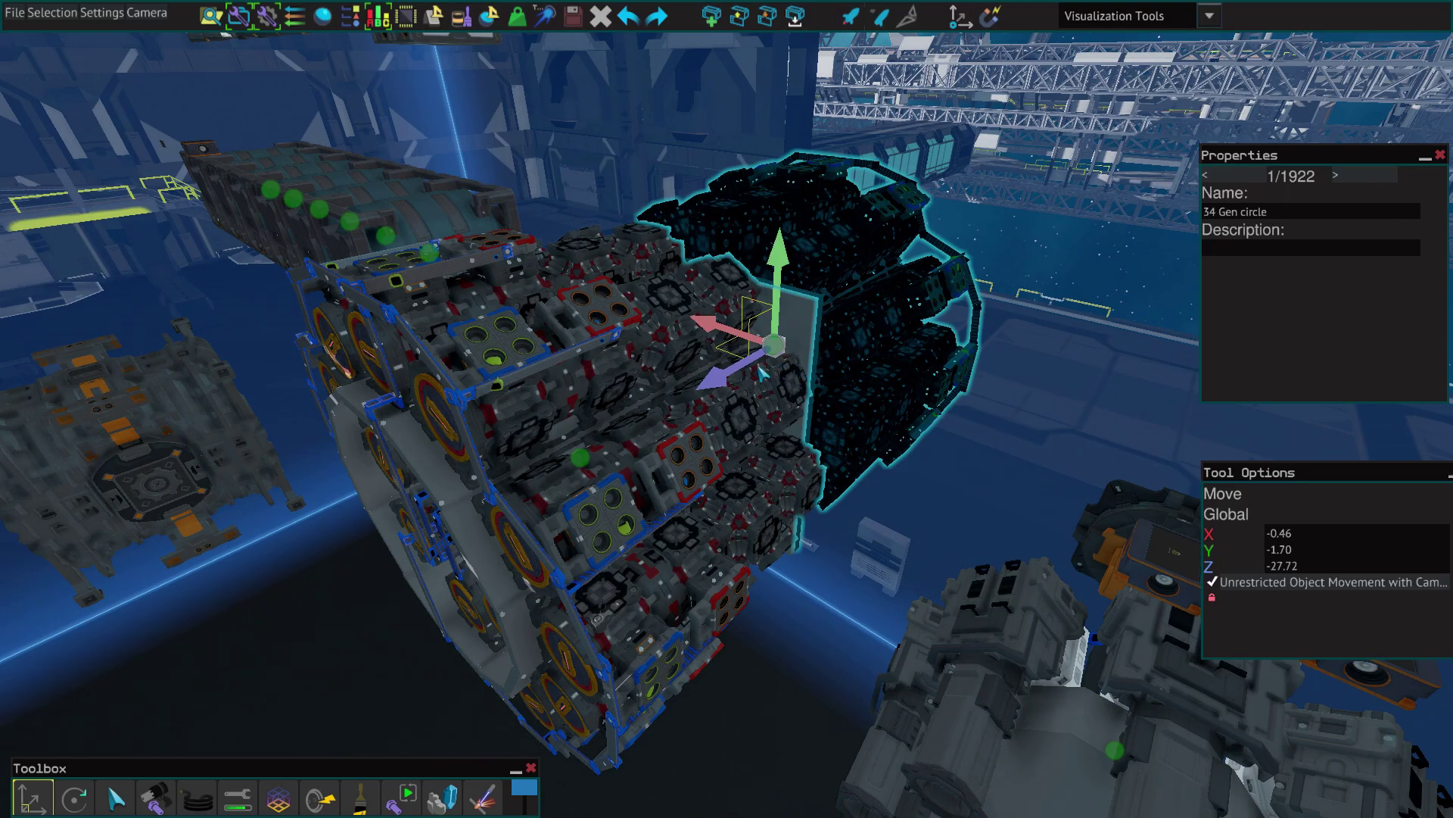
key("s")
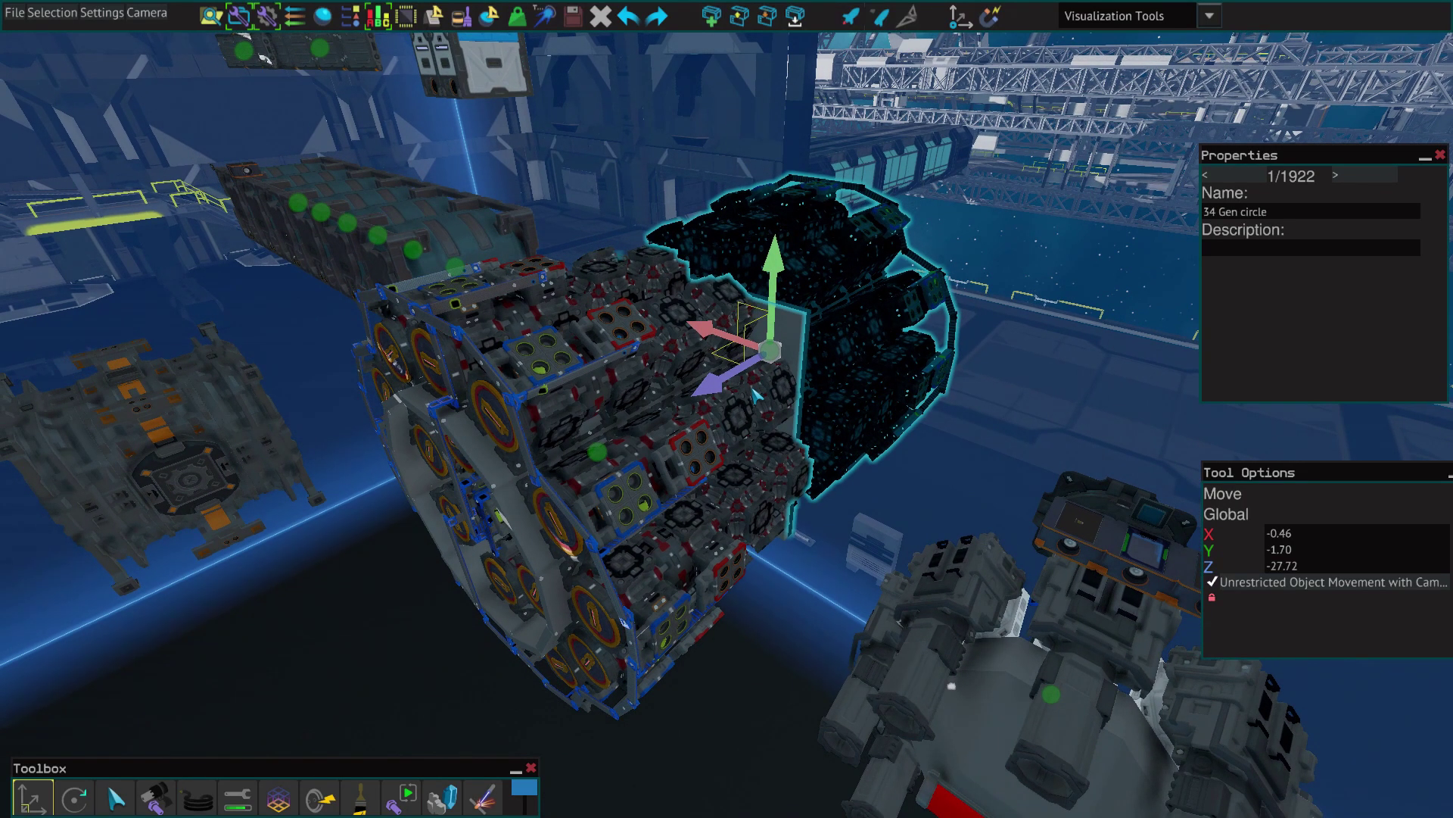
key("Delete")
- Circle the module cluster to check the assembly's placement
key("w")
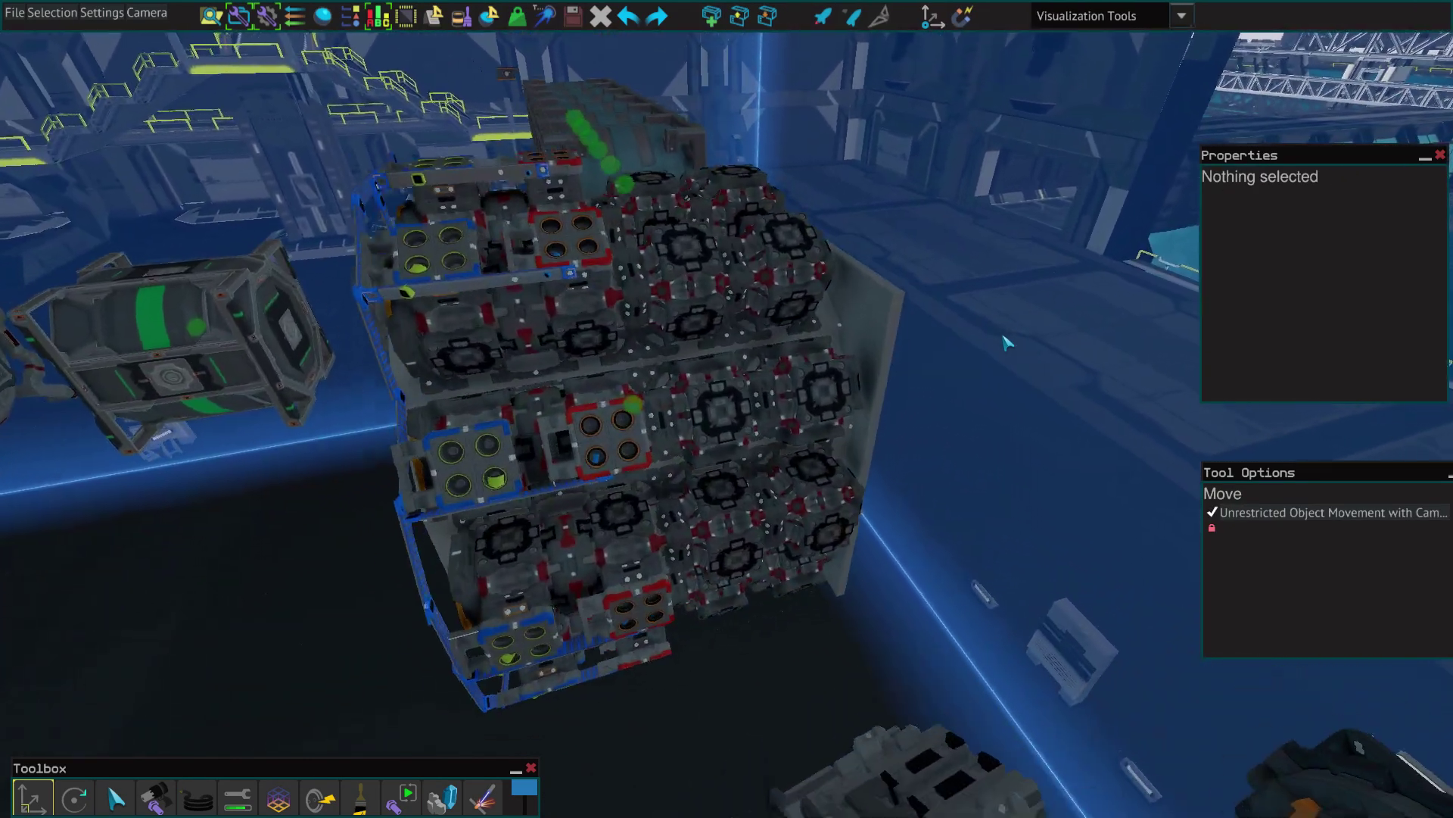
key("a")
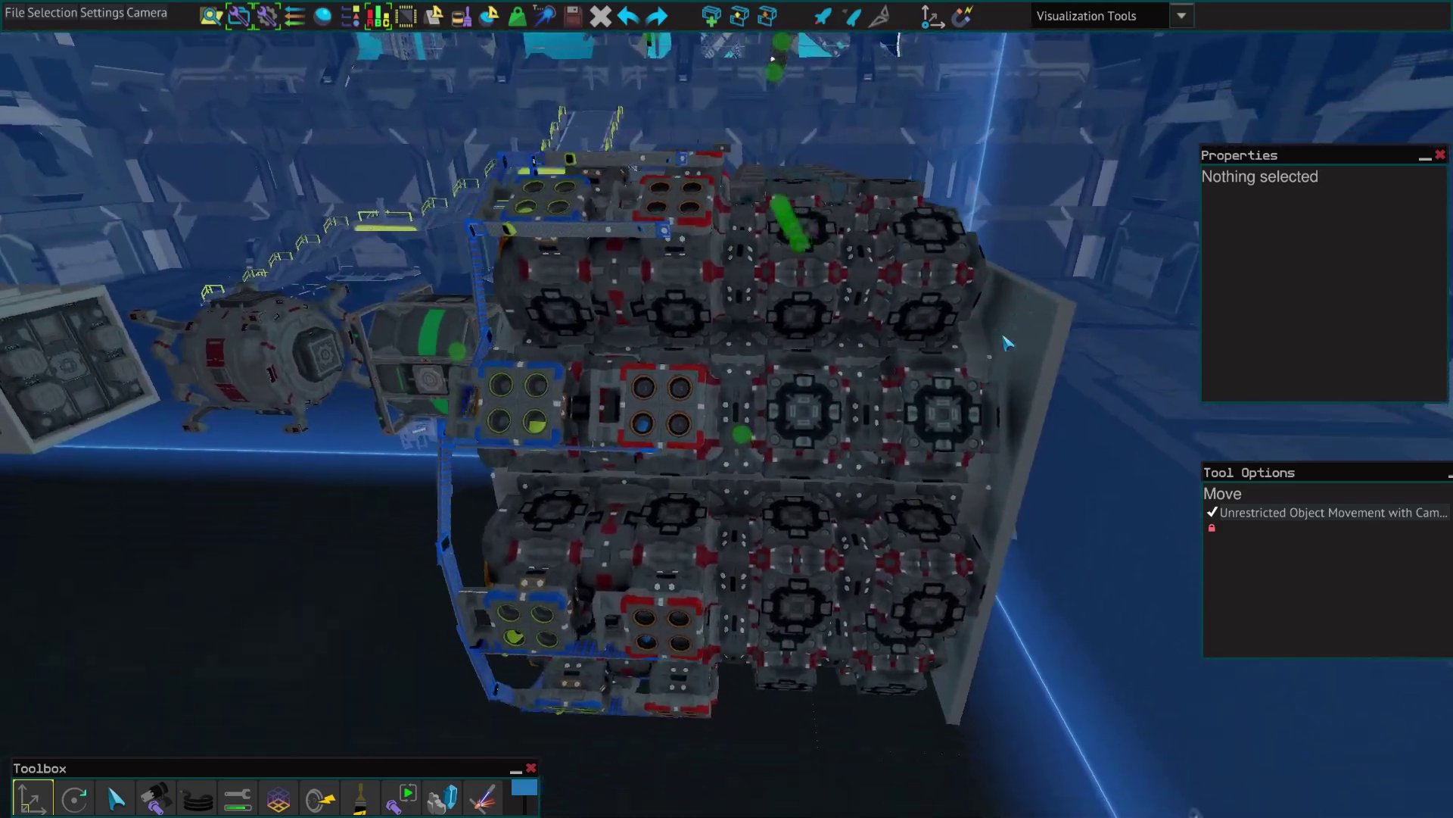
key("a")
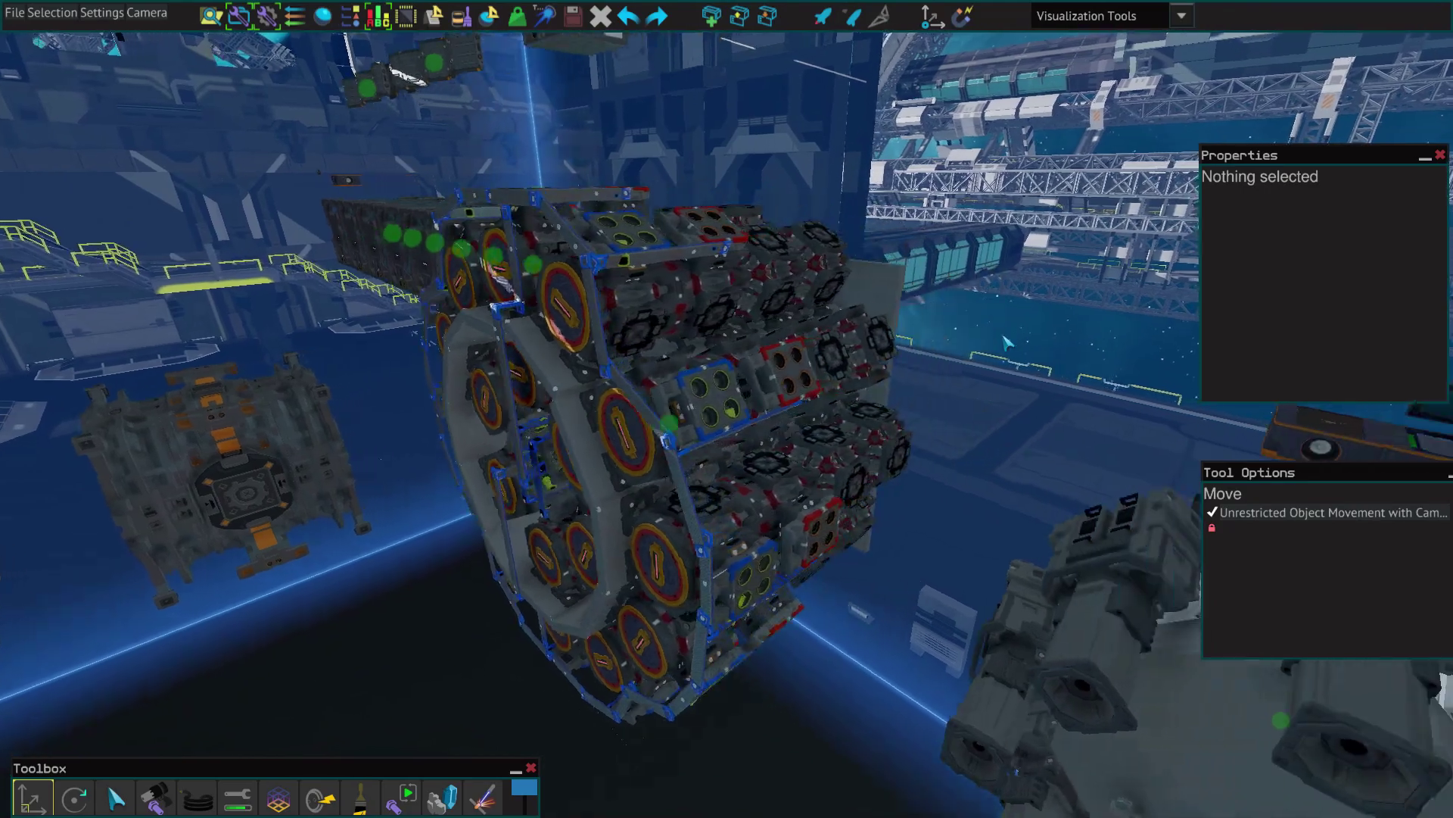
key("a")
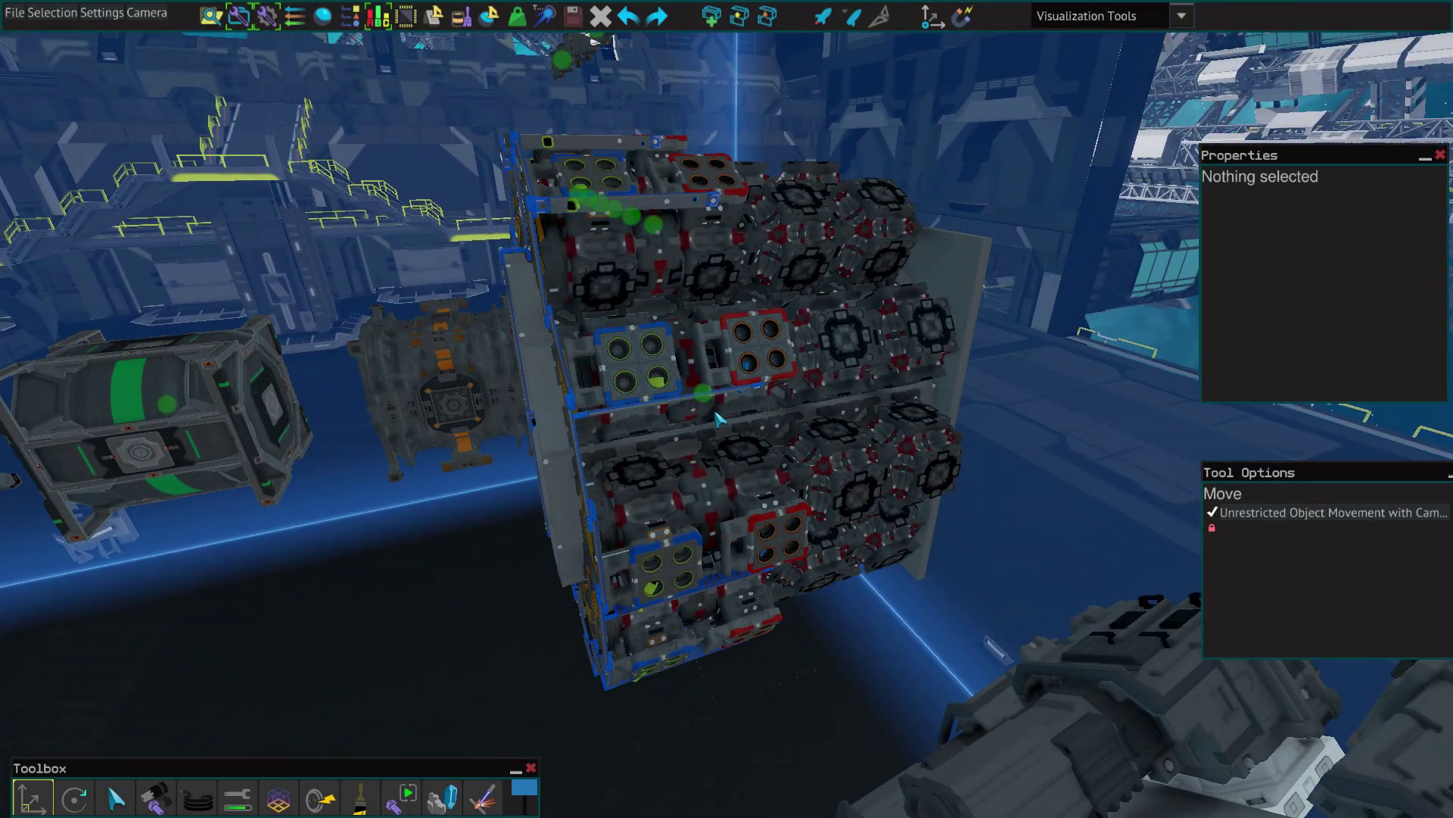
left_click(408, 575)
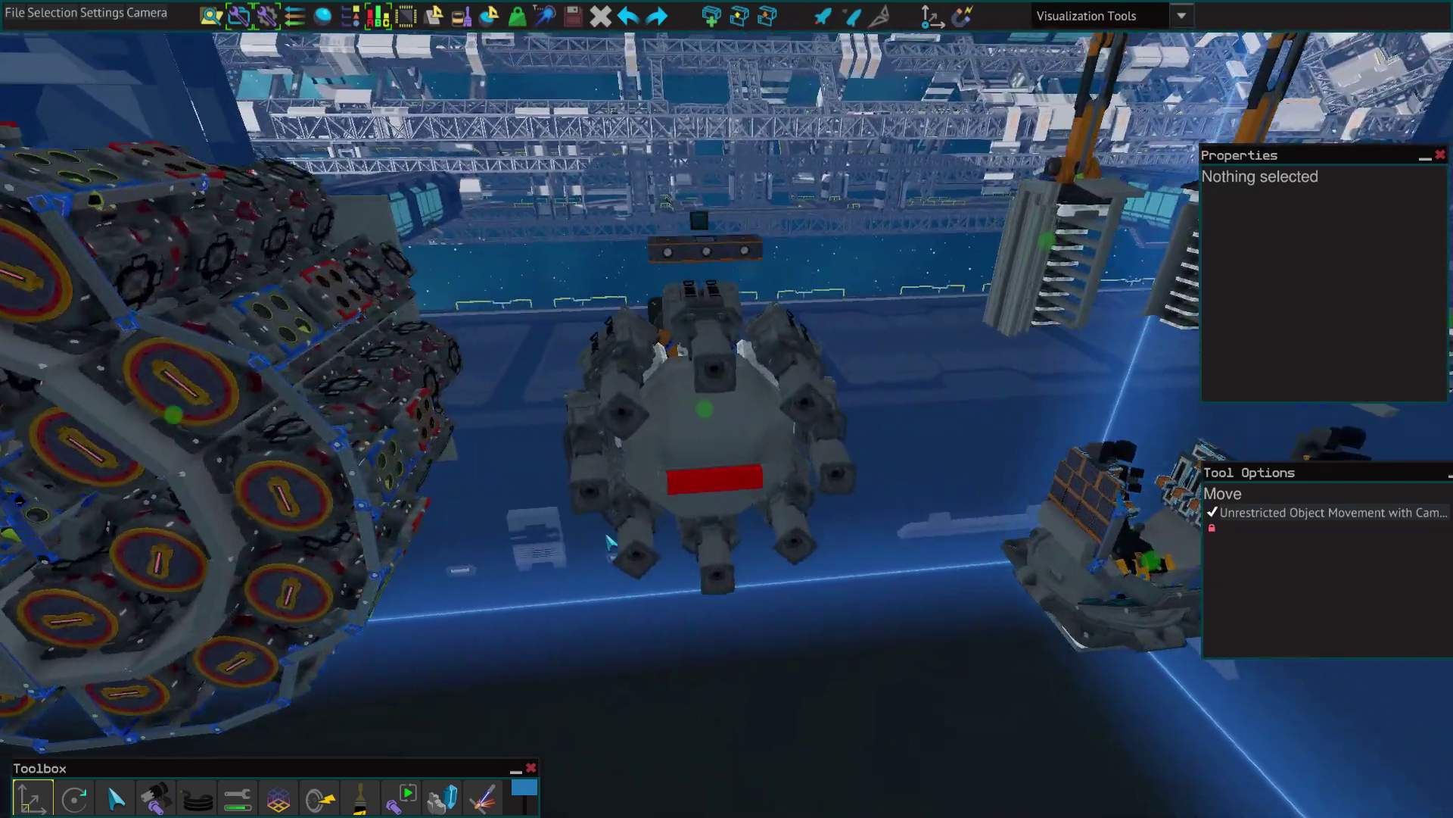
key("w")
left_click(692, 409)
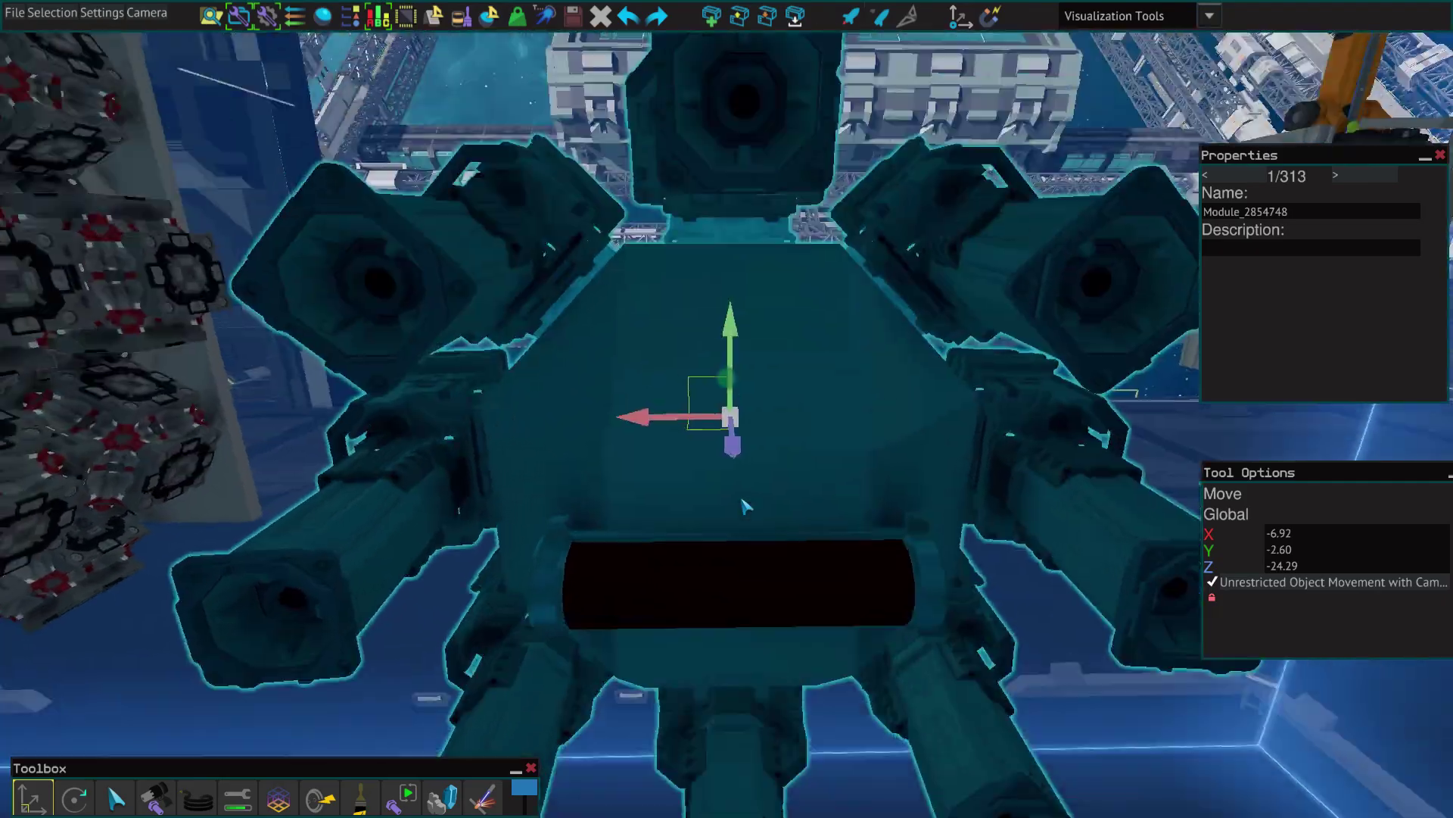
key("s")
key("Escape")
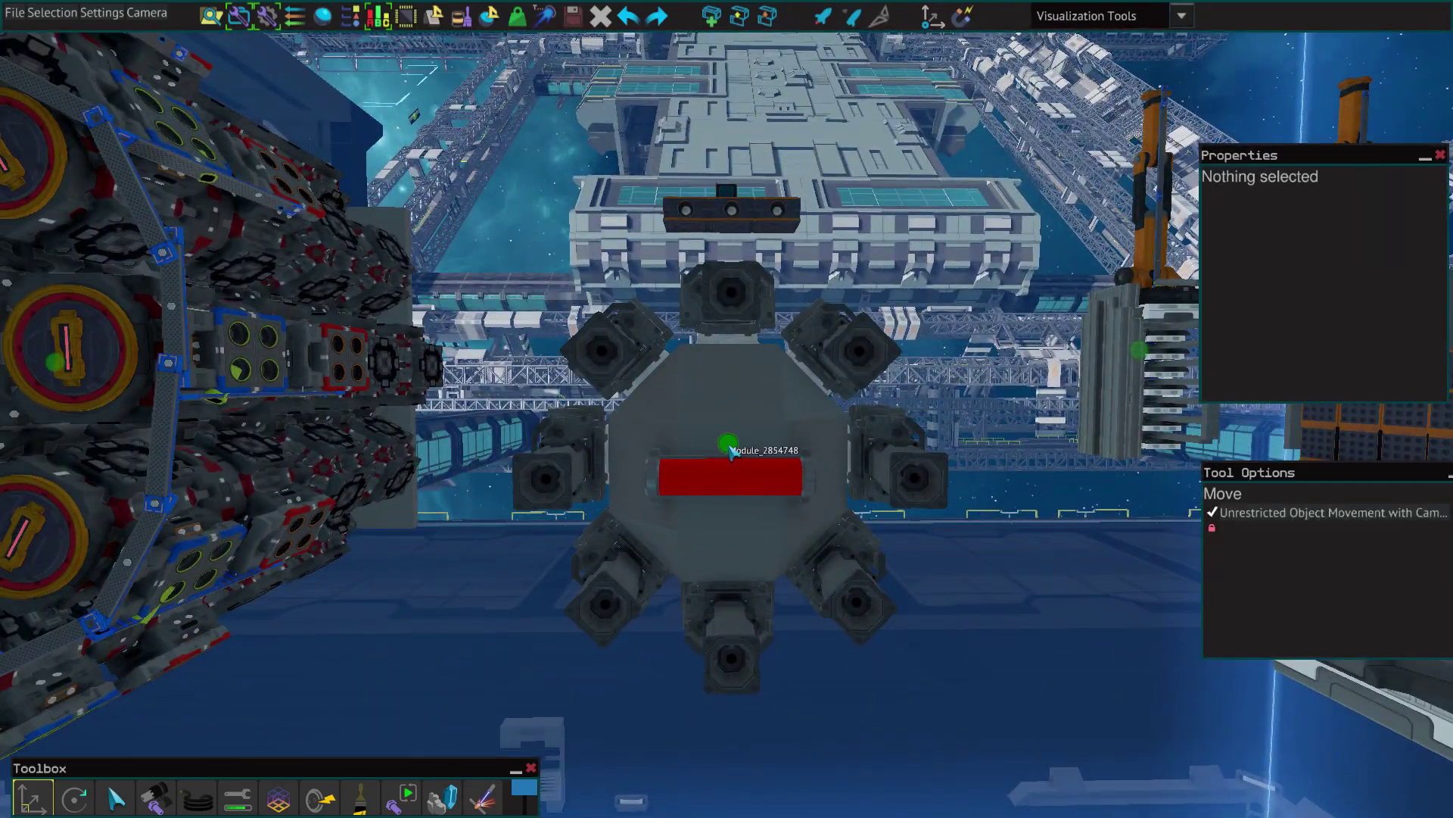
left_click(731, 451)
key("w")
key("s")
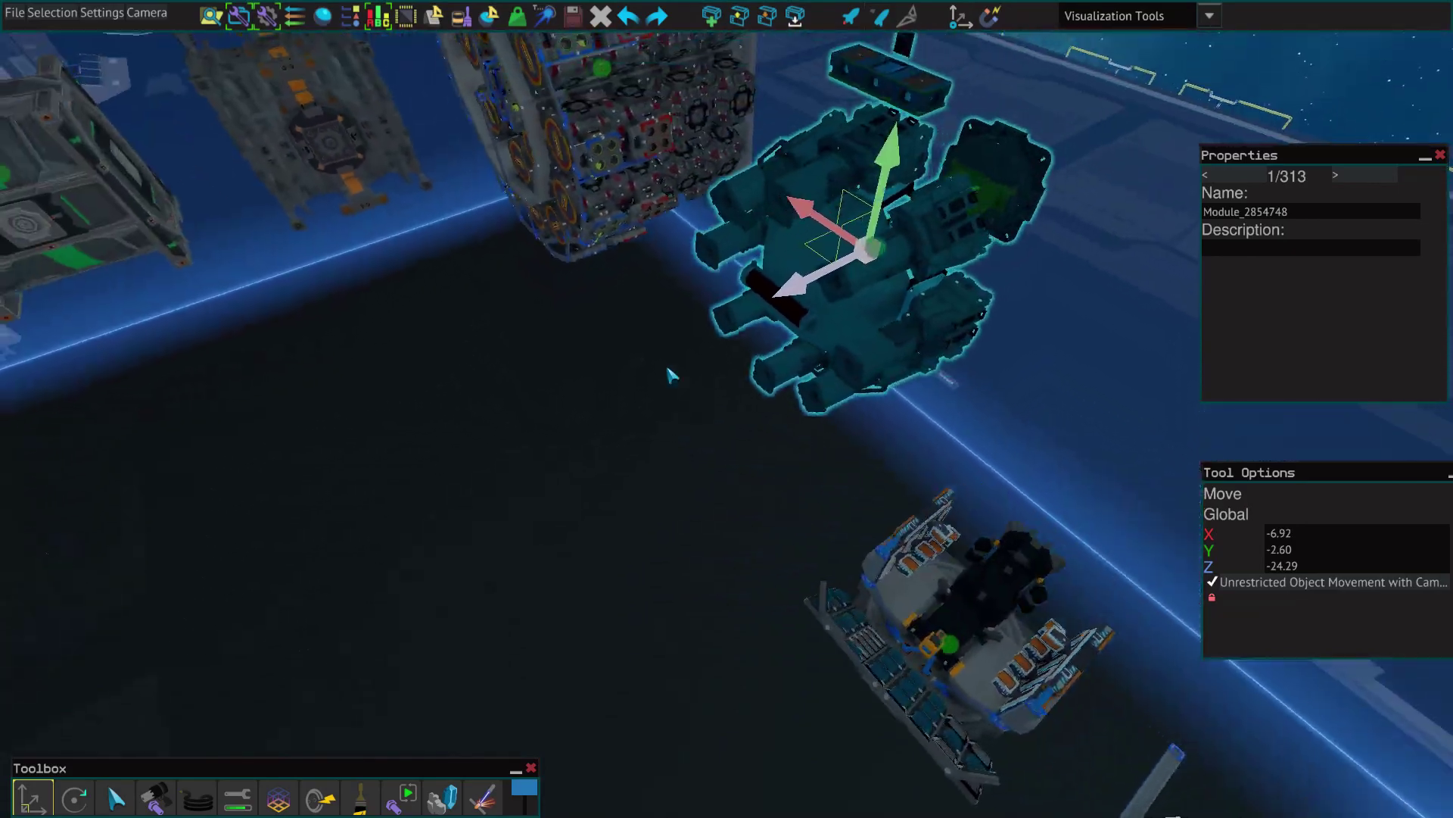
key("w")
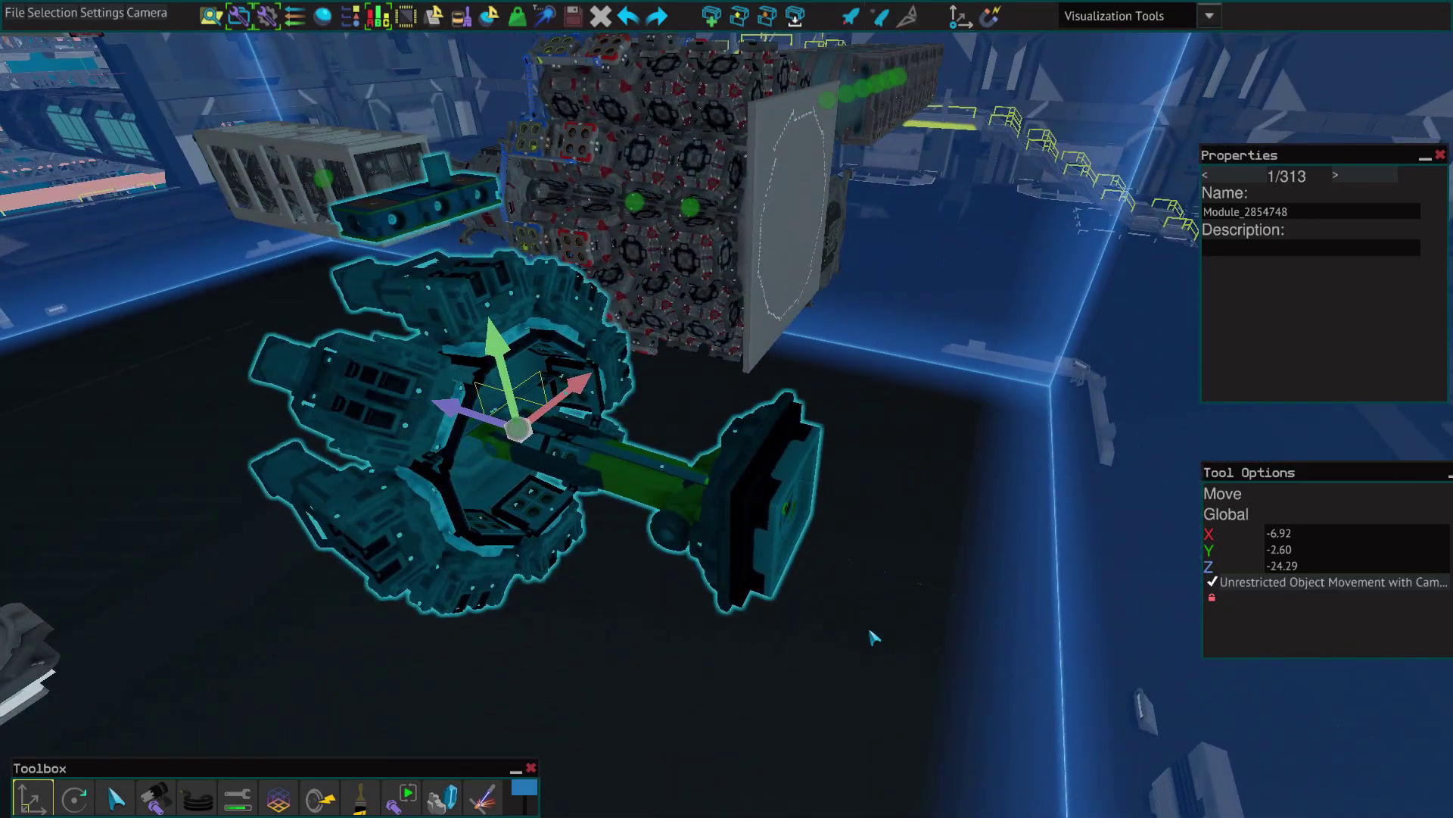
left_click(875, 634)
left_click_drag(875, 634, 679, 325)
left_click_drag(733, 388, 649, 575)
left_click_drag(669, 657, 655, 449)
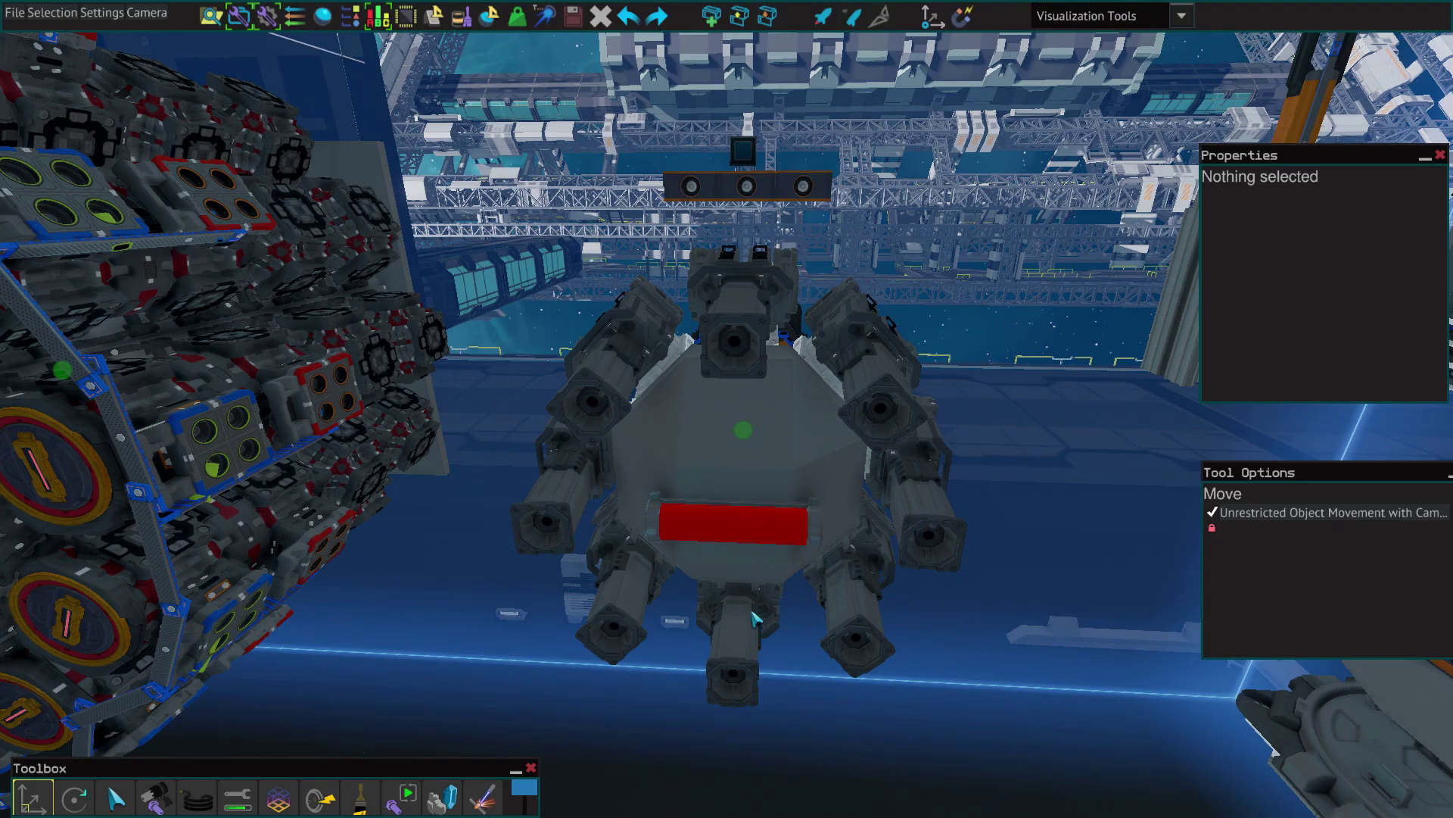
left_click_drag(582, 479, 628, 422)
left_click(636, 405)
left_click(1256, 252)
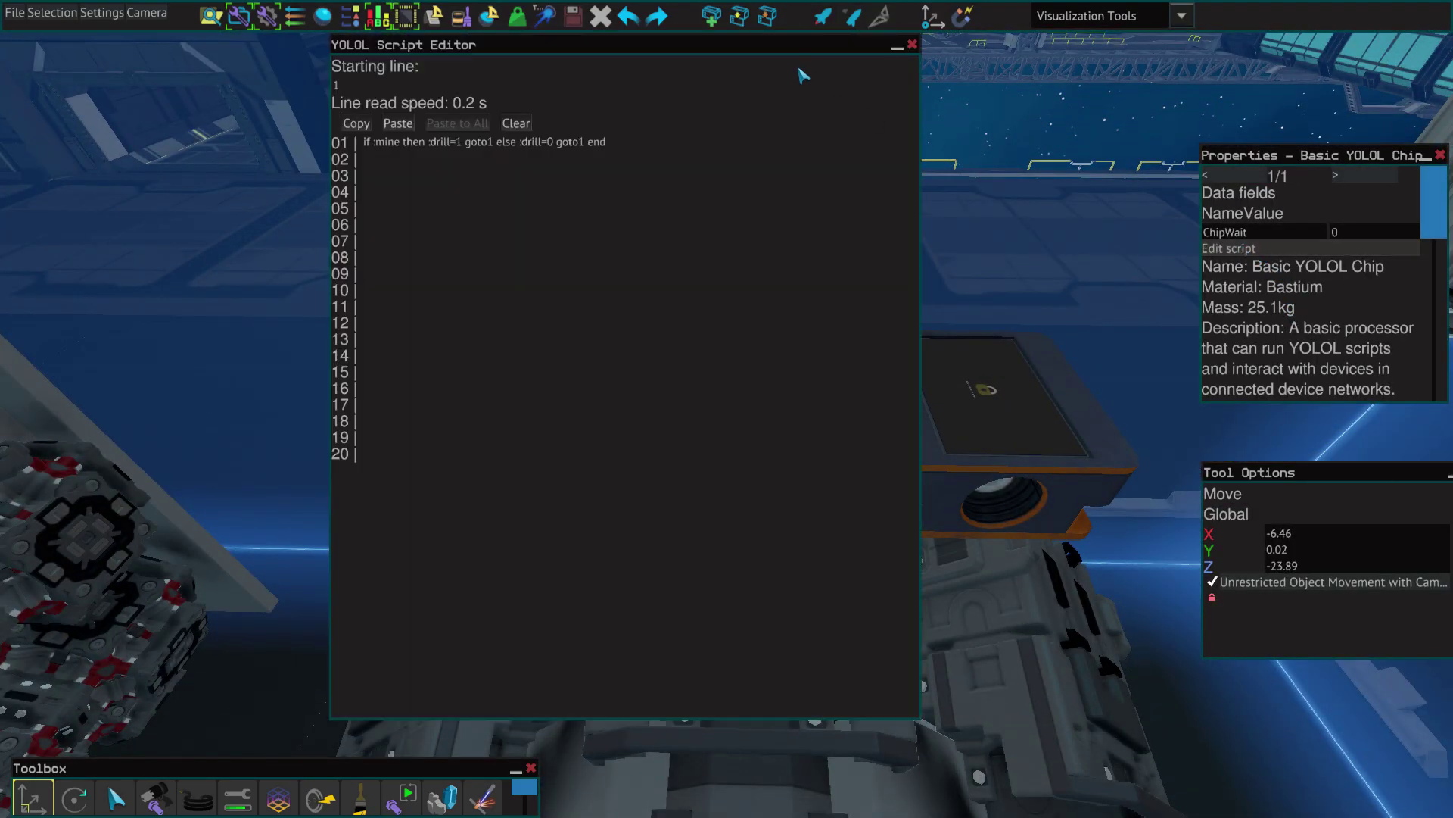
left_click(913, 45)
left_click(1259, 250)
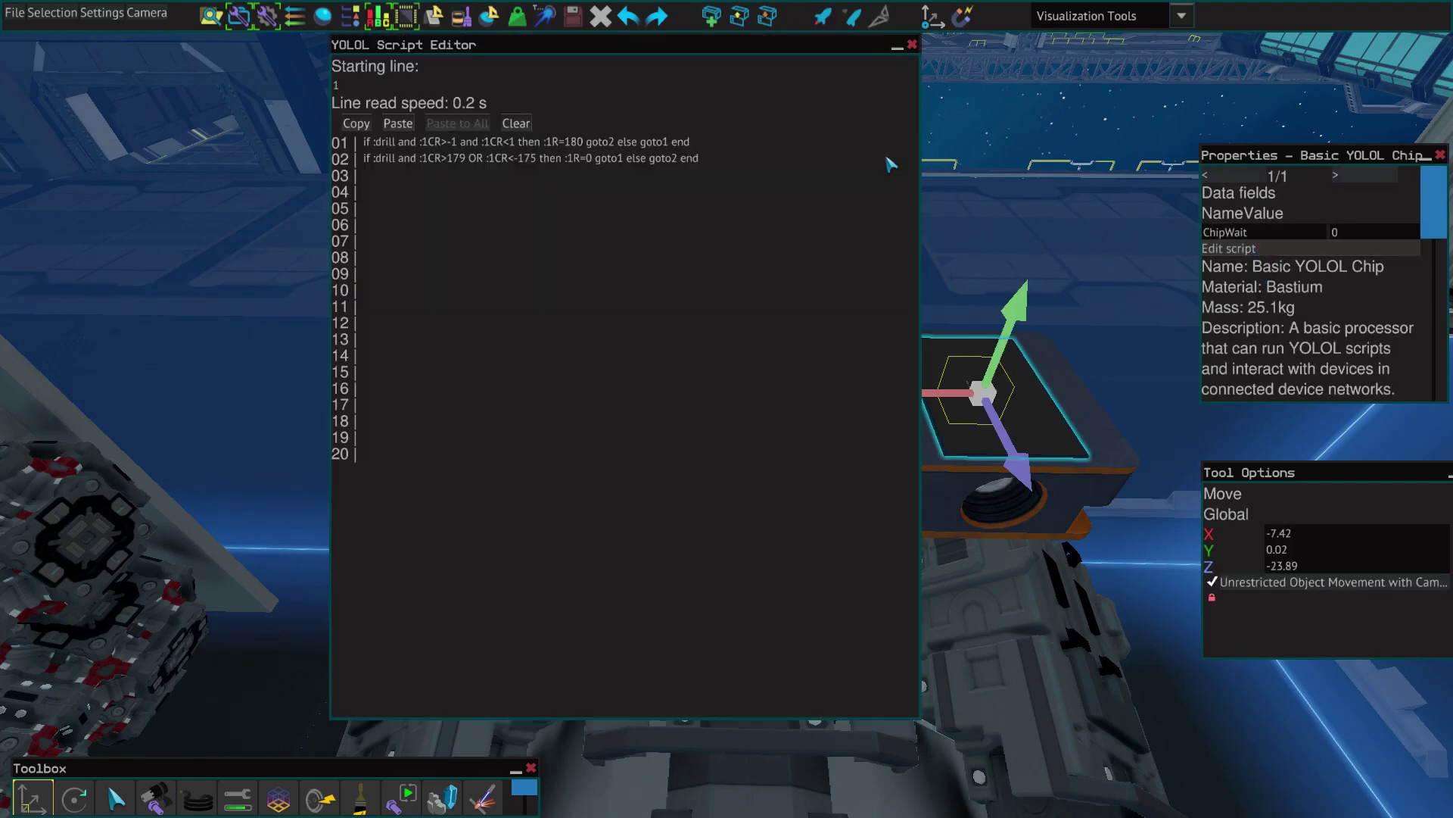
left_click(913, 45)
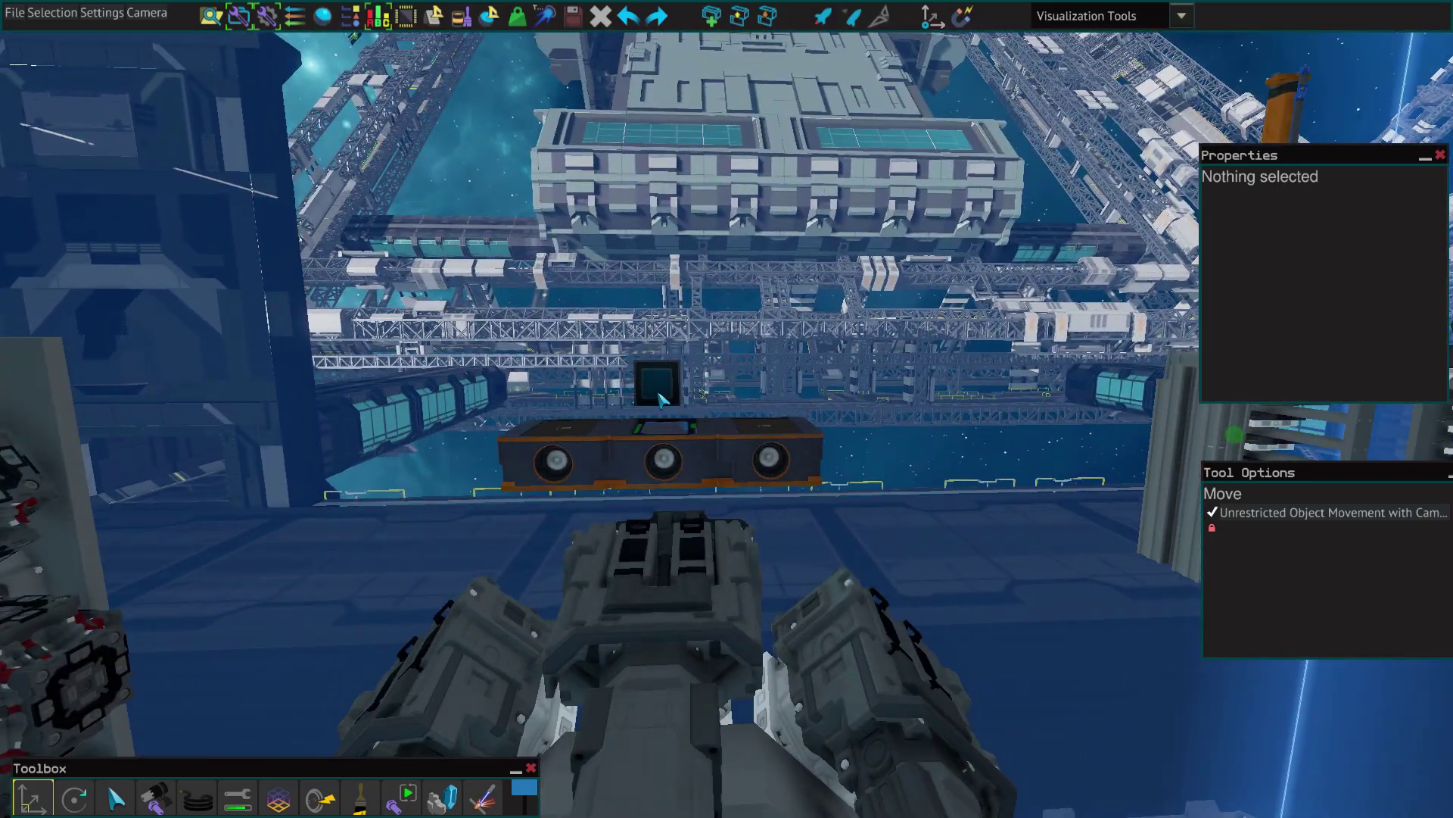
left_click(659, 390)
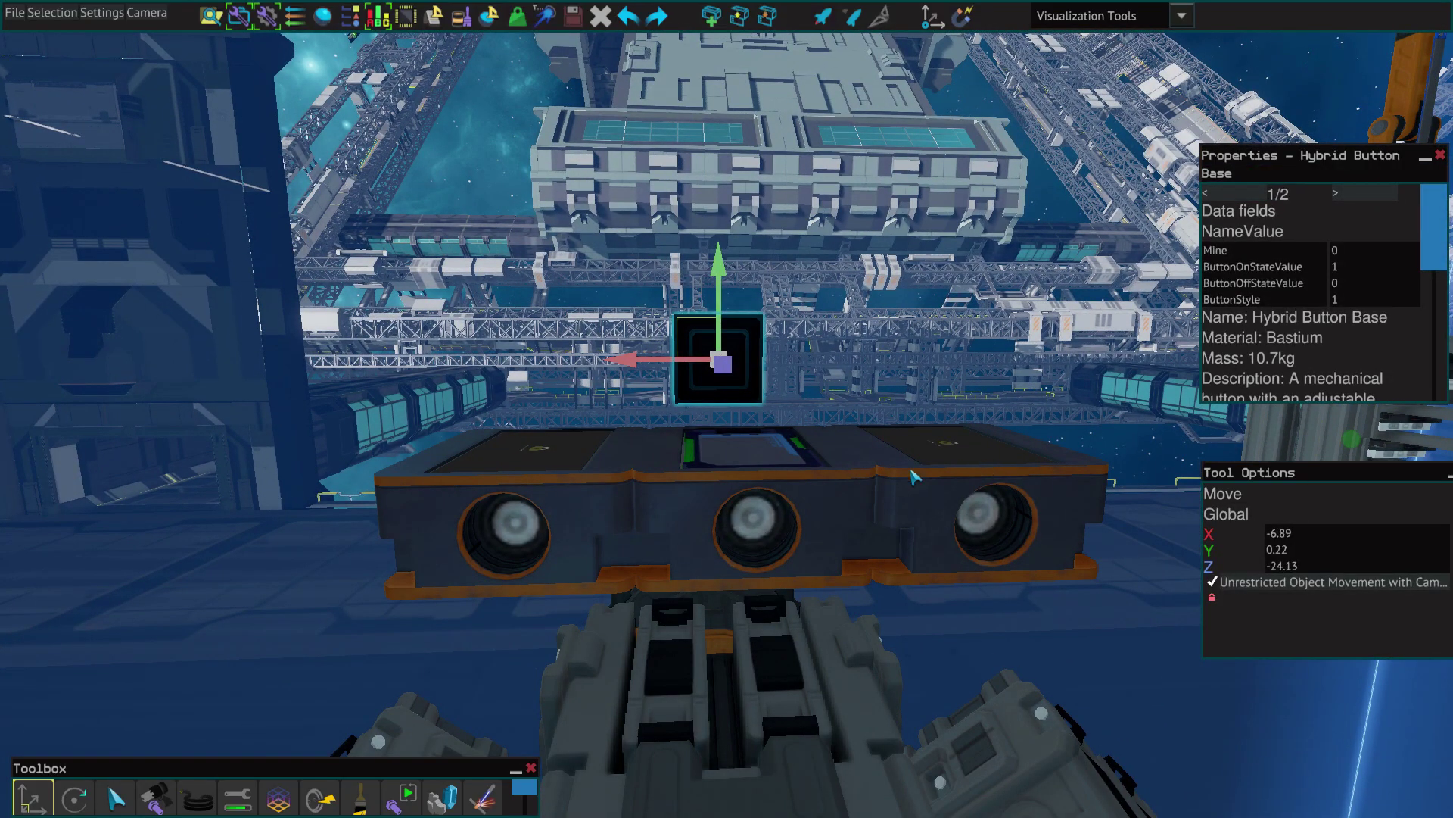
key("Escape")
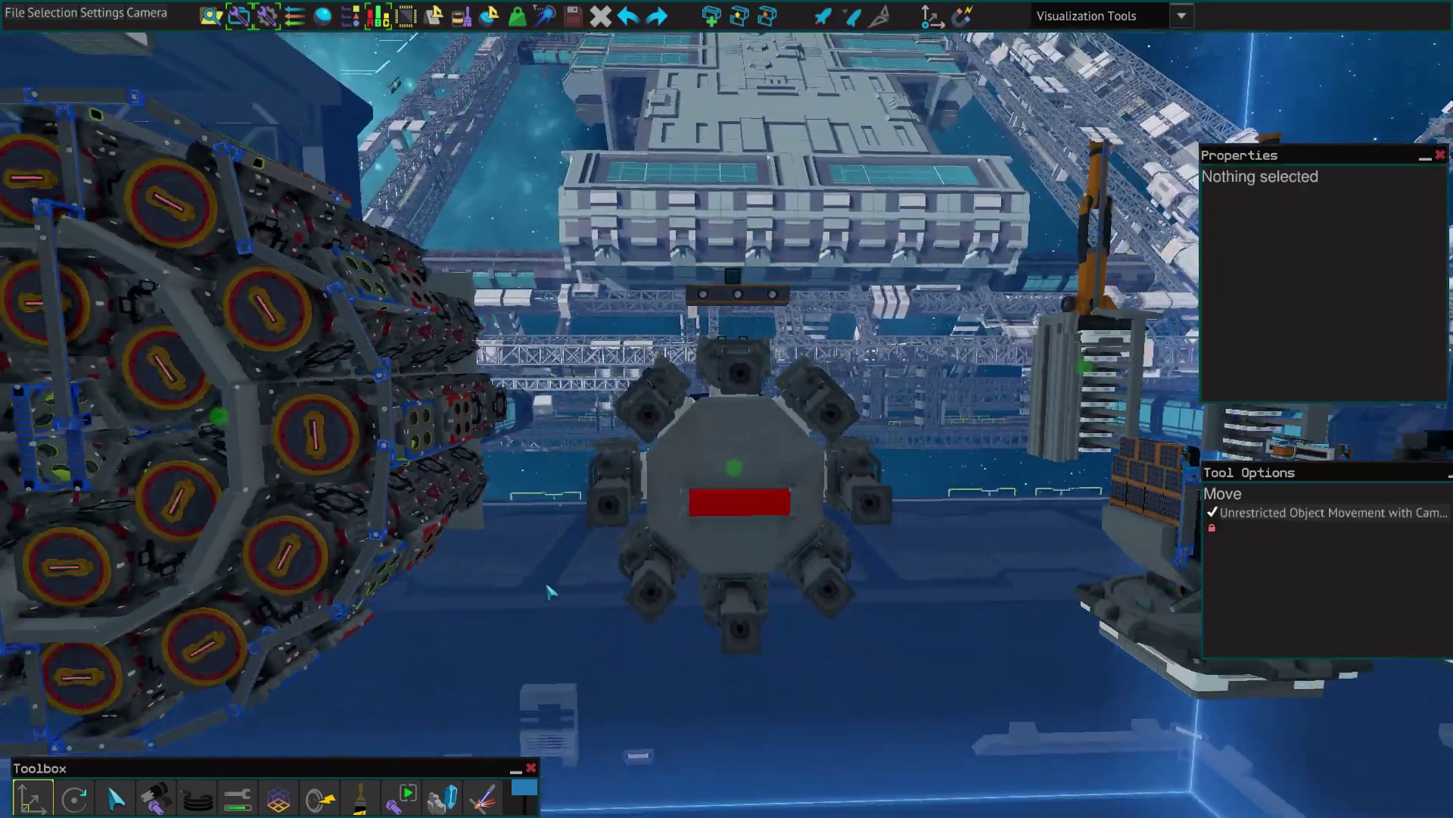
key("w")
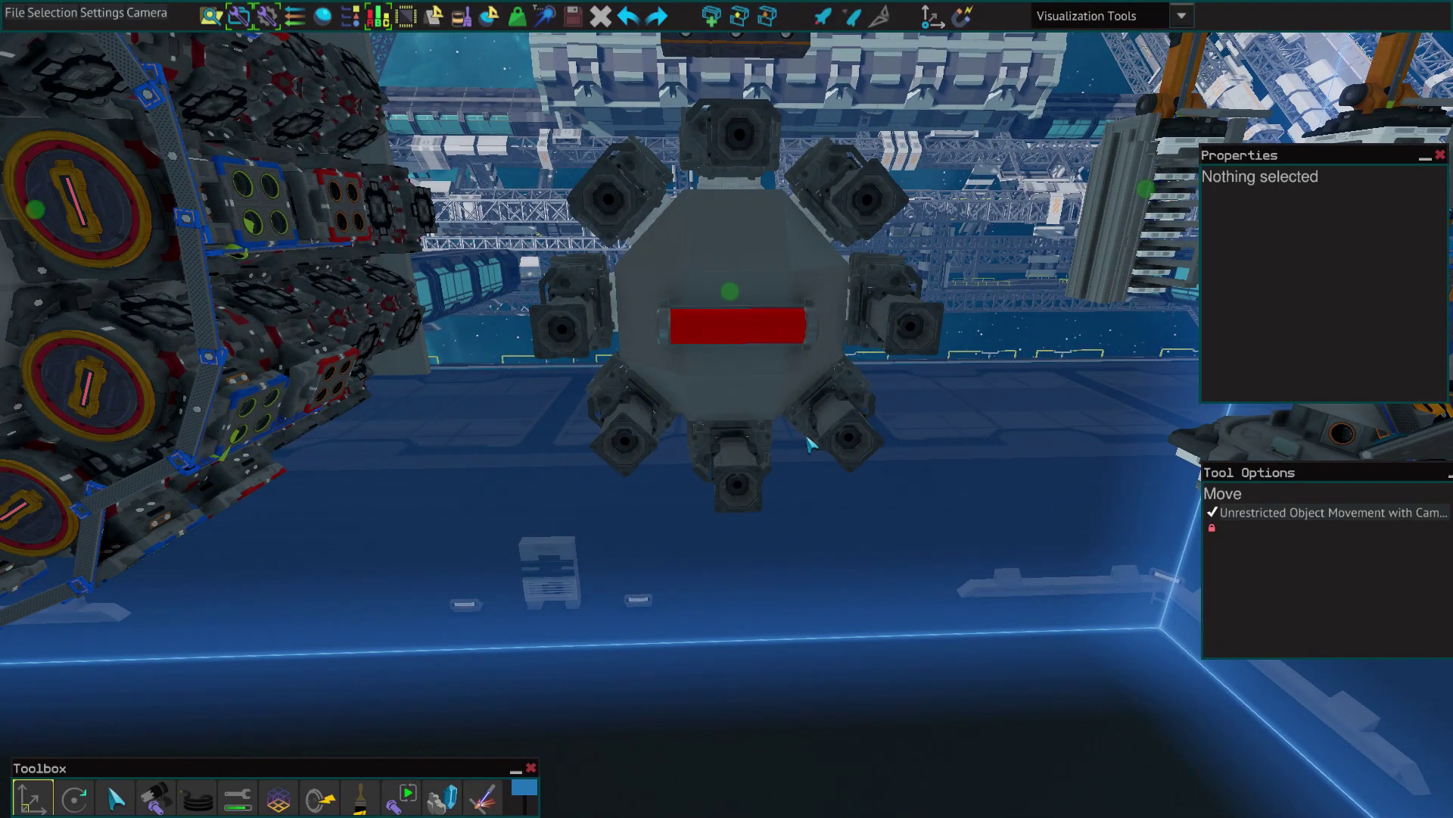
key("s")
left_click(692, 223)
key("w")
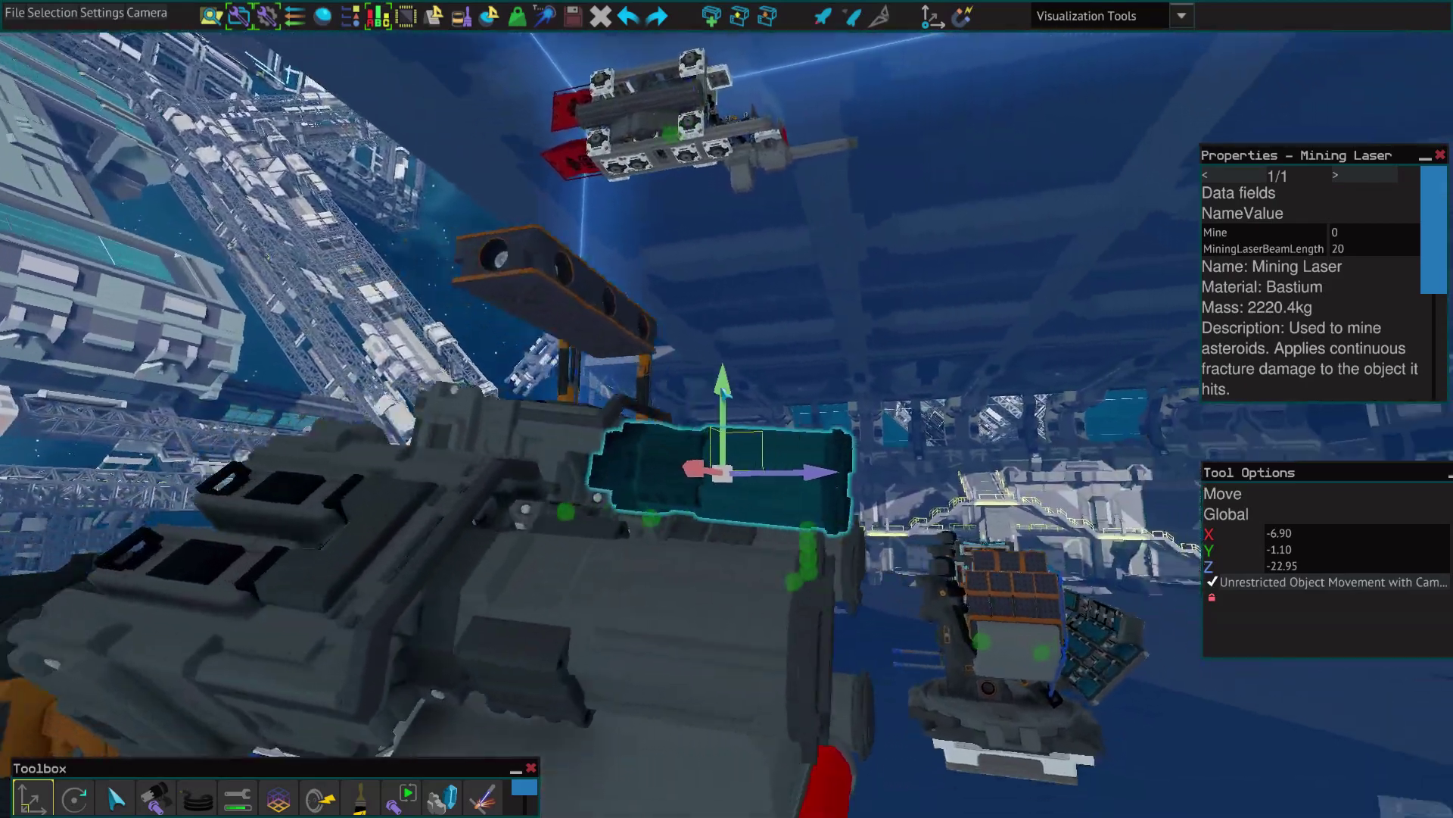
key("s")
left_click(939, 386)
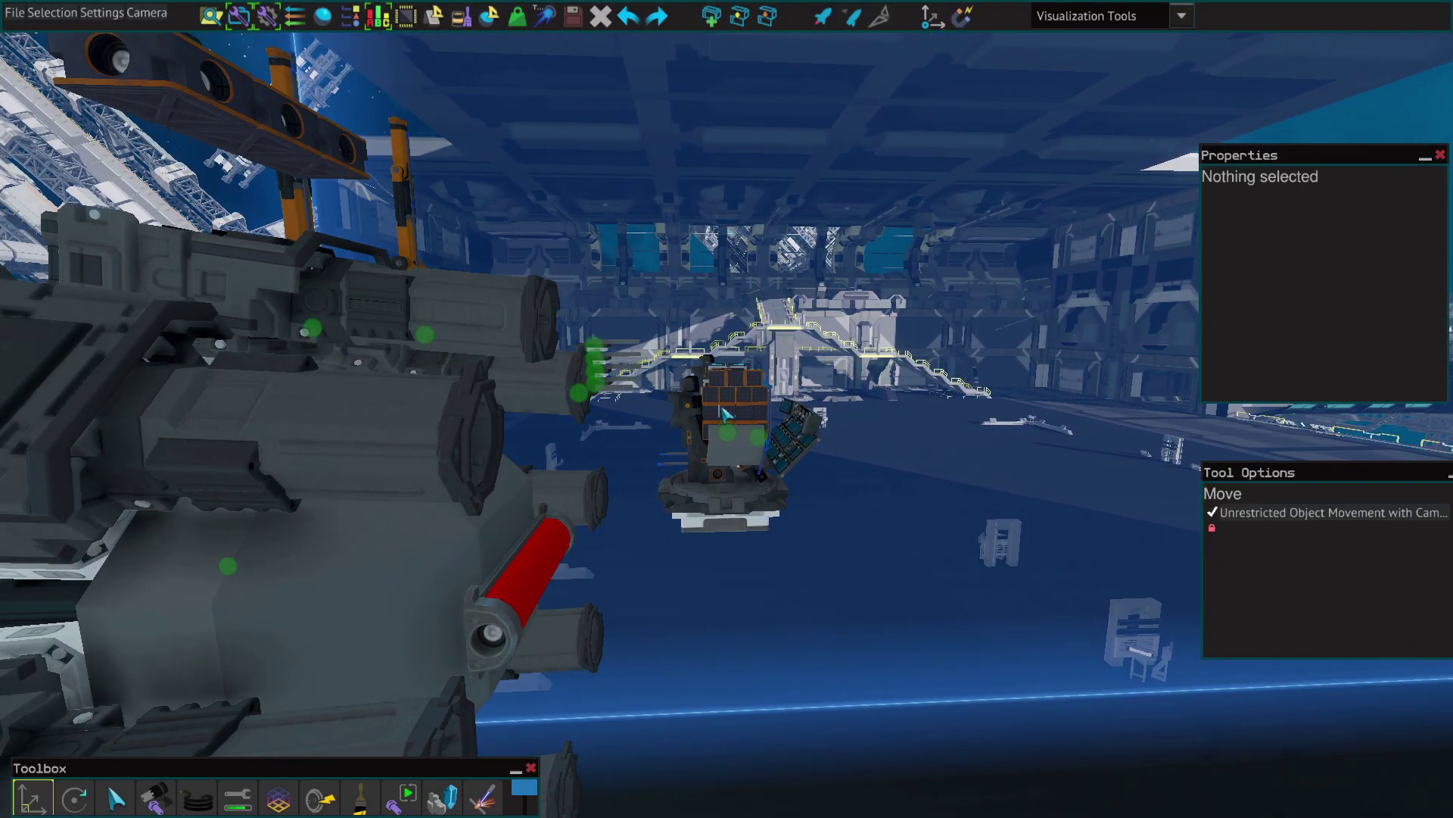
key("s")
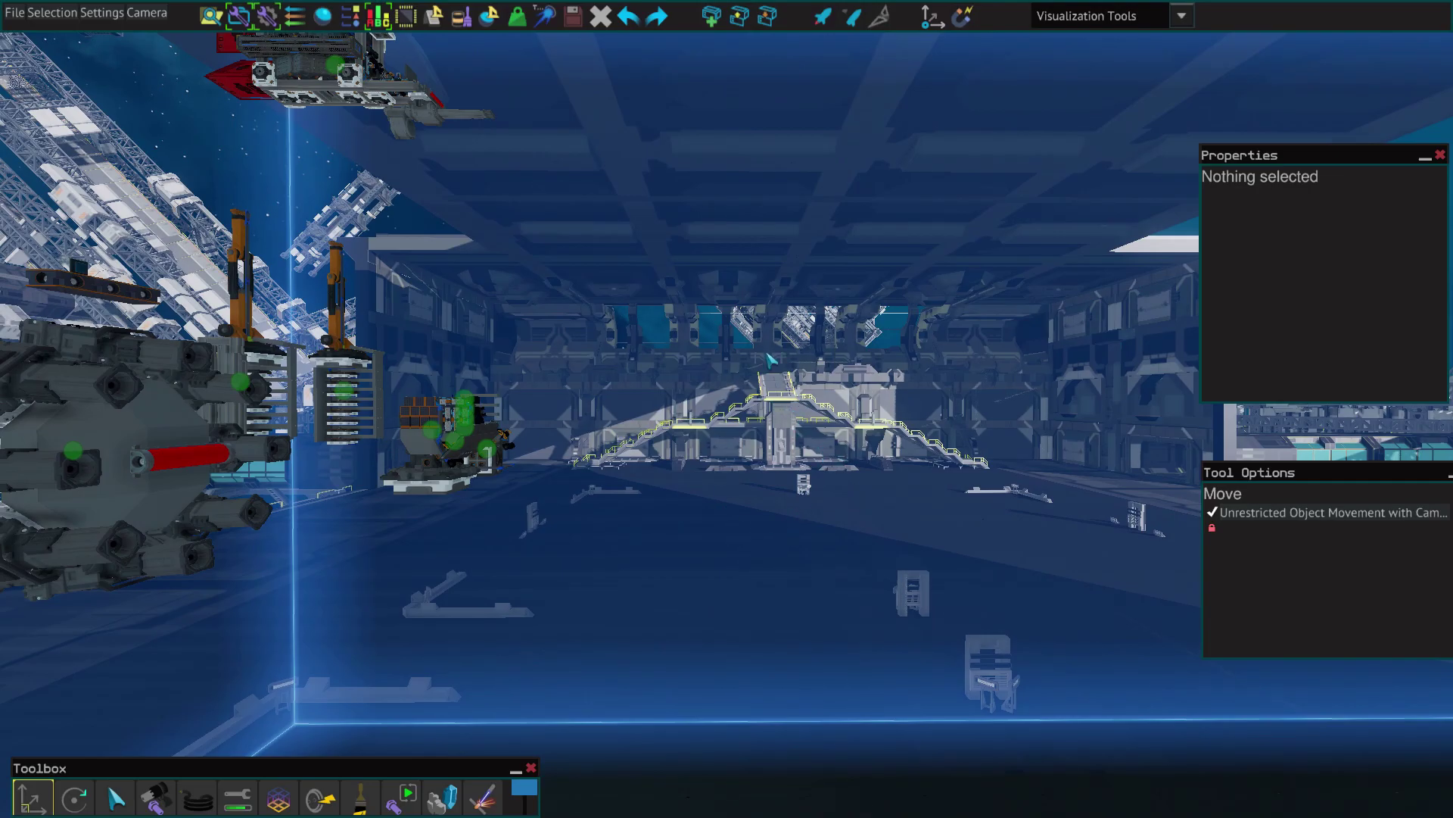
key("s")
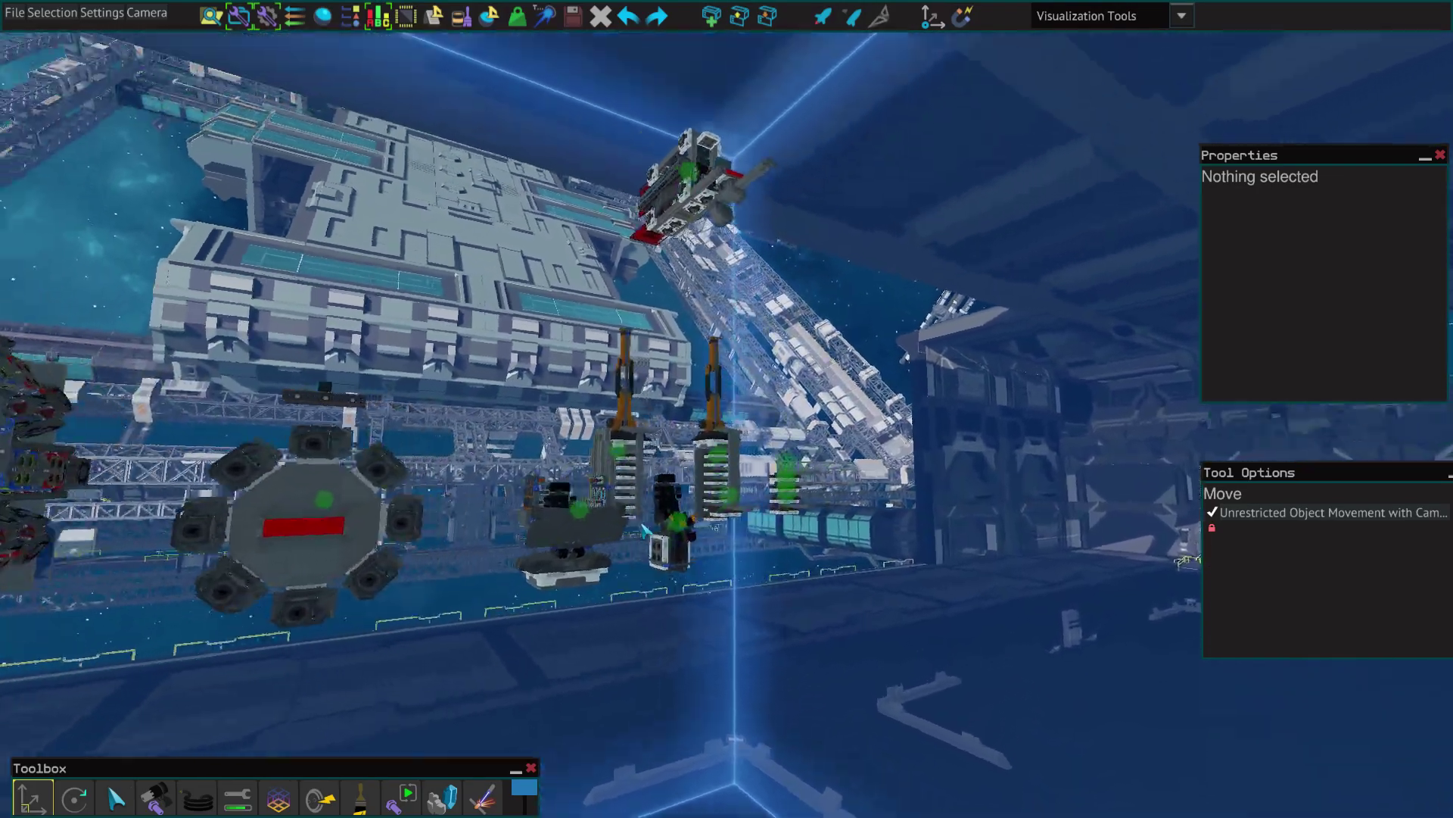
- Select the cockpit seat and inspect it from the side and front
key("w")
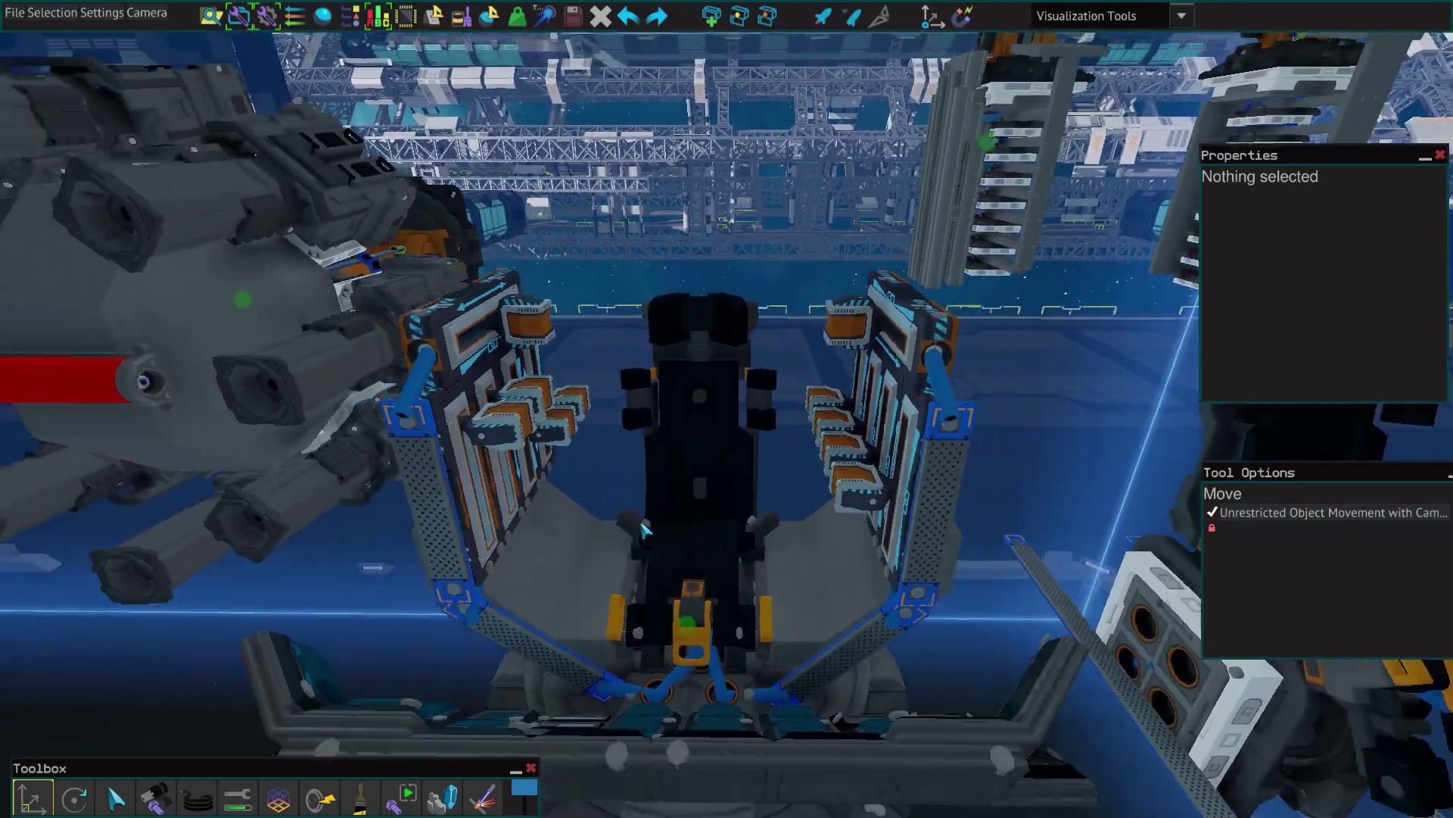
key("s")
left_click(642, 528)
key("w")
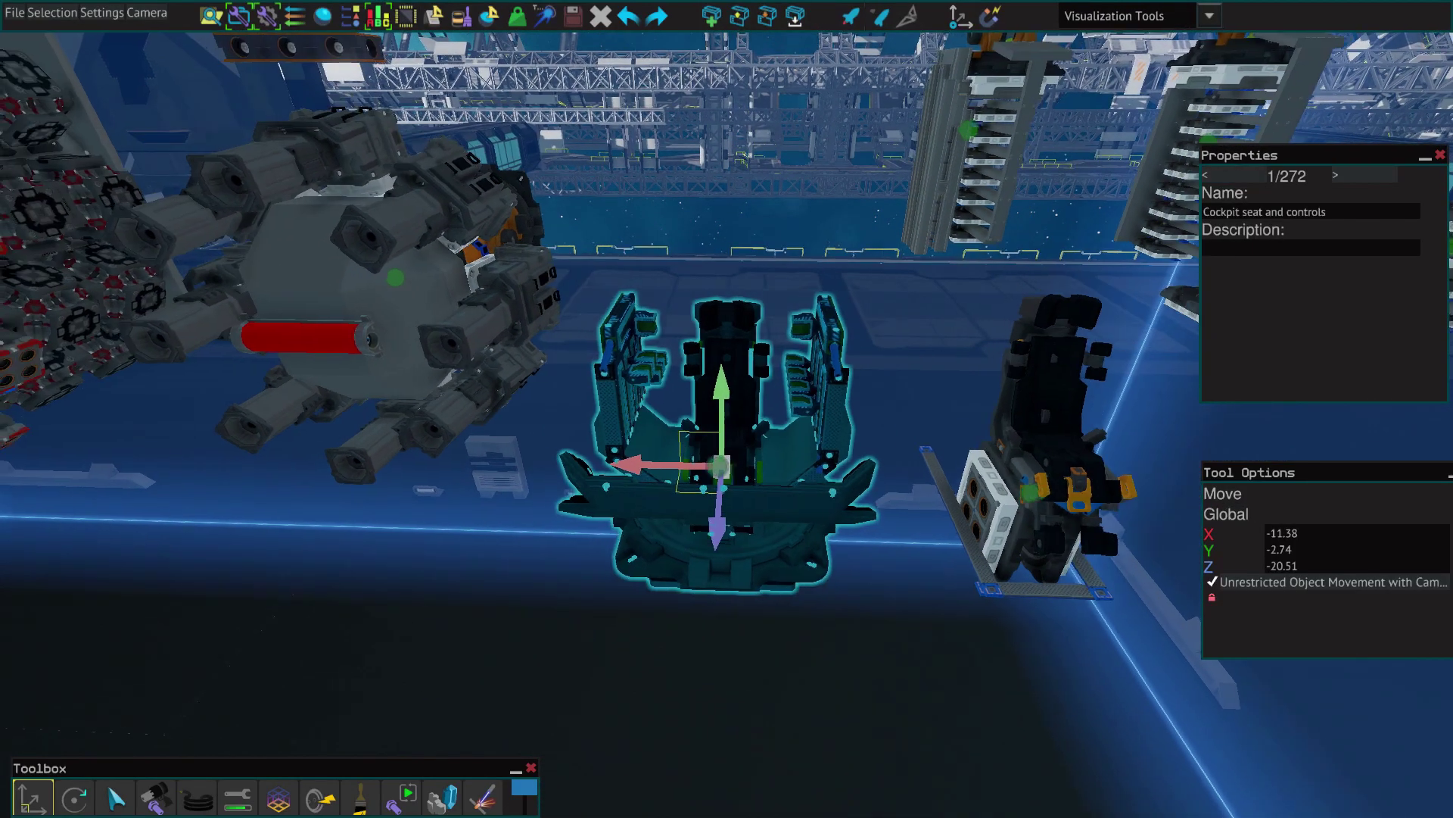
left_click(580, 627)
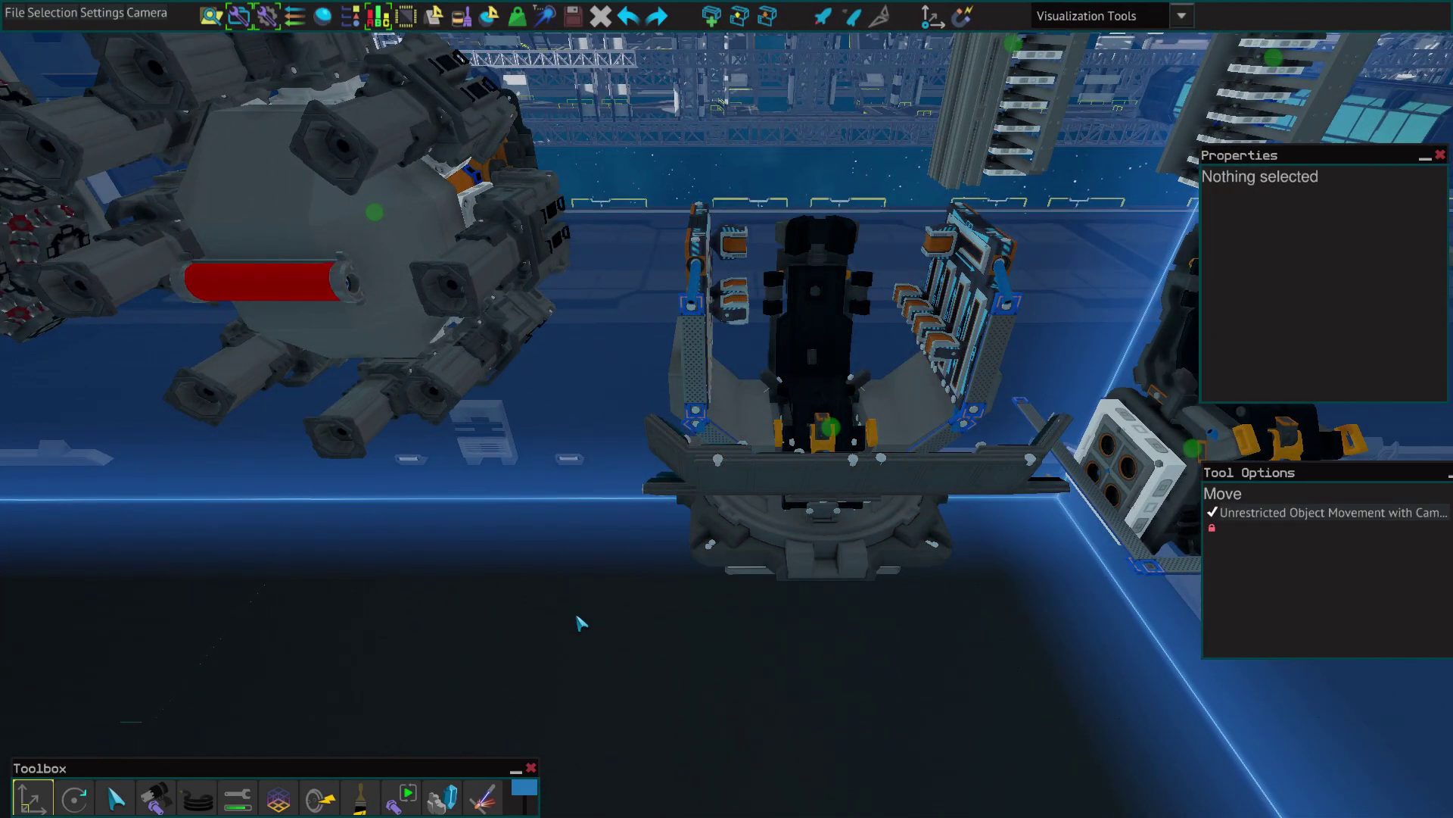
key("a")
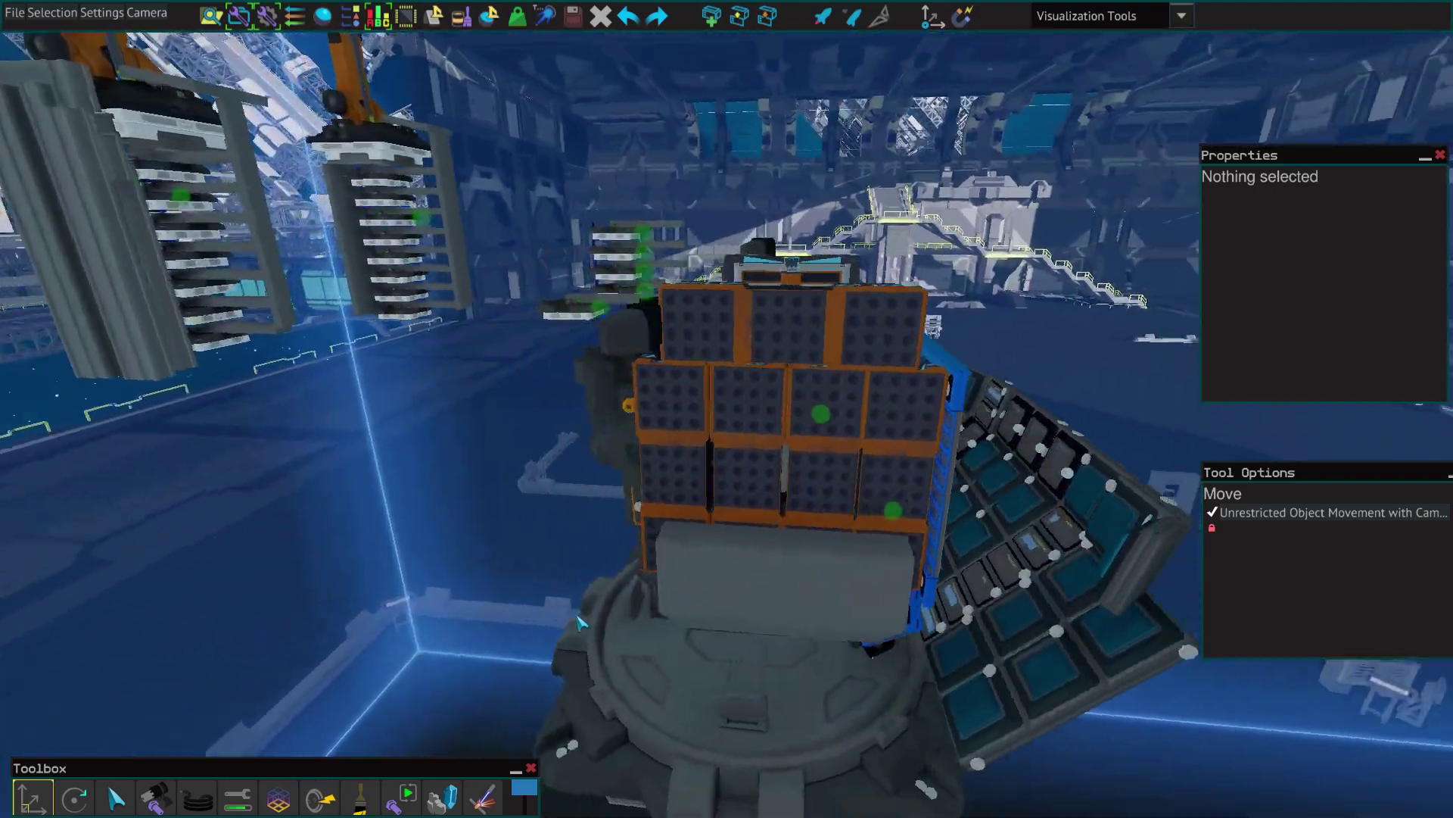
key("a")
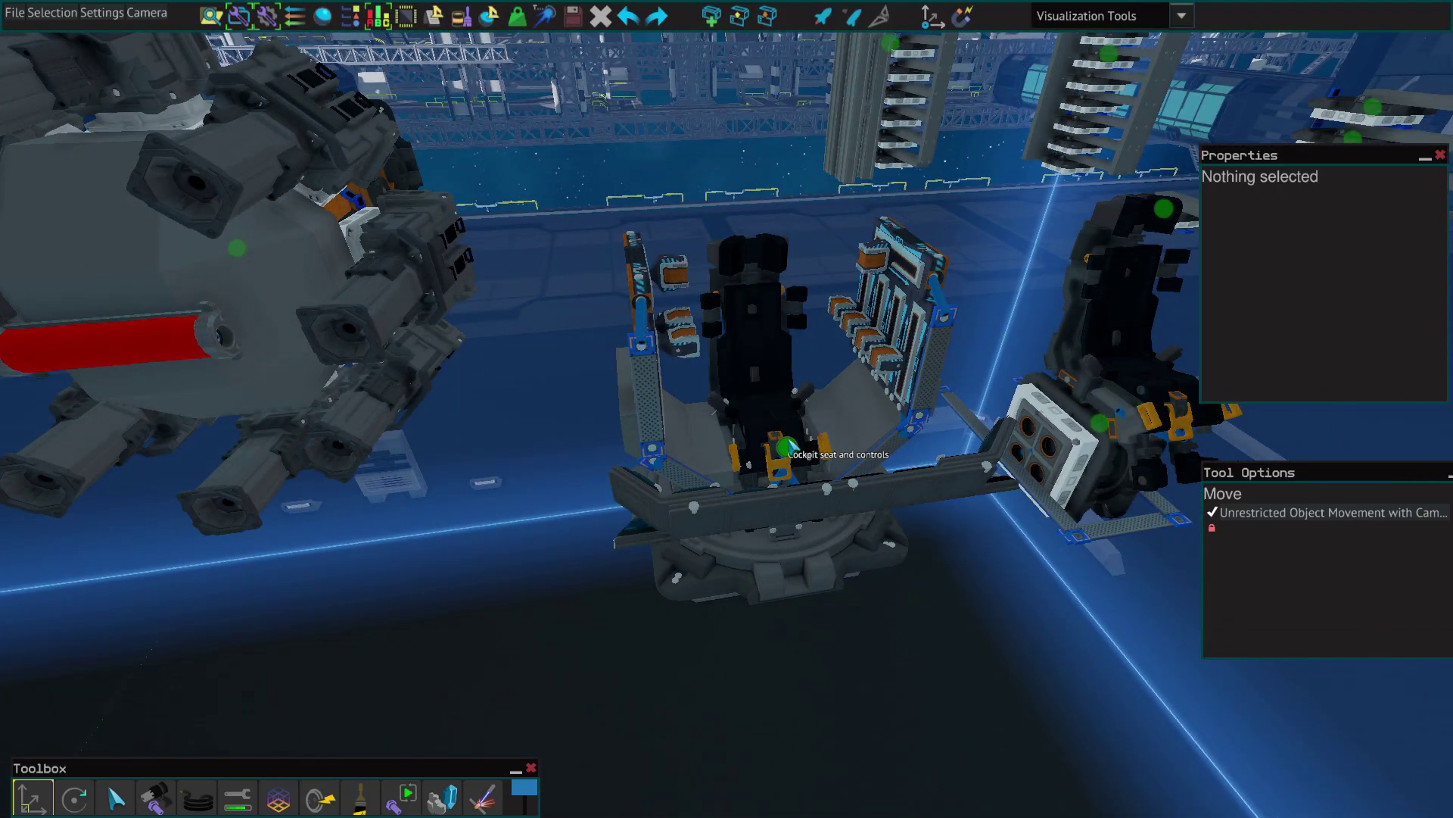
left_click(788, 448)
scroll(991, 443, "up", 3)
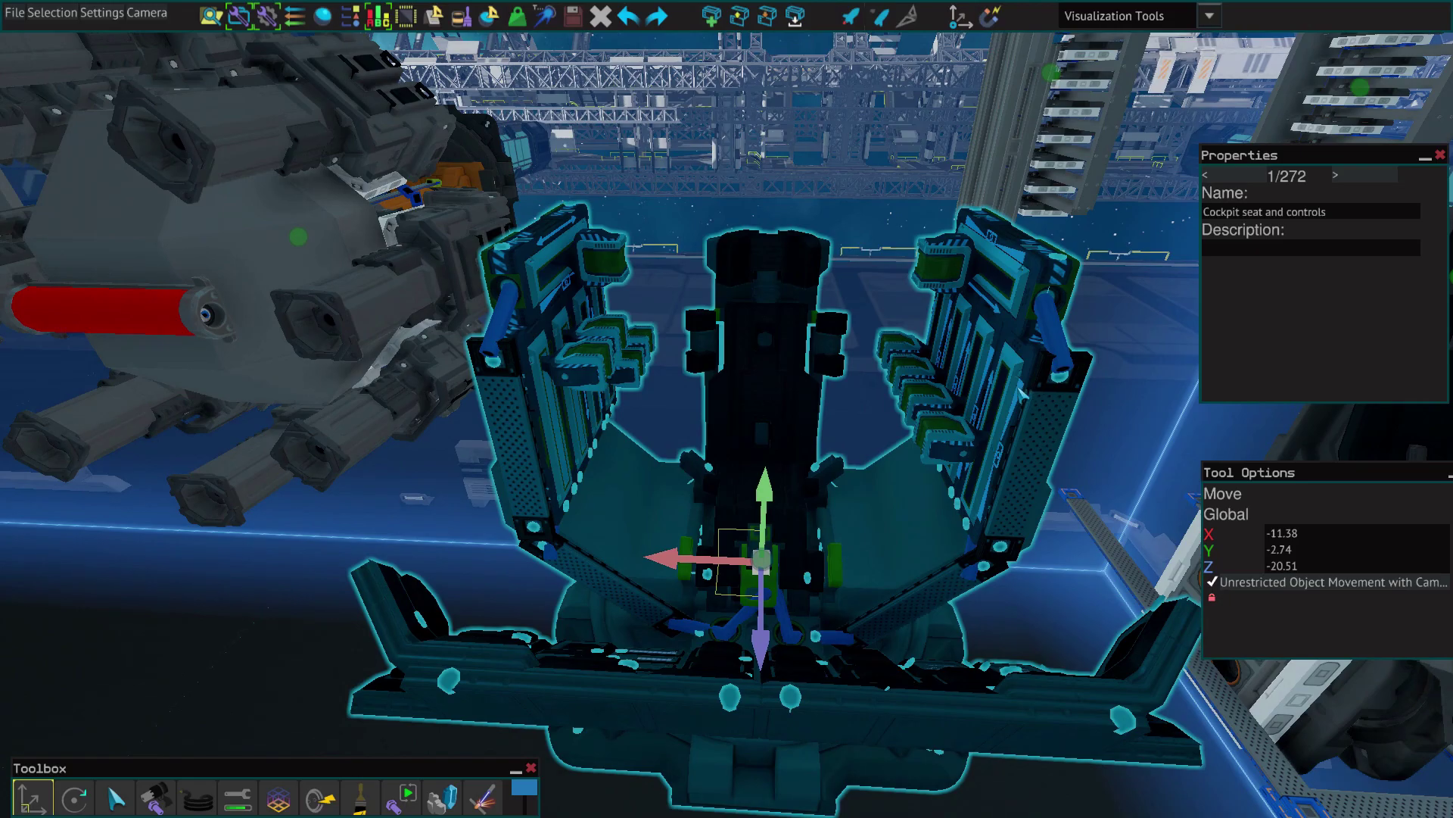
key("Escape")
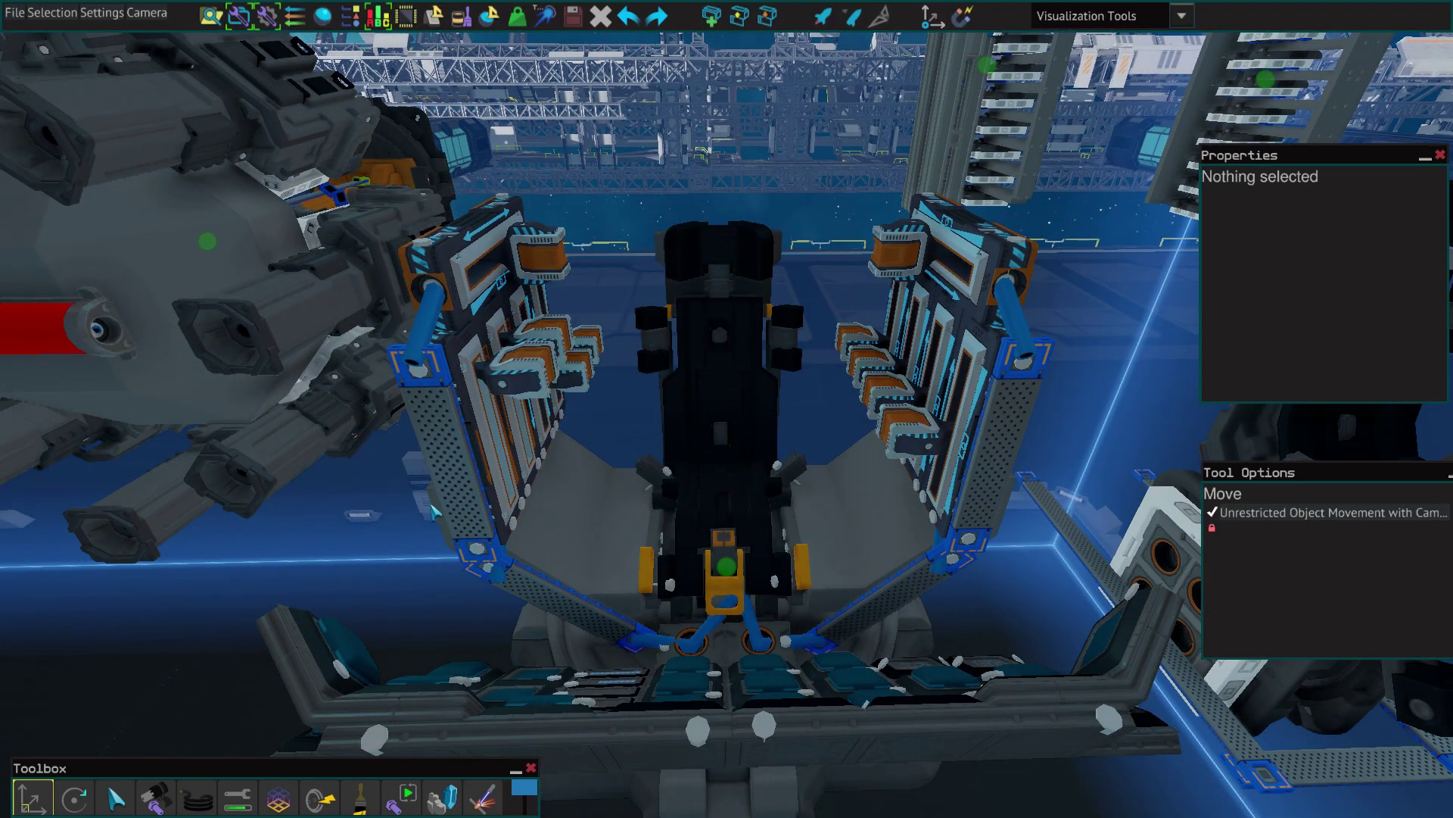
- Look over the cockpit control panel and back toward the ship's underside
key("w")
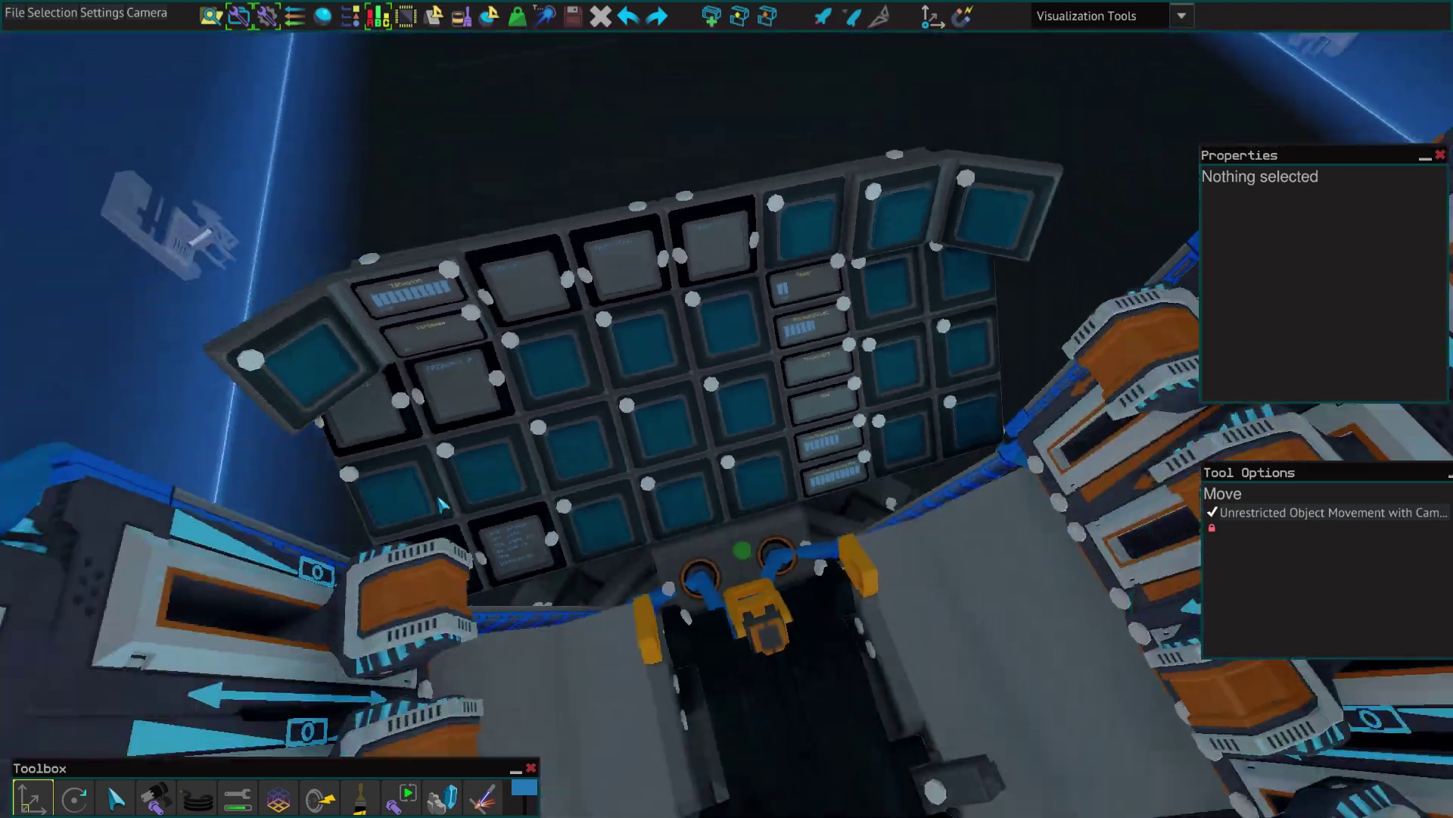
key("w")
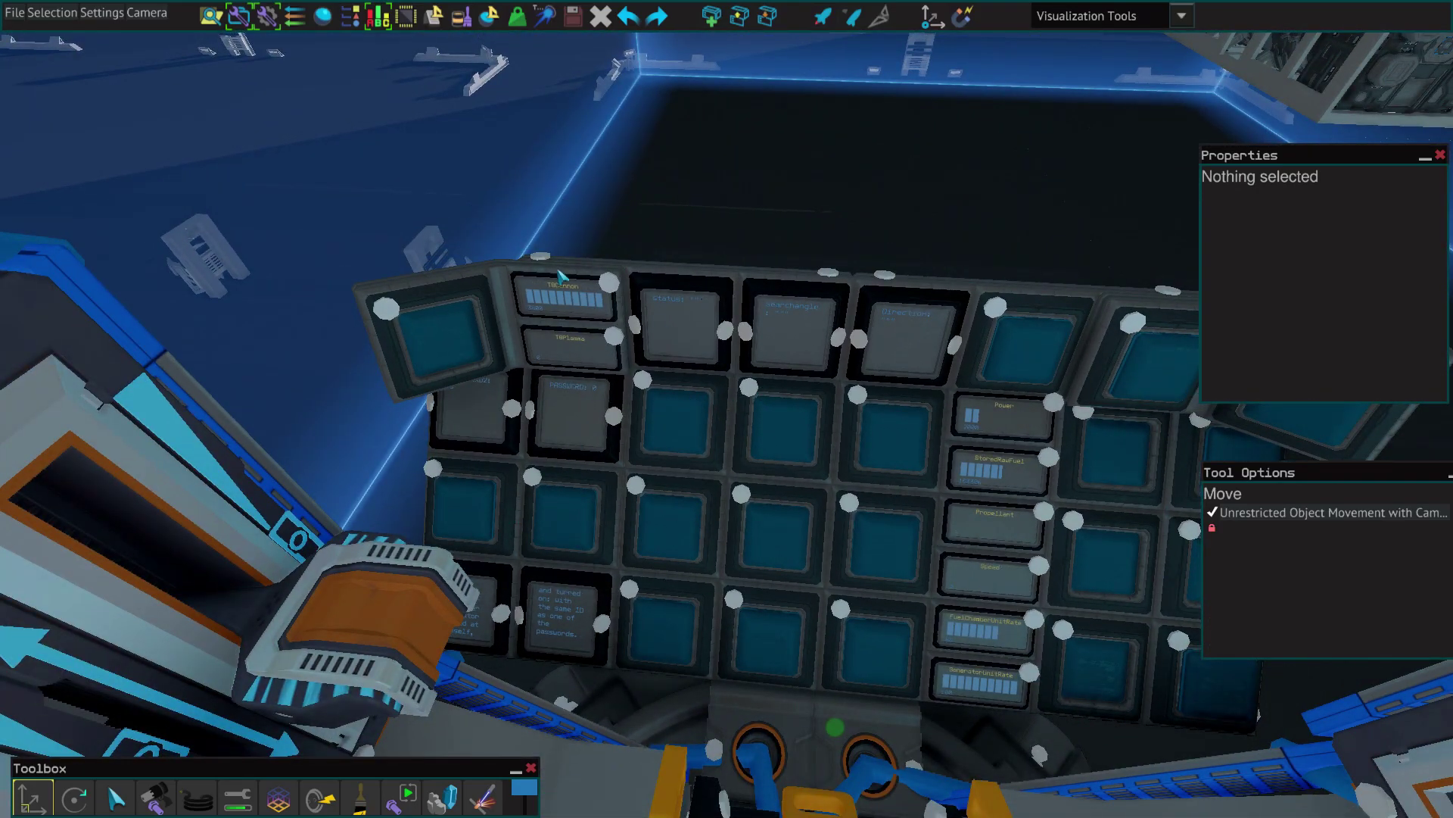
key("d")
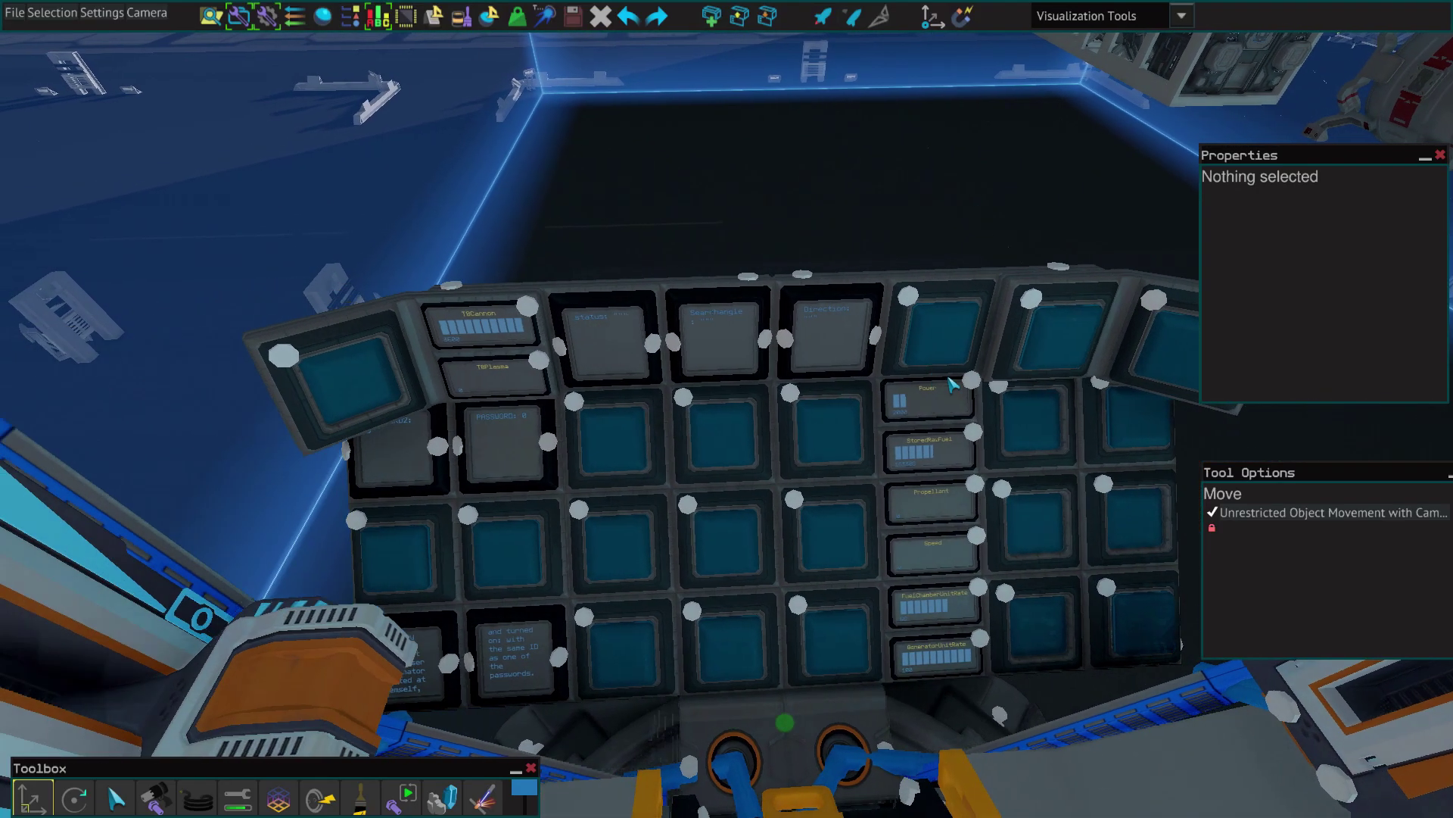
key("s")
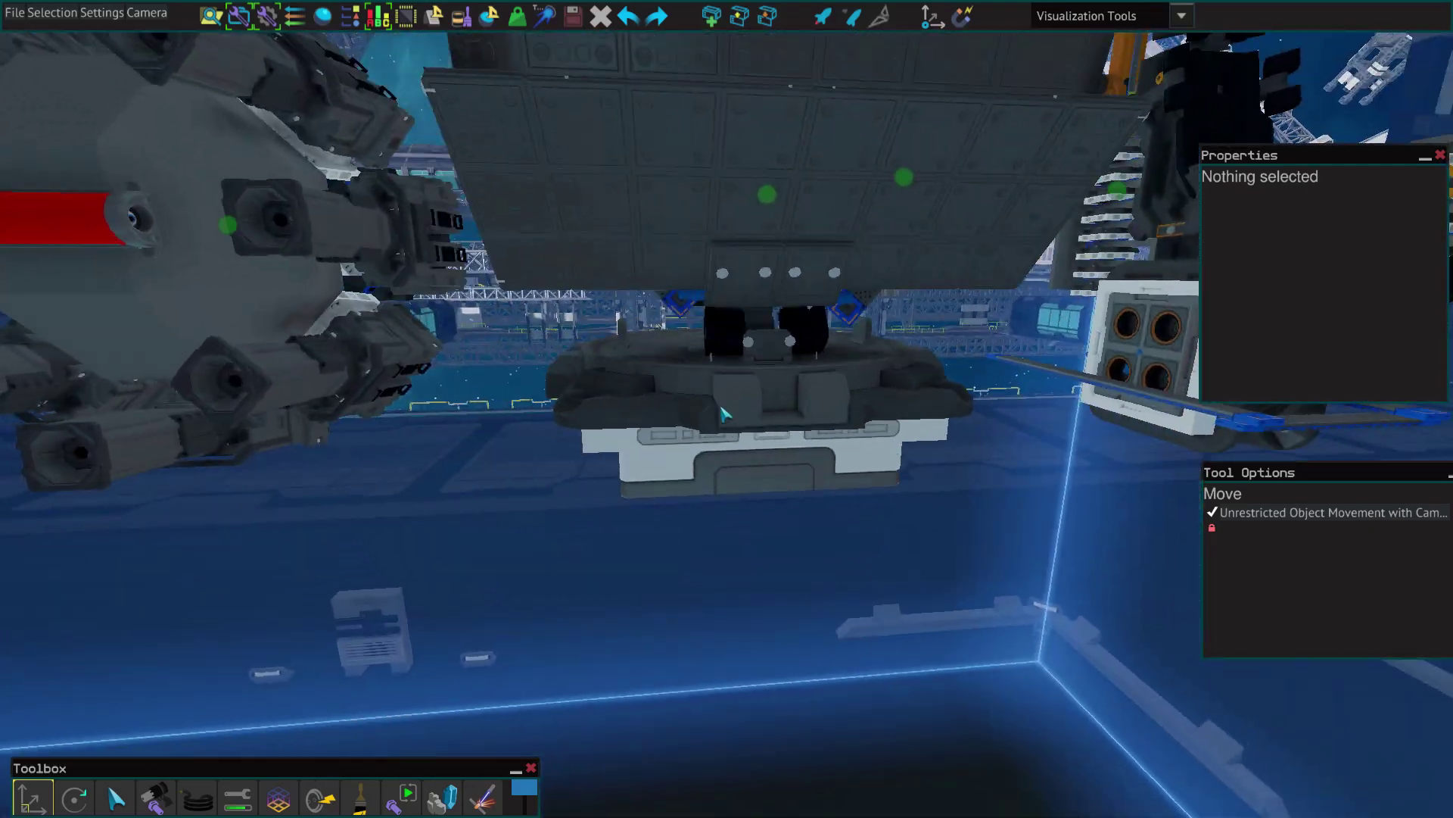
left_click(723, 412)
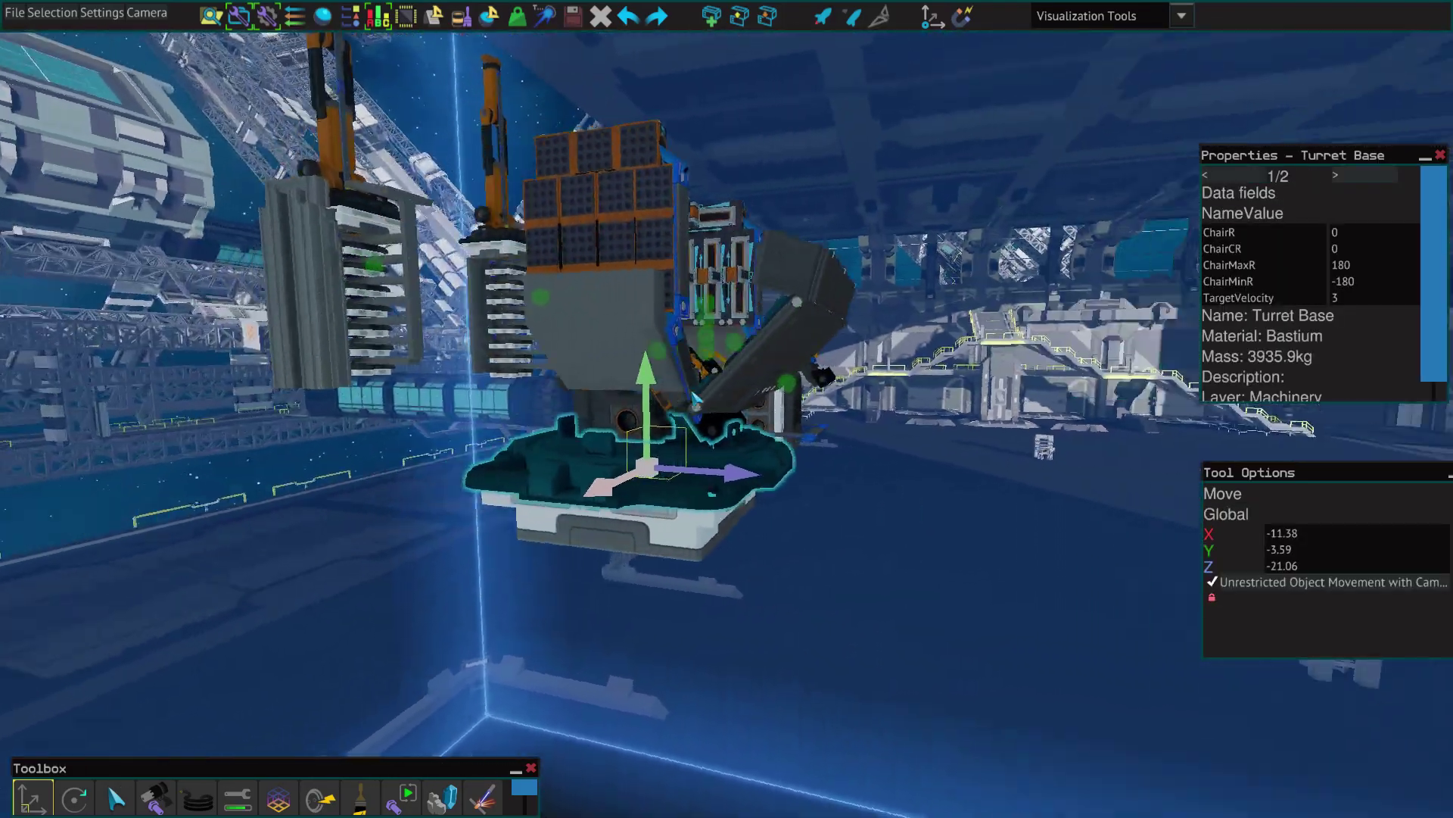
key("q")
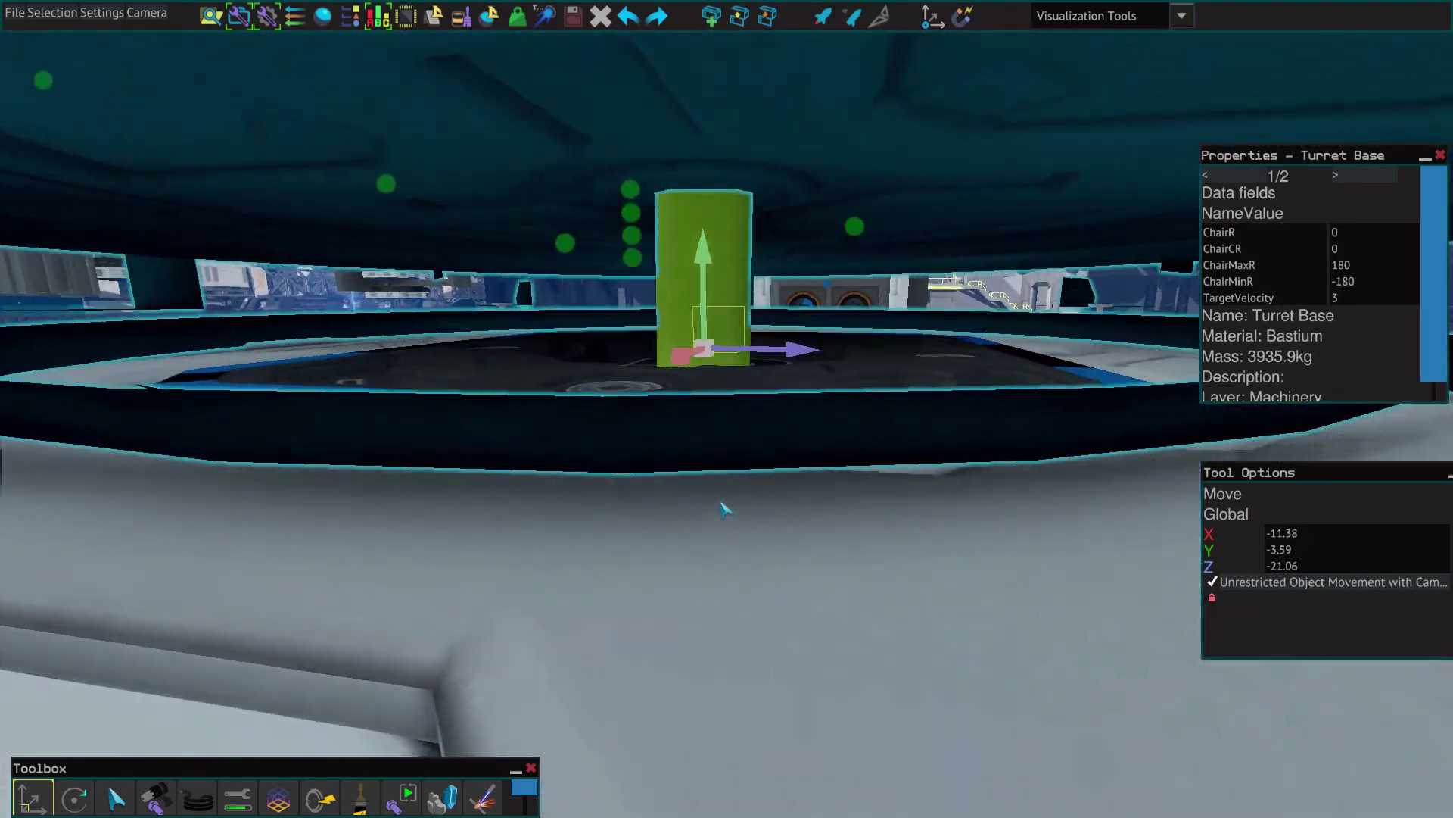
key("f")
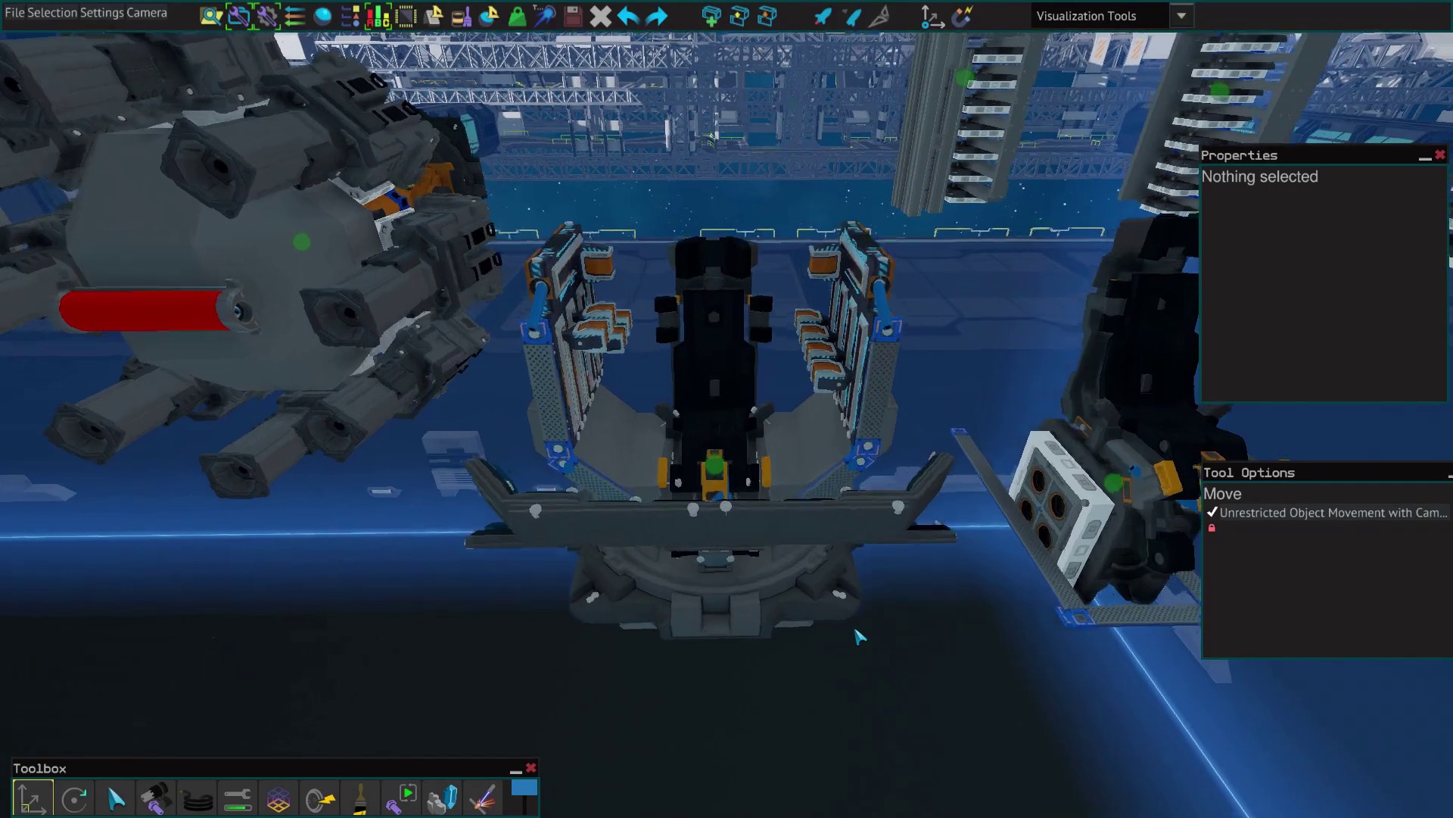
scroll(711, 506, "up", 2)
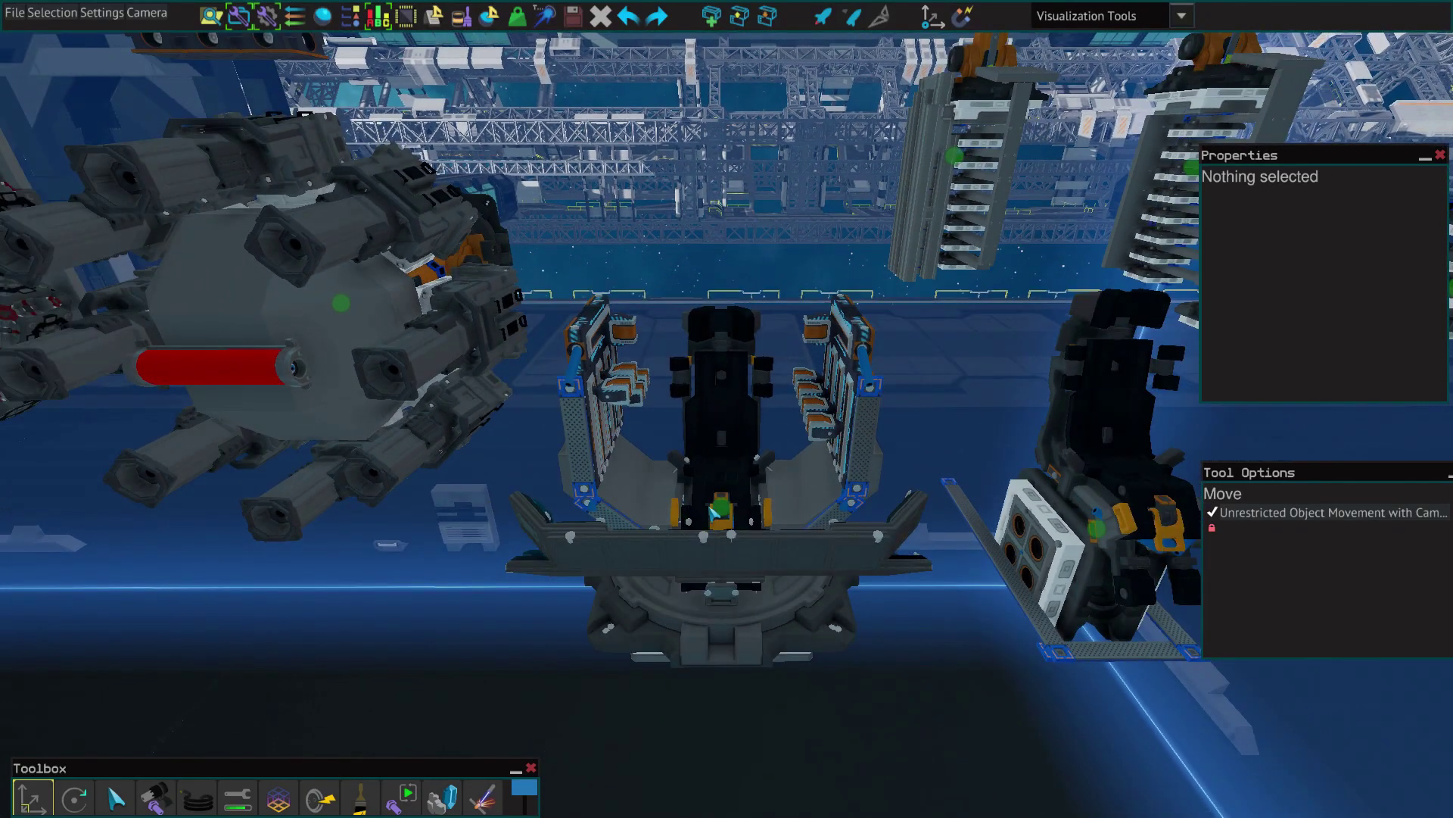
left_click(718, 514)
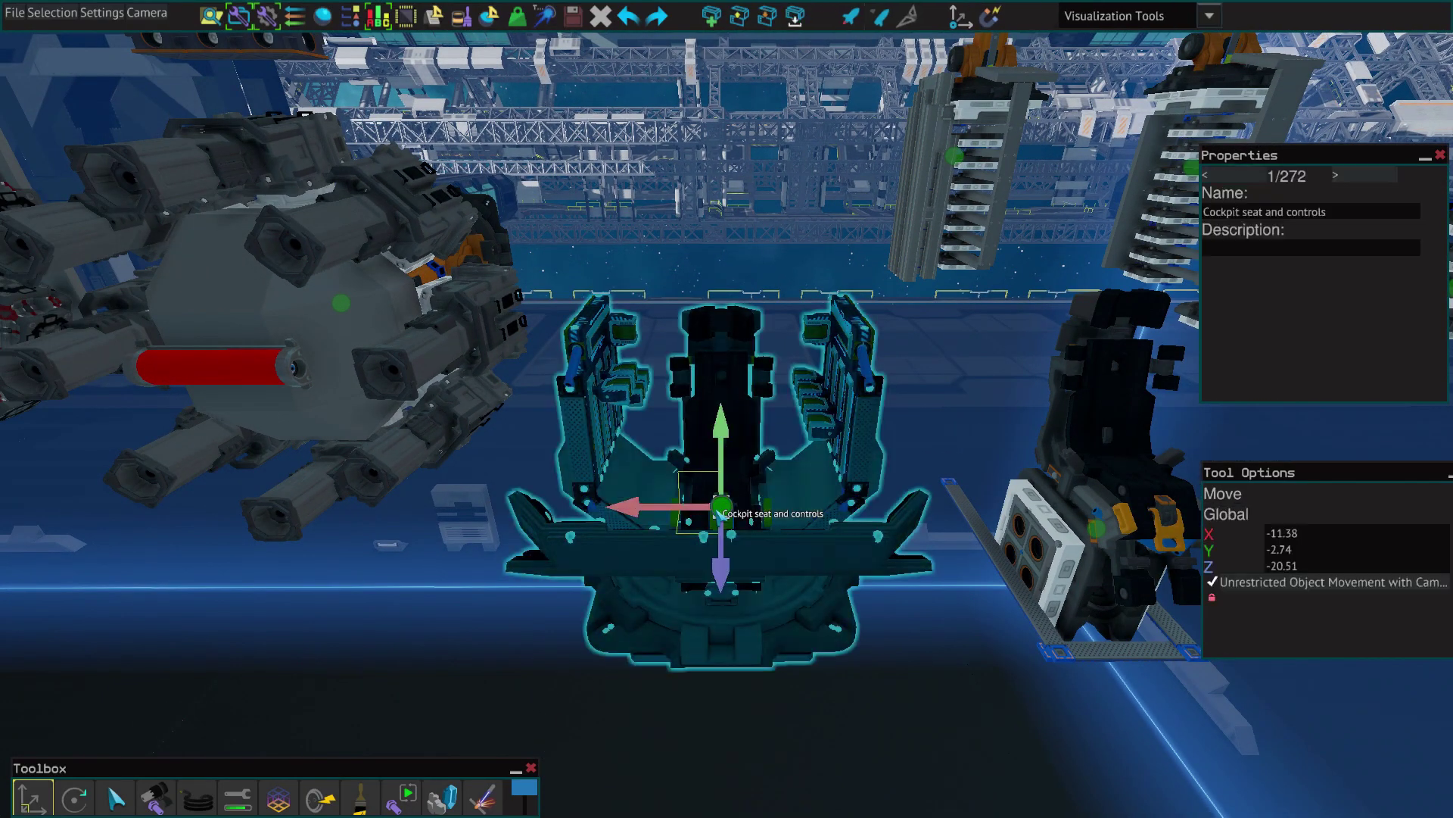
left_click_drag(717, 514, 473, 537)
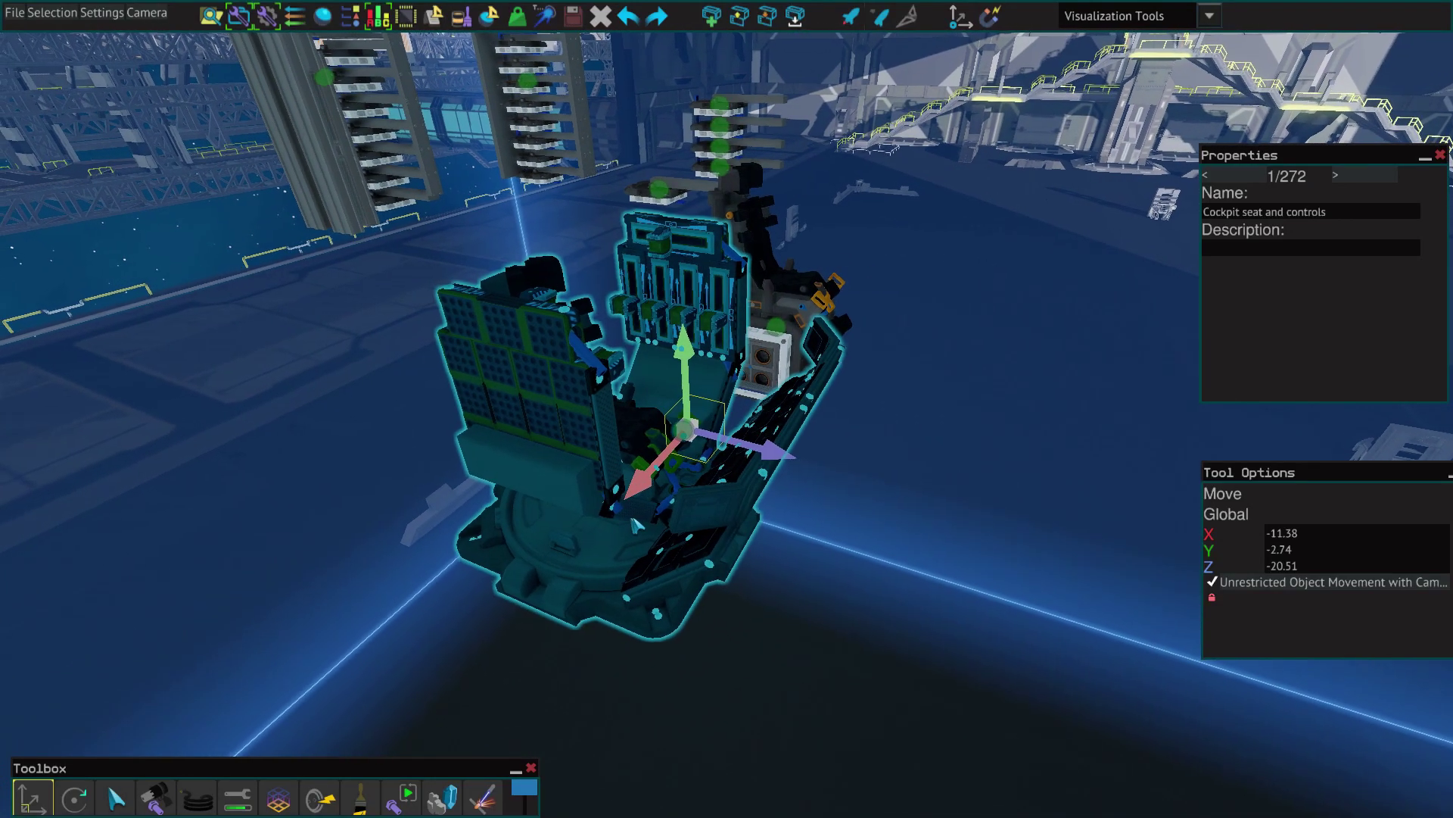
left_click(923, 649)
scroll(924, 649, "up", 10)
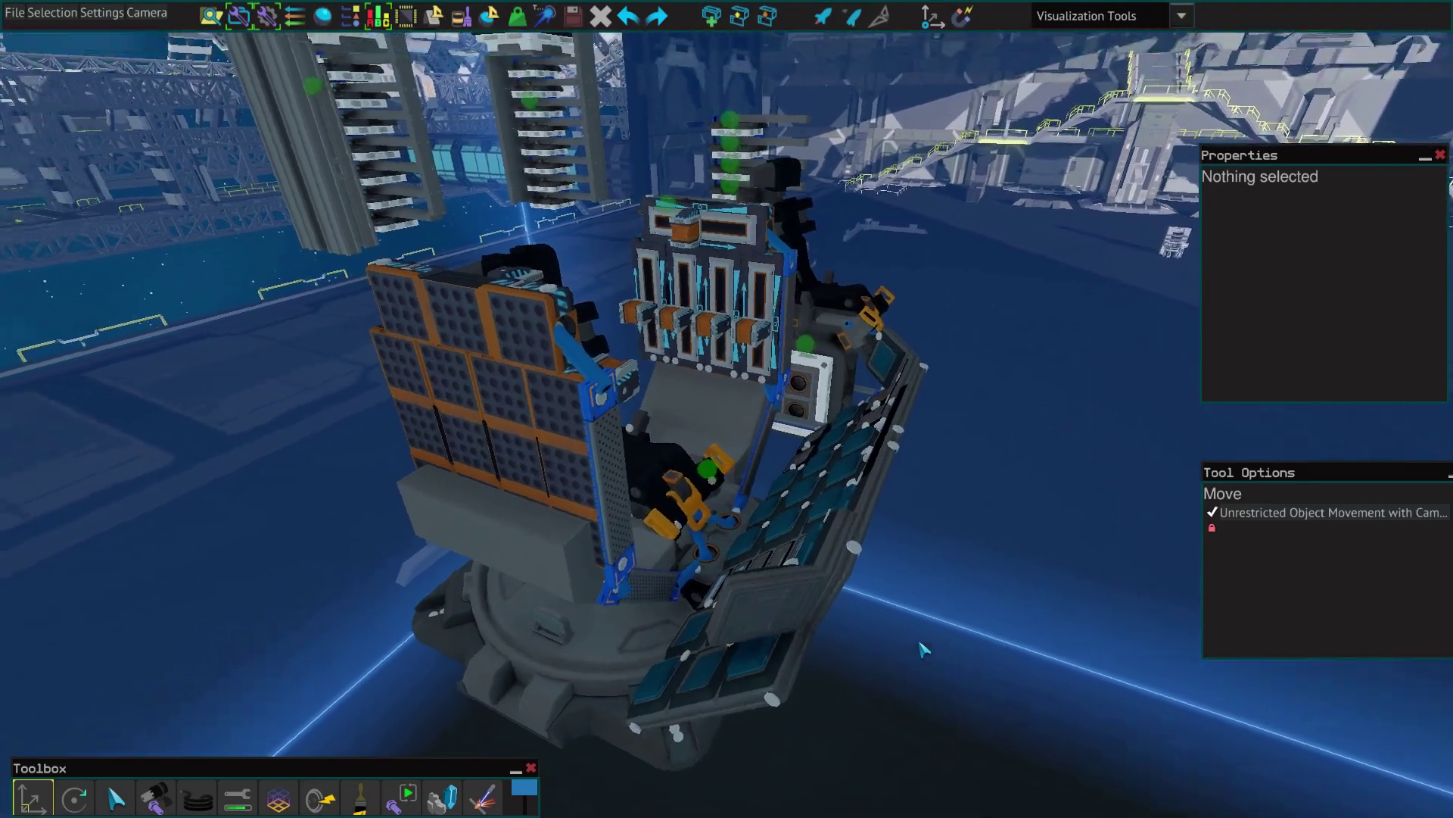
scroll(924, 649, "down", 12)
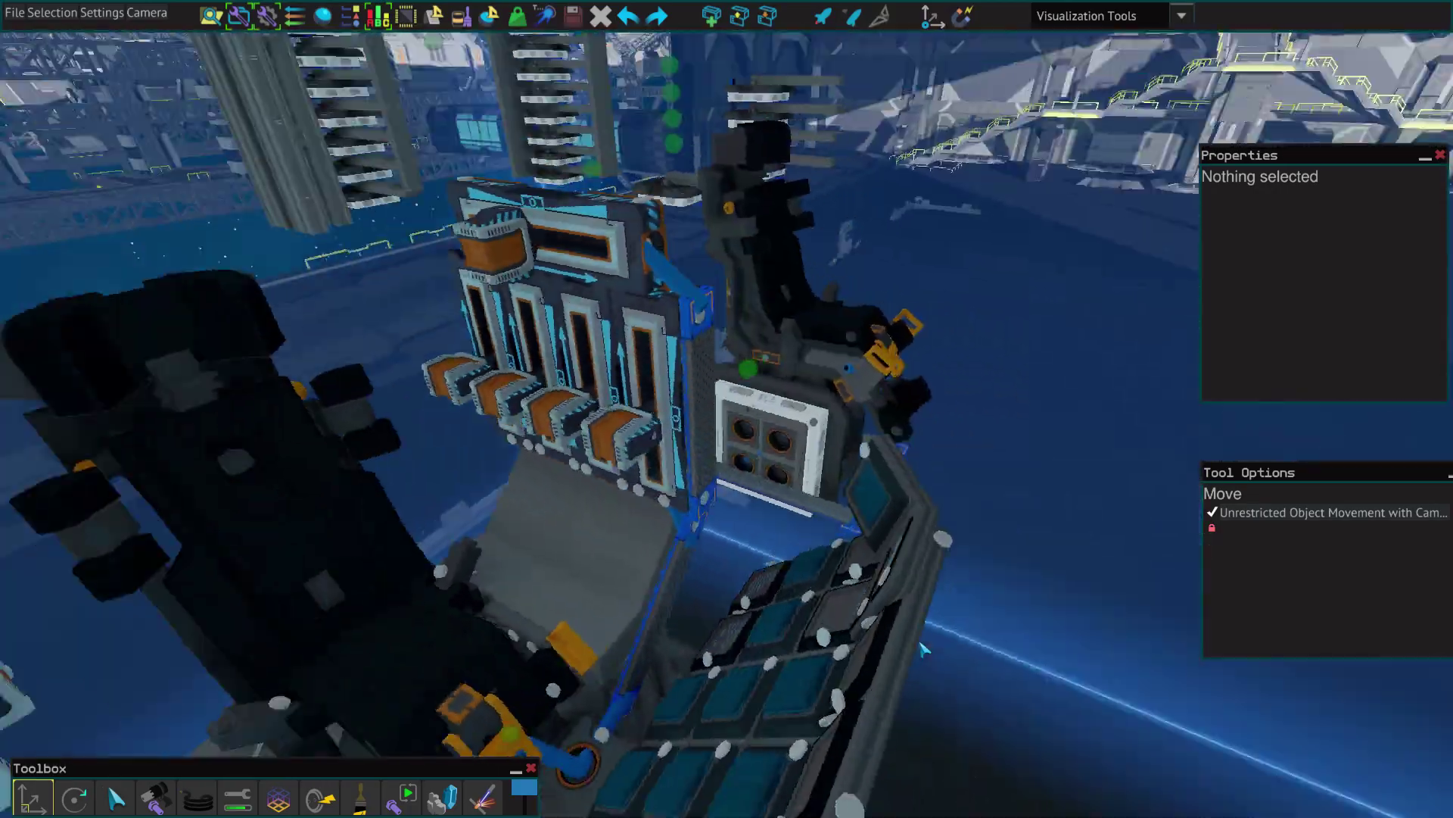
left_click_drag(923, 649, 923, 648)
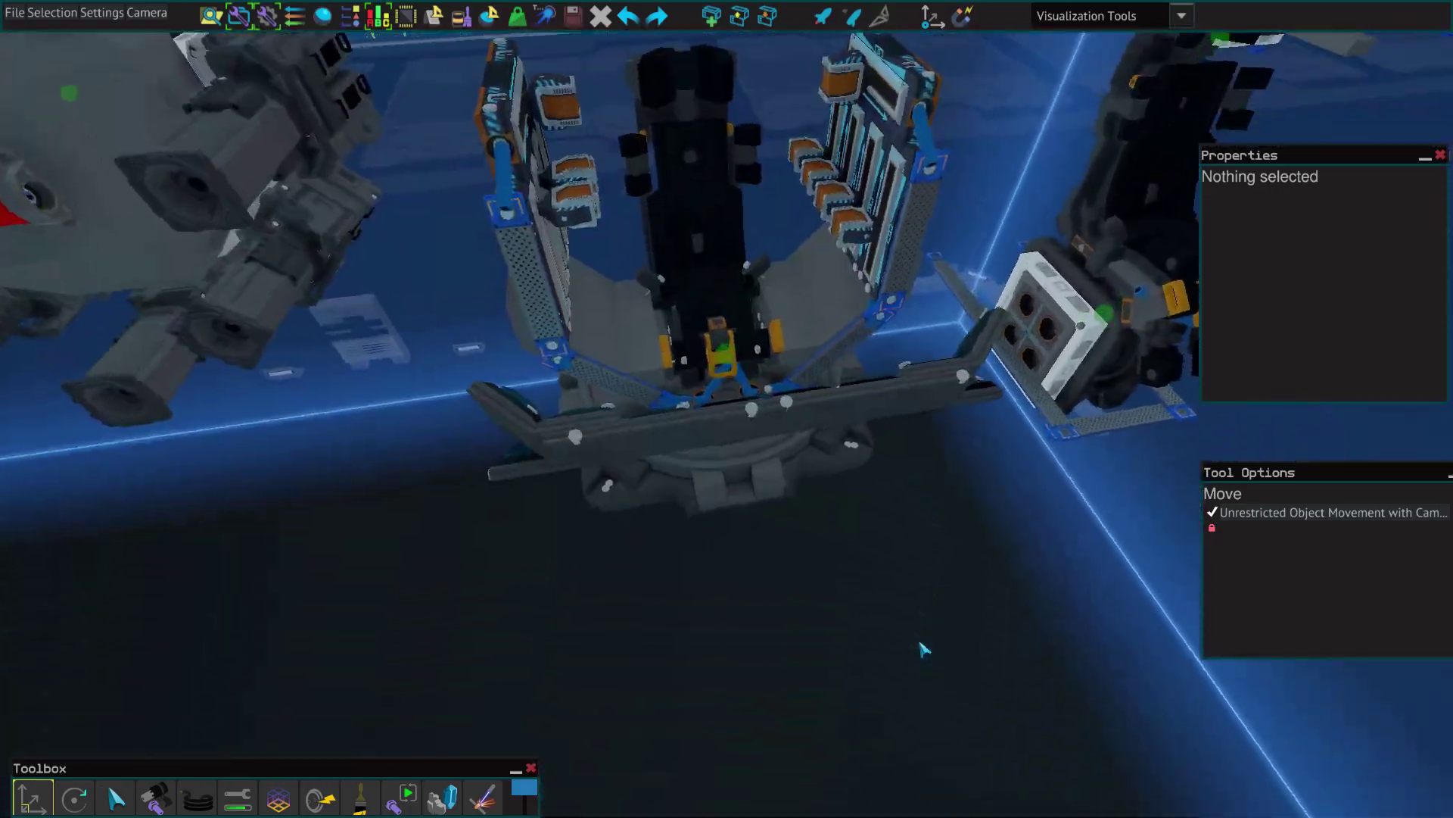
scroll(679, 496, "down", 2)
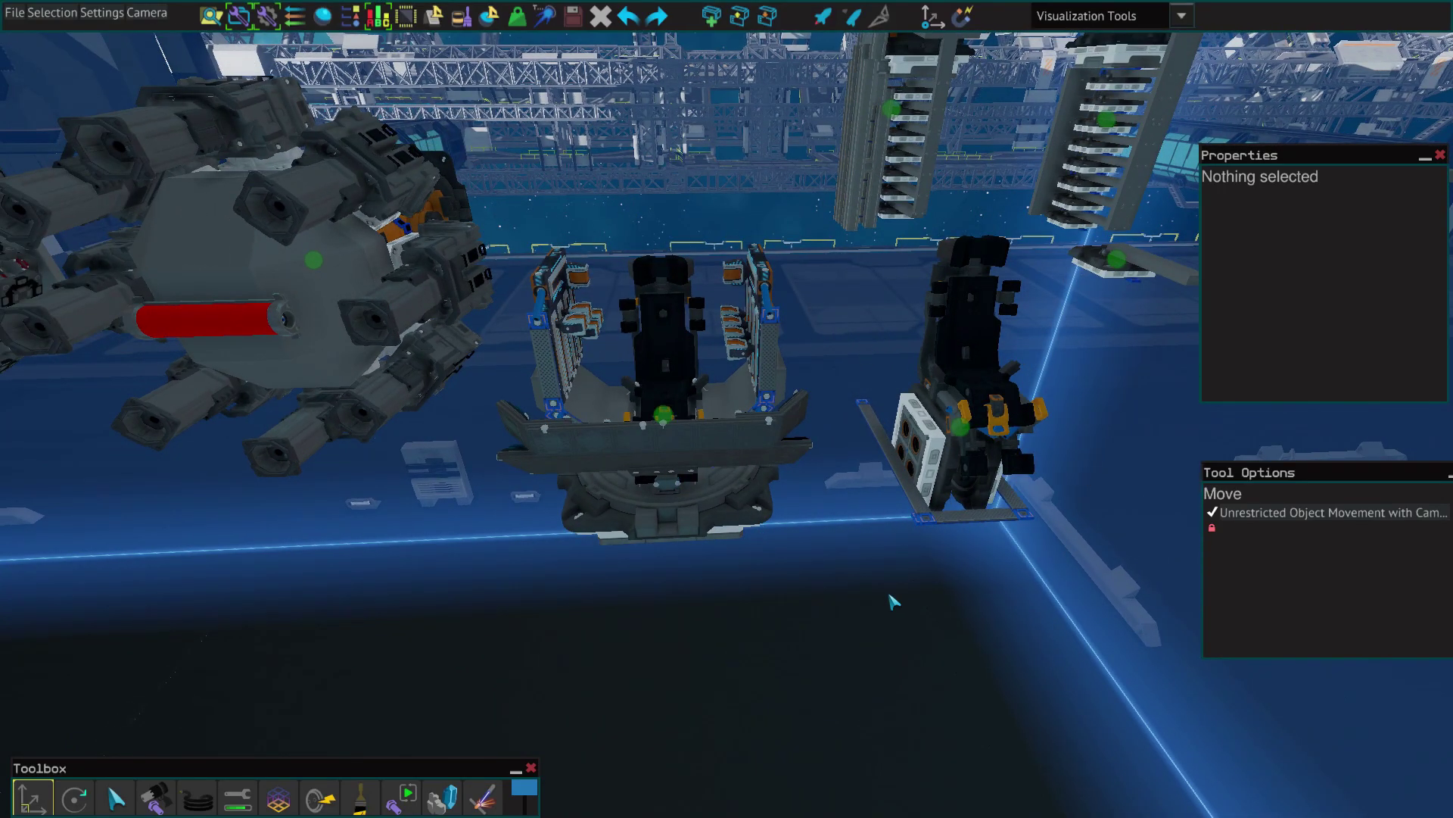
scroll(762, 603, "up", 10)
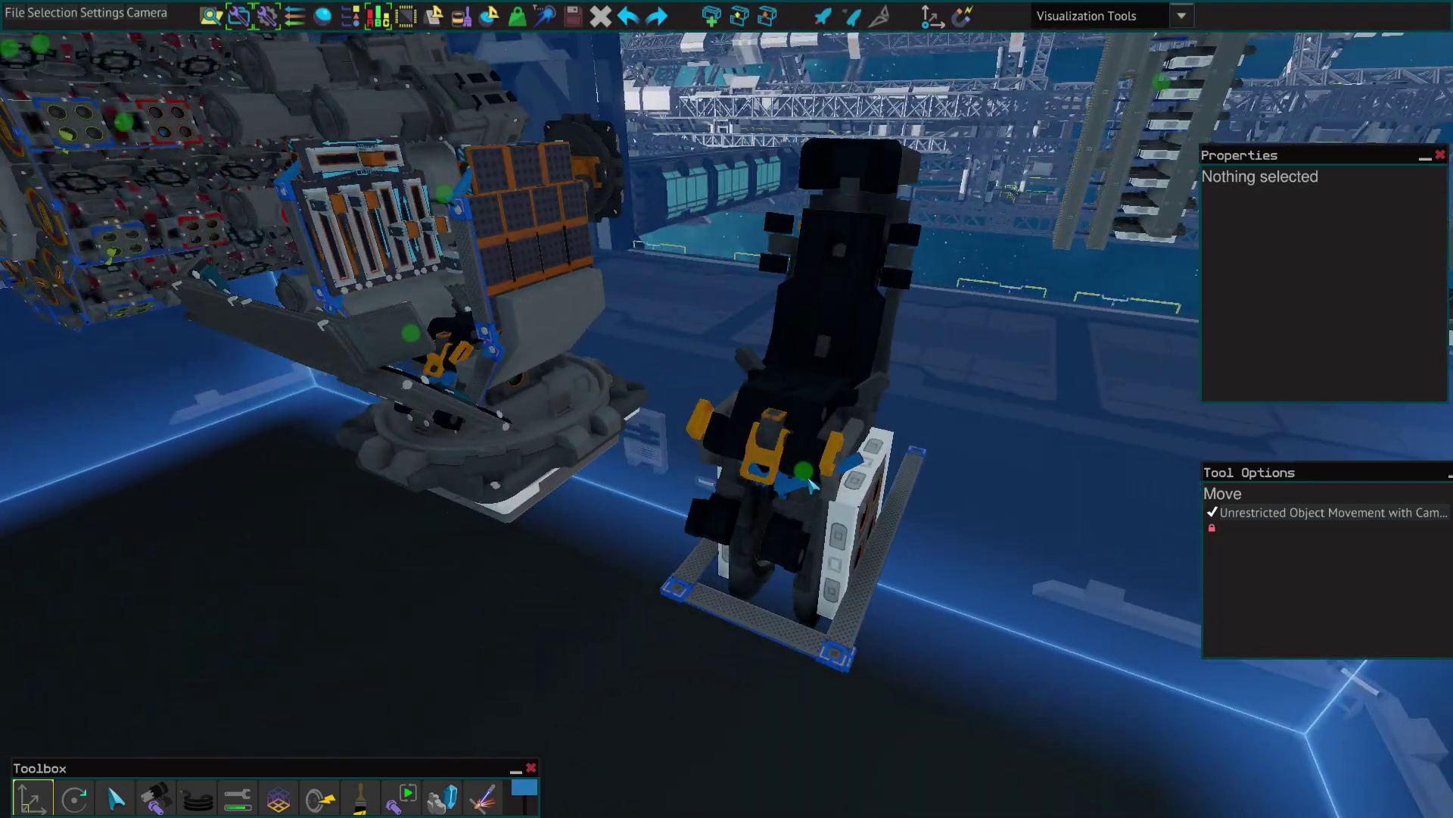
left_click(881, 590)
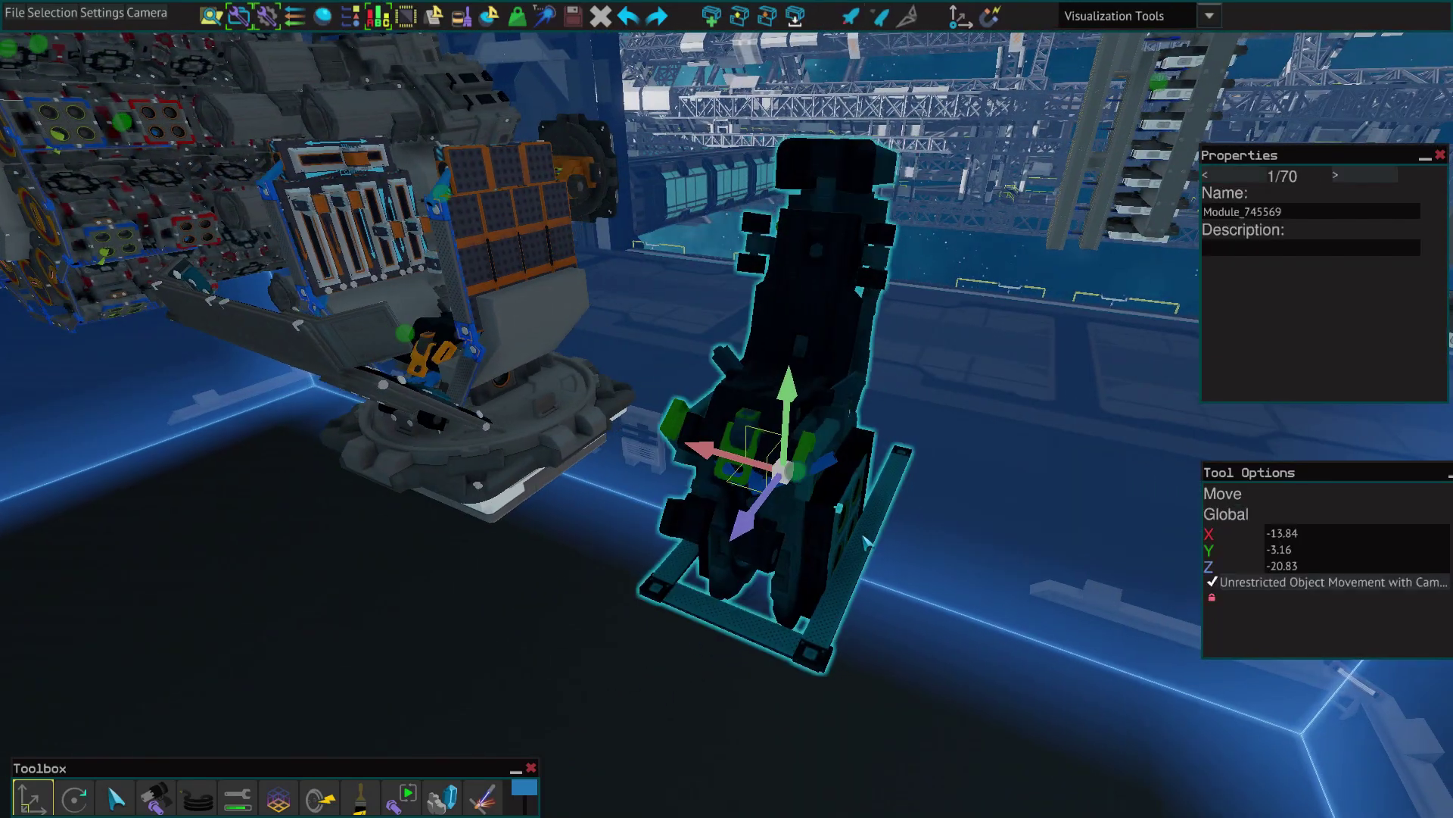
scroll(881, 591, "up", 3)
scroll(880, 590, "down", 5)
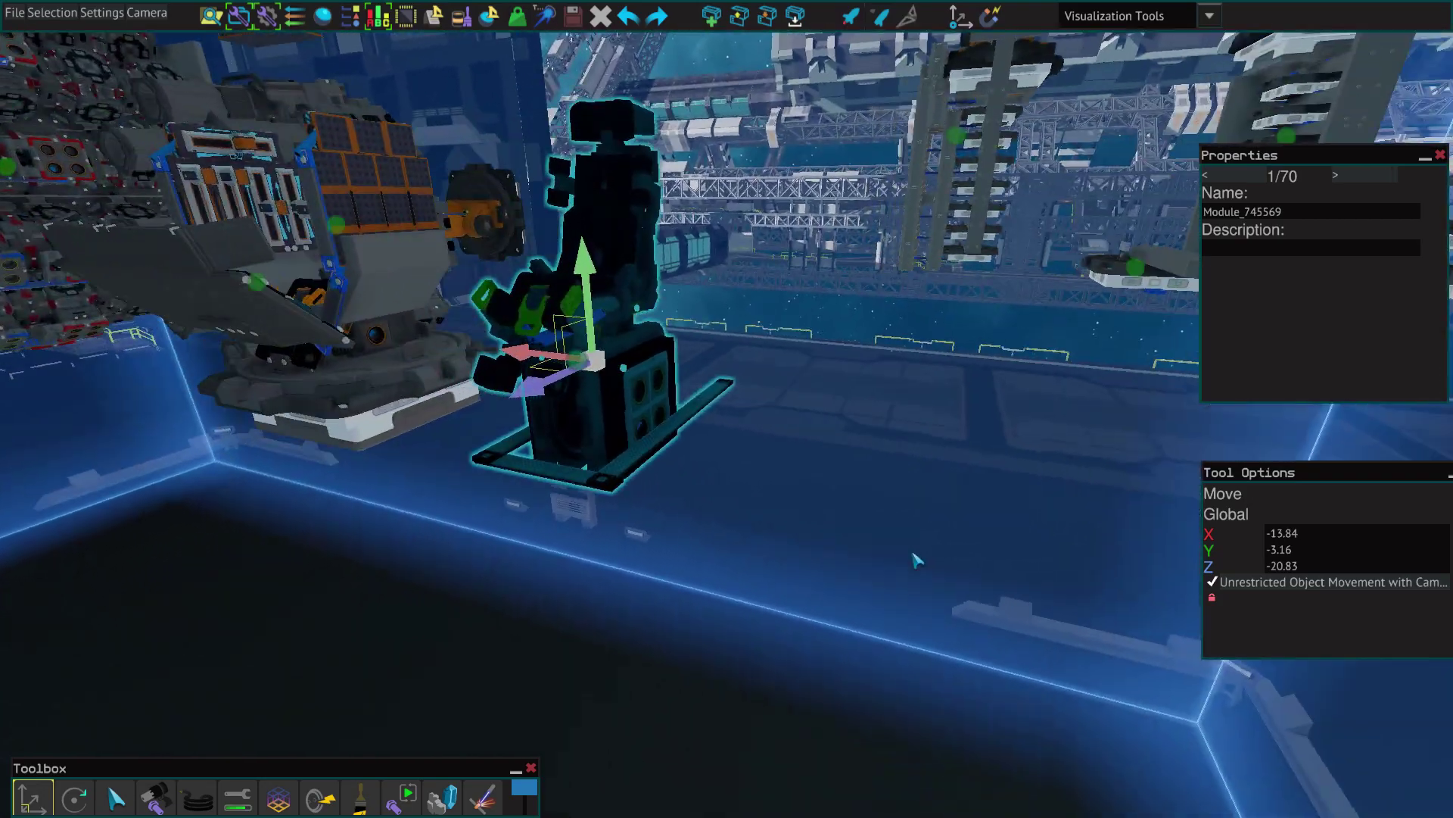
left_click(858, 564)
key("w")
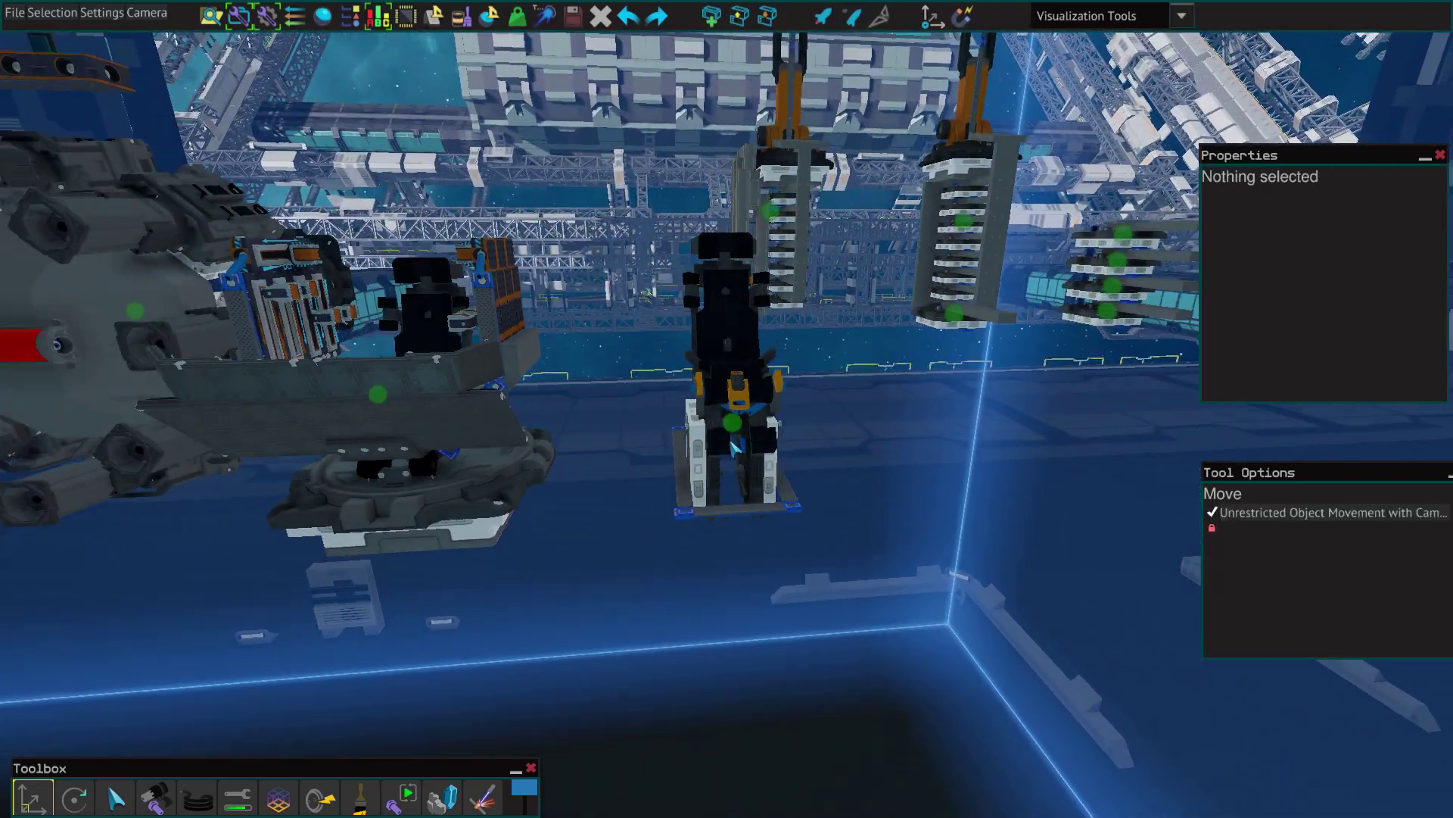
key("w")
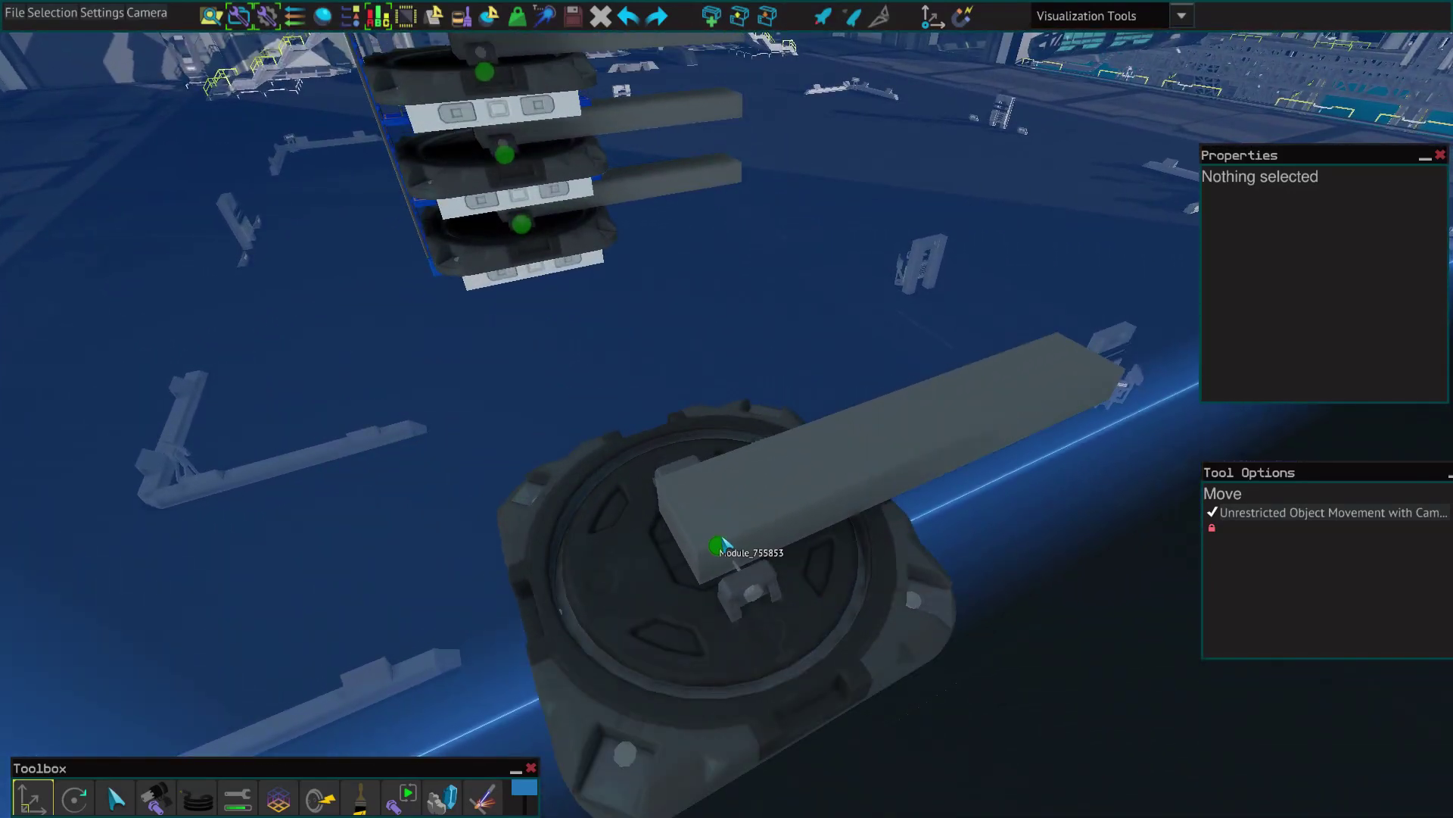
left_click(837, 604)
key("s")
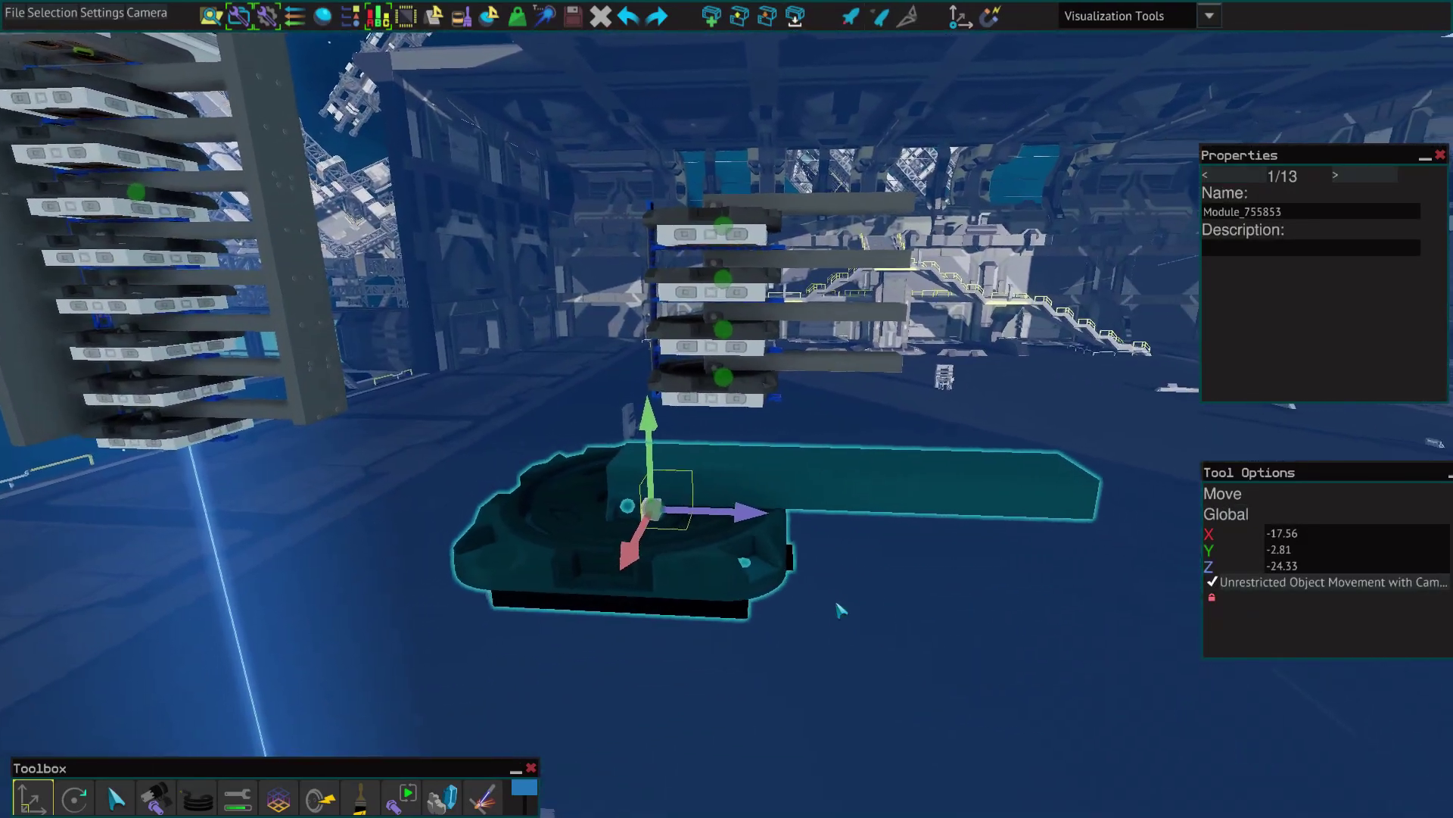
key("w")
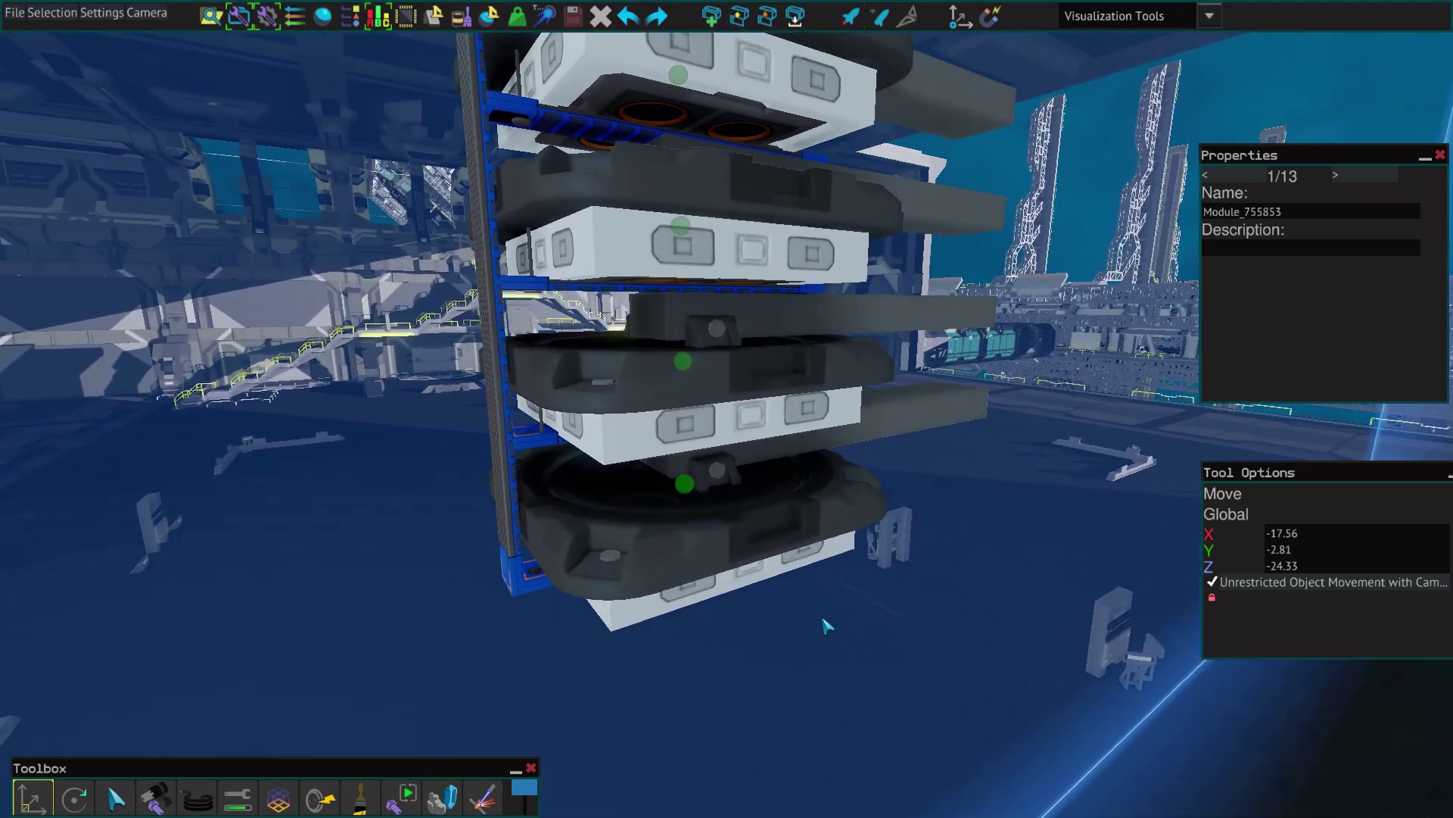
left_click(827, 623)
left_click_drag(522, 203, 1060, 609)
left_click(848, 639)
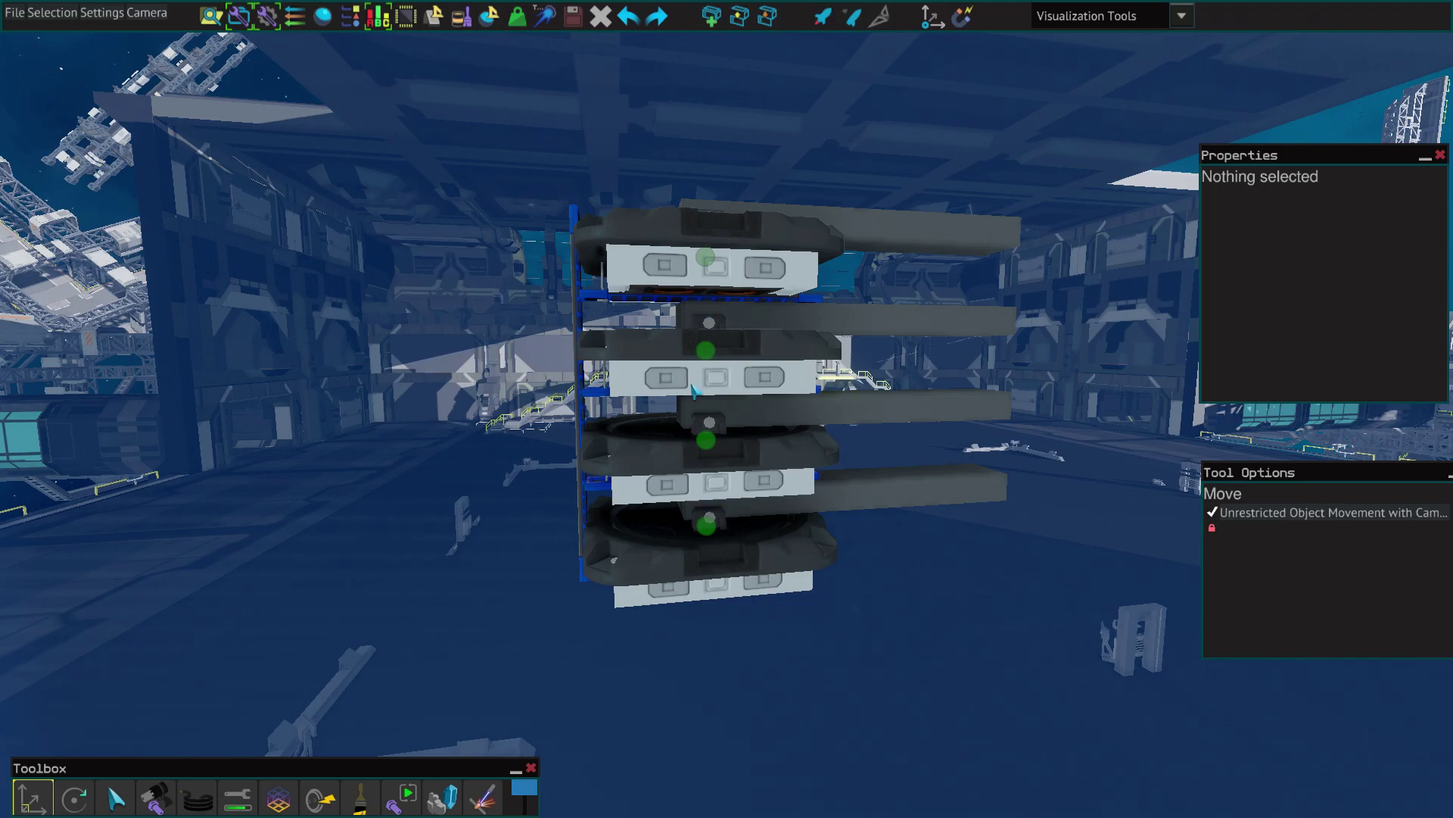
key("w")
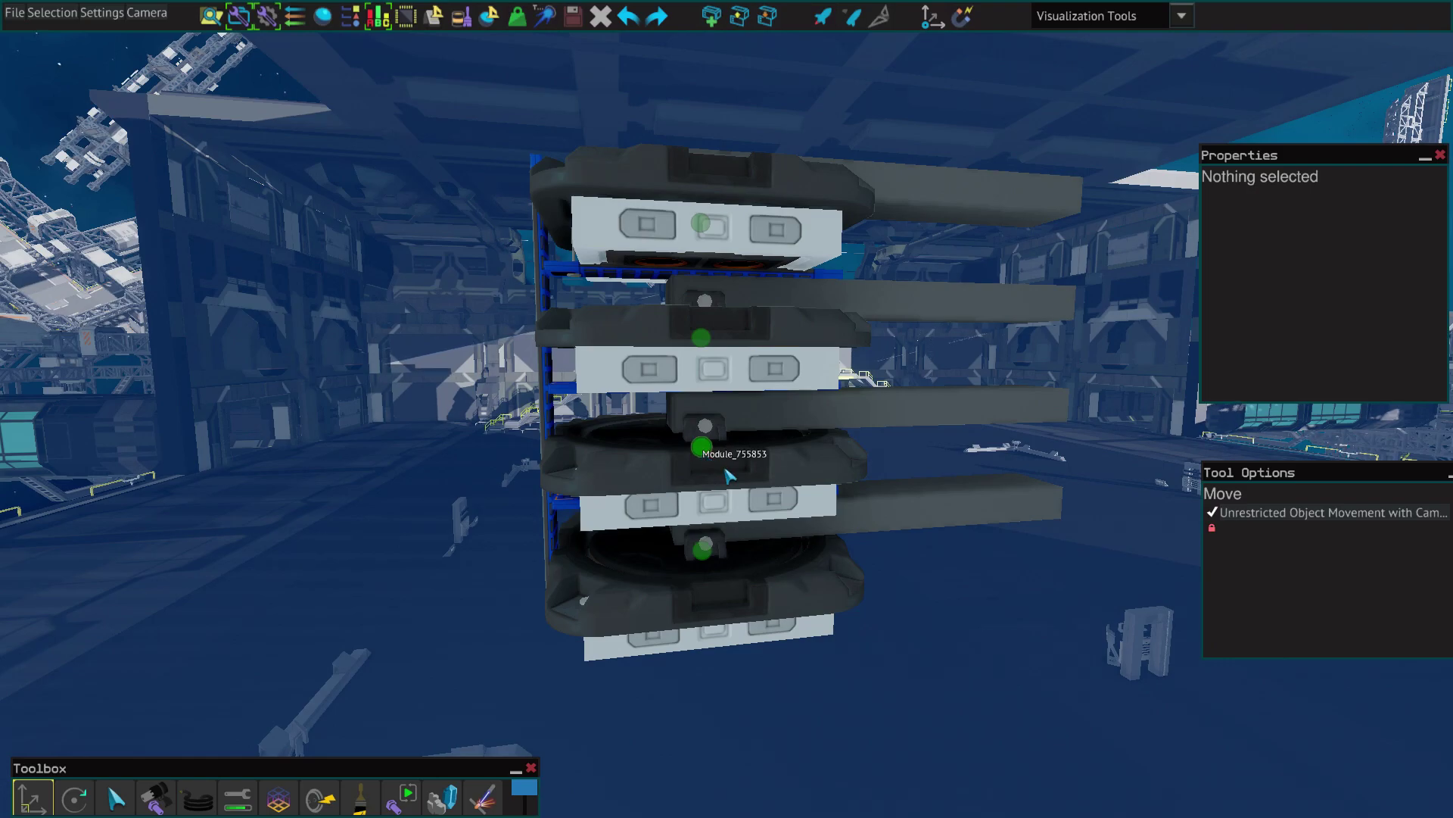
scroll(734, 482, "down", 2)
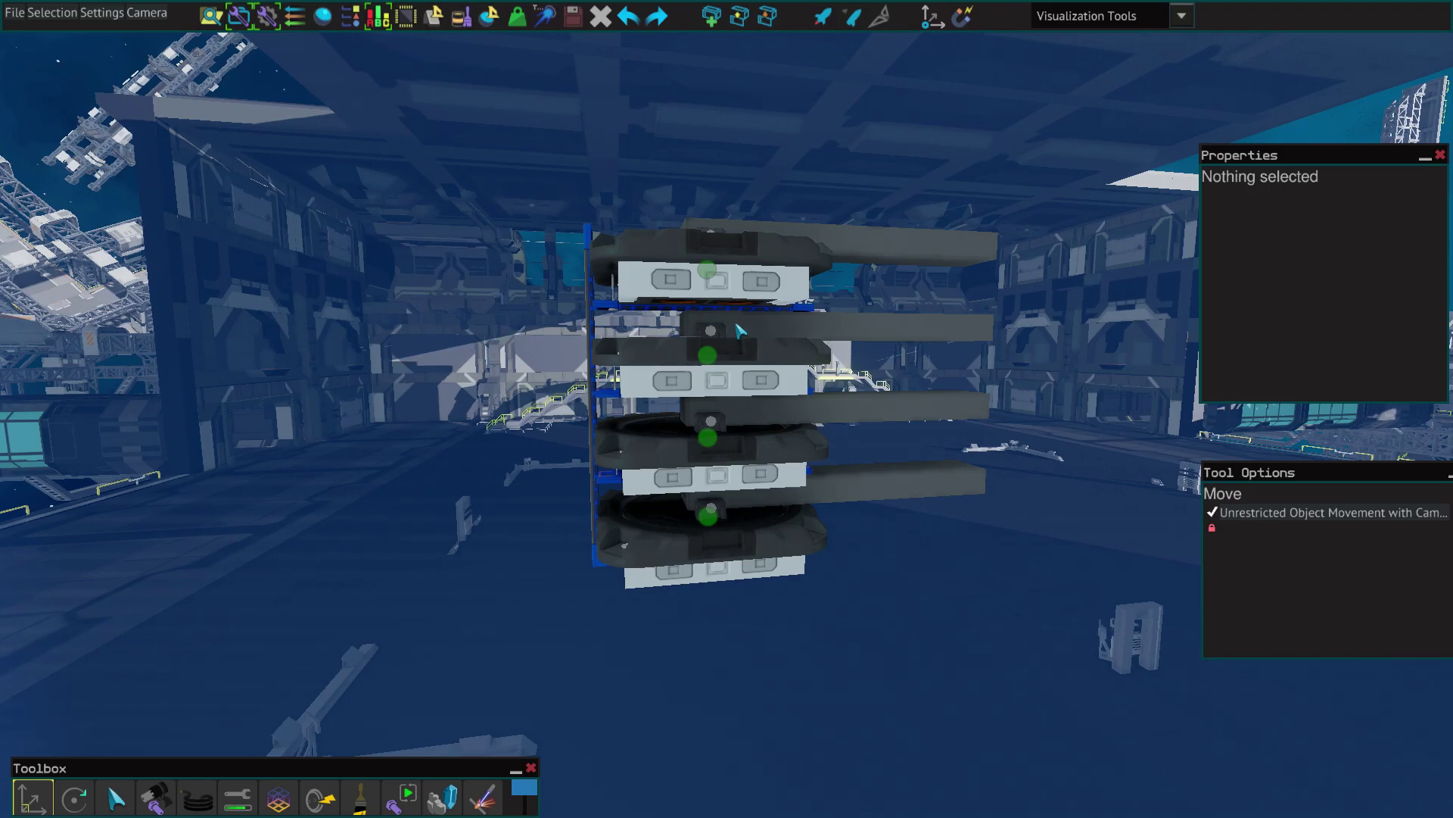
key("w")
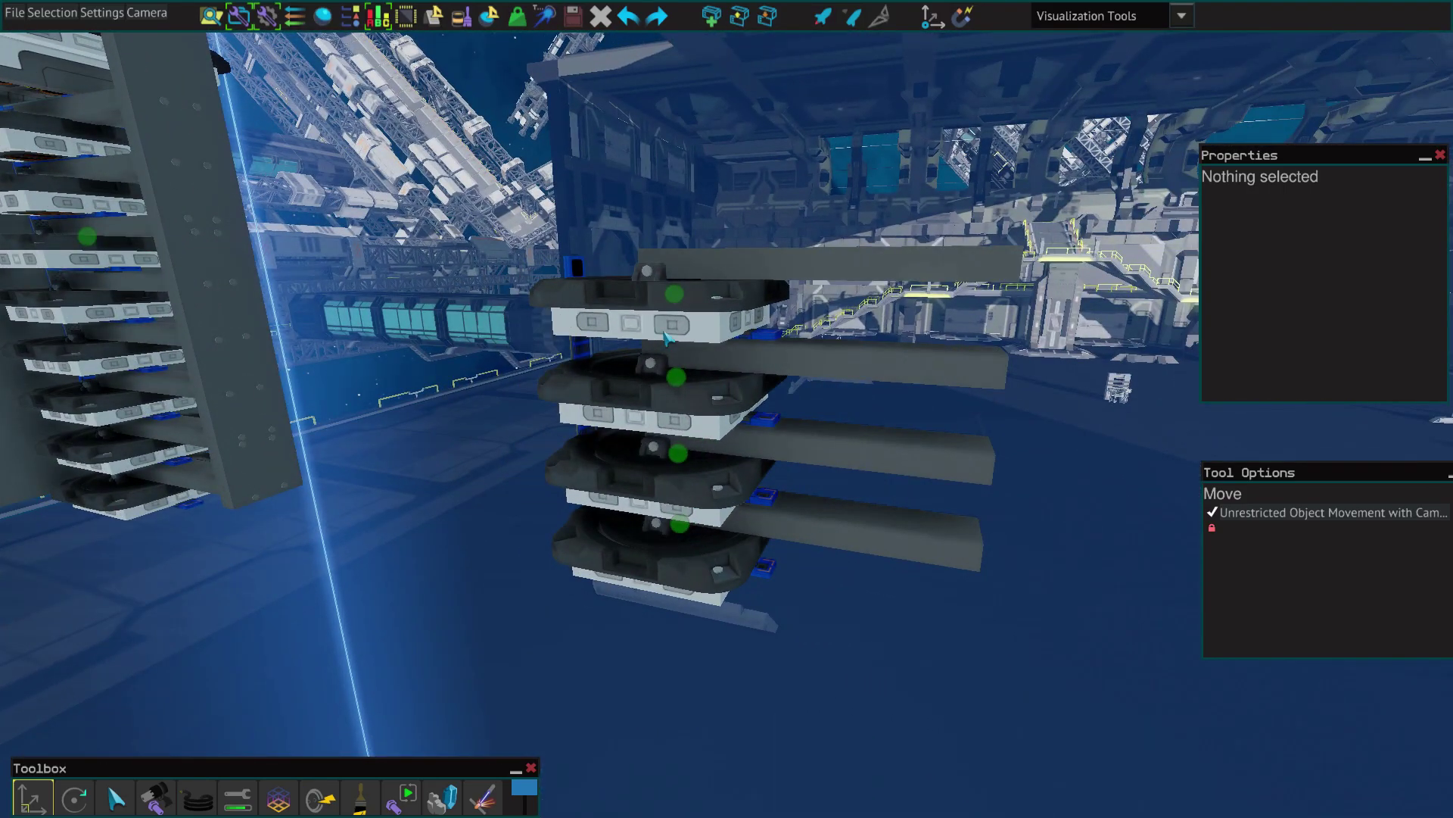
key("d")
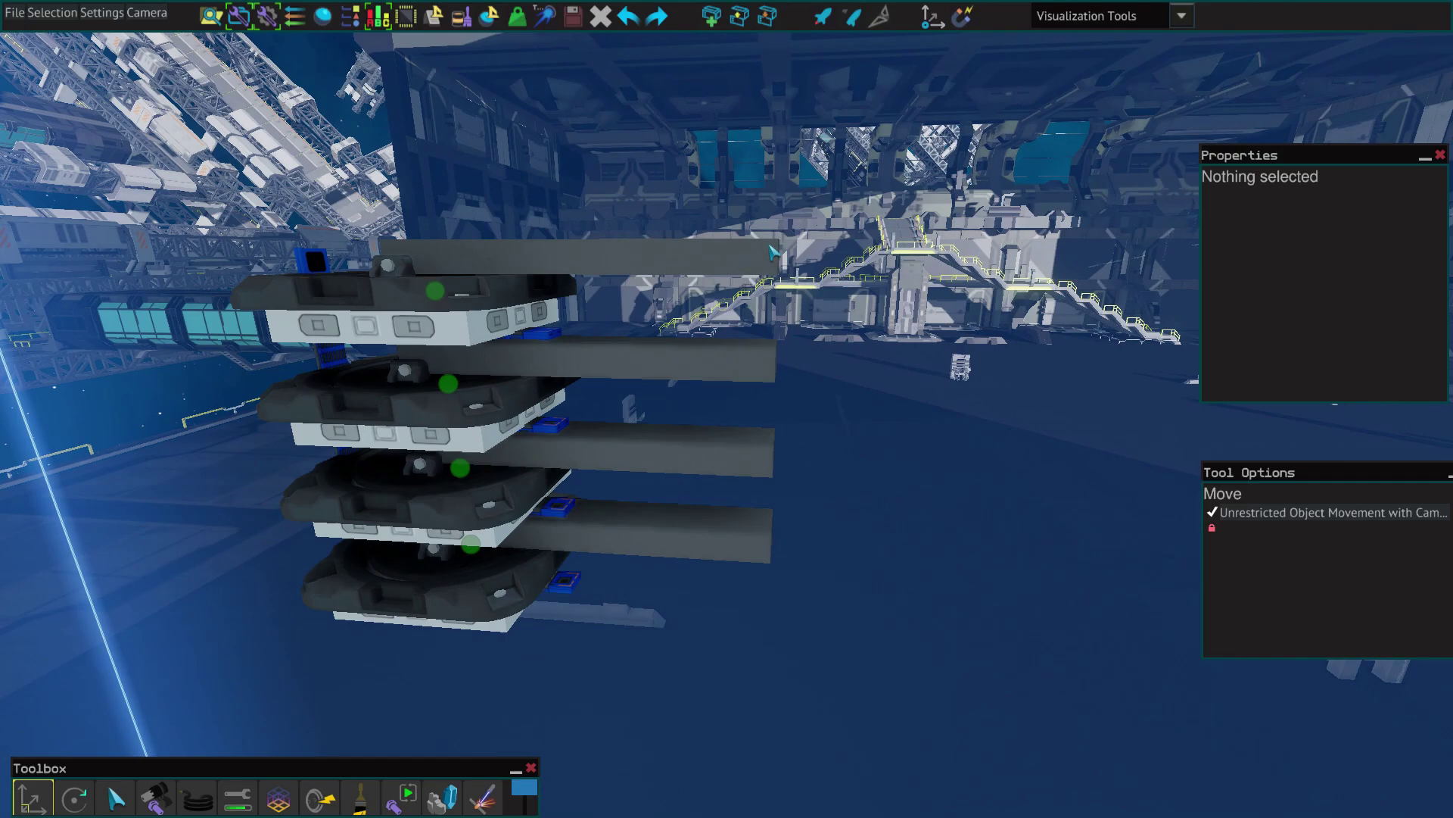
key("a")
key("s")
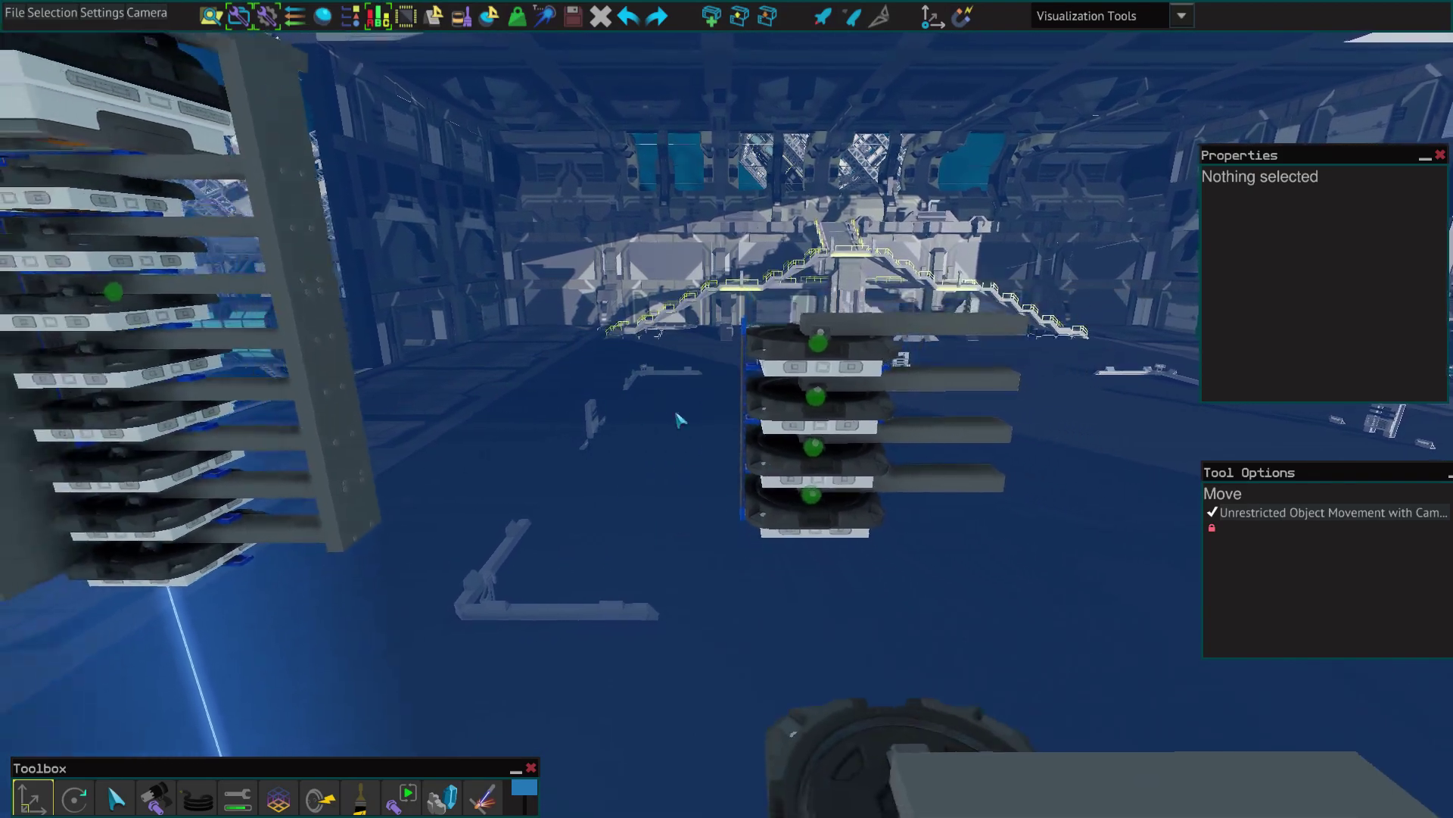
key("w")
key("d")
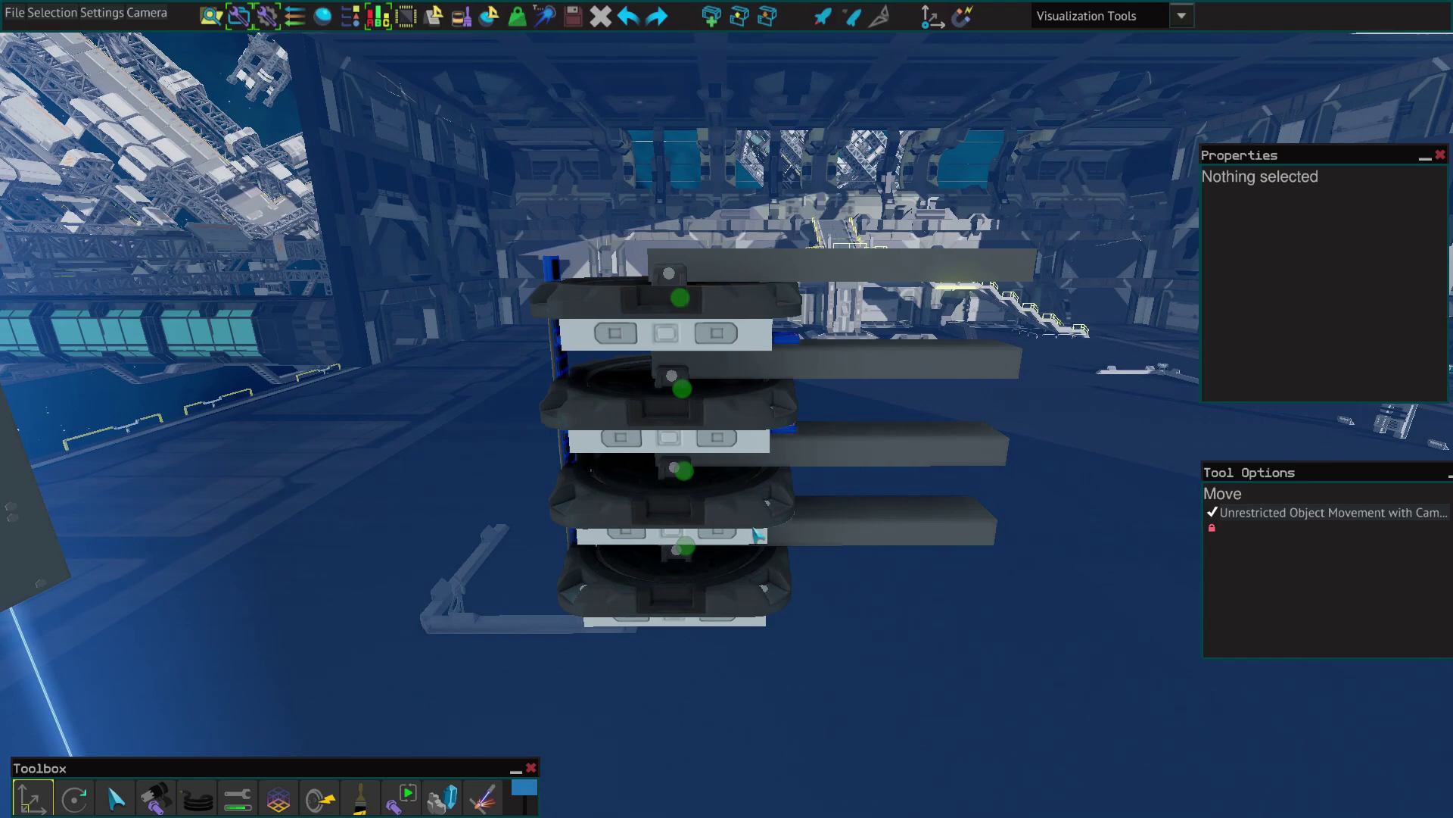
scroll(774, 538, "down", 3)
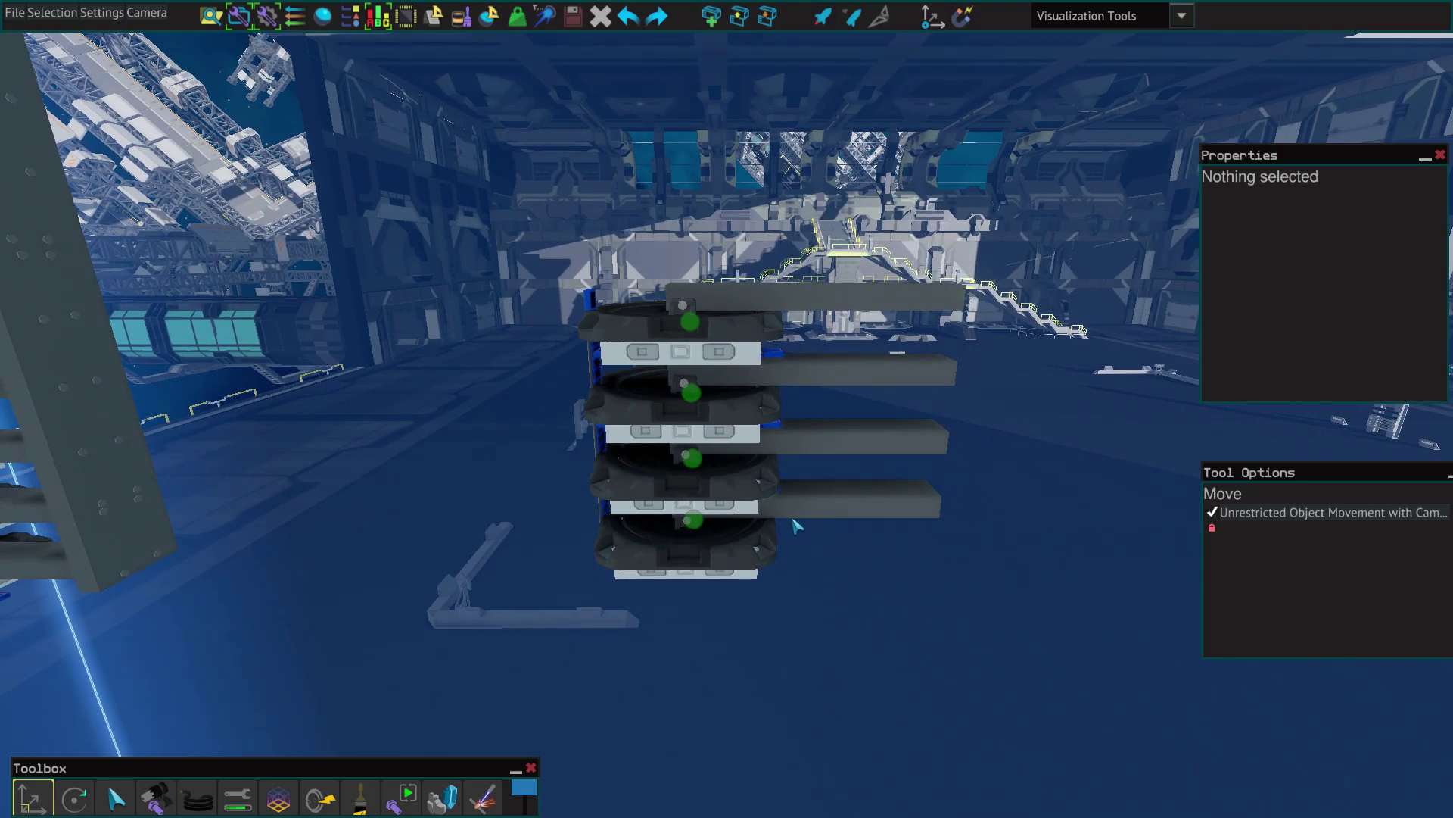
scroll(791, 523, "up", 2)
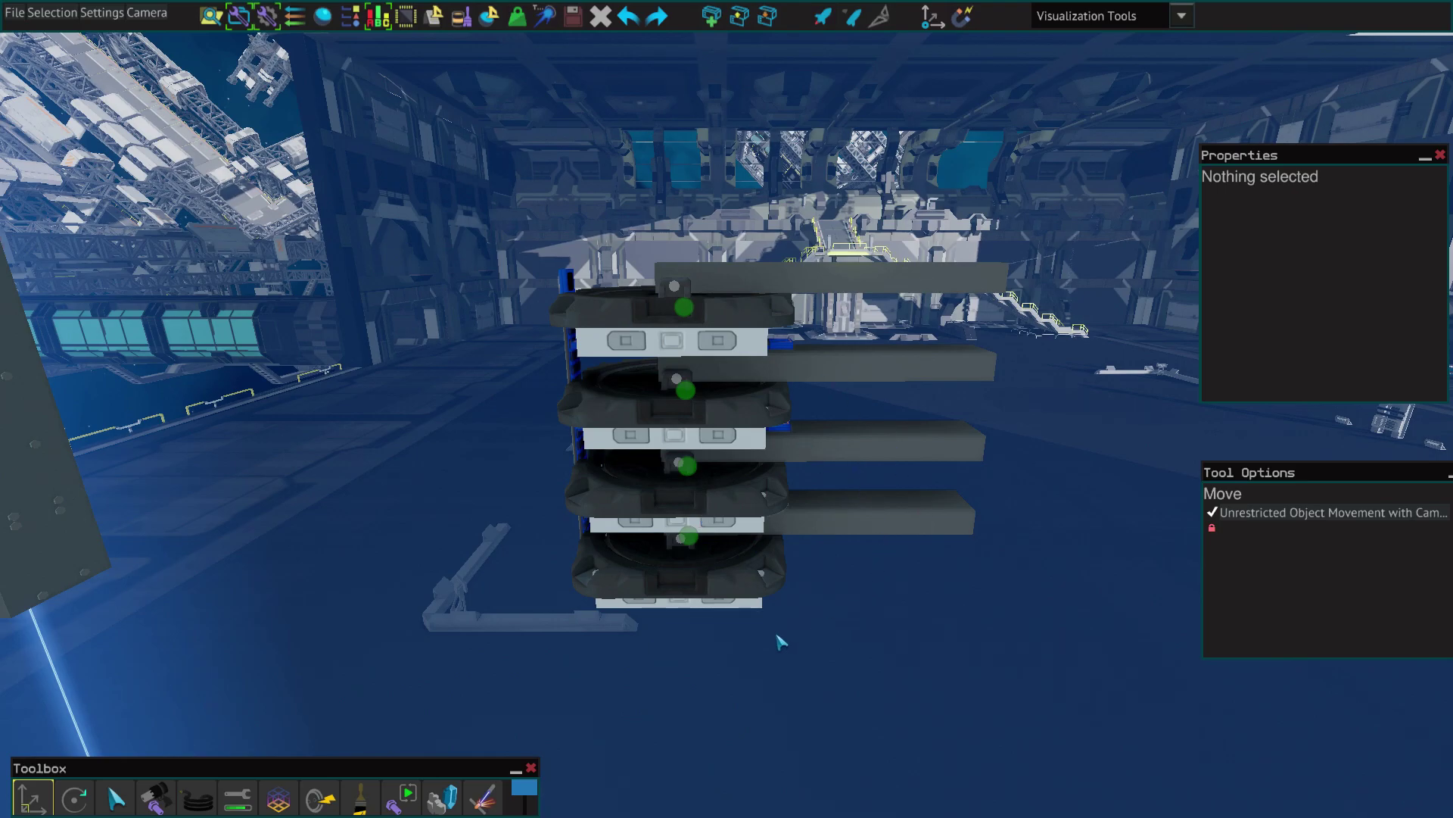
scroll(949, 462, "down", 3)
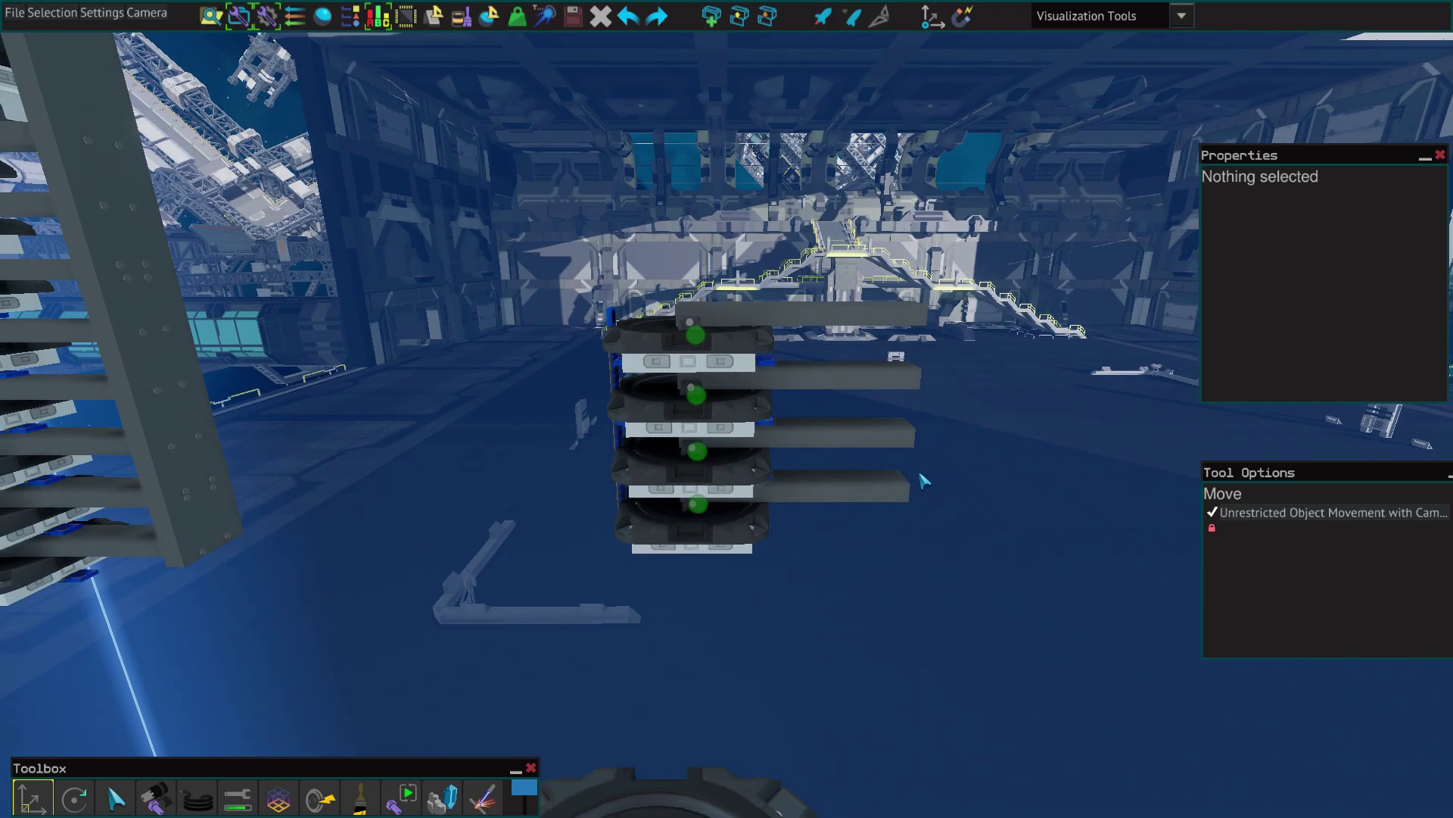
scroll(773, 559, "up", 2)
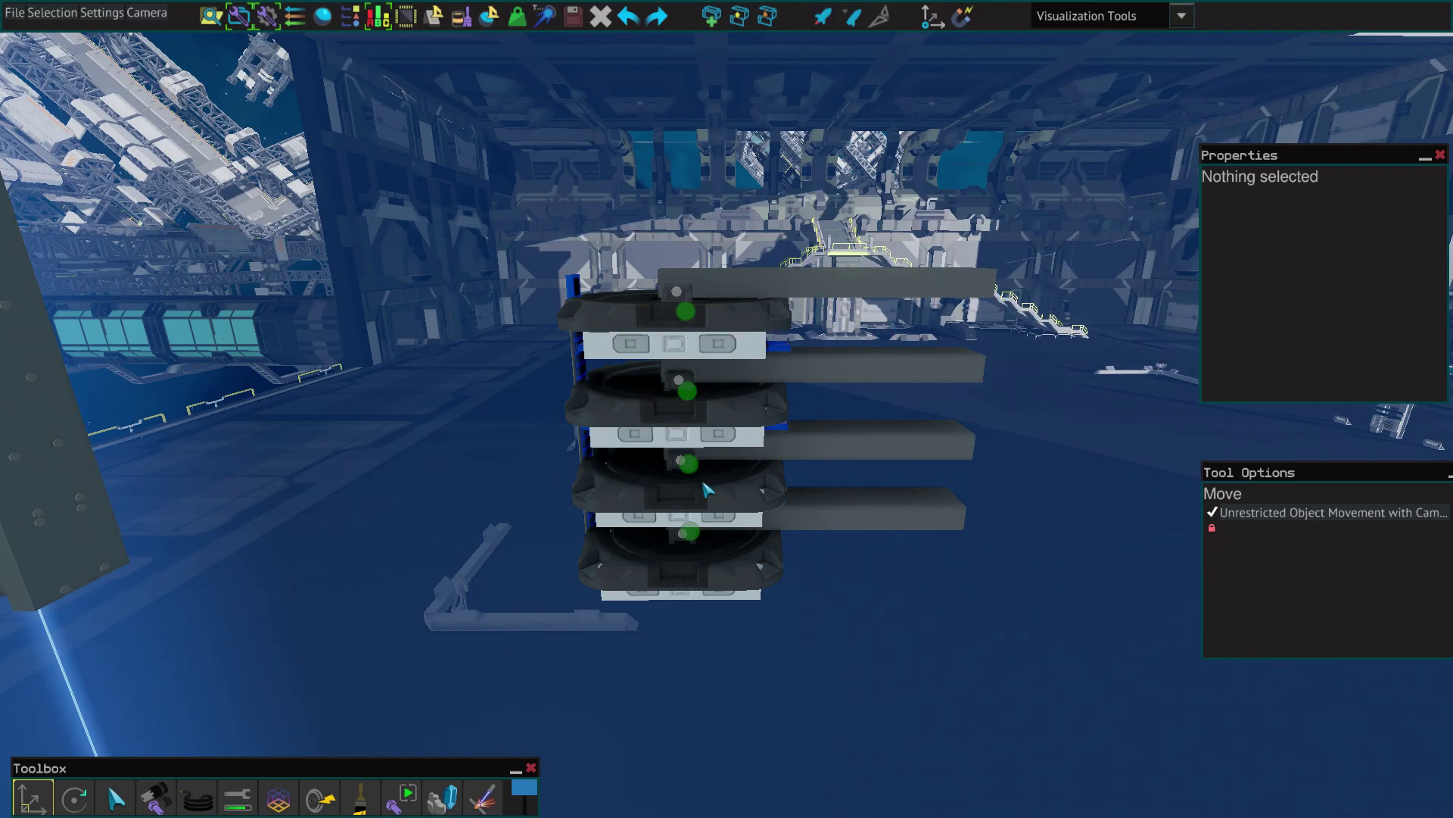
key("d")
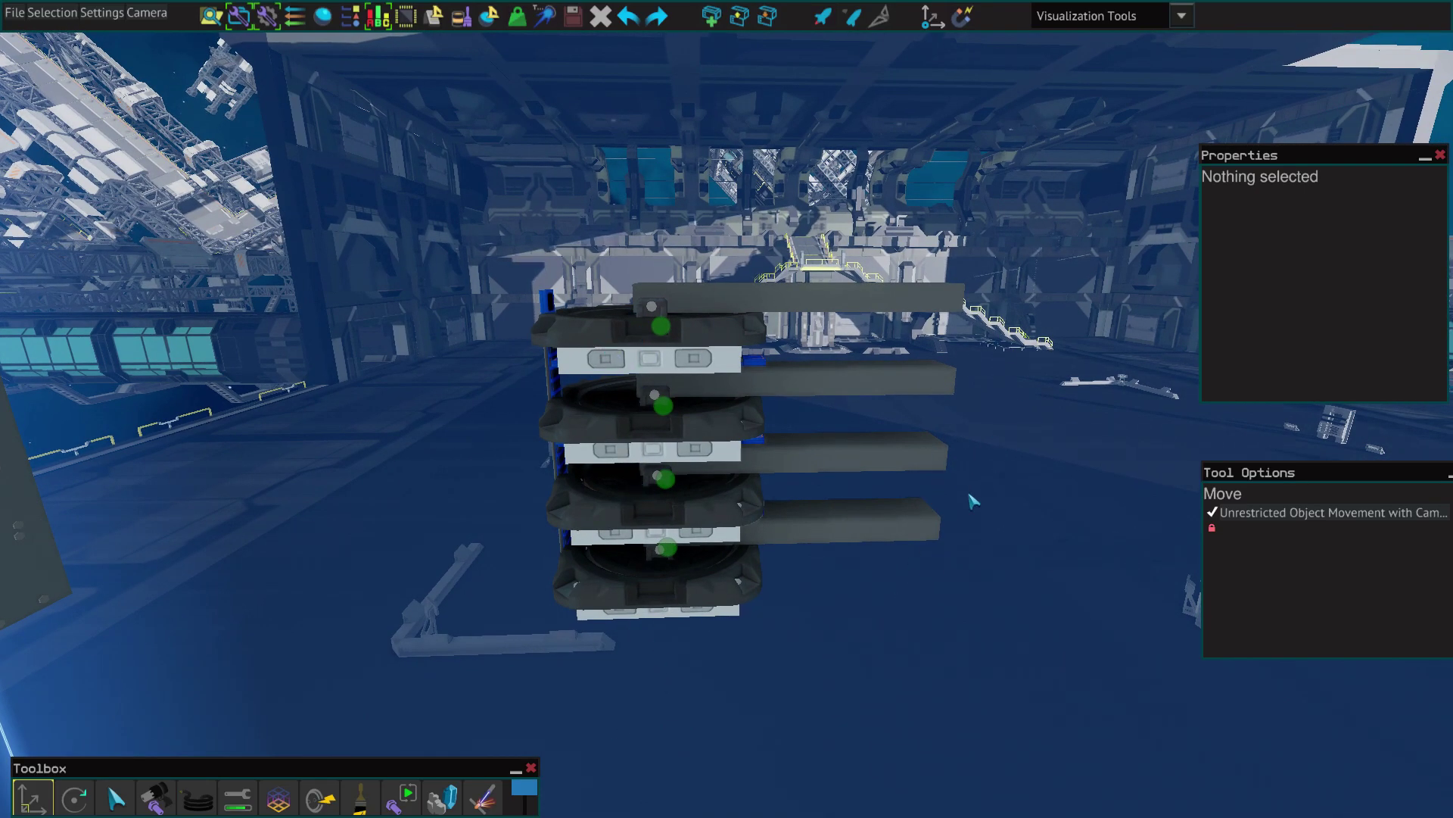
key("q")
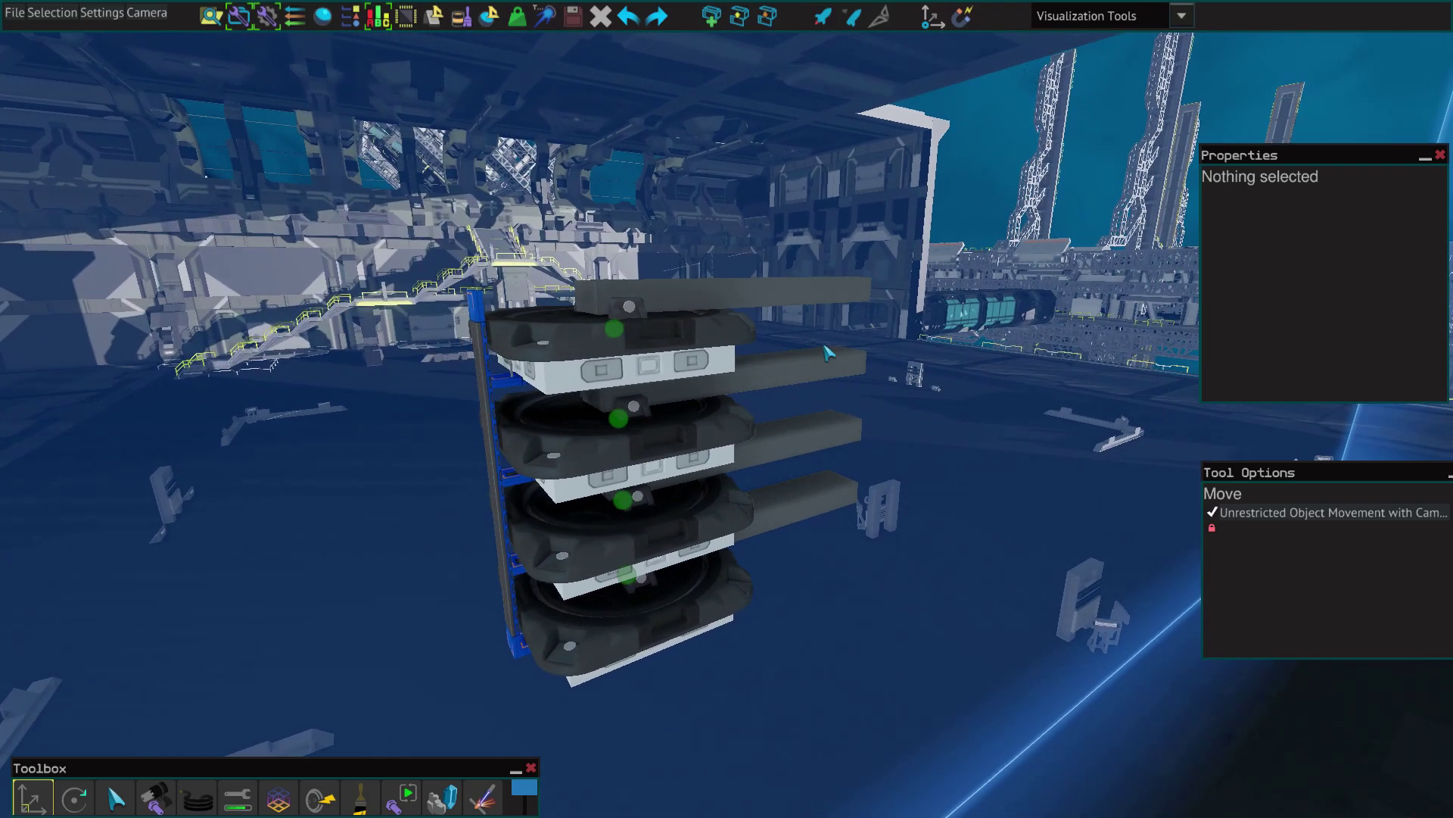
key("q")
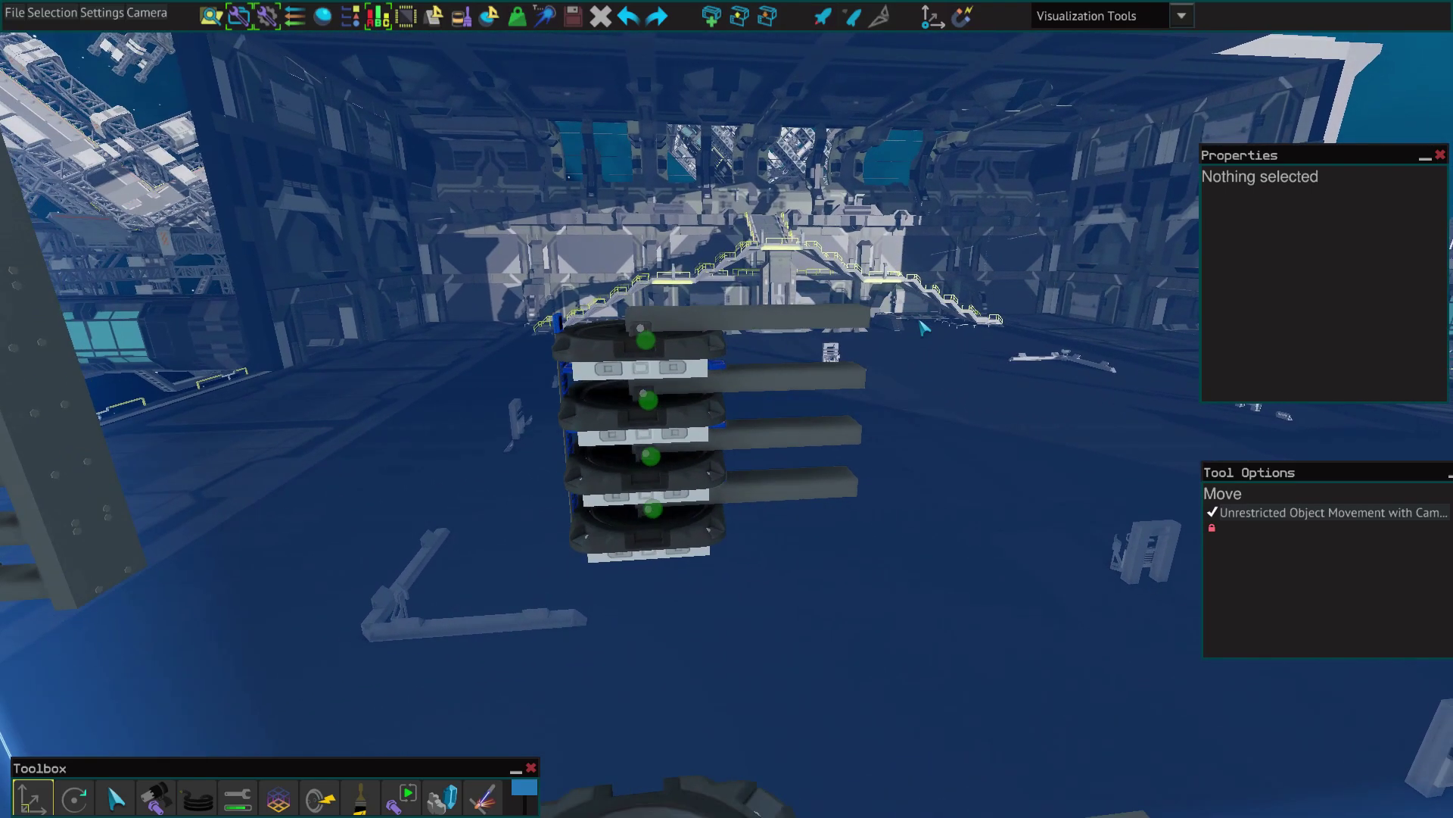
key("s")
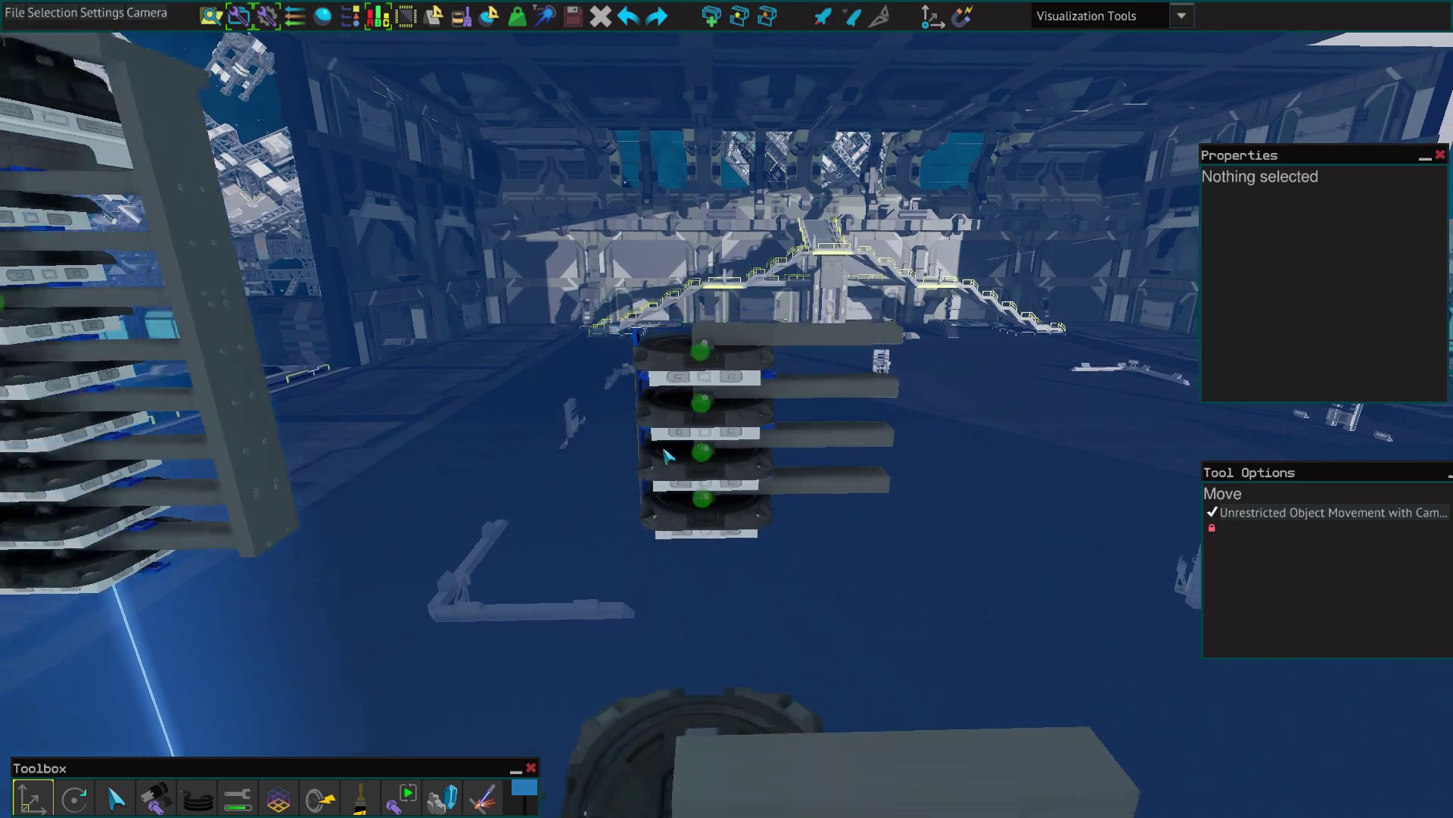
key("w")
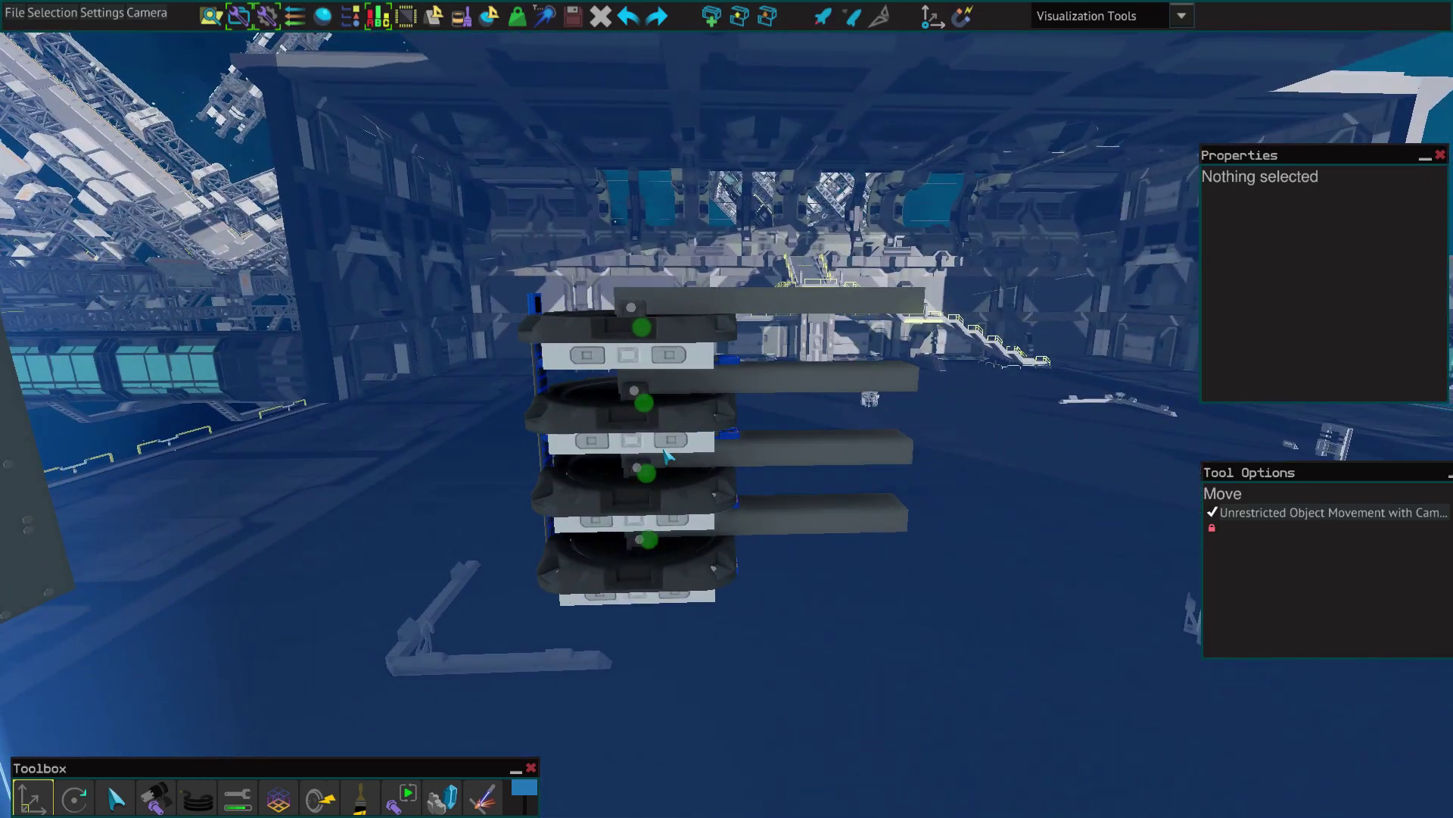
key("w")
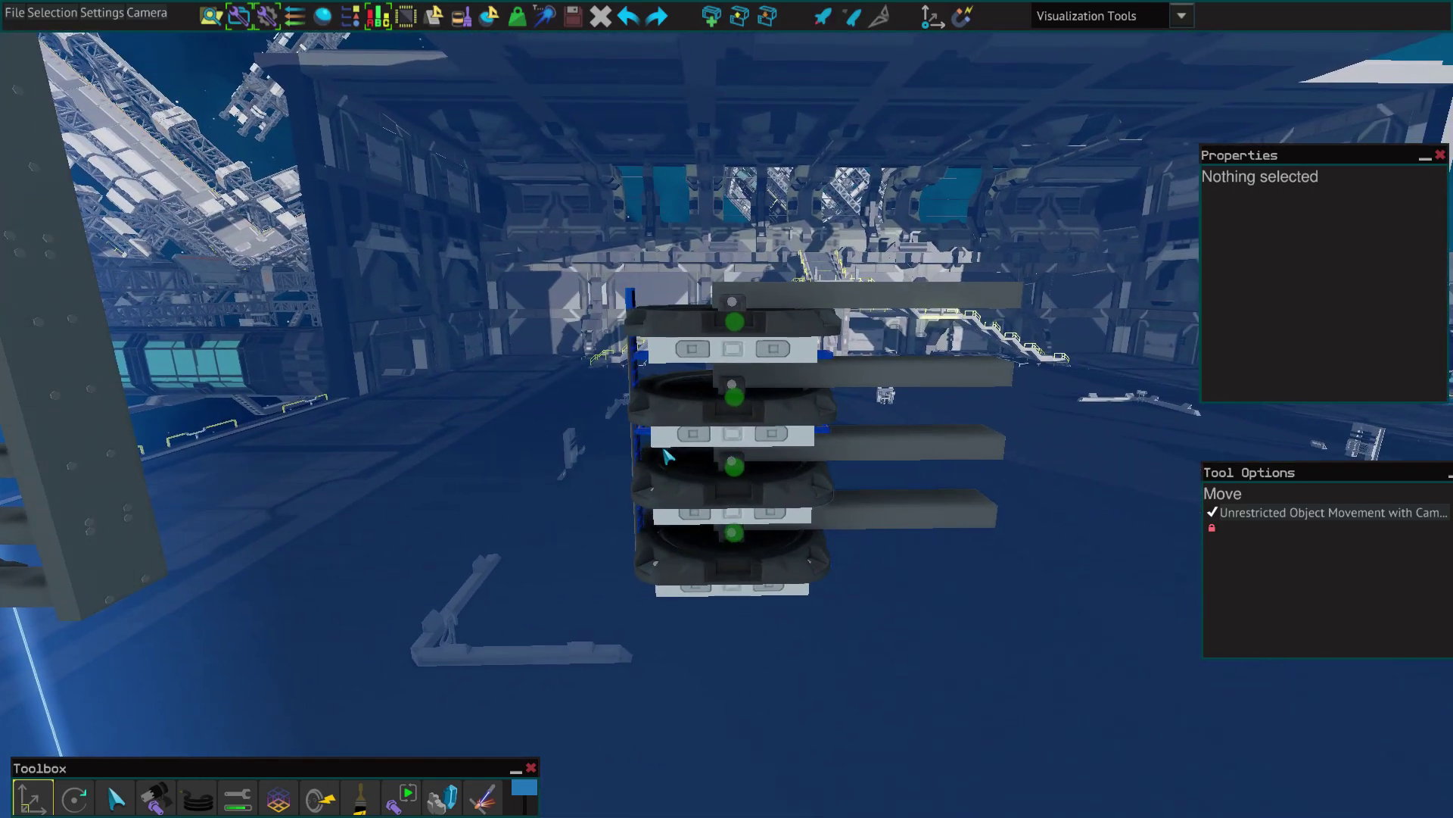
key("s")
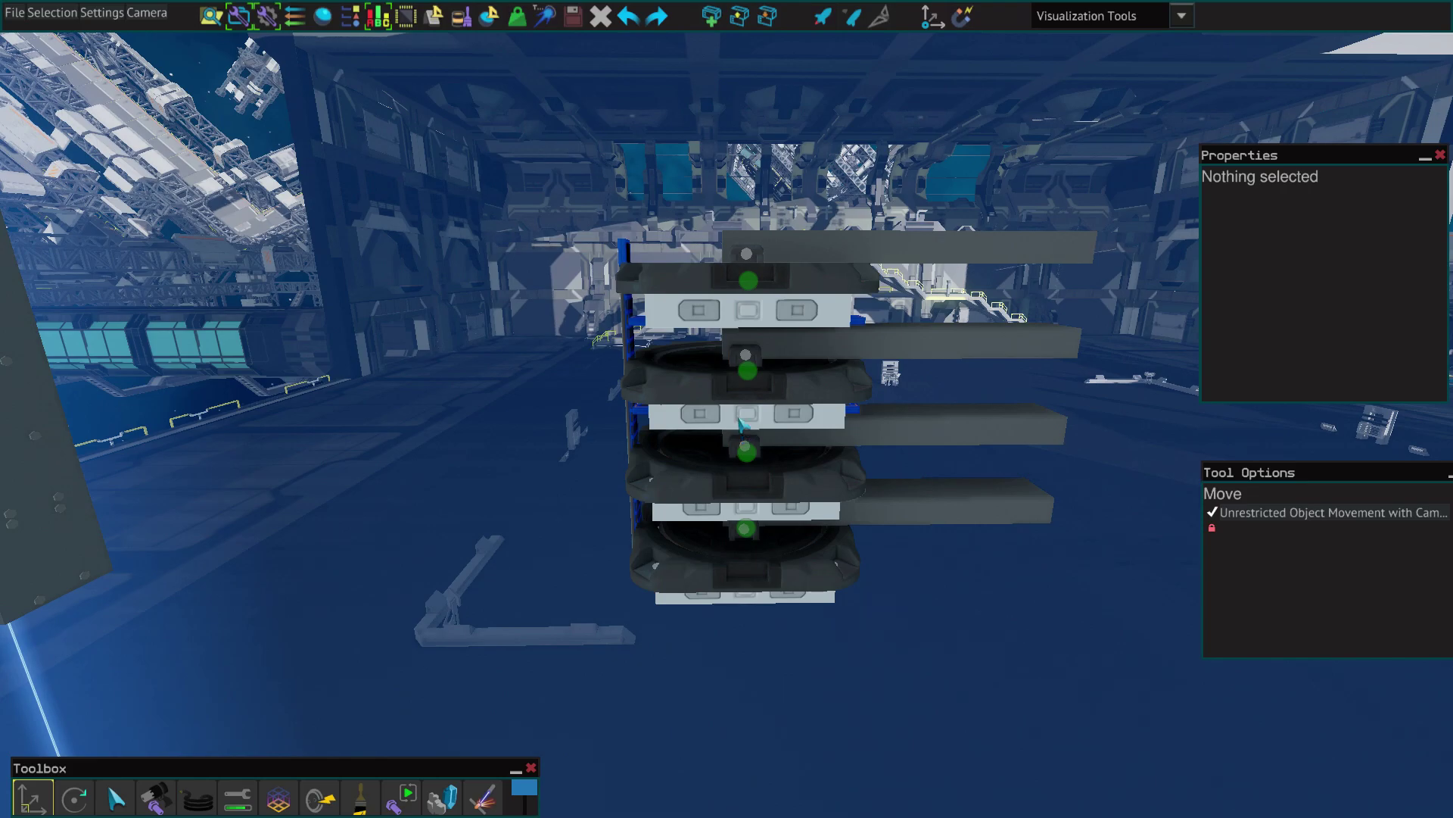
key("s")
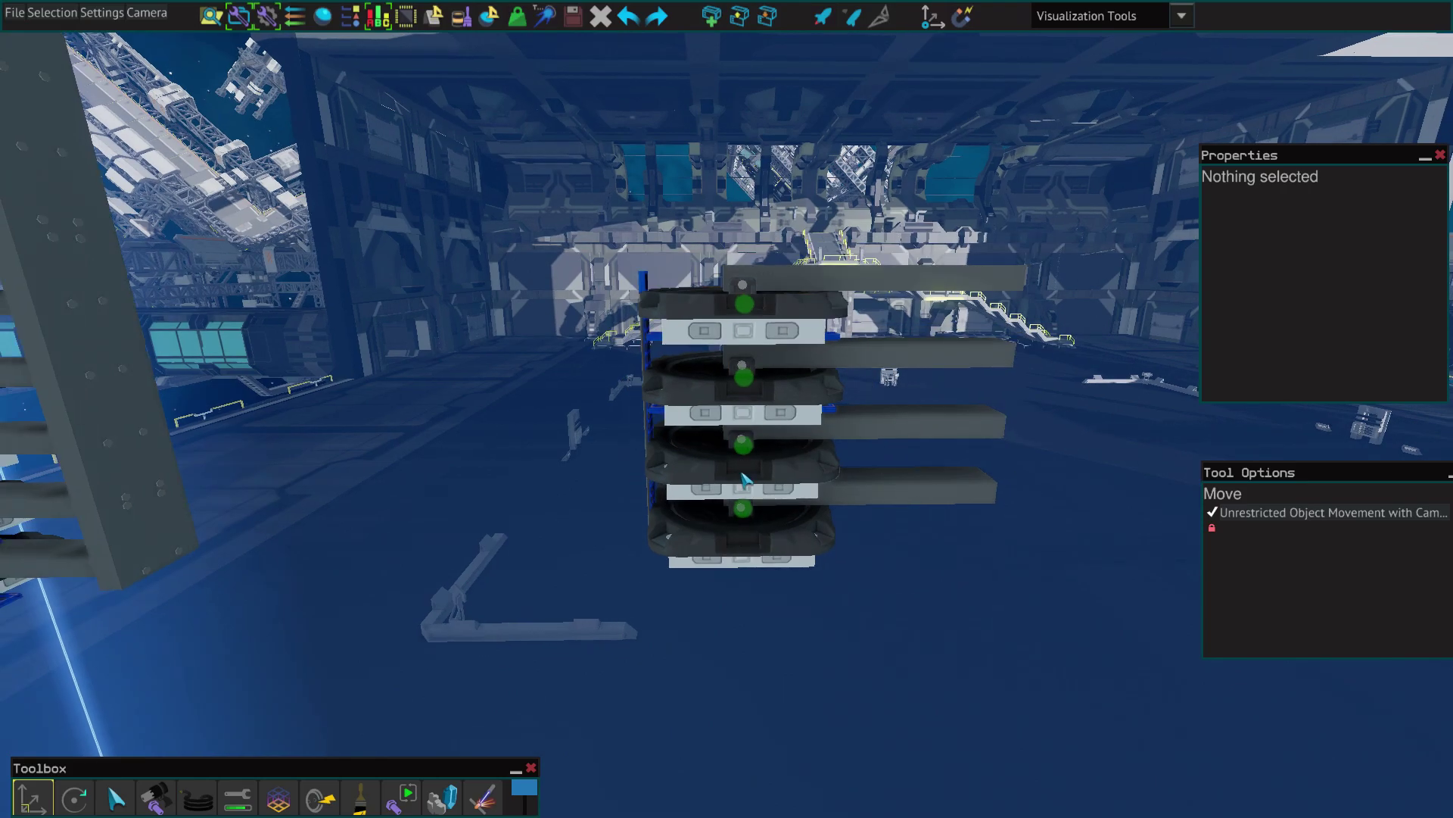
key("d")
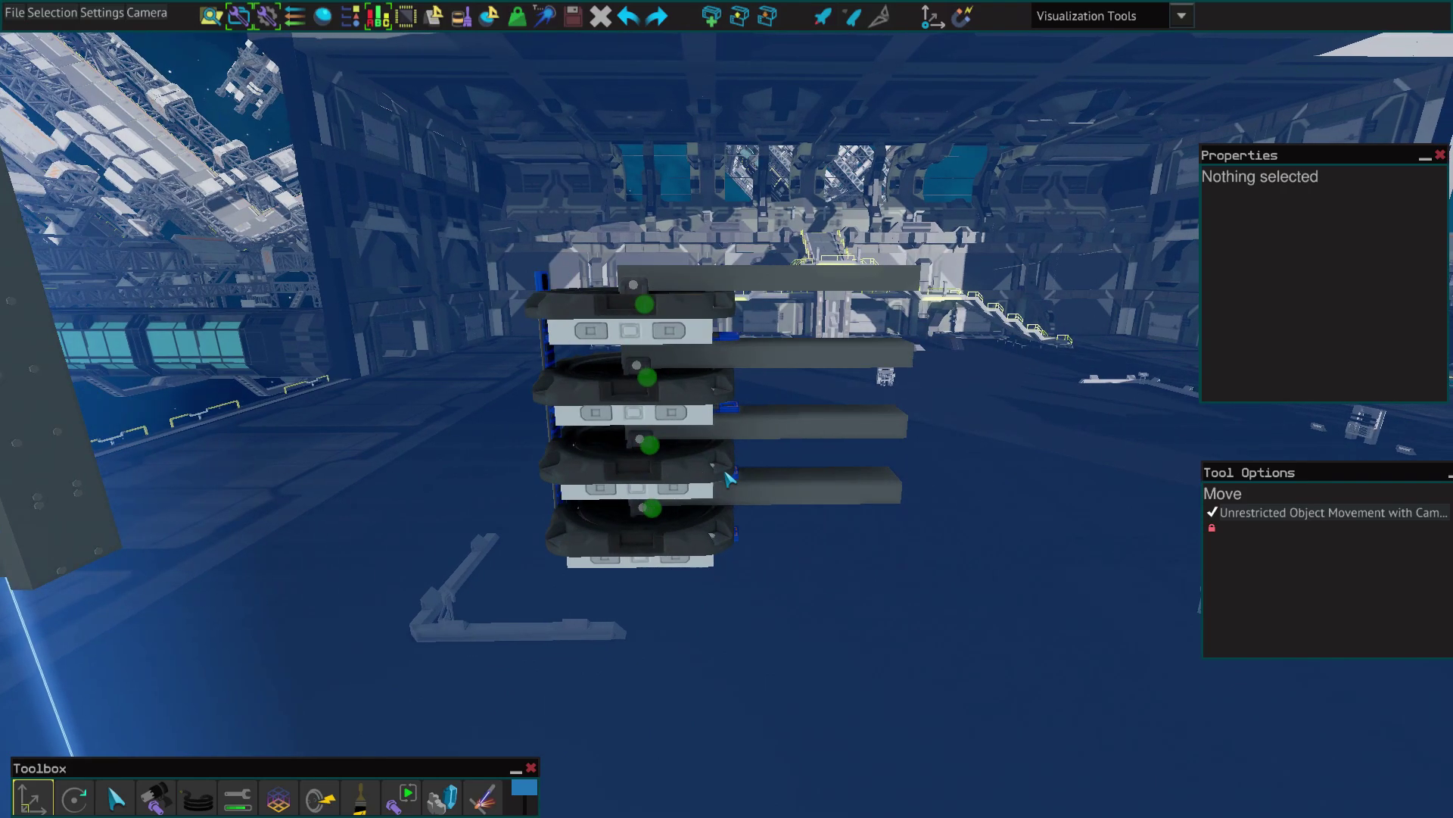
key("a")
key("w")
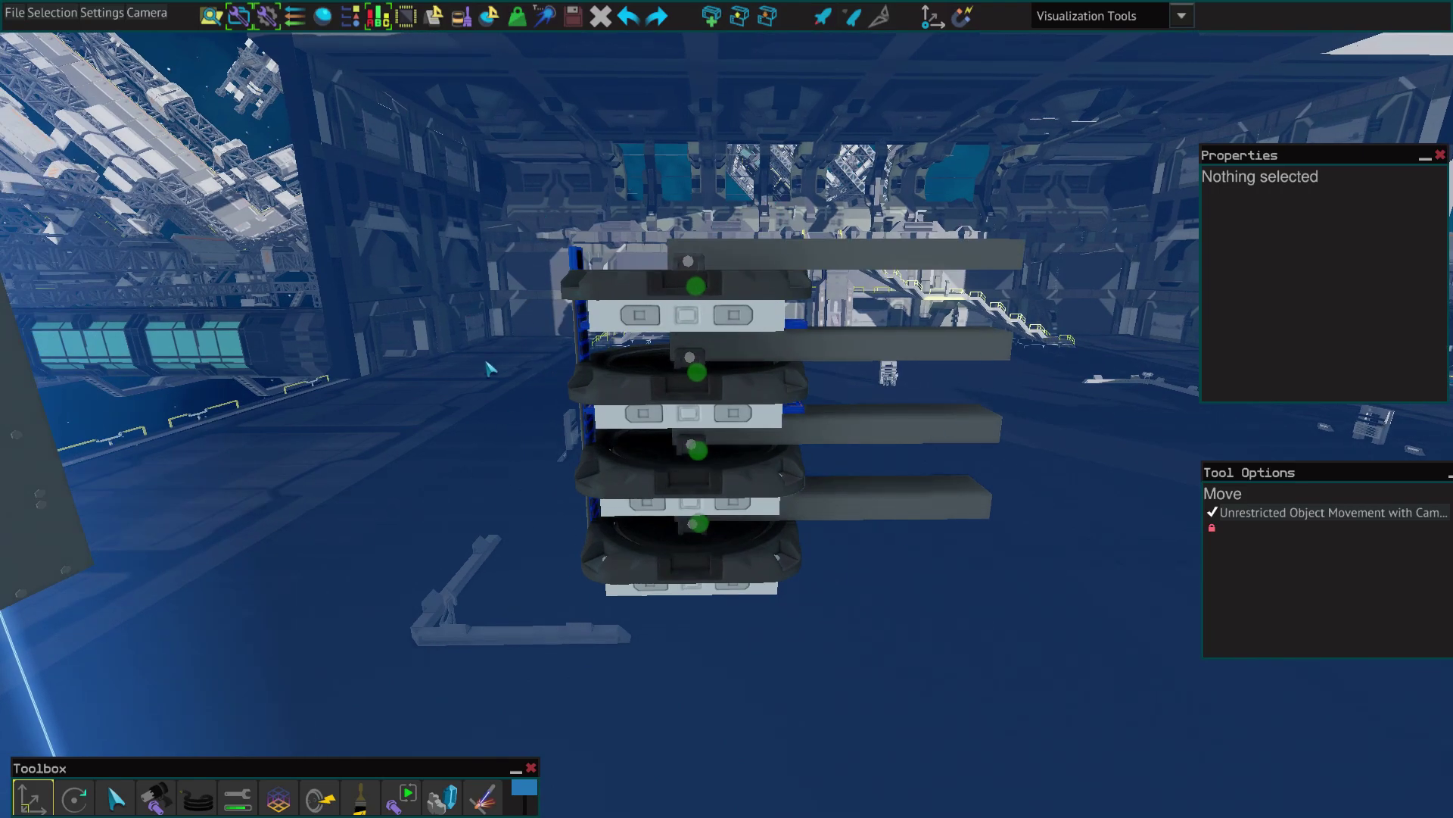
key("s")
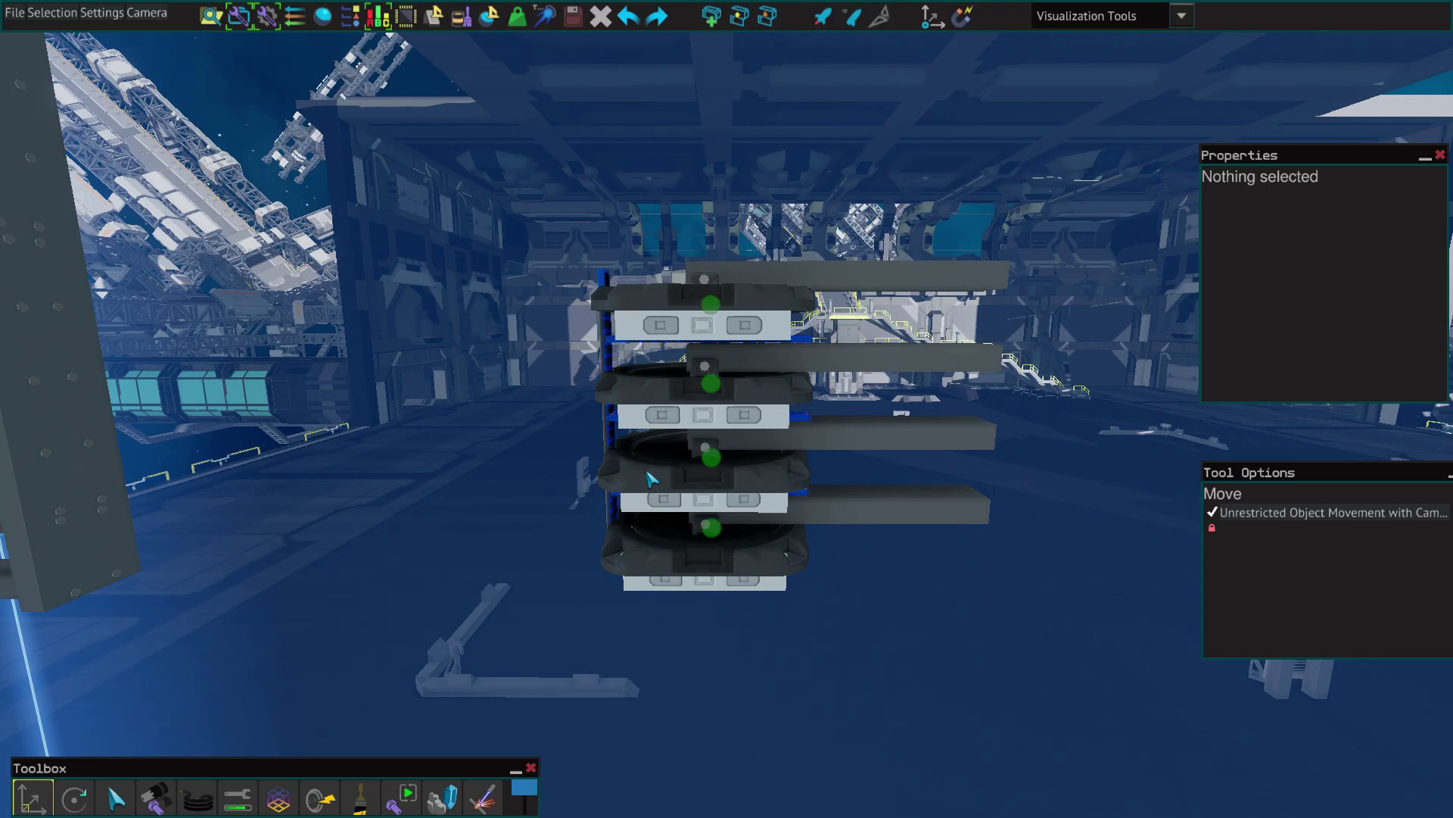
key("d")
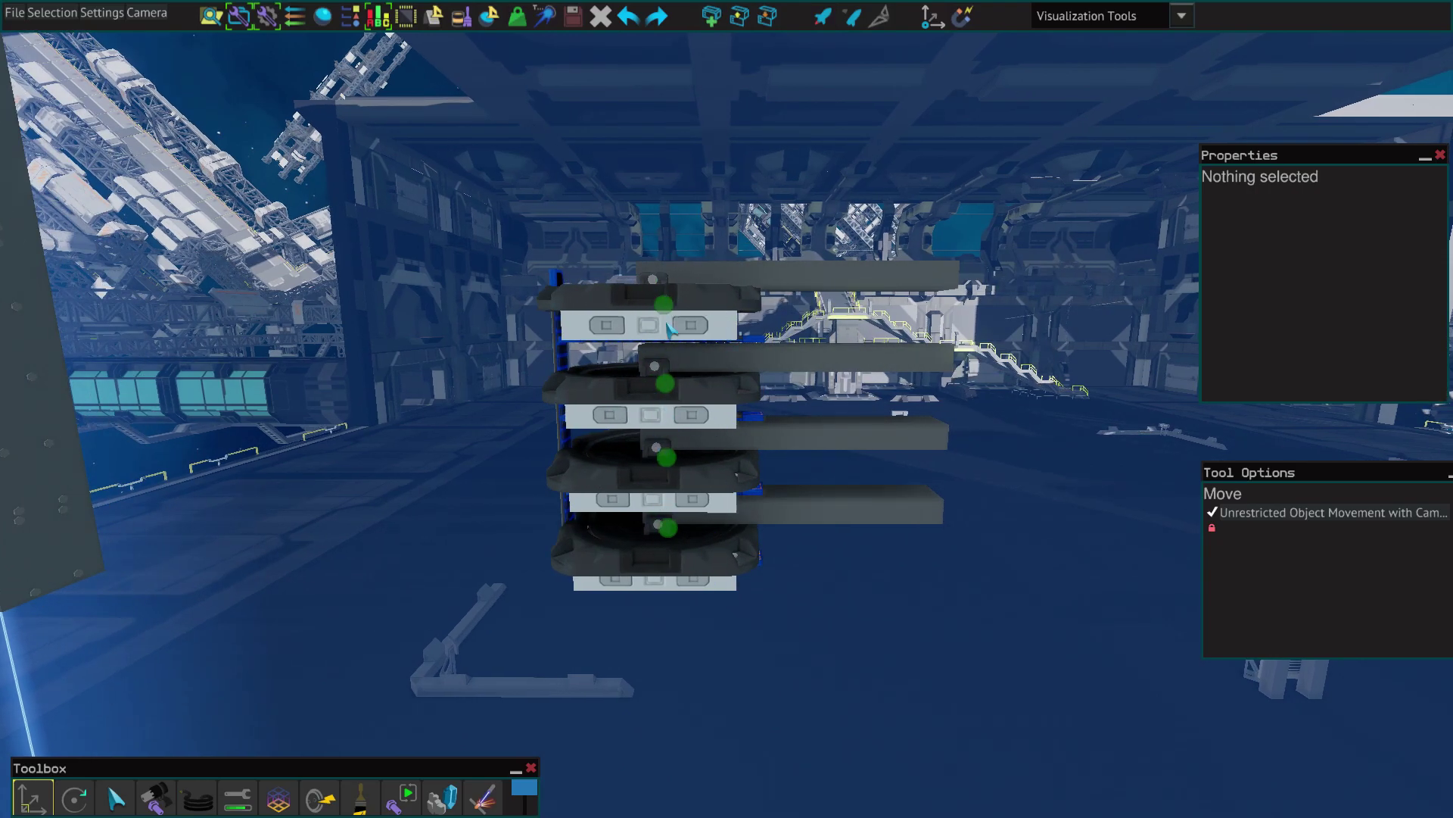
key("s")
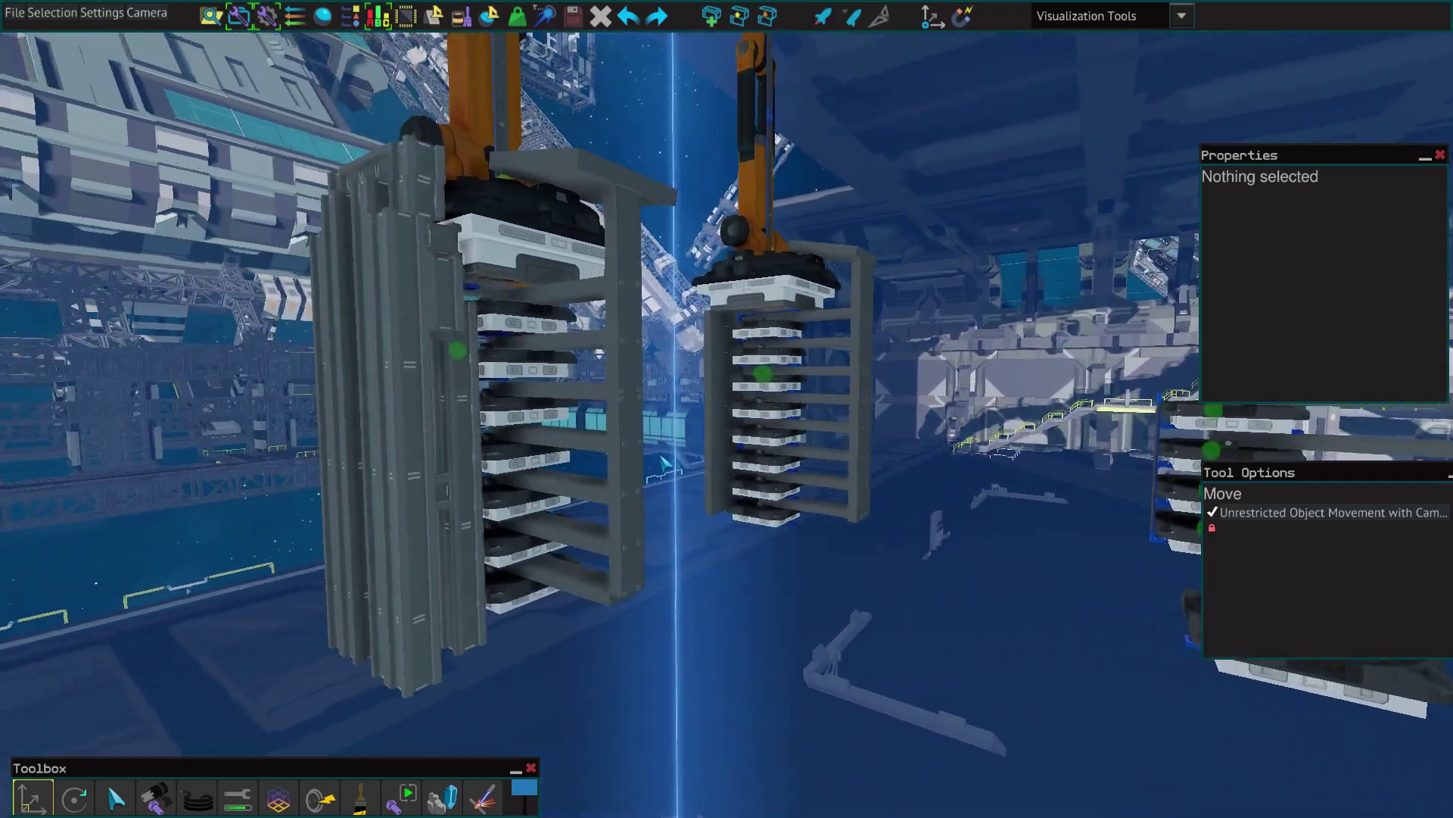
key("w")
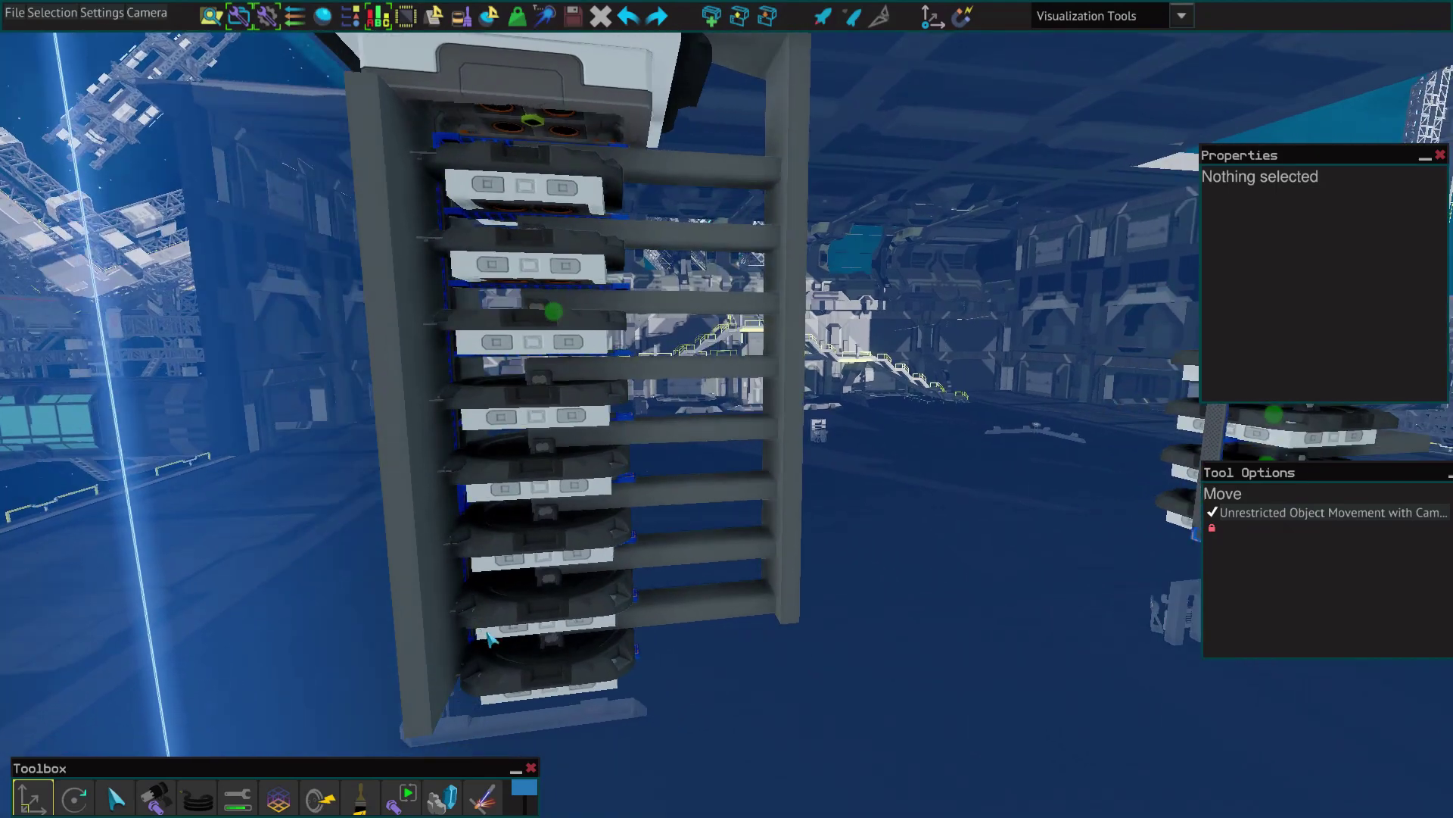
key("a")
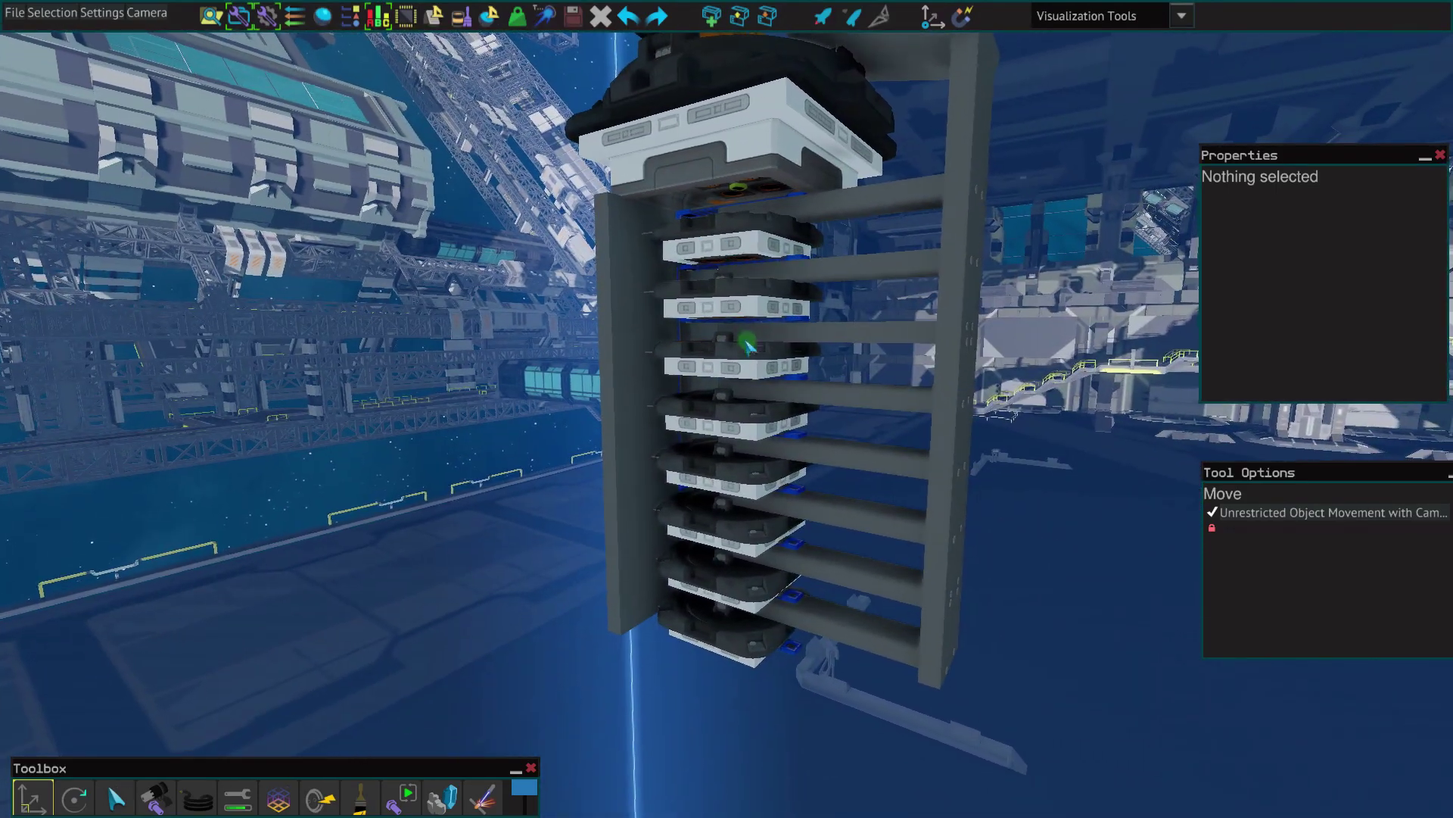
key("w")
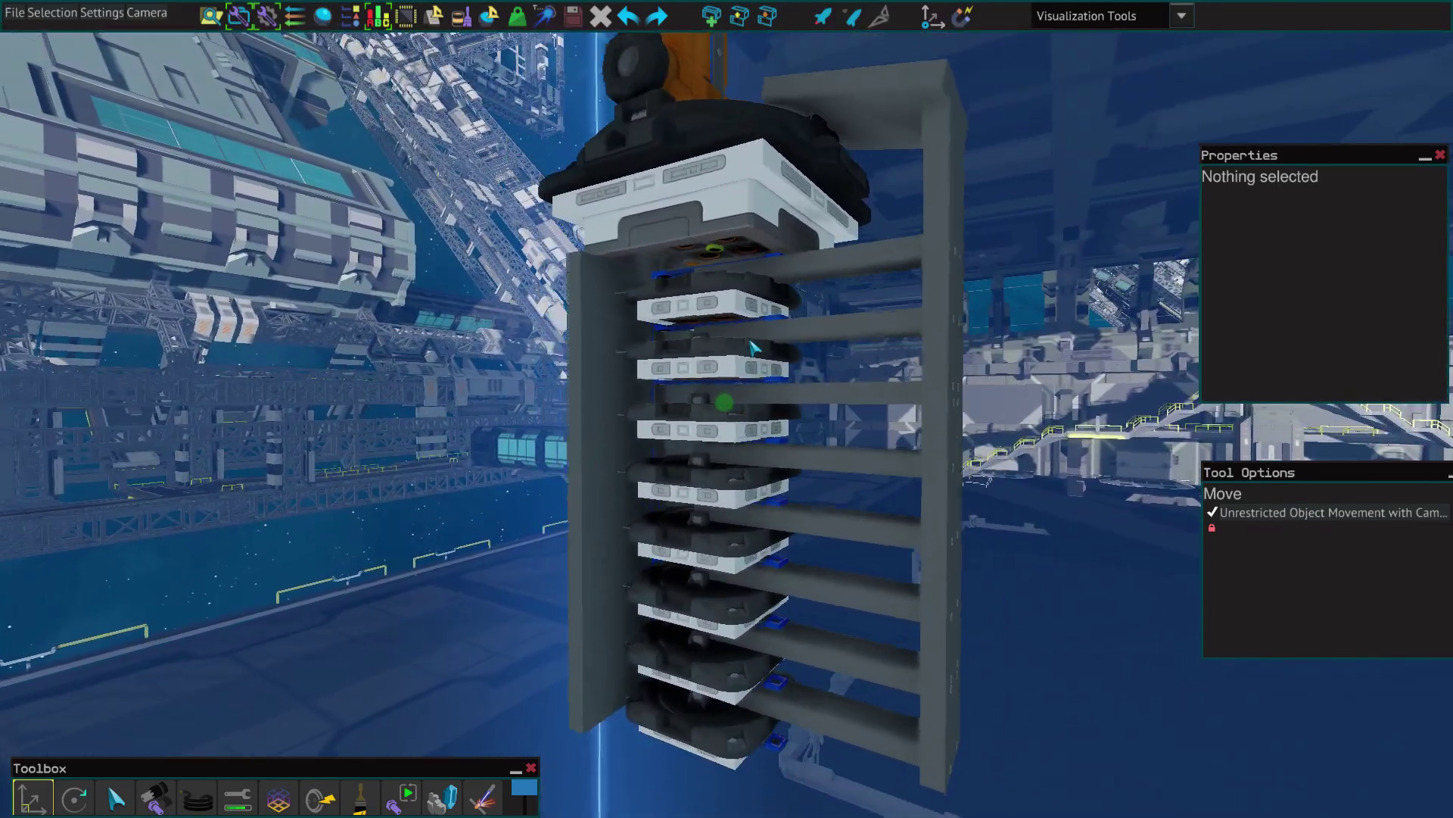
key("w")
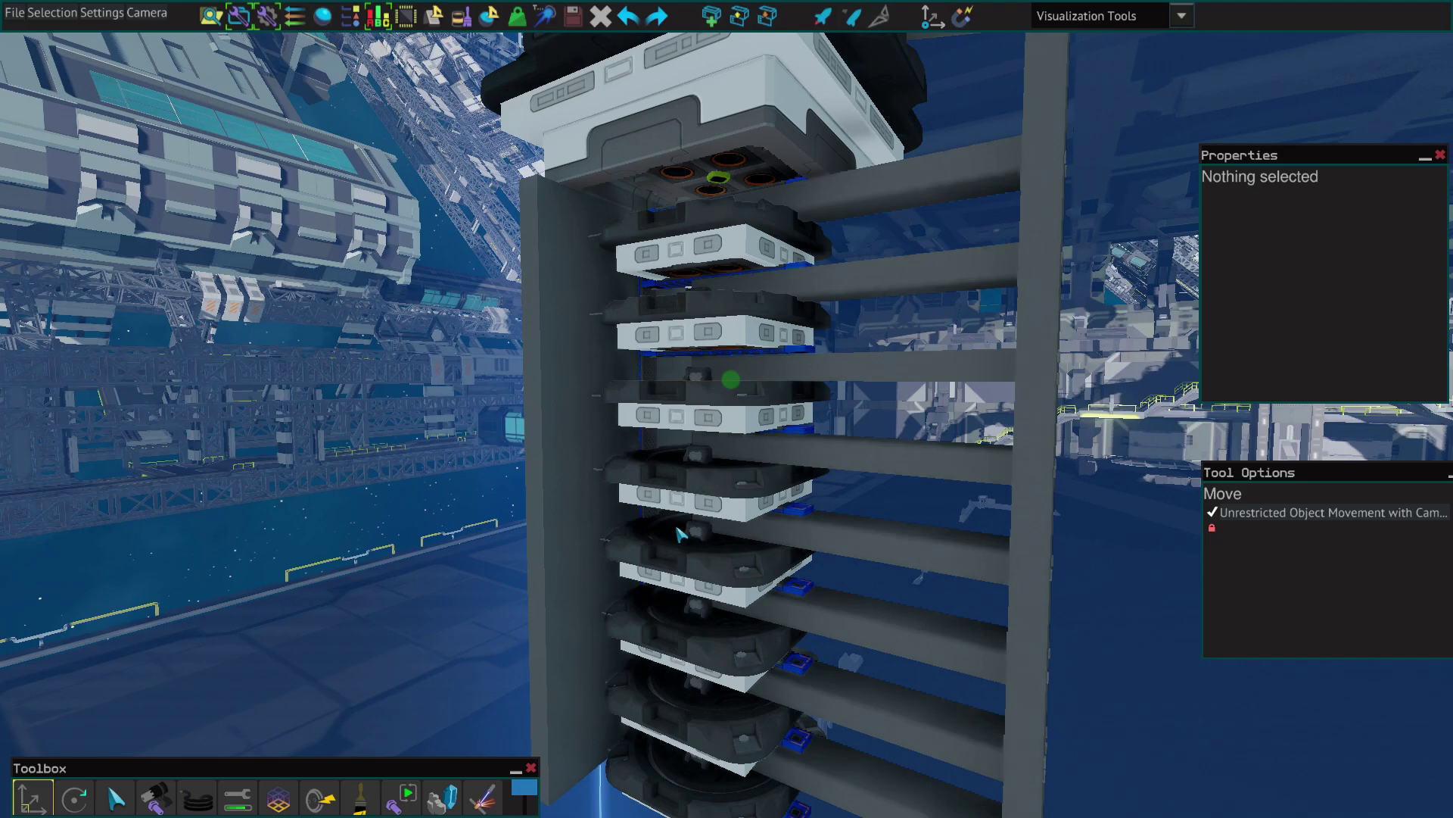
key("w")
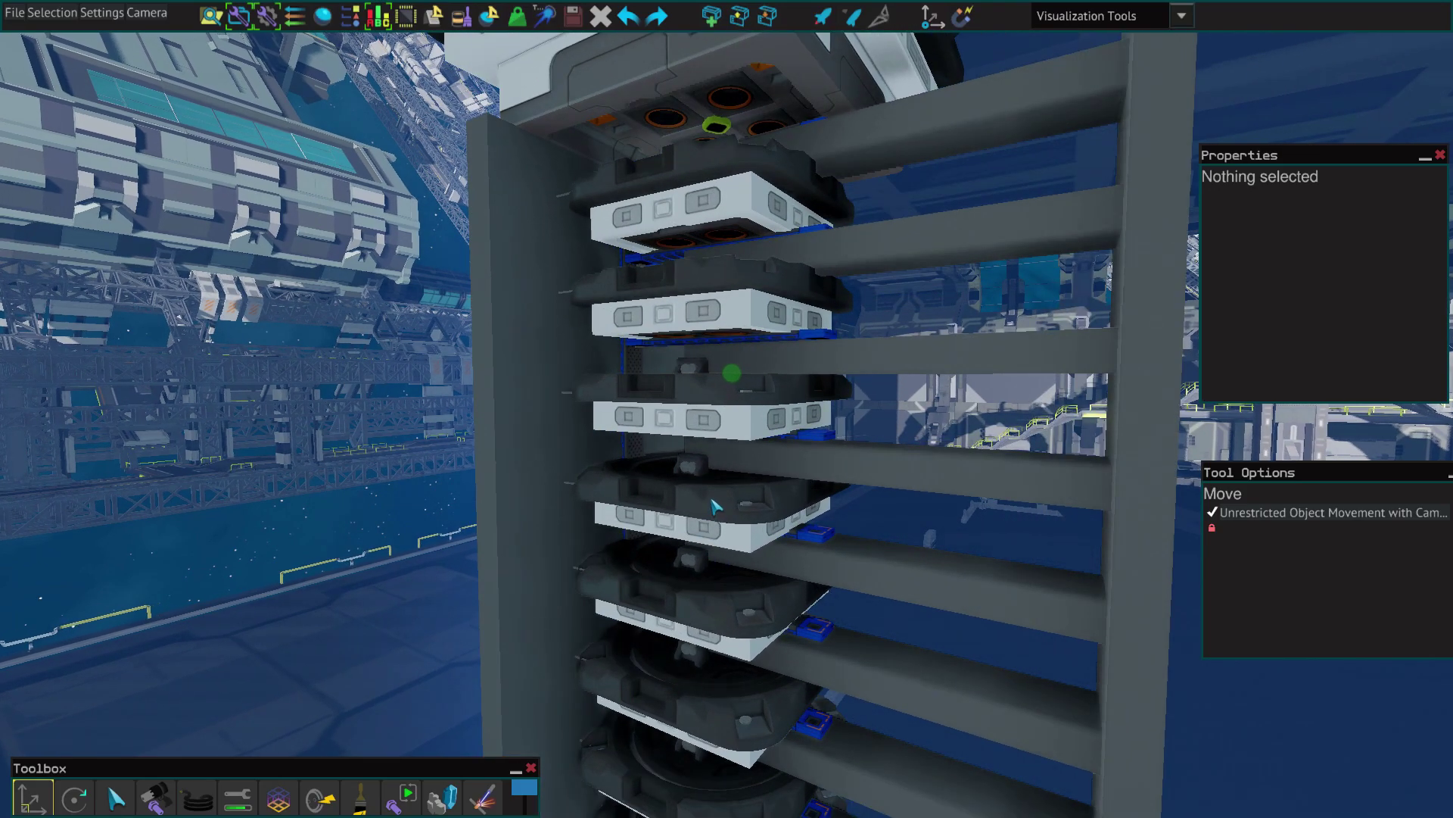
key("s")
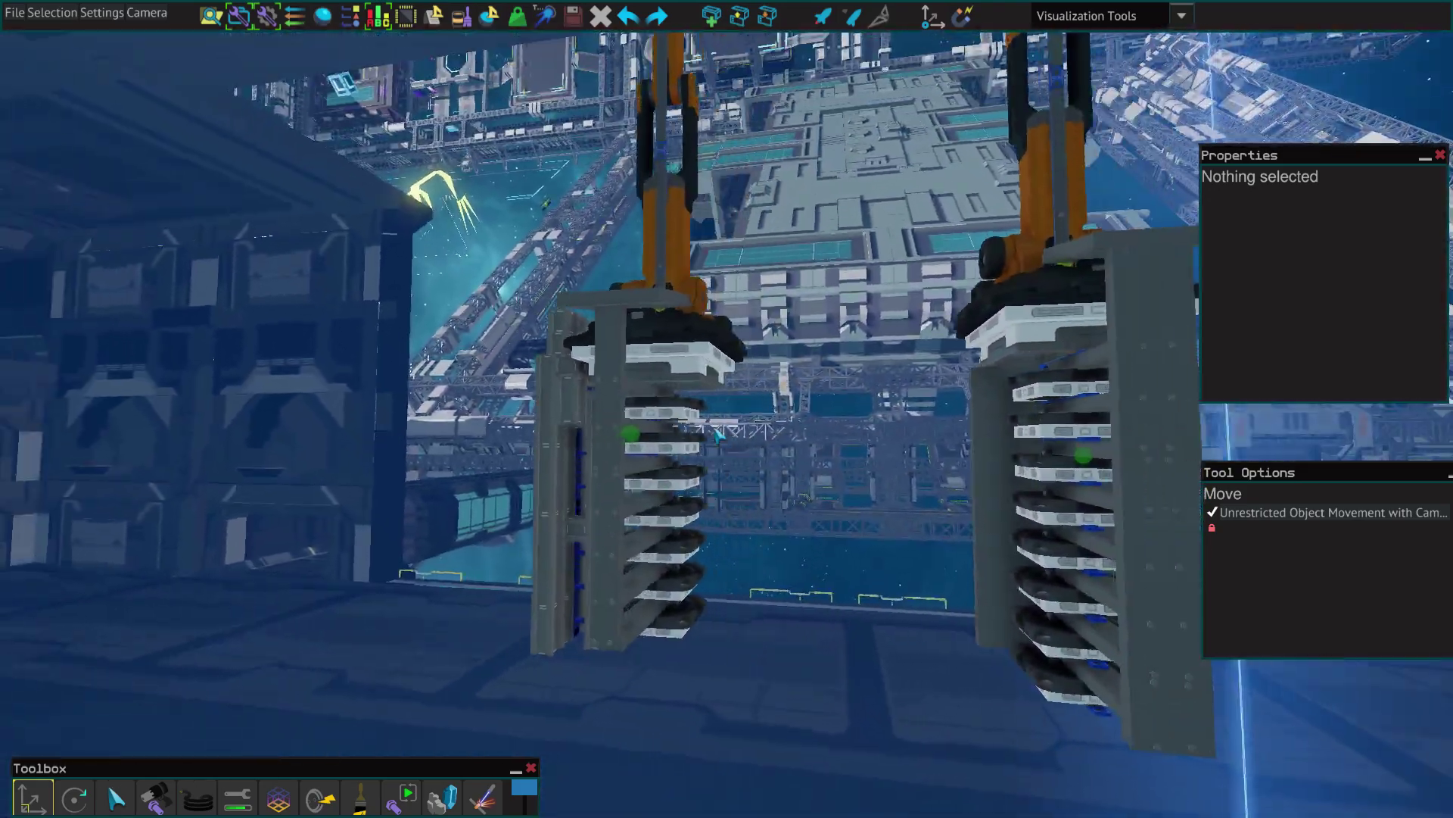
key("w")
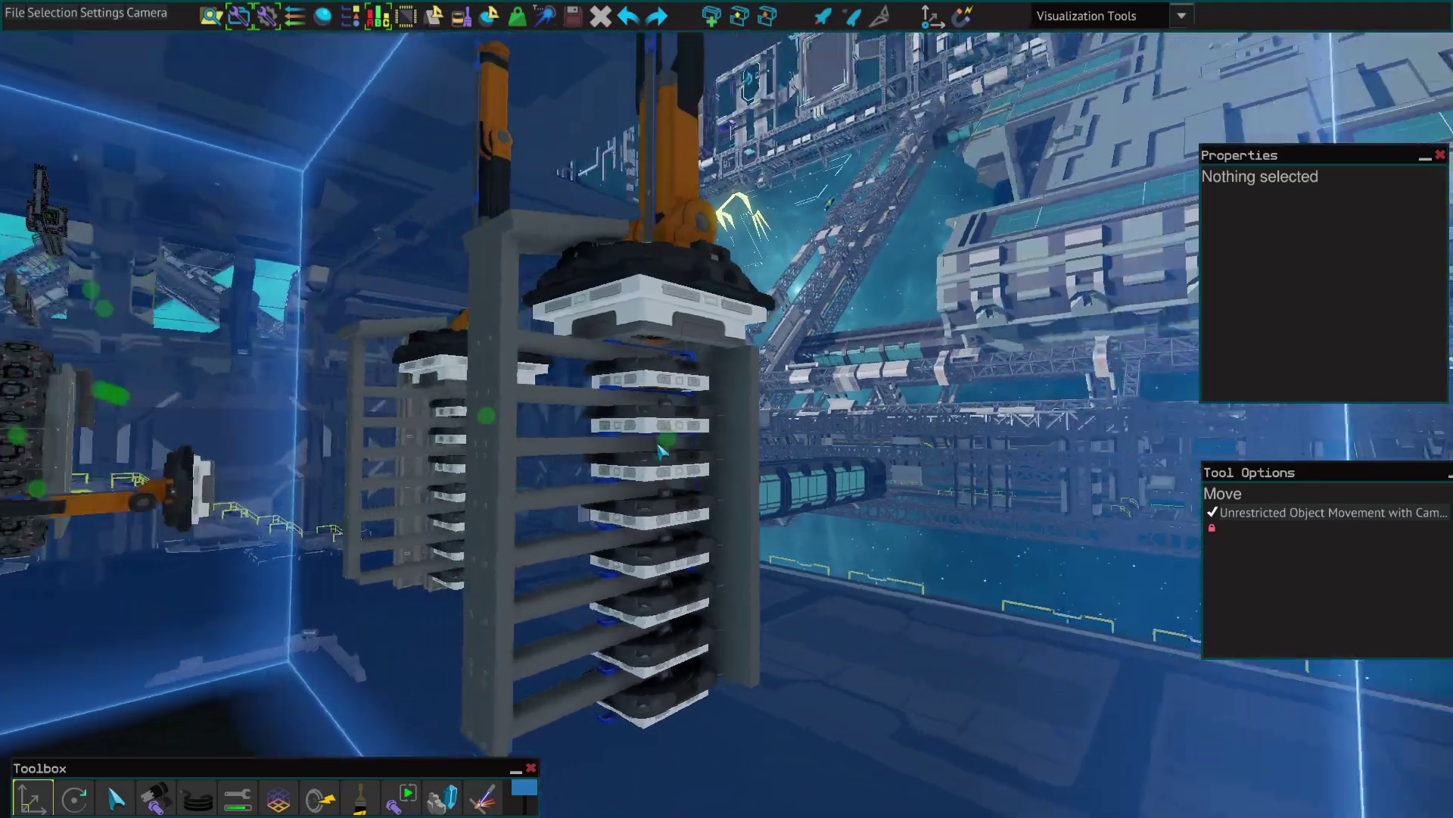
key("s")
key("w")
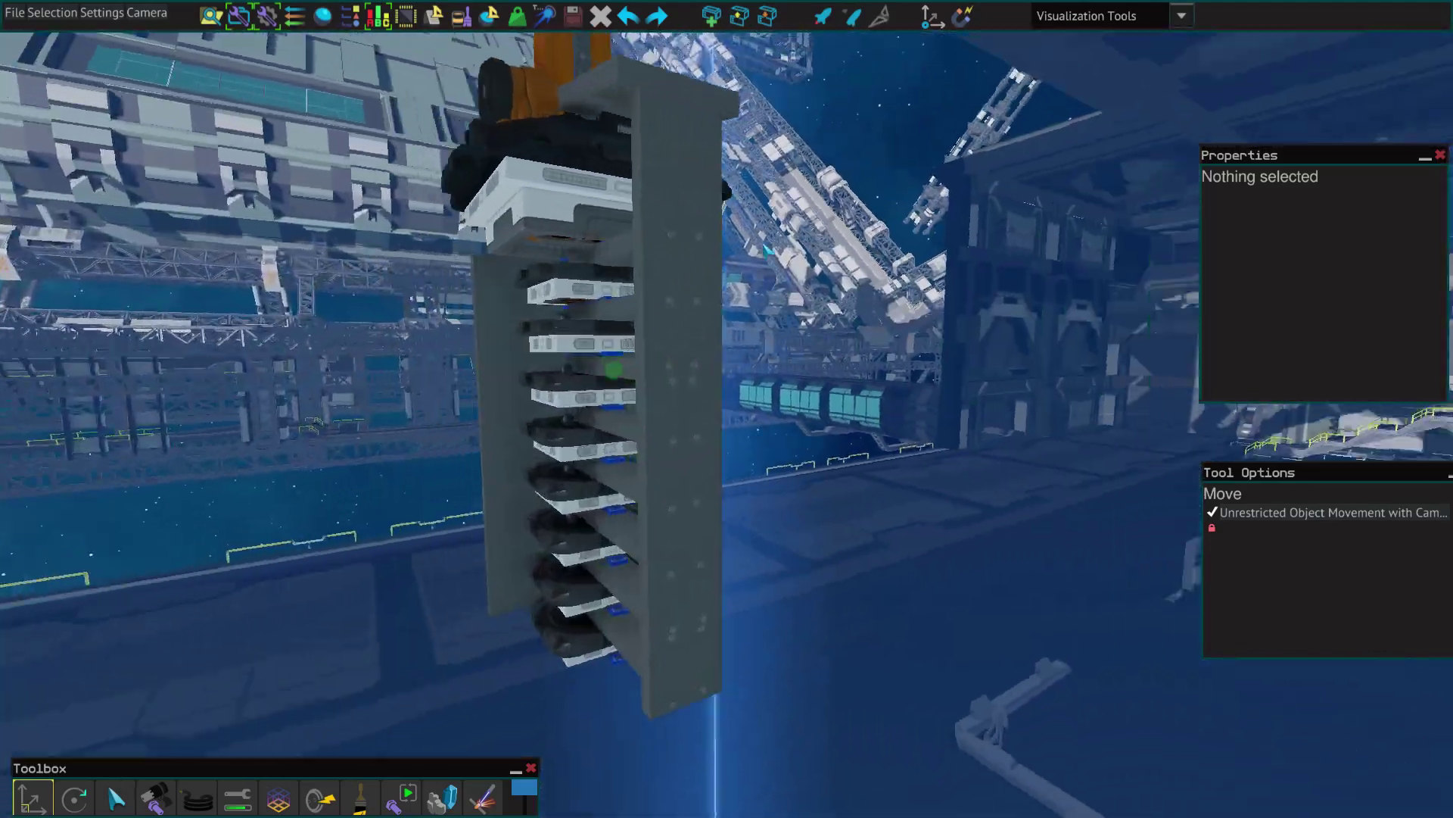
key("s")
key("w")
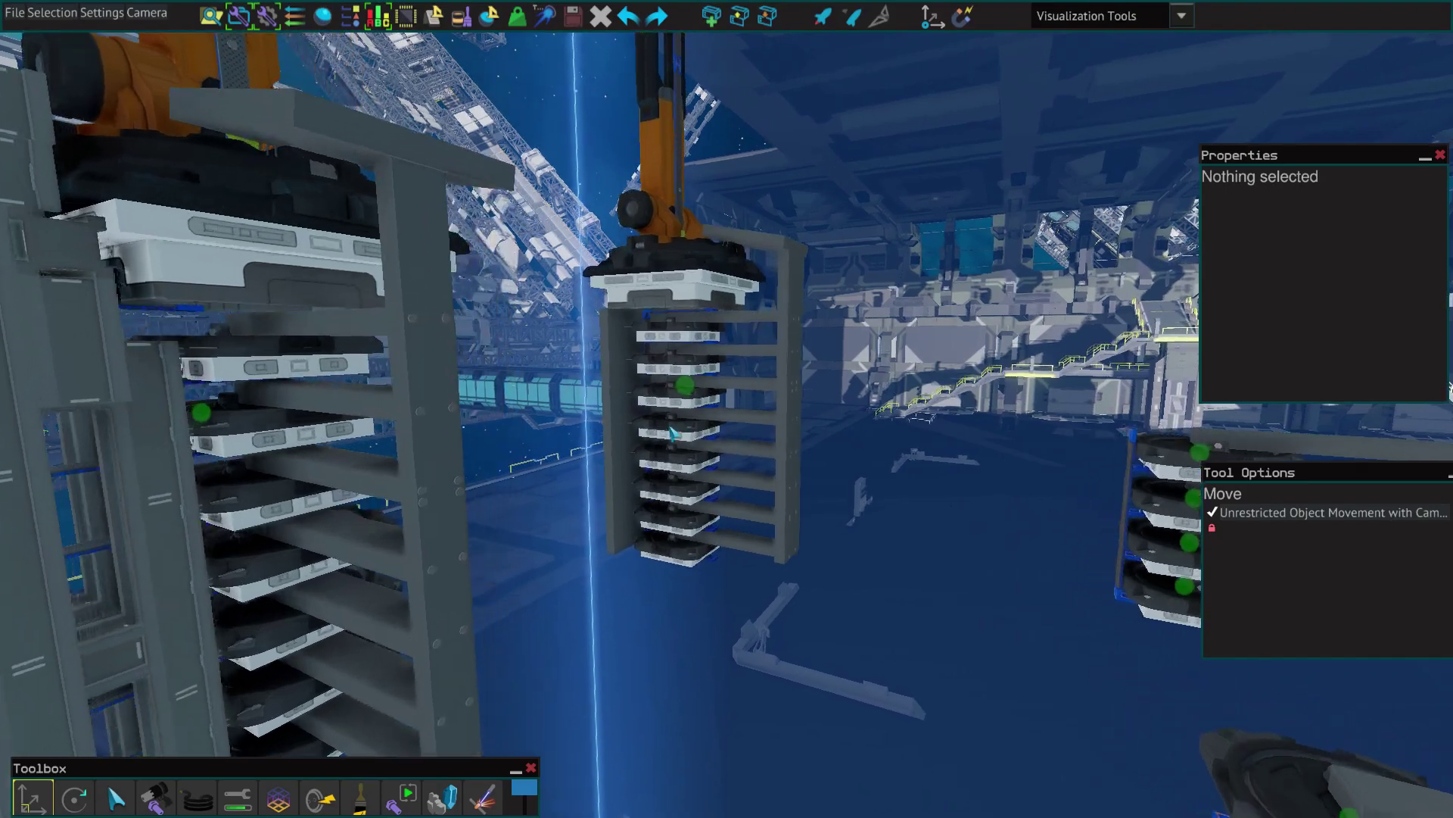
key("w")
key("s")
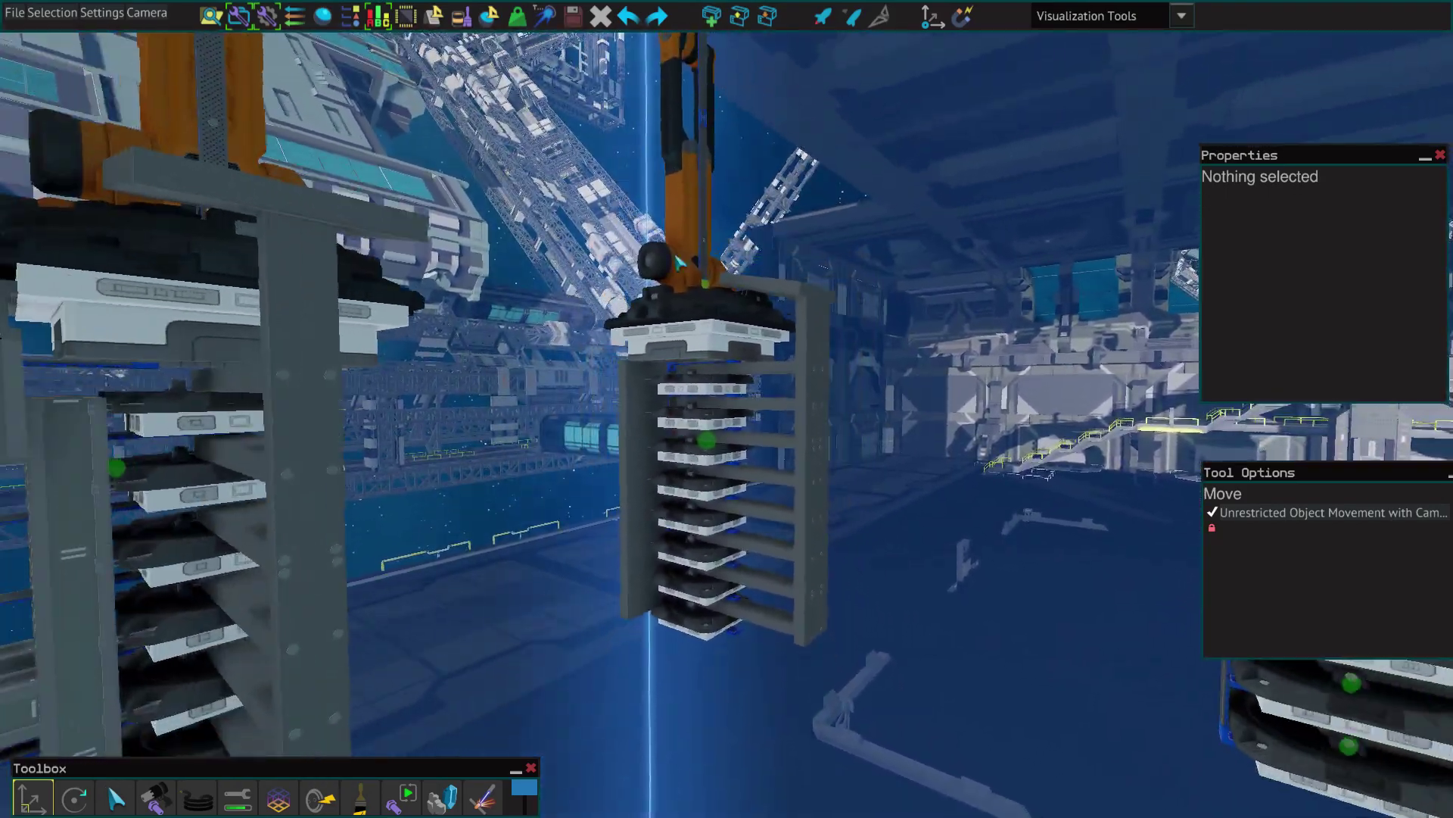
key("s")
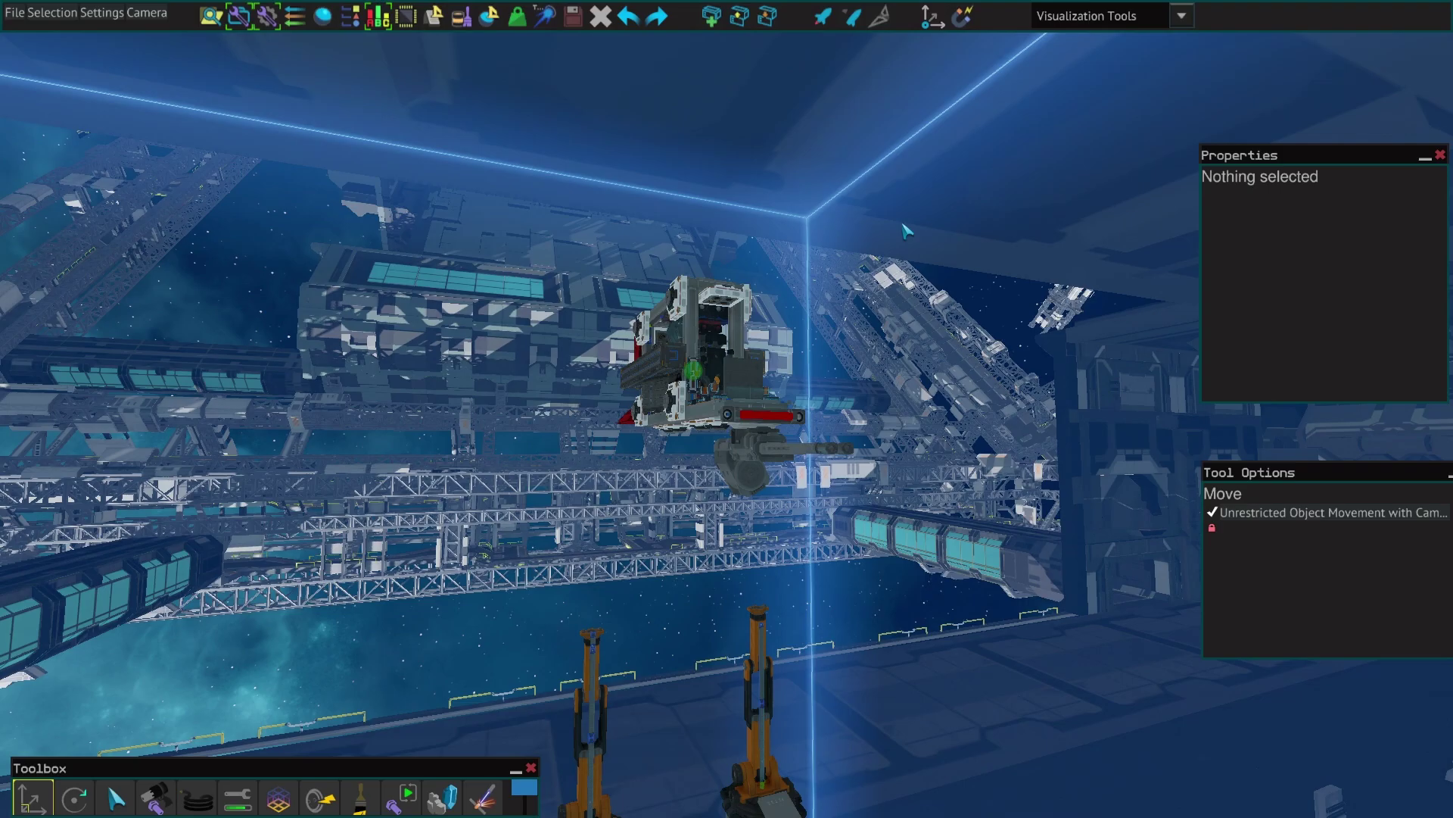
key("d")
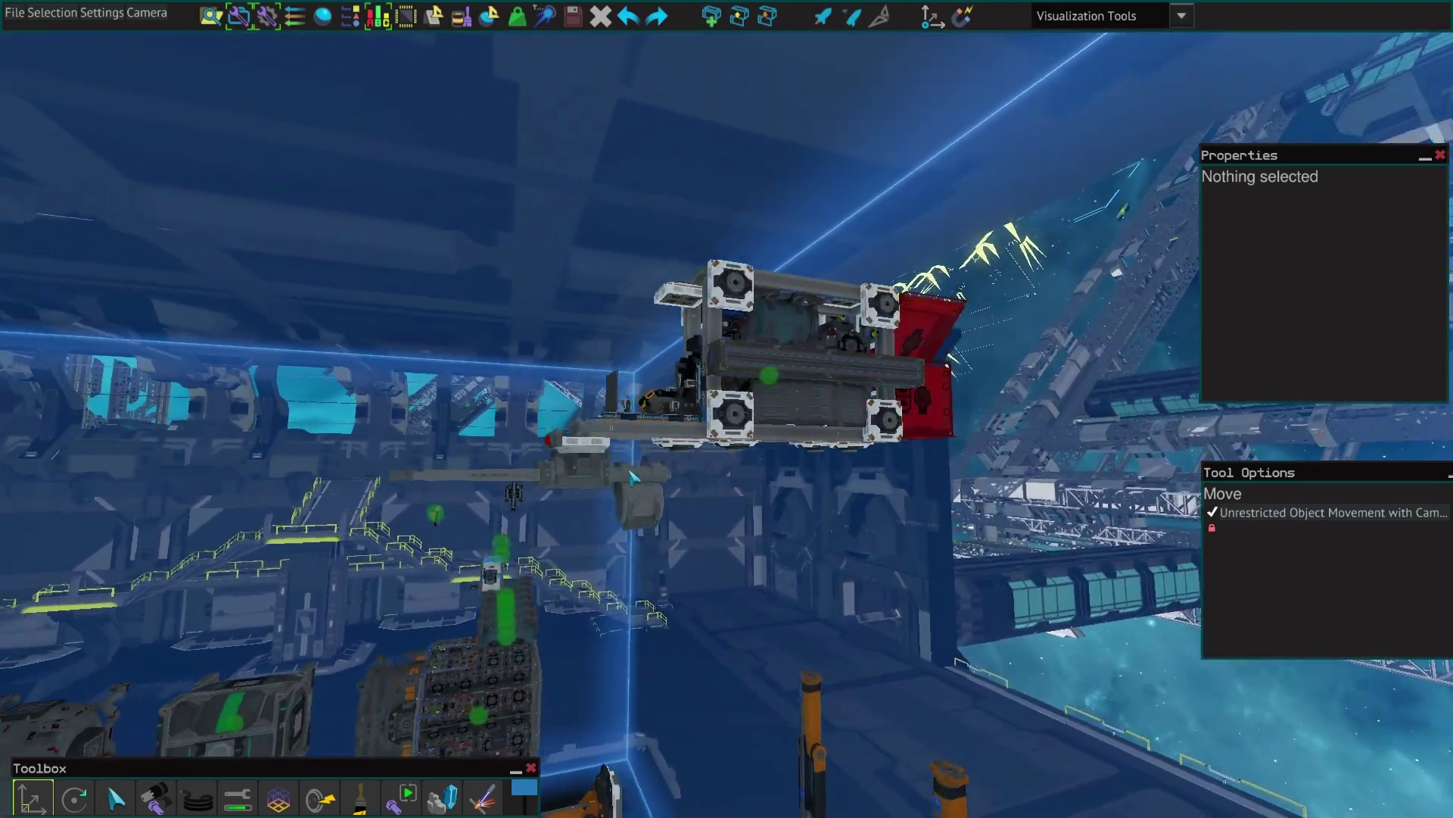
key("w")
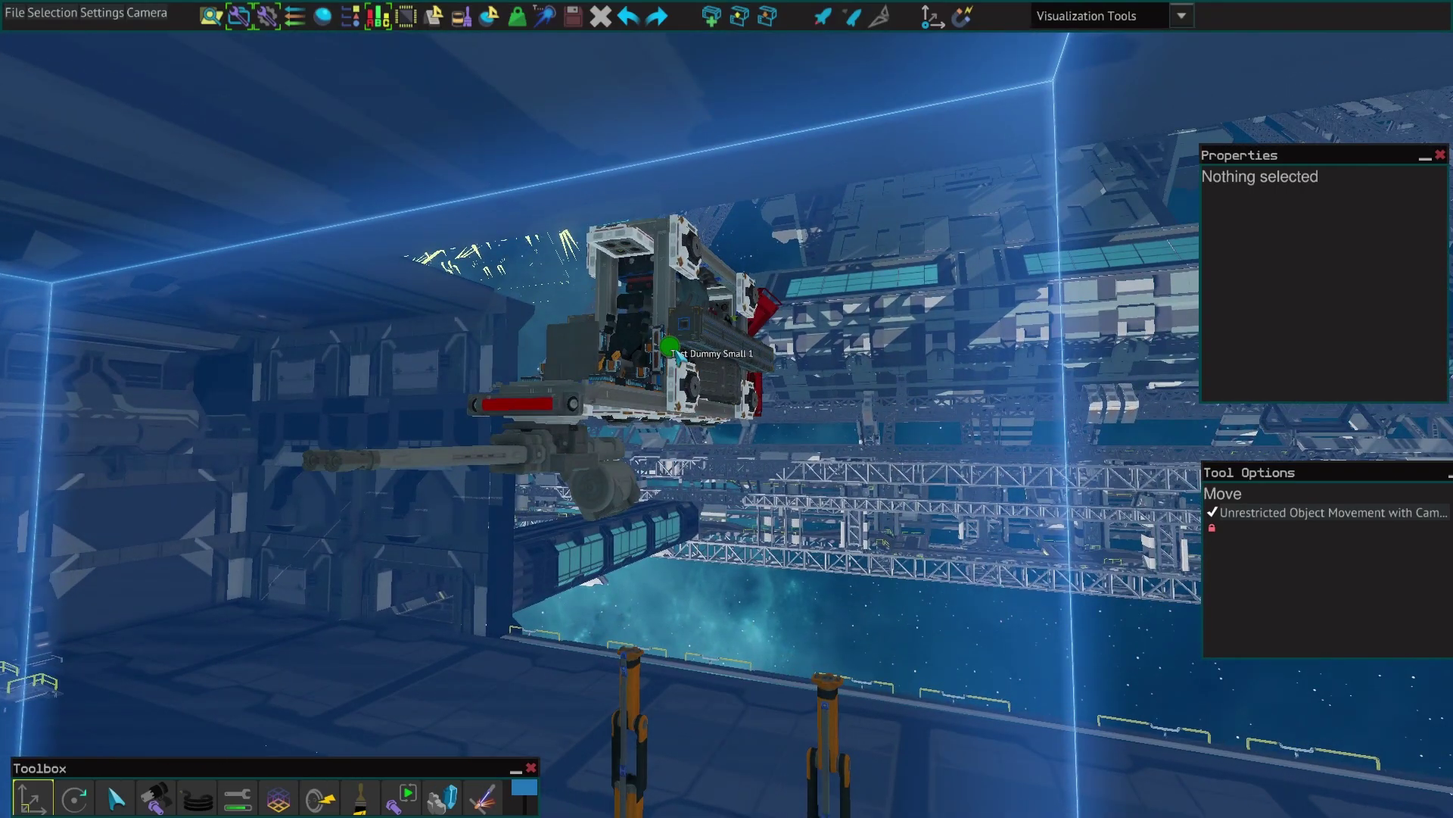
left_click(677, 356)
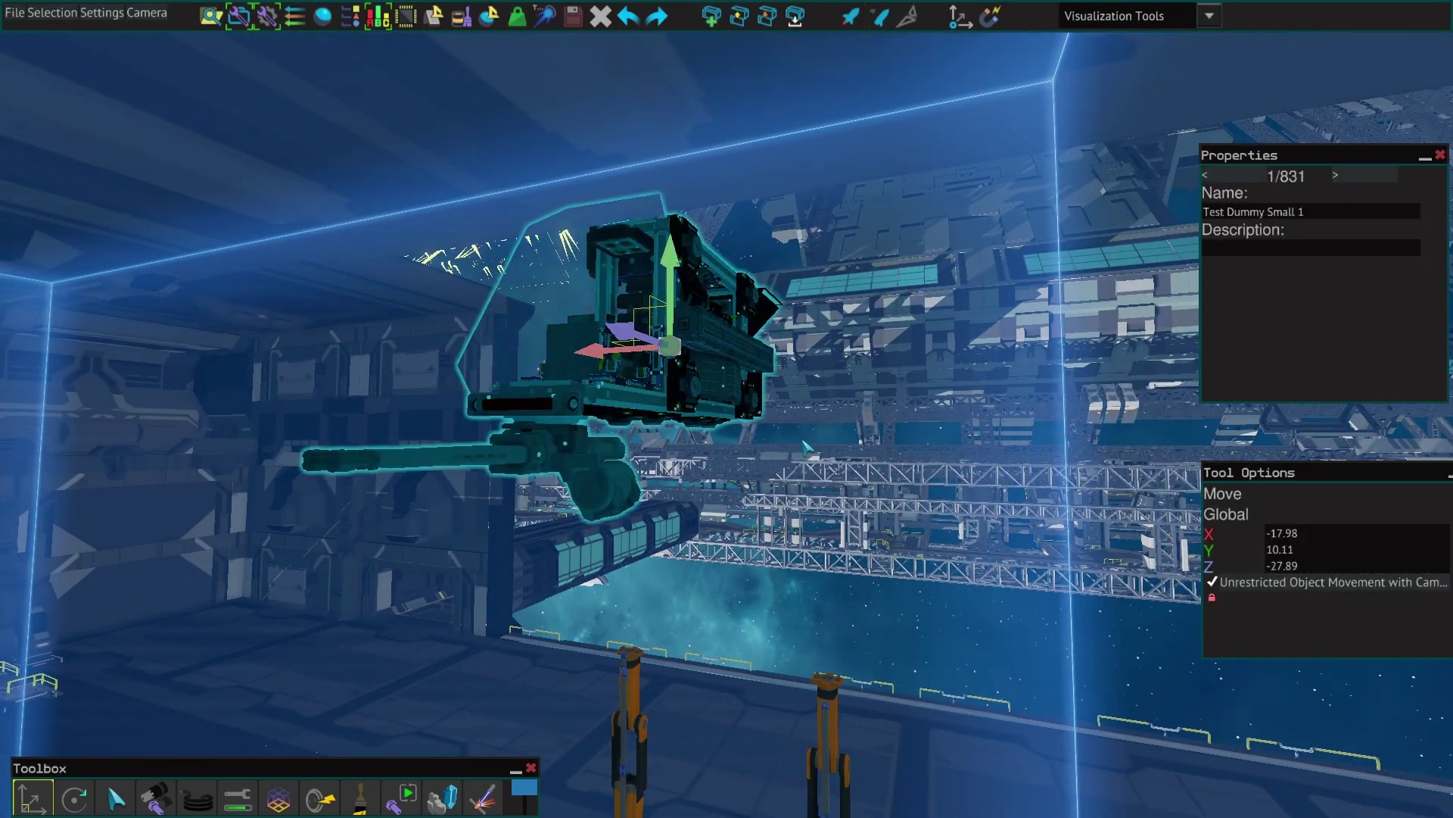
left_click(891, 494)
key("d")
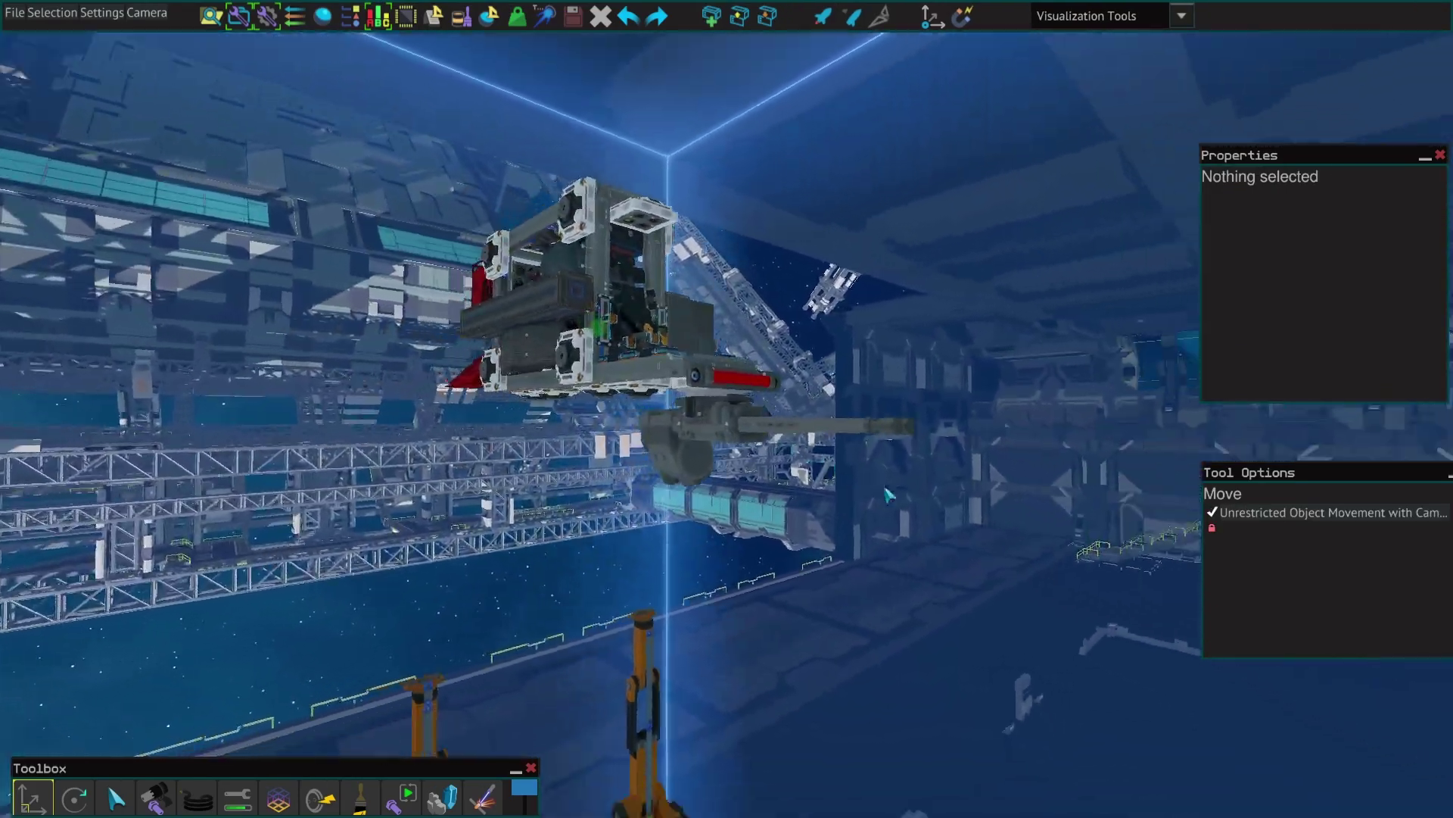
key("d")
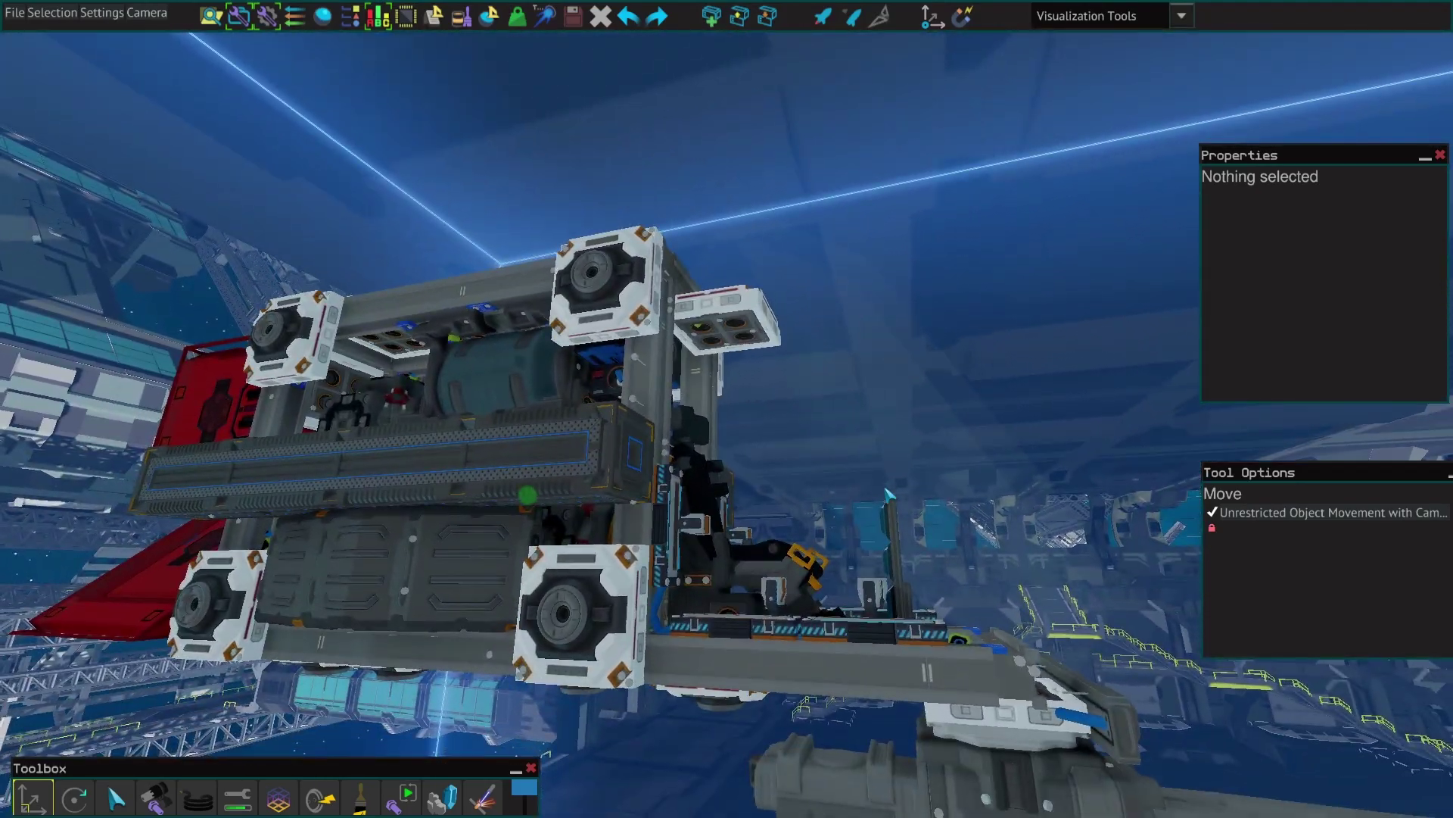
key("w")
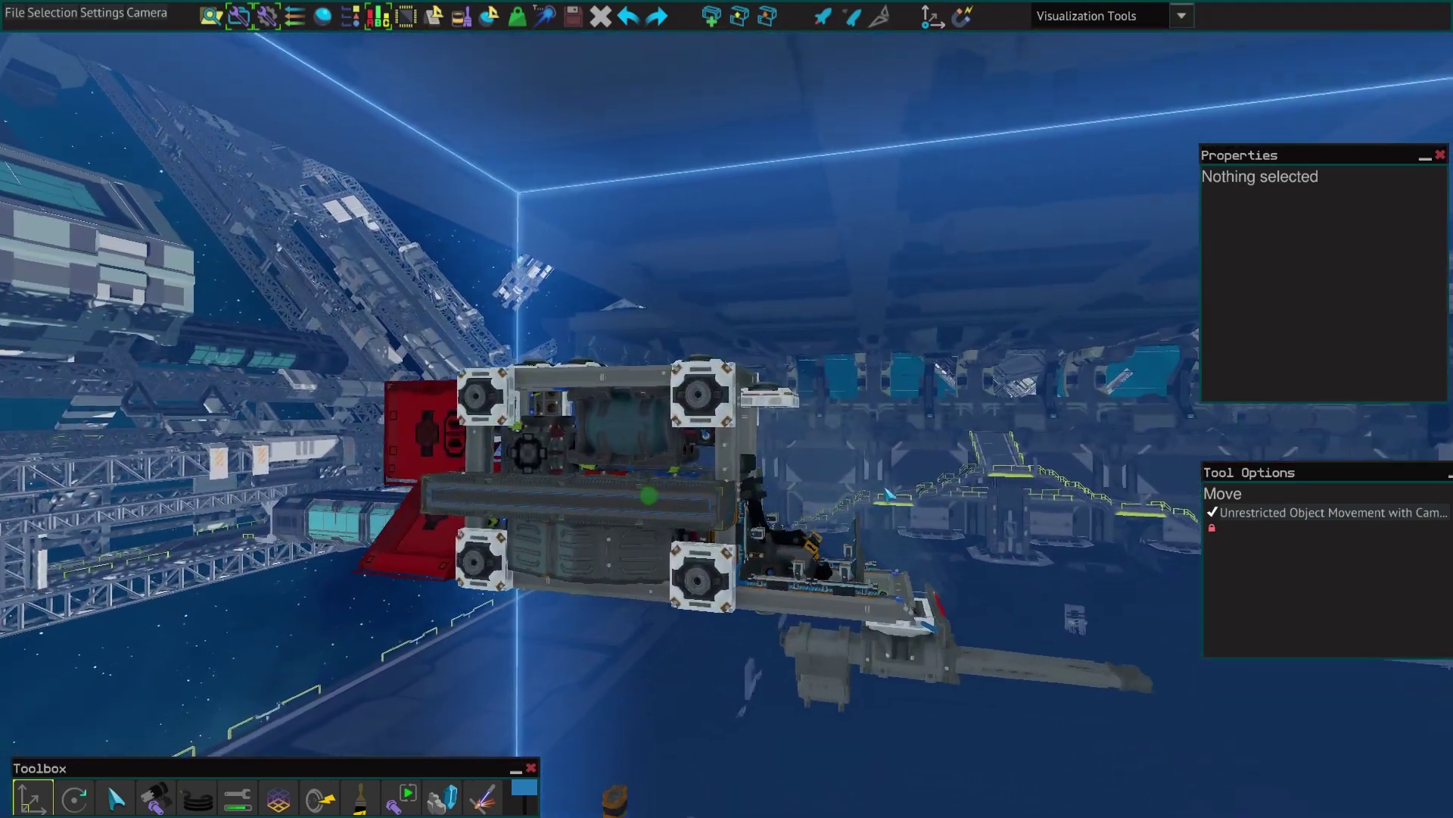
key("d")
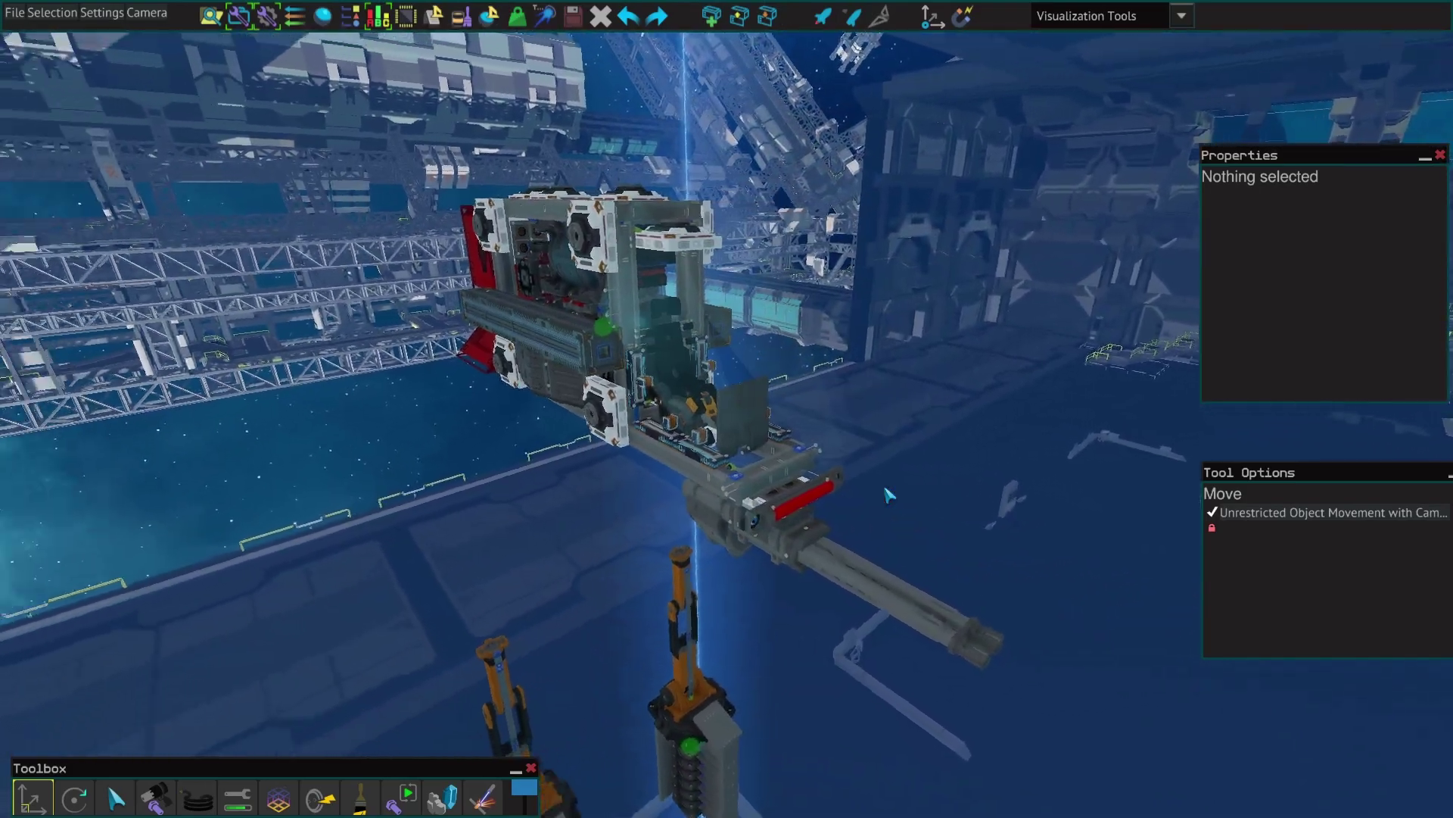
key("d")
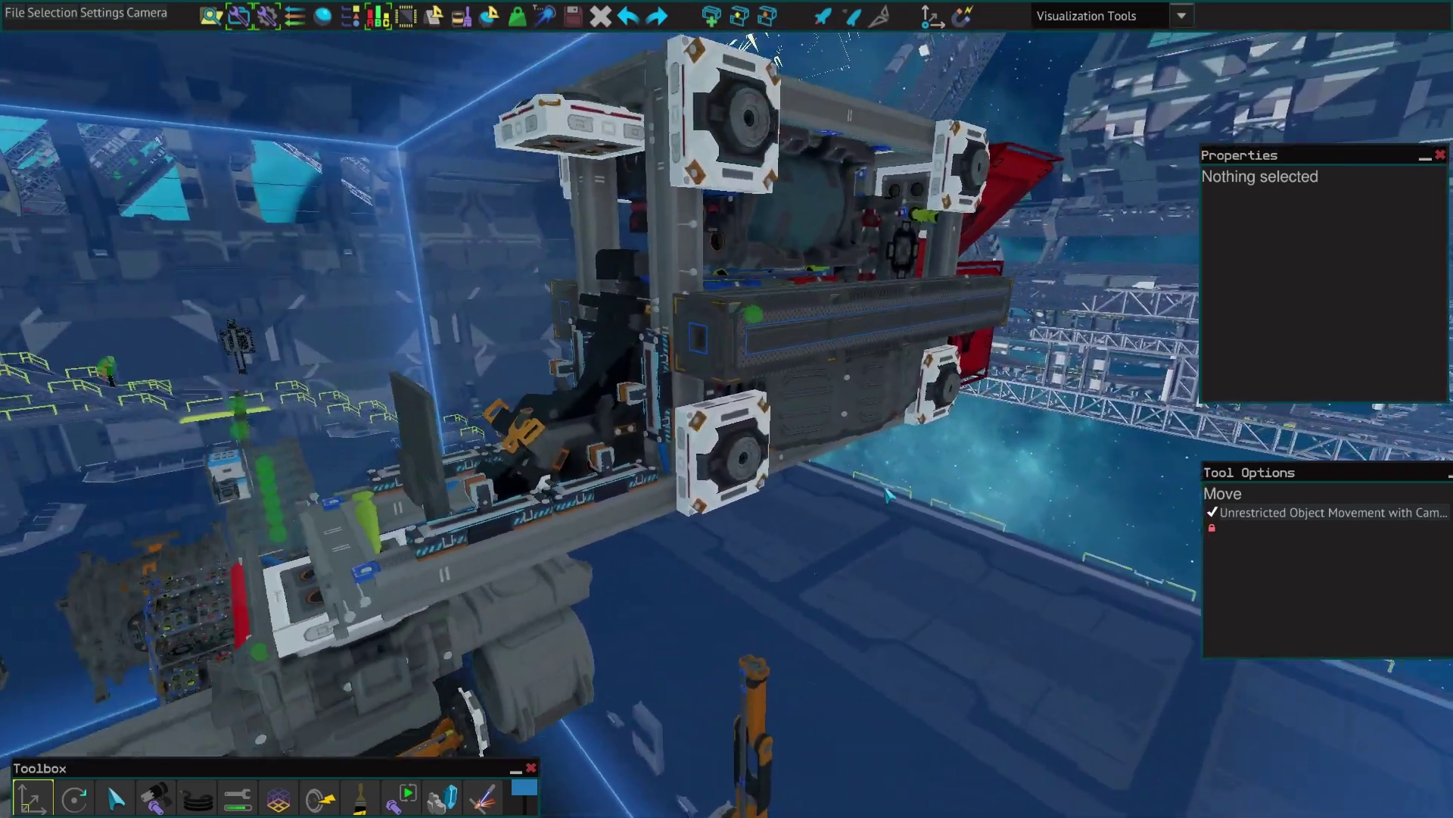
key("d")
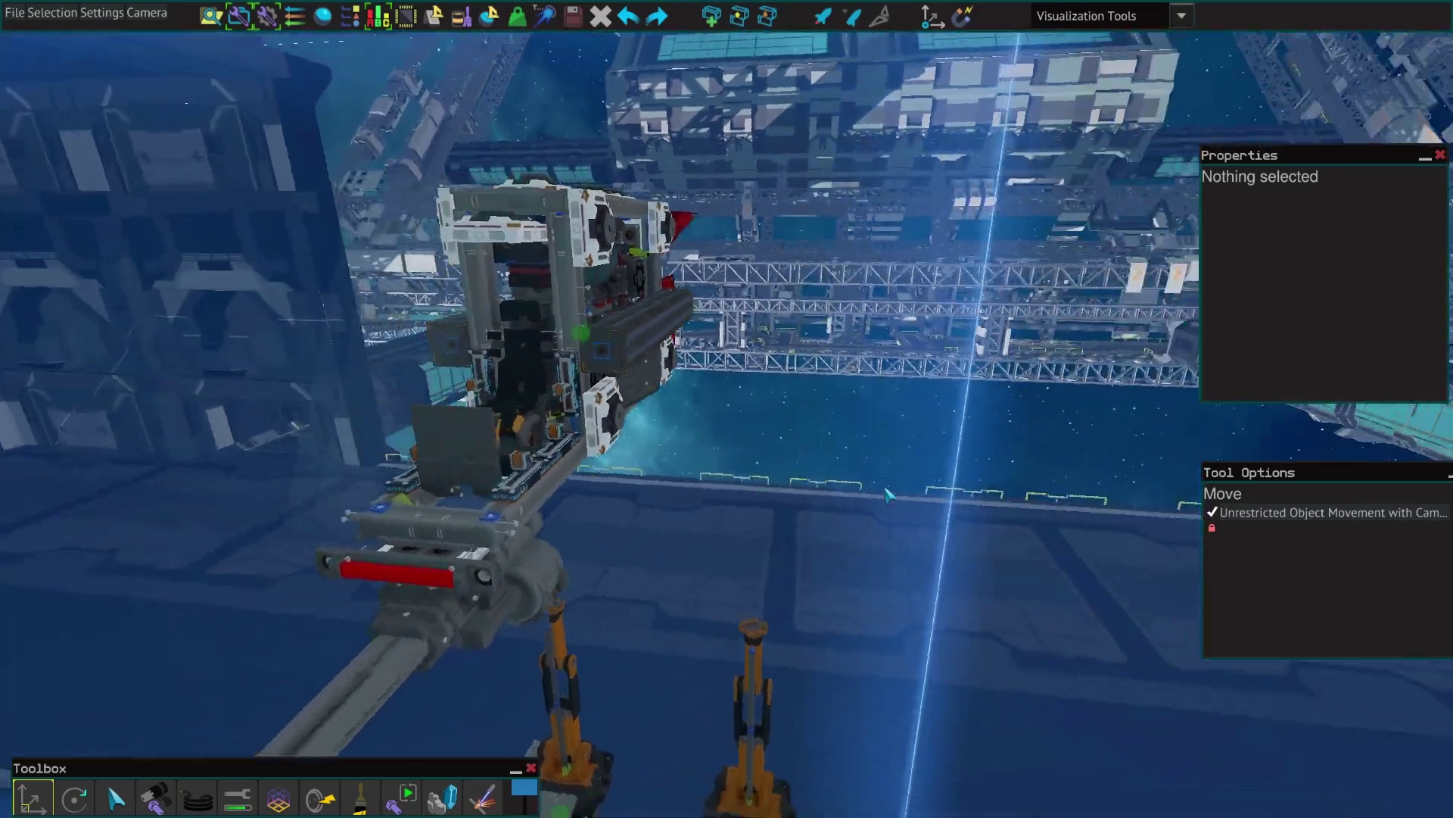
key("d")
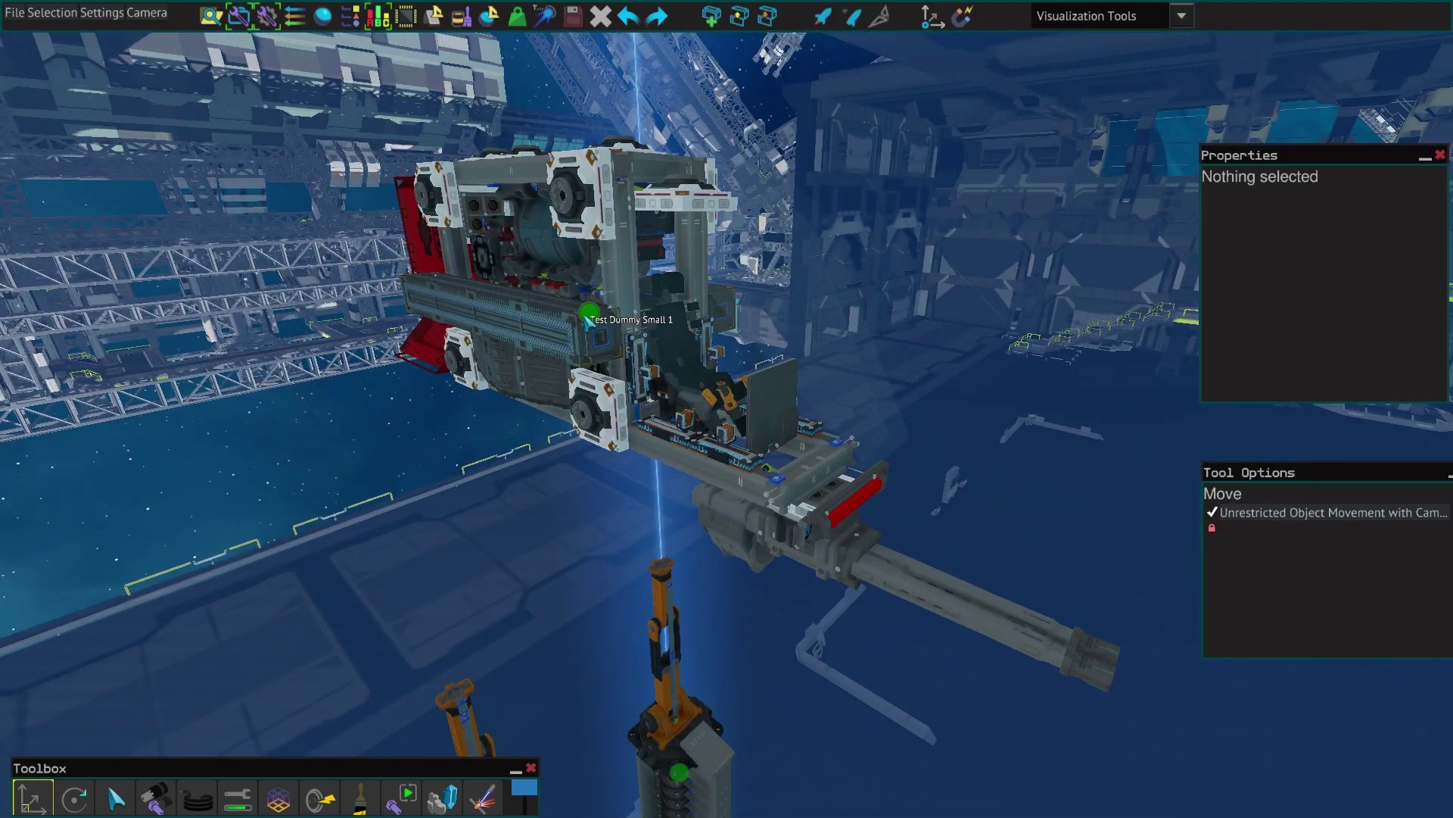
left_click(588, 317)
left_click(509, 536)
key("w")
left_click(722, 395)
key("w")
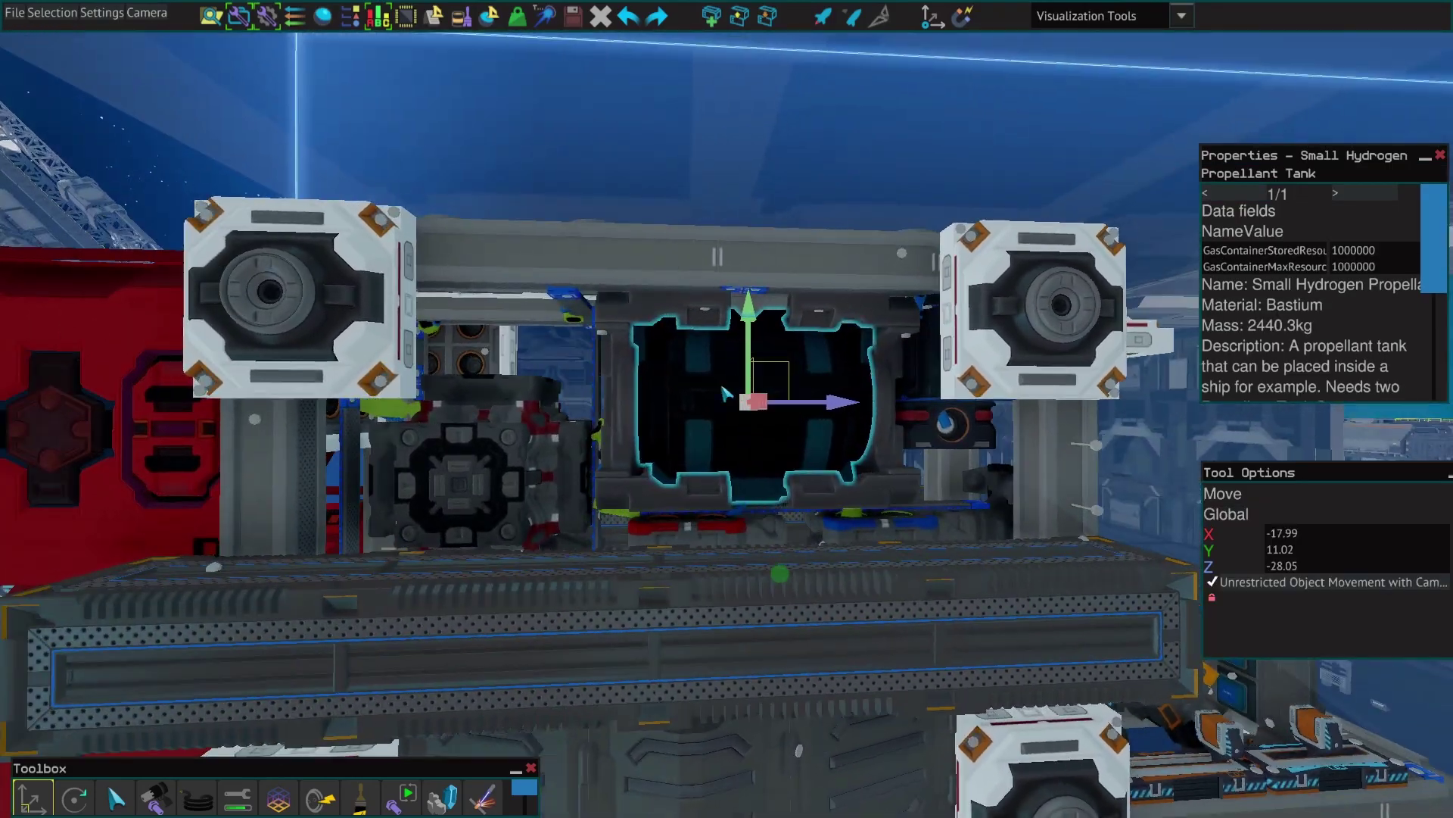
left_click_drag(1378, 300, 672, 387)
key("s")
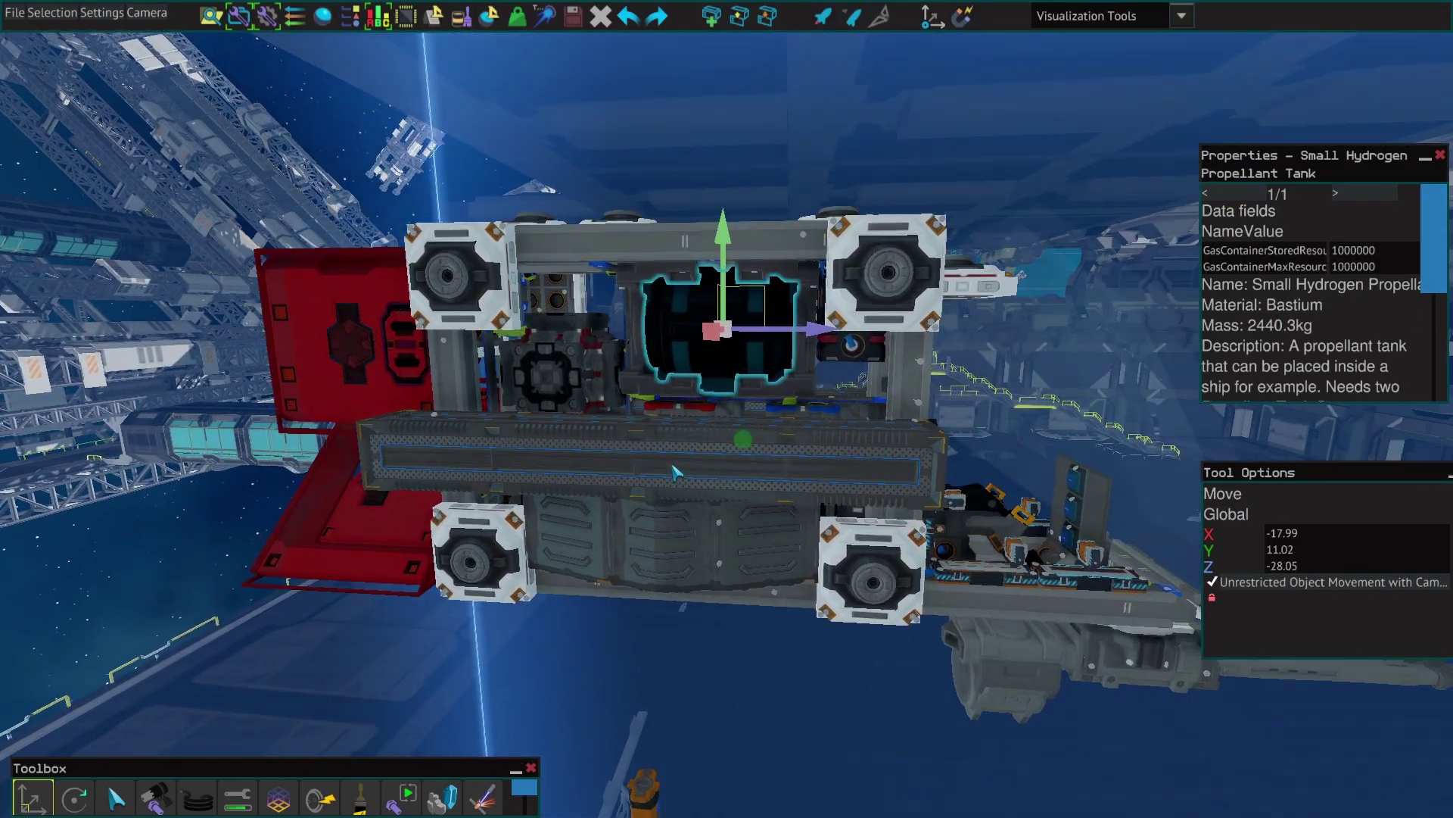
left_click(669, 454)
left_click(591, 564)
key("a")
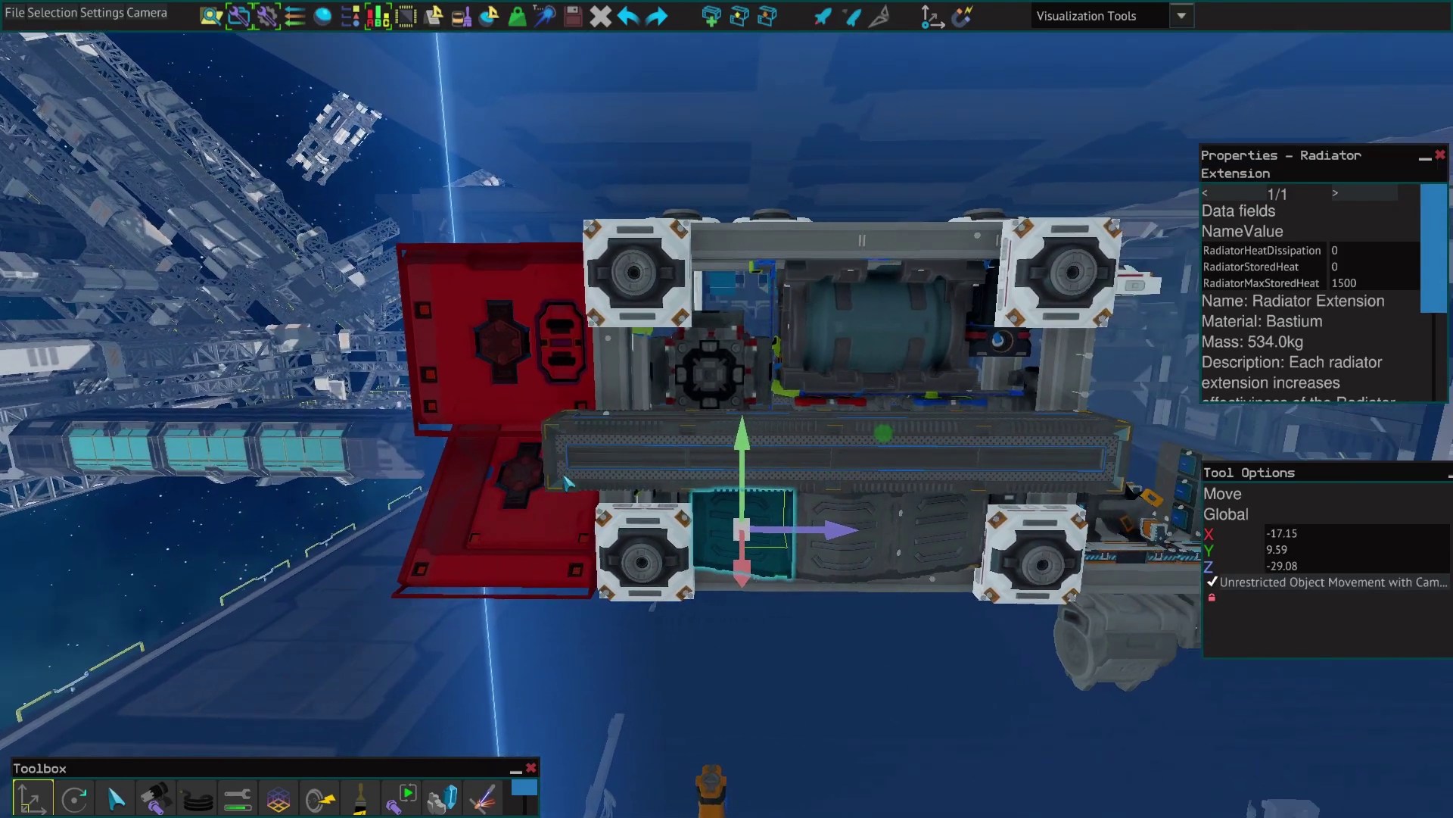
key("d")
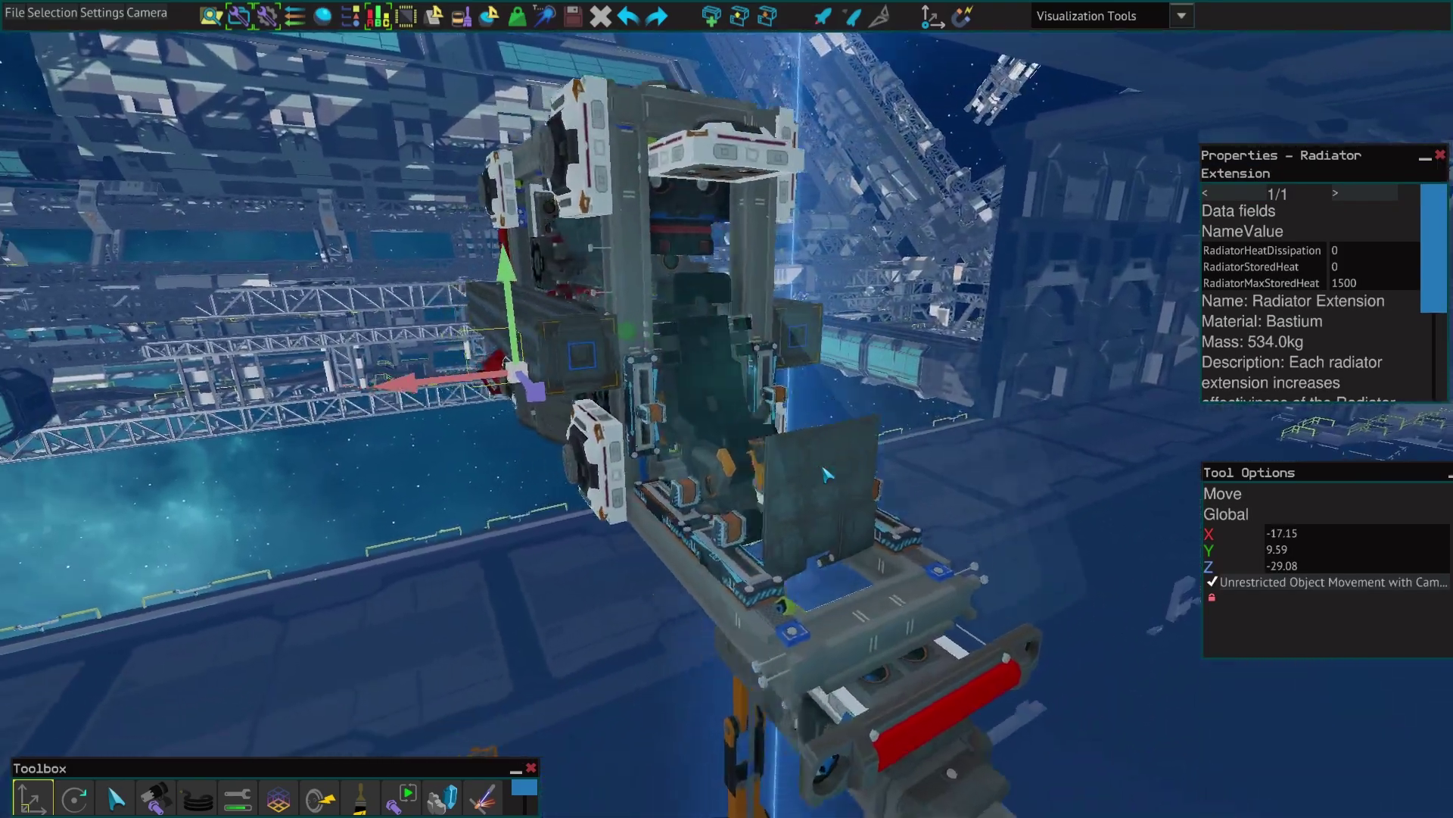
key("w")
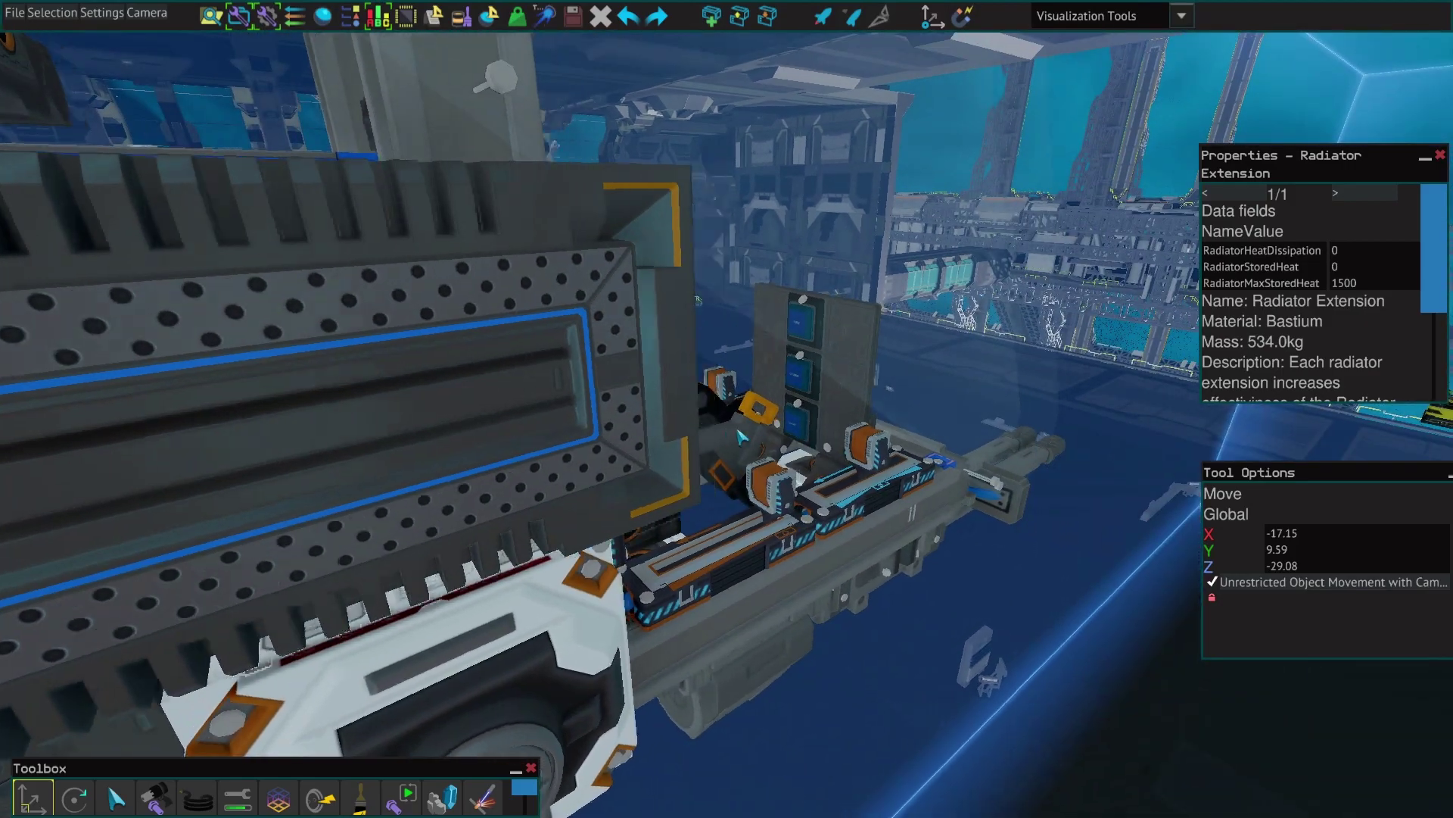
key("w")
key("Escape")
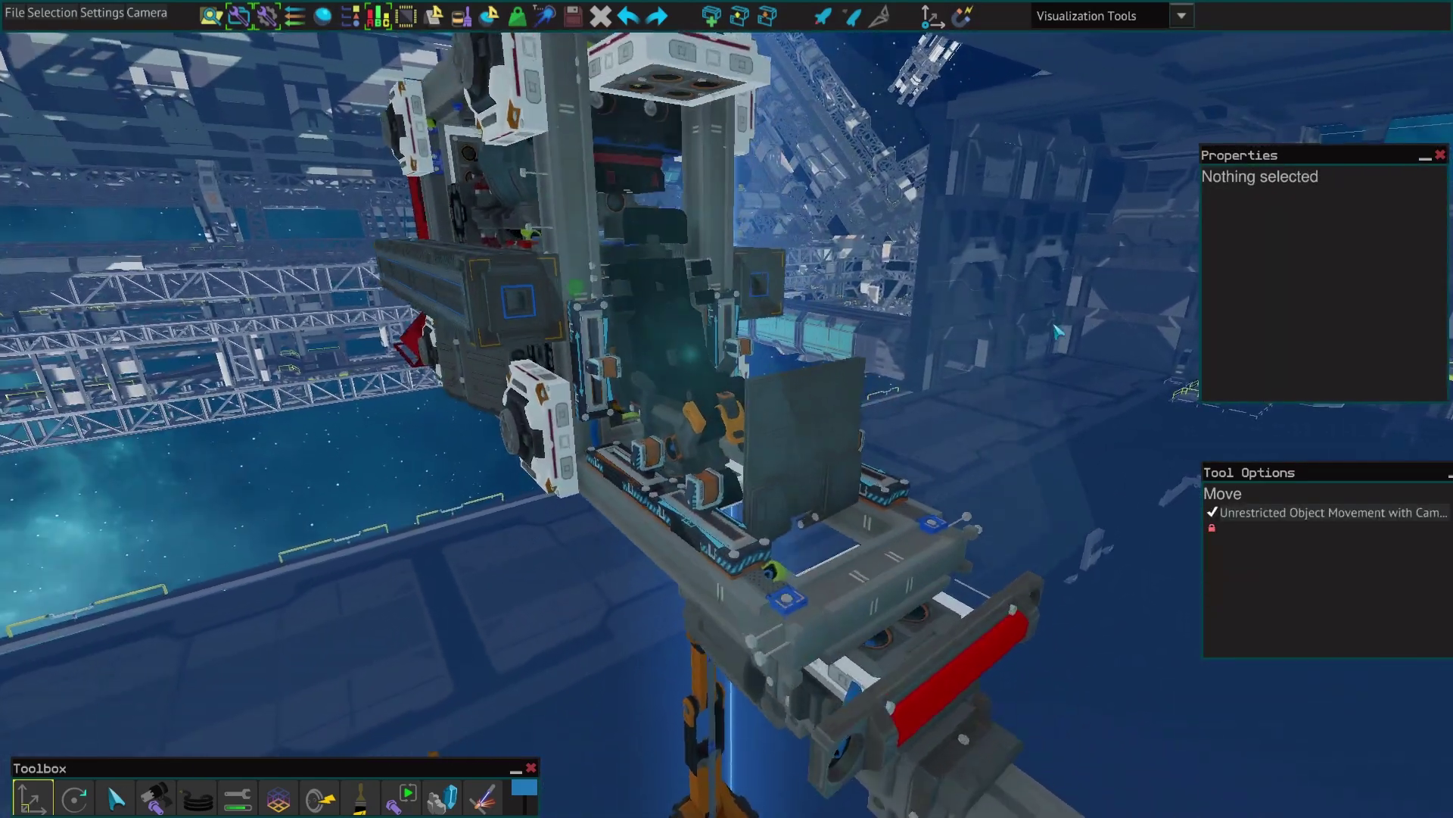
key("s")
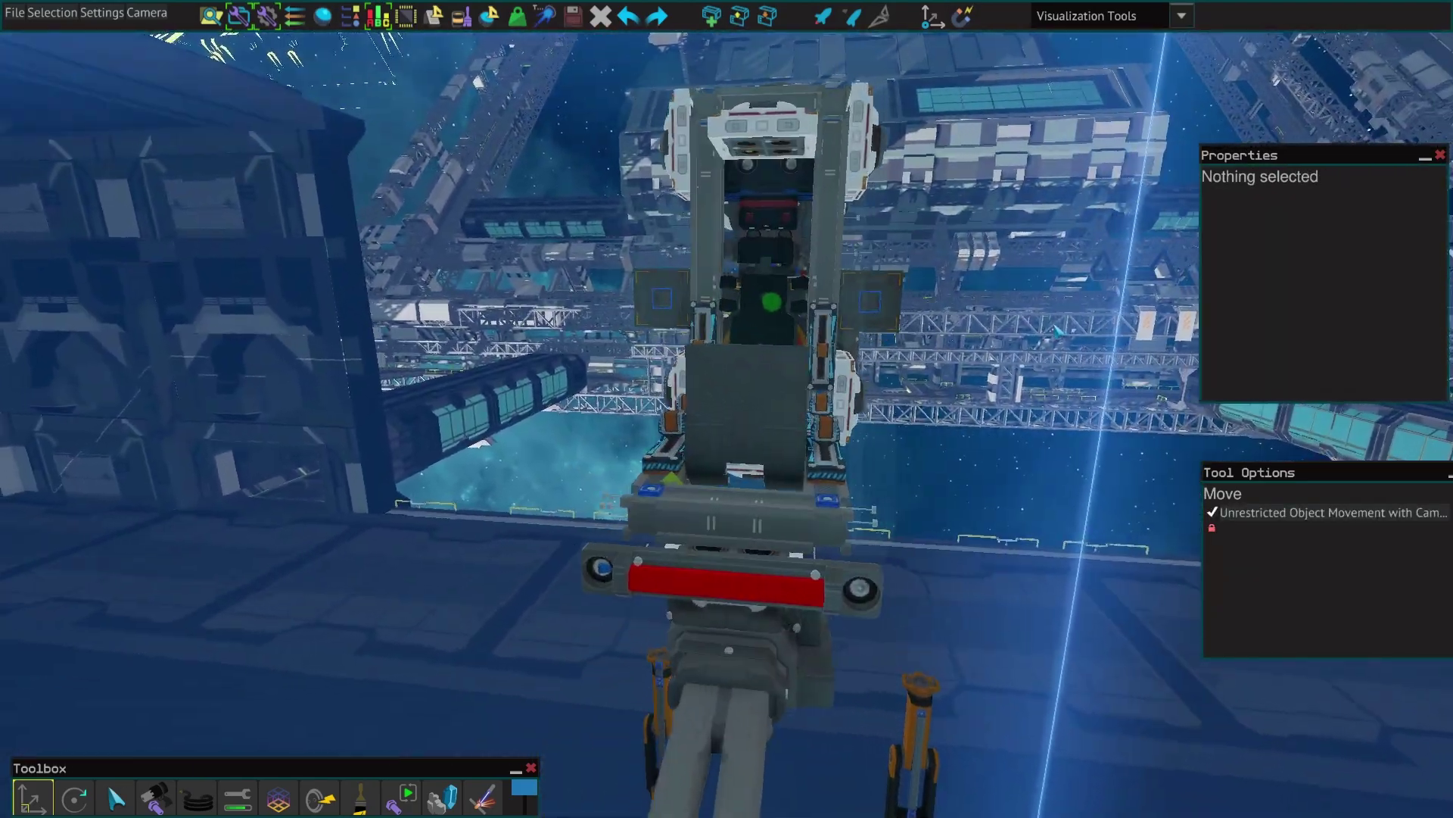
key("d")
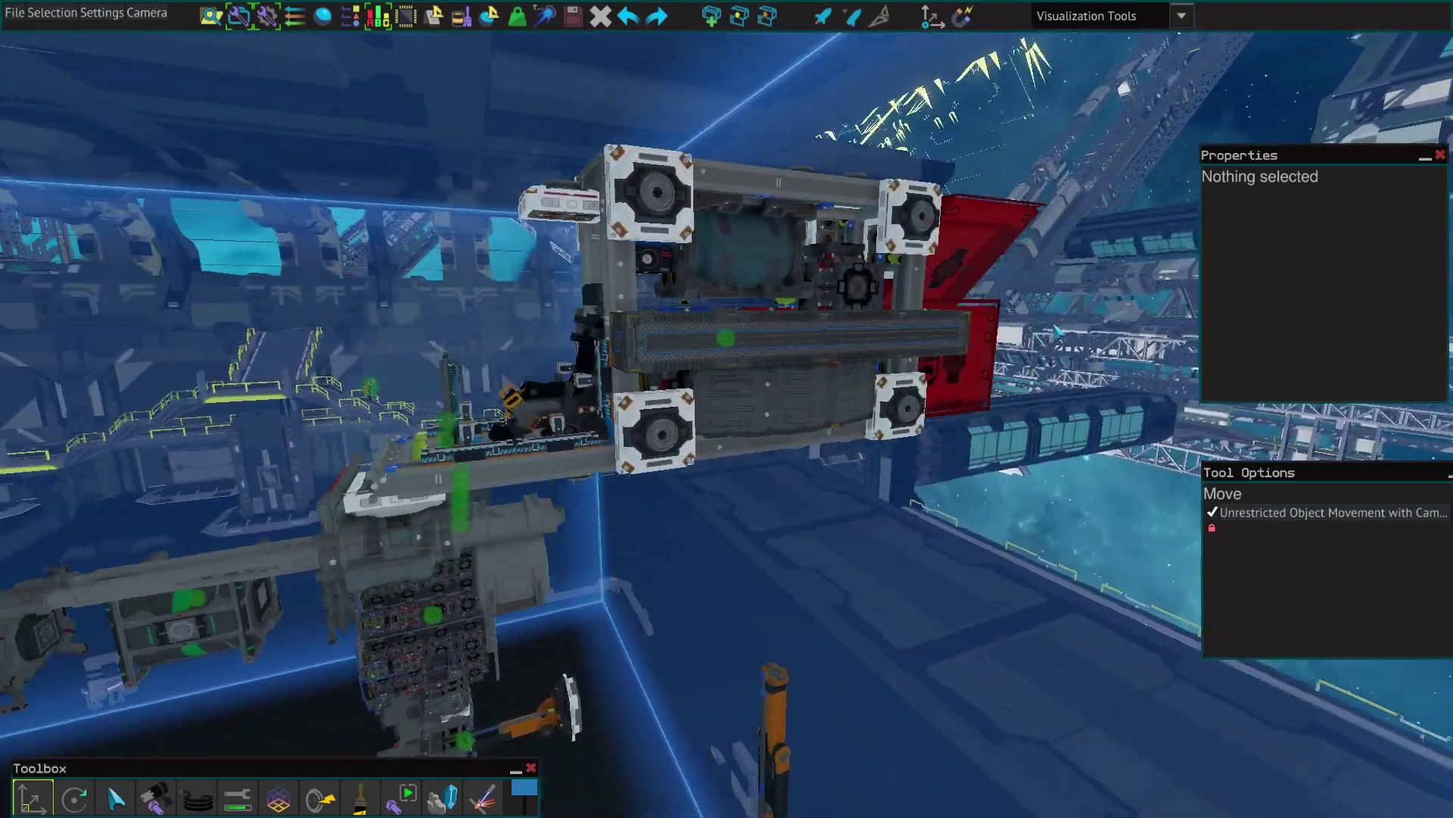
key("a")
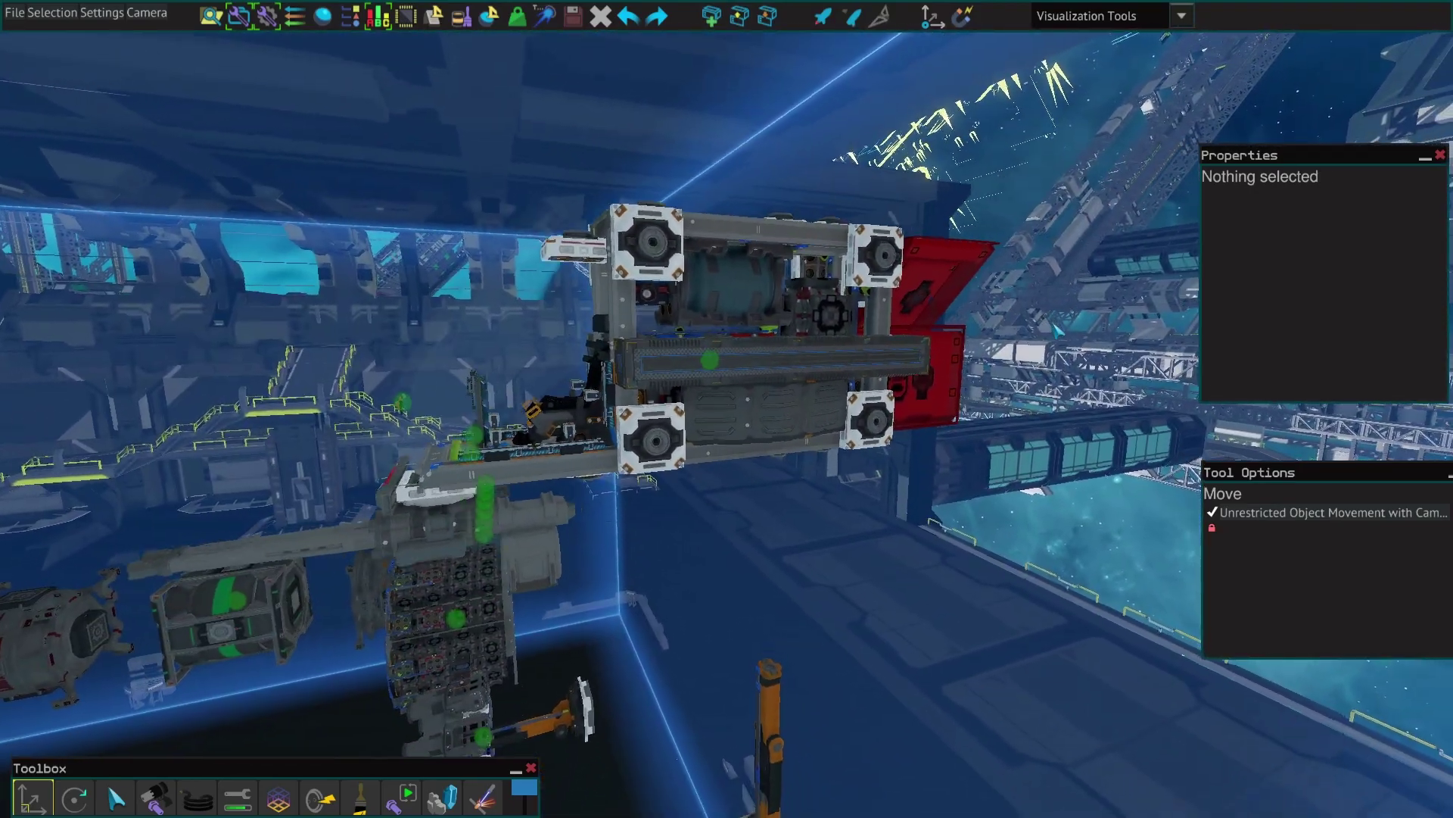
key("a")
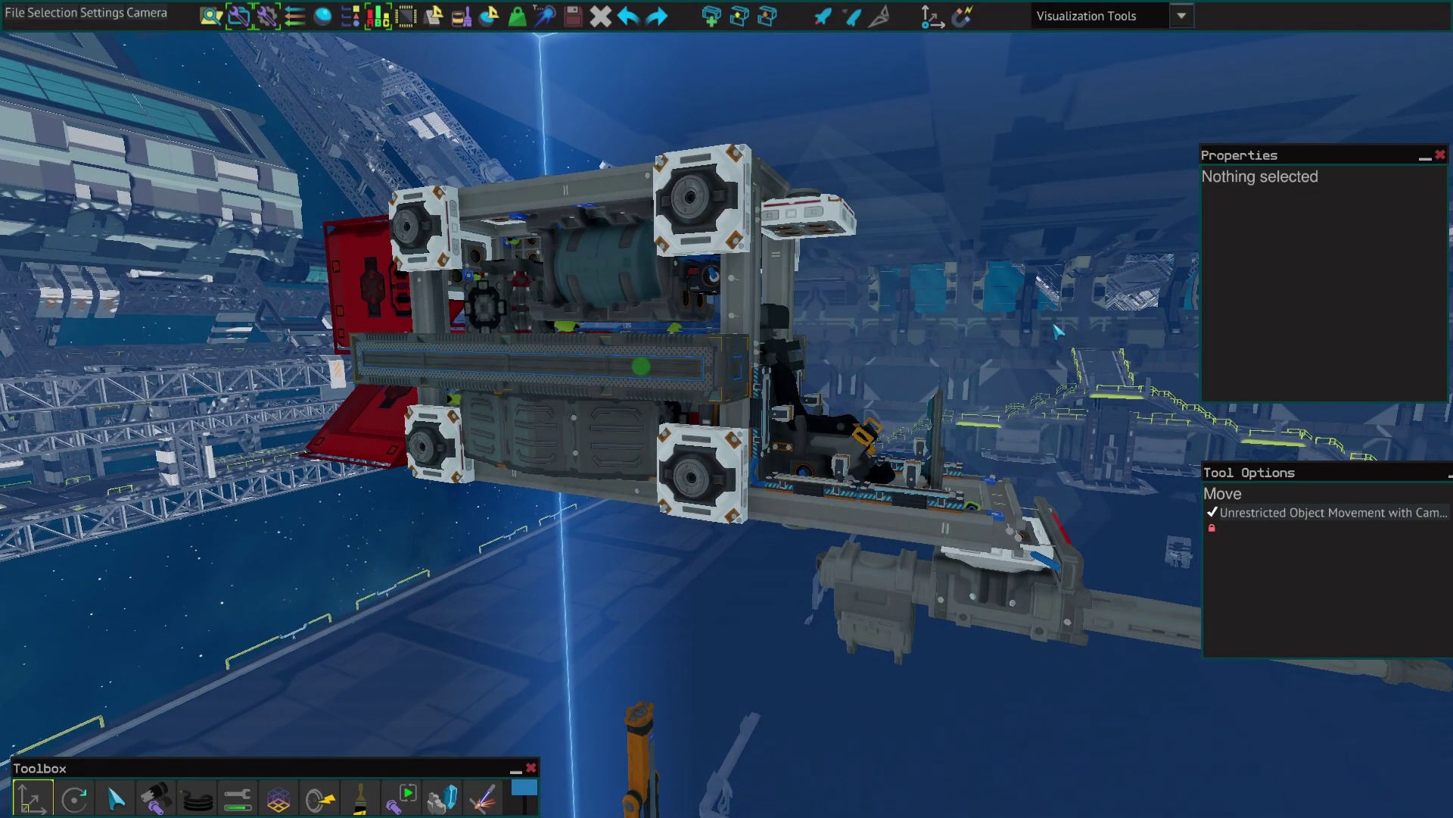
key("a")
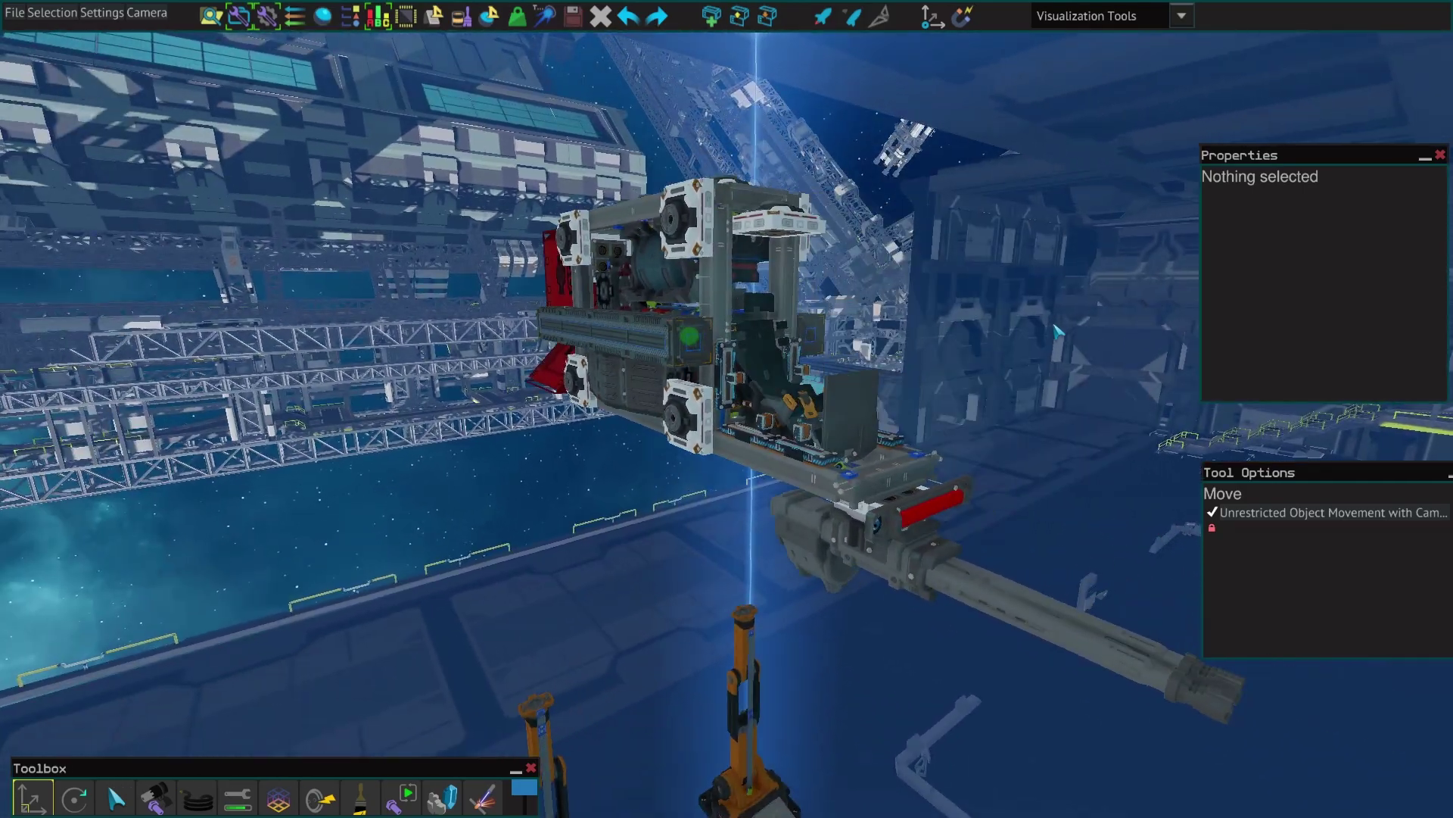
key("a")
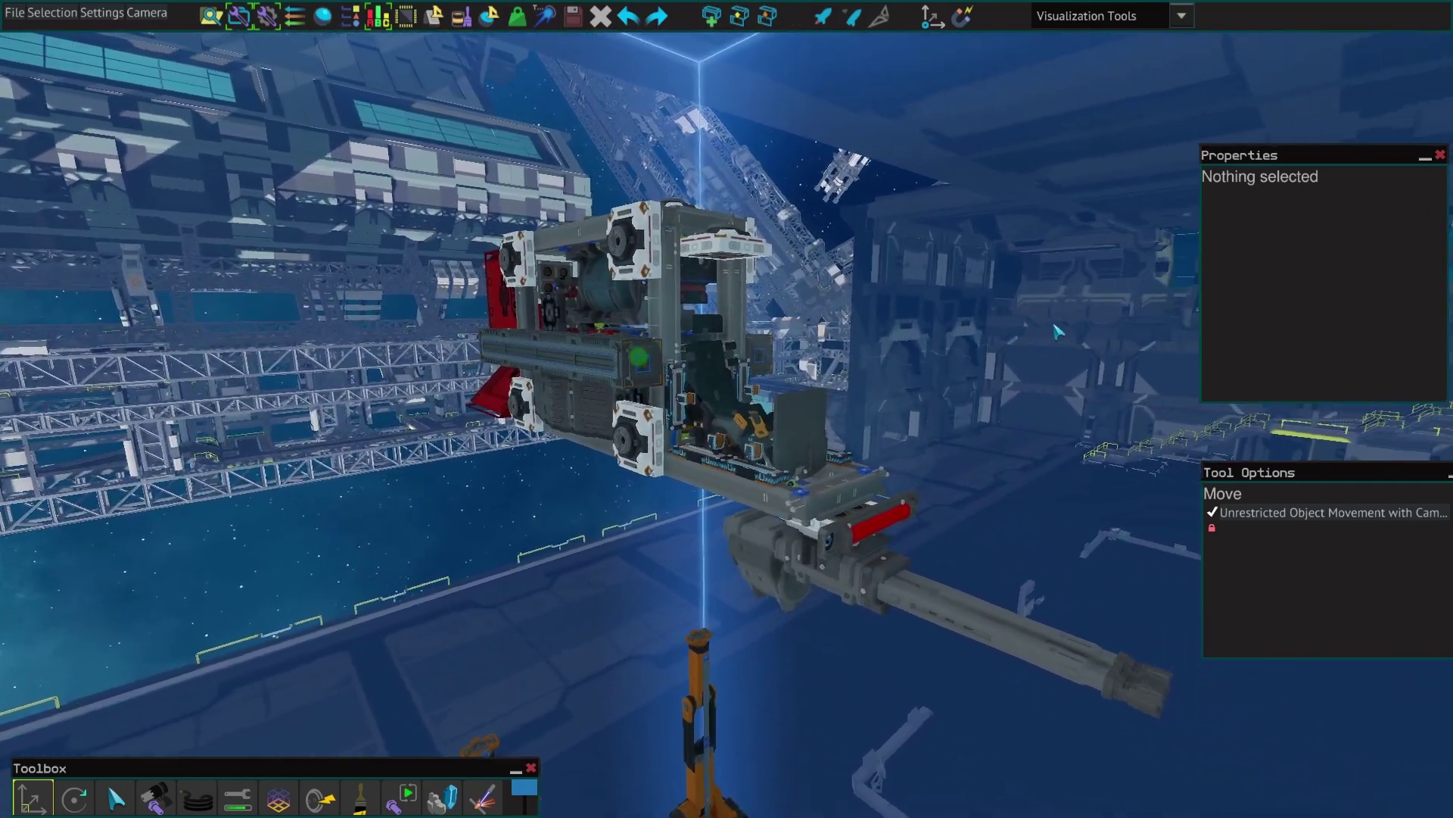
key("a")
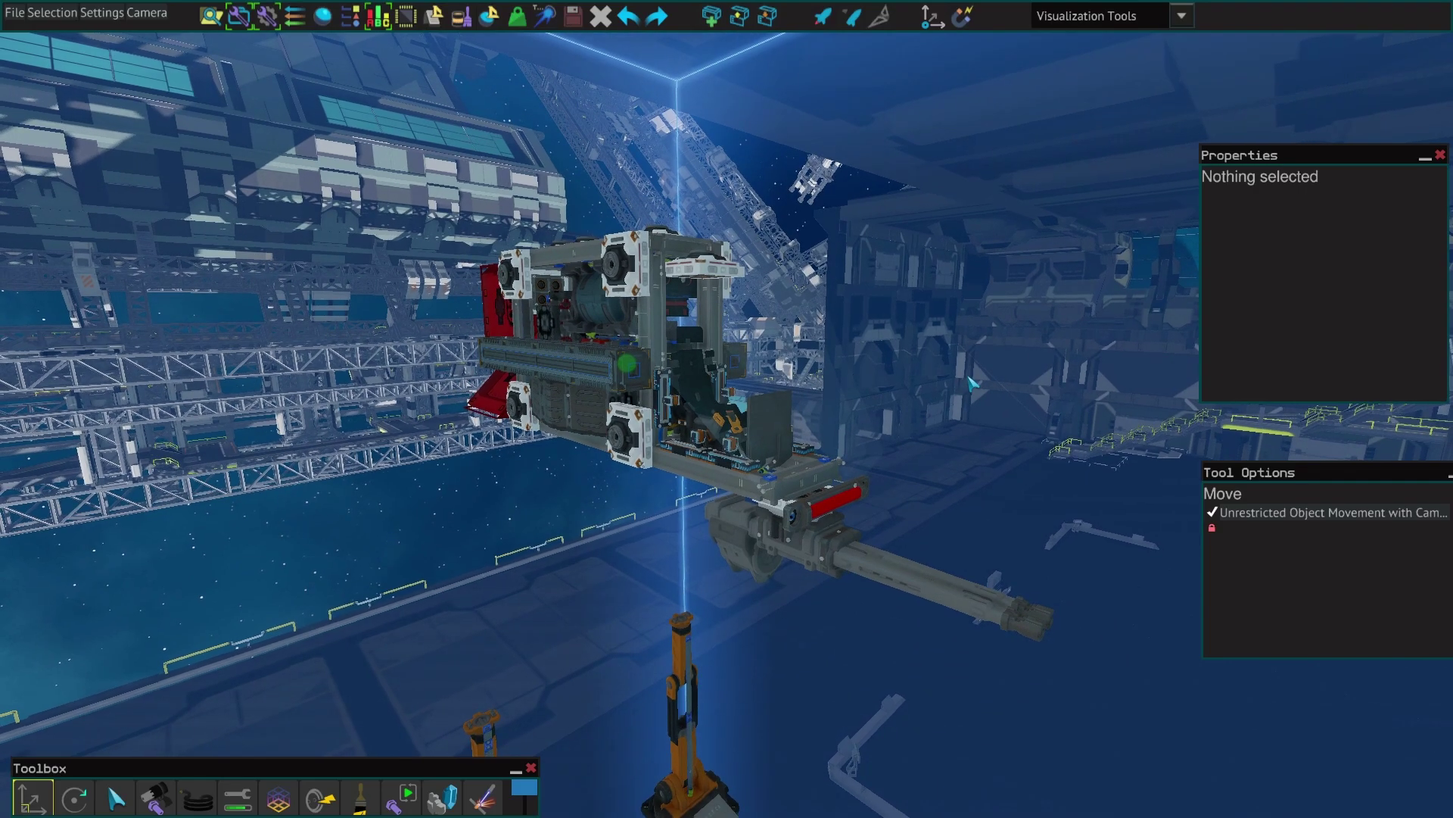
key("a")
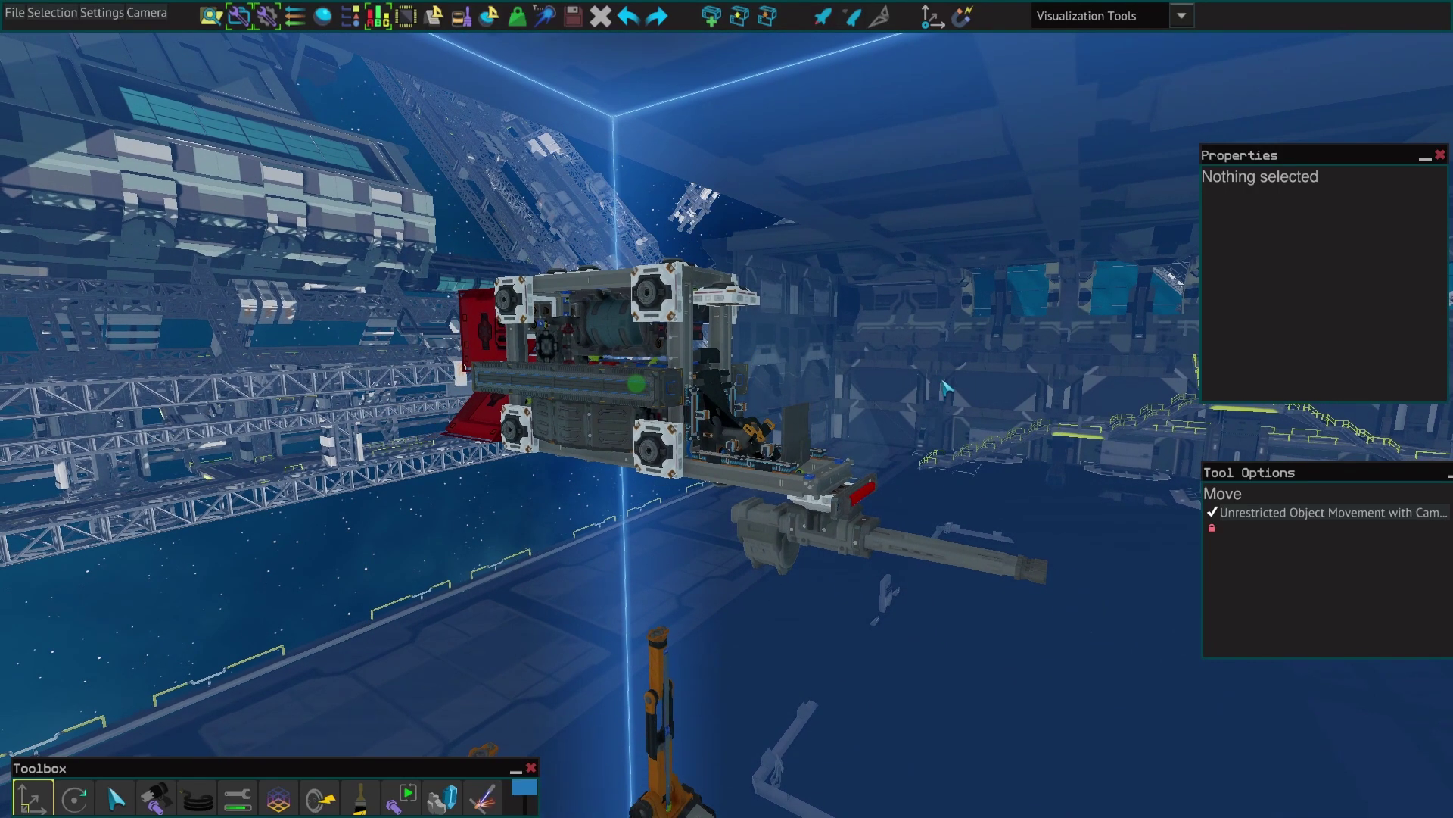
key("w")
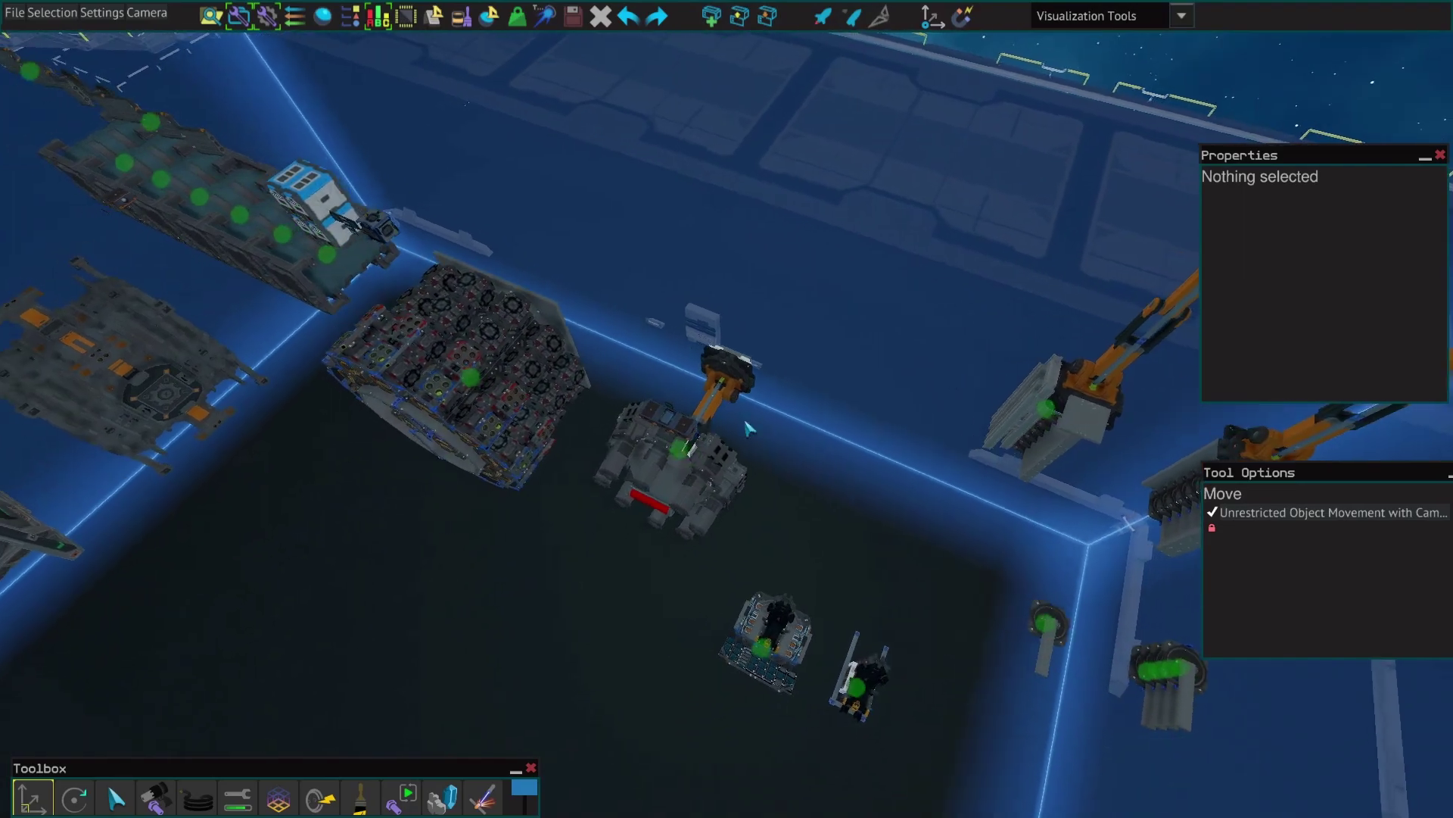
key("w")
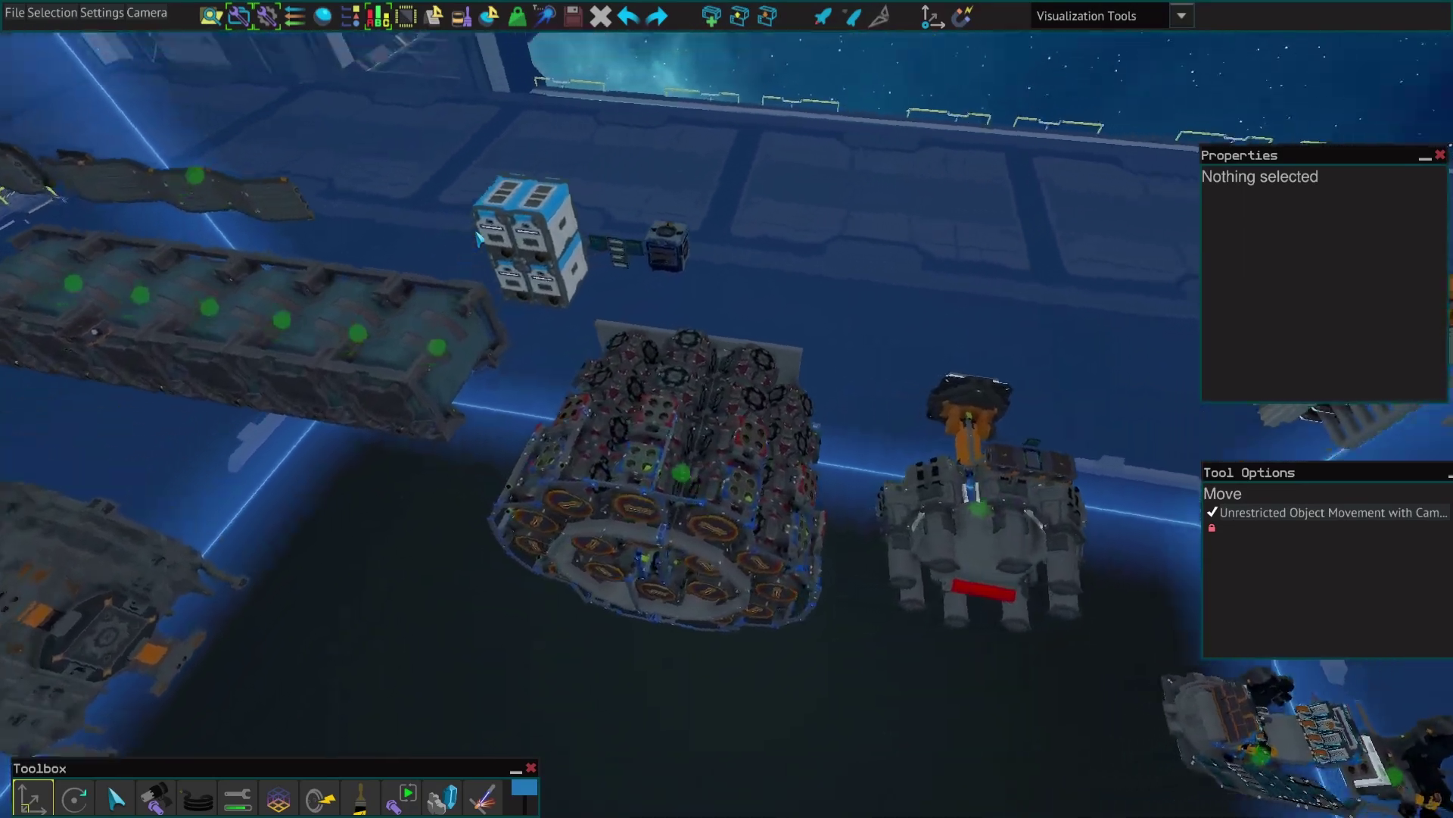
key("s")
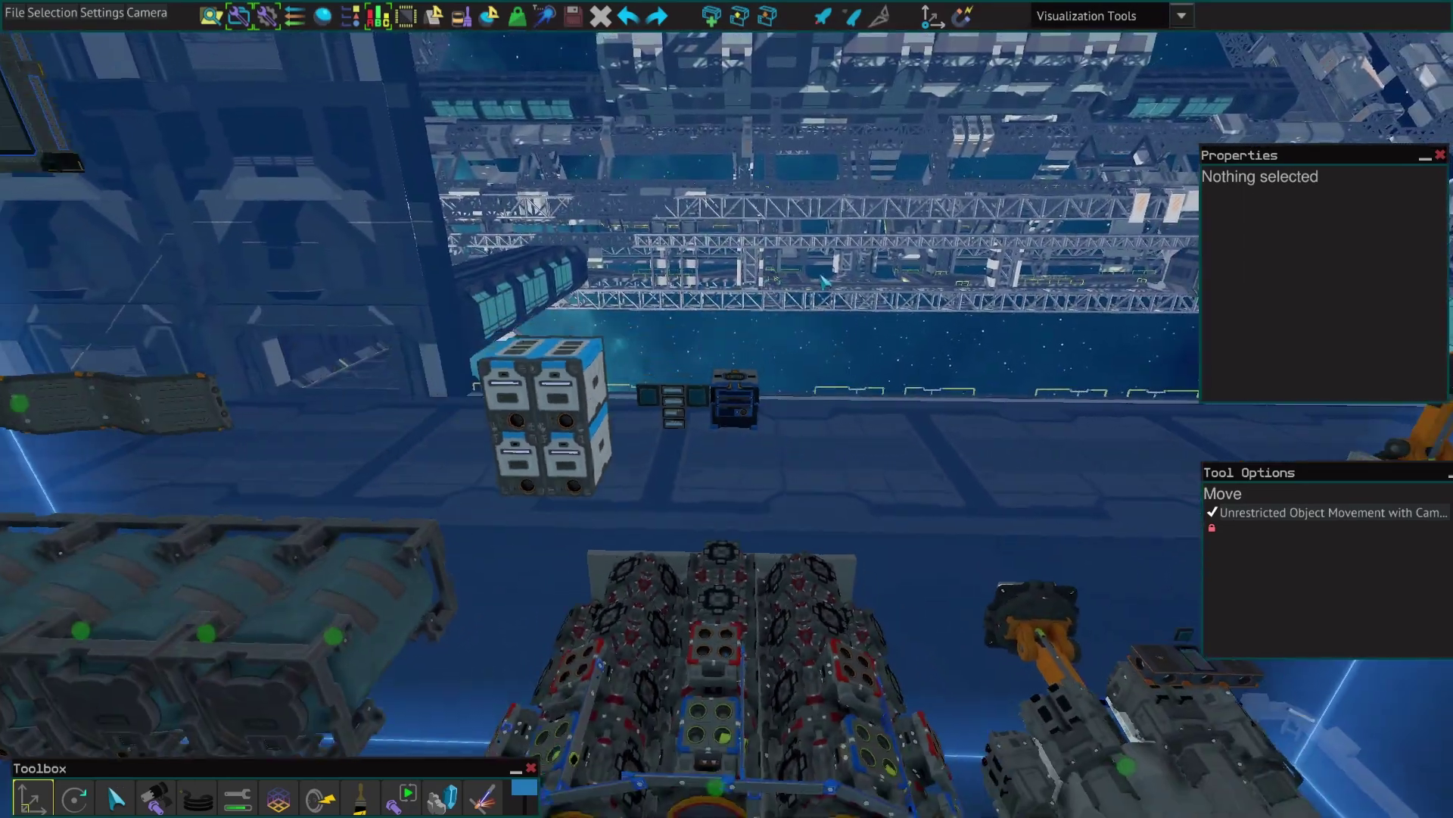
key("w")
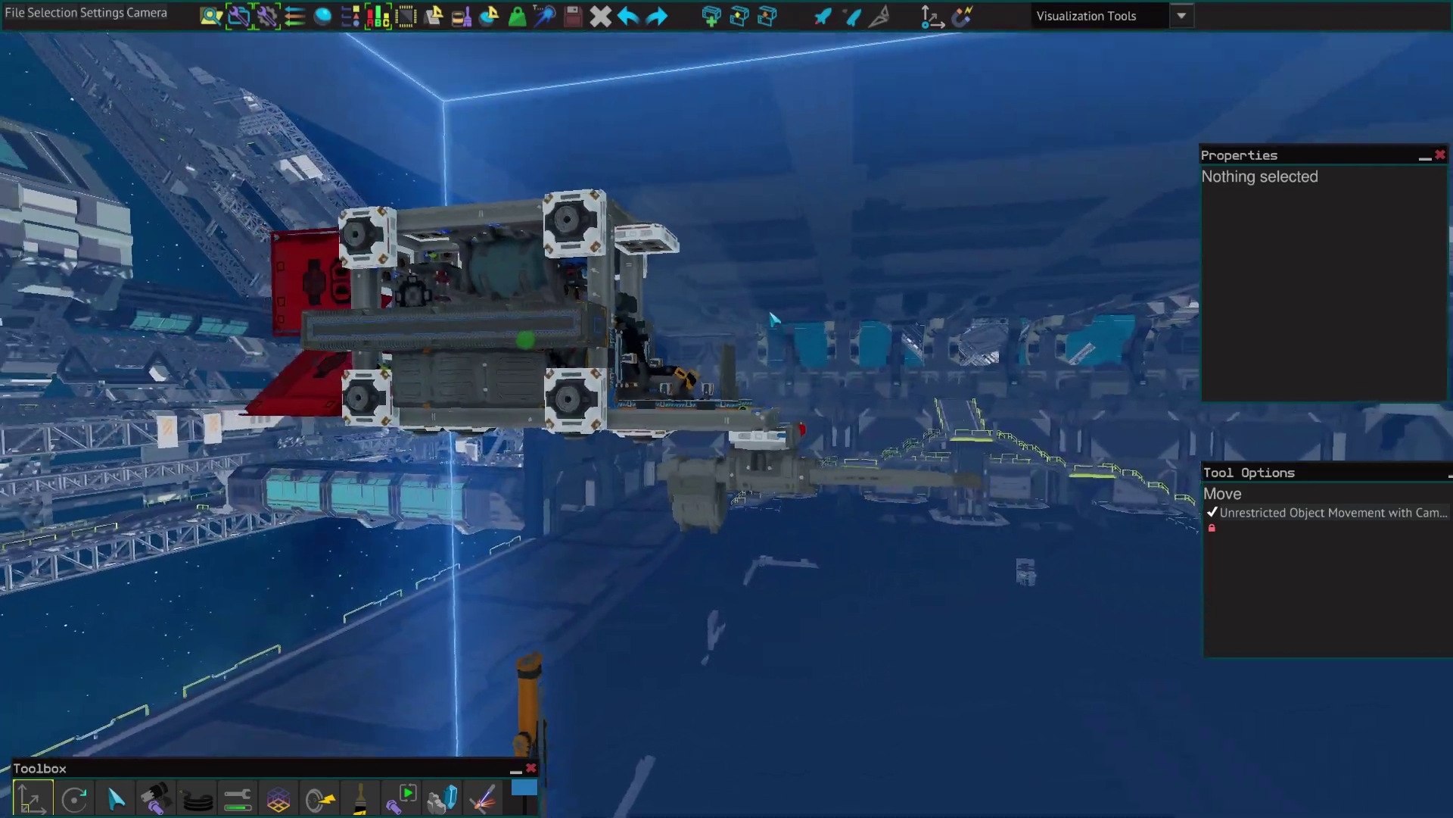
key("w")
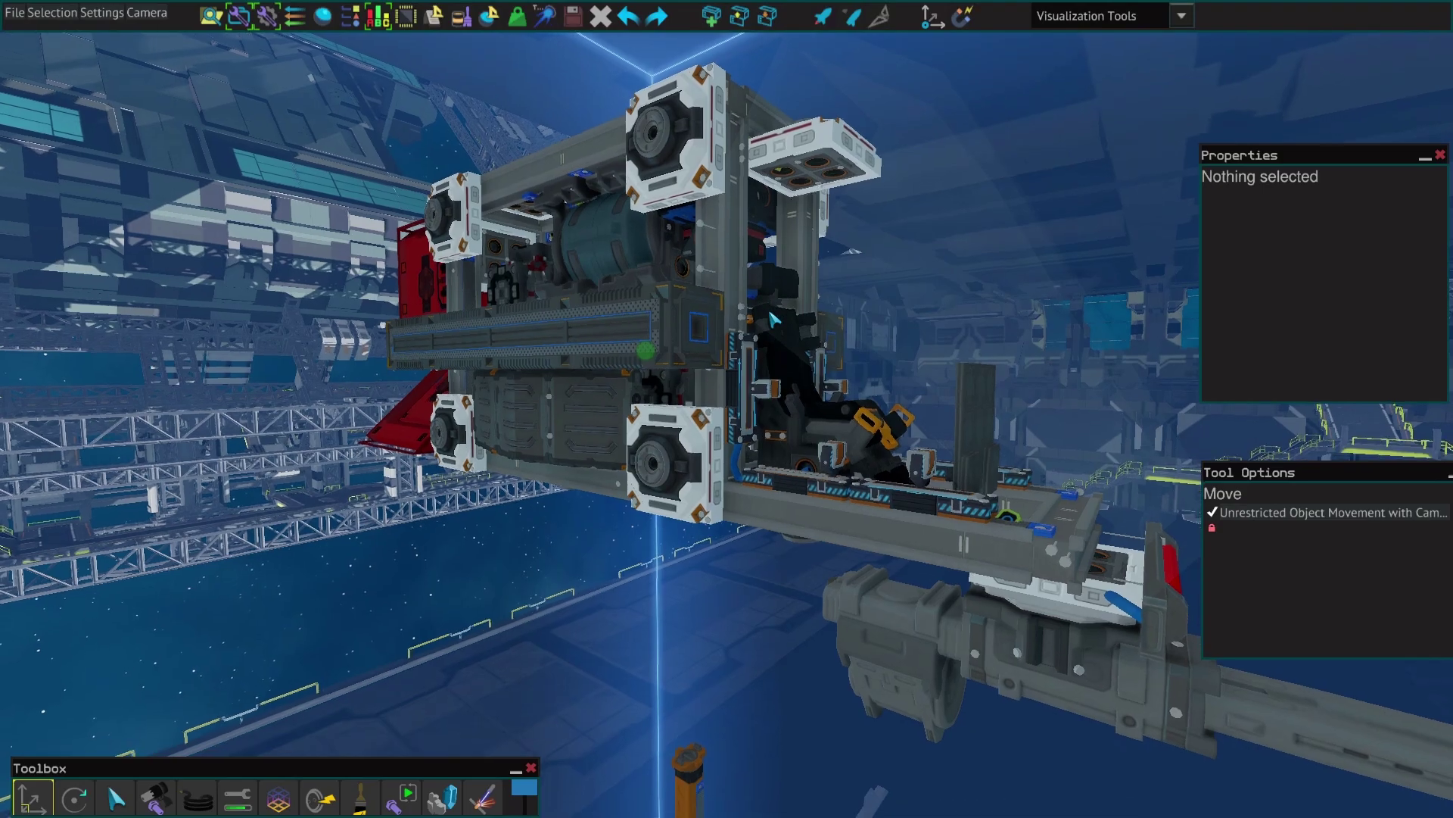
key("s")
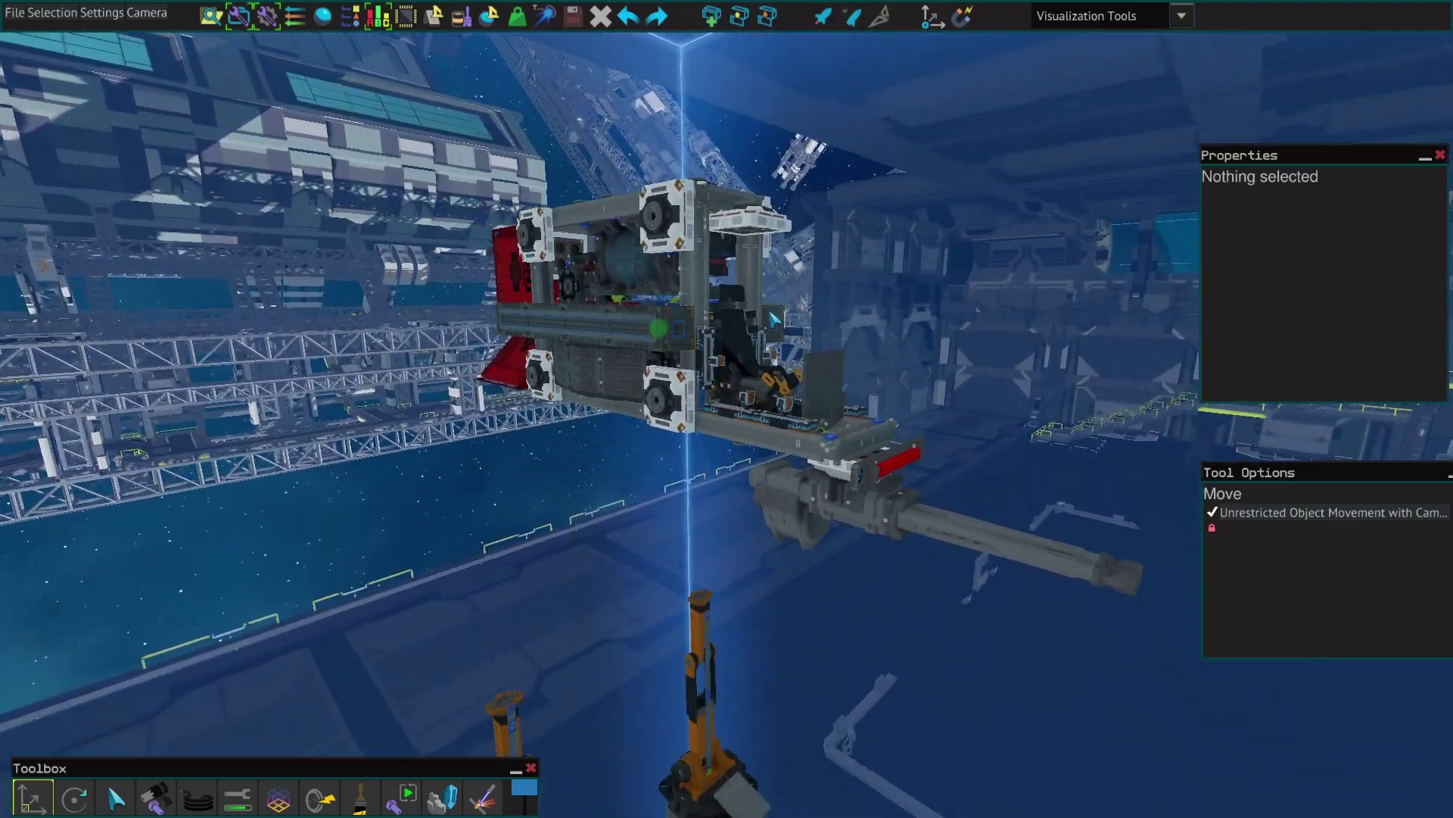
key("w")
key("s")
key("w")
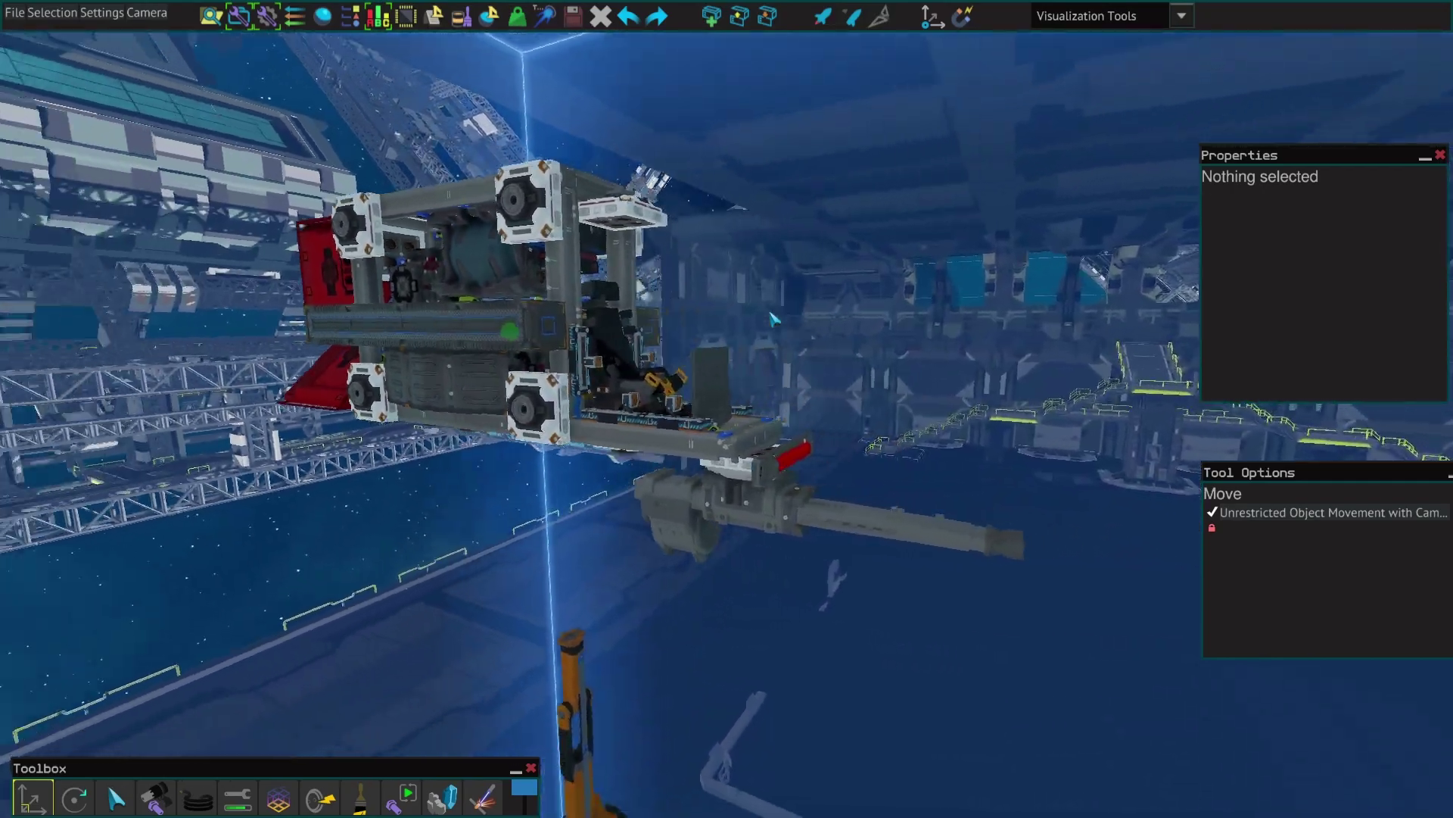
key("a")
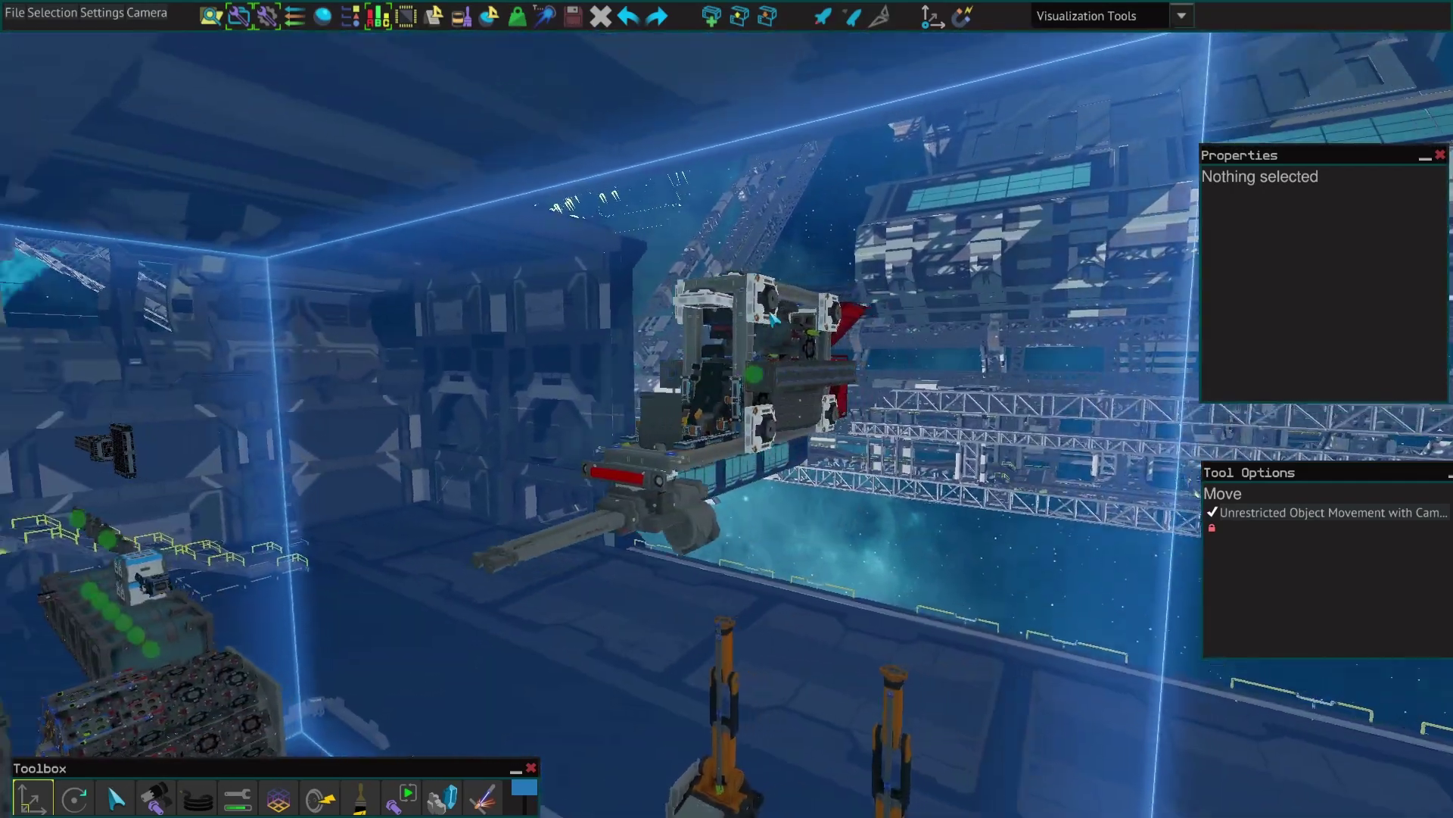
key("a")
key("d")
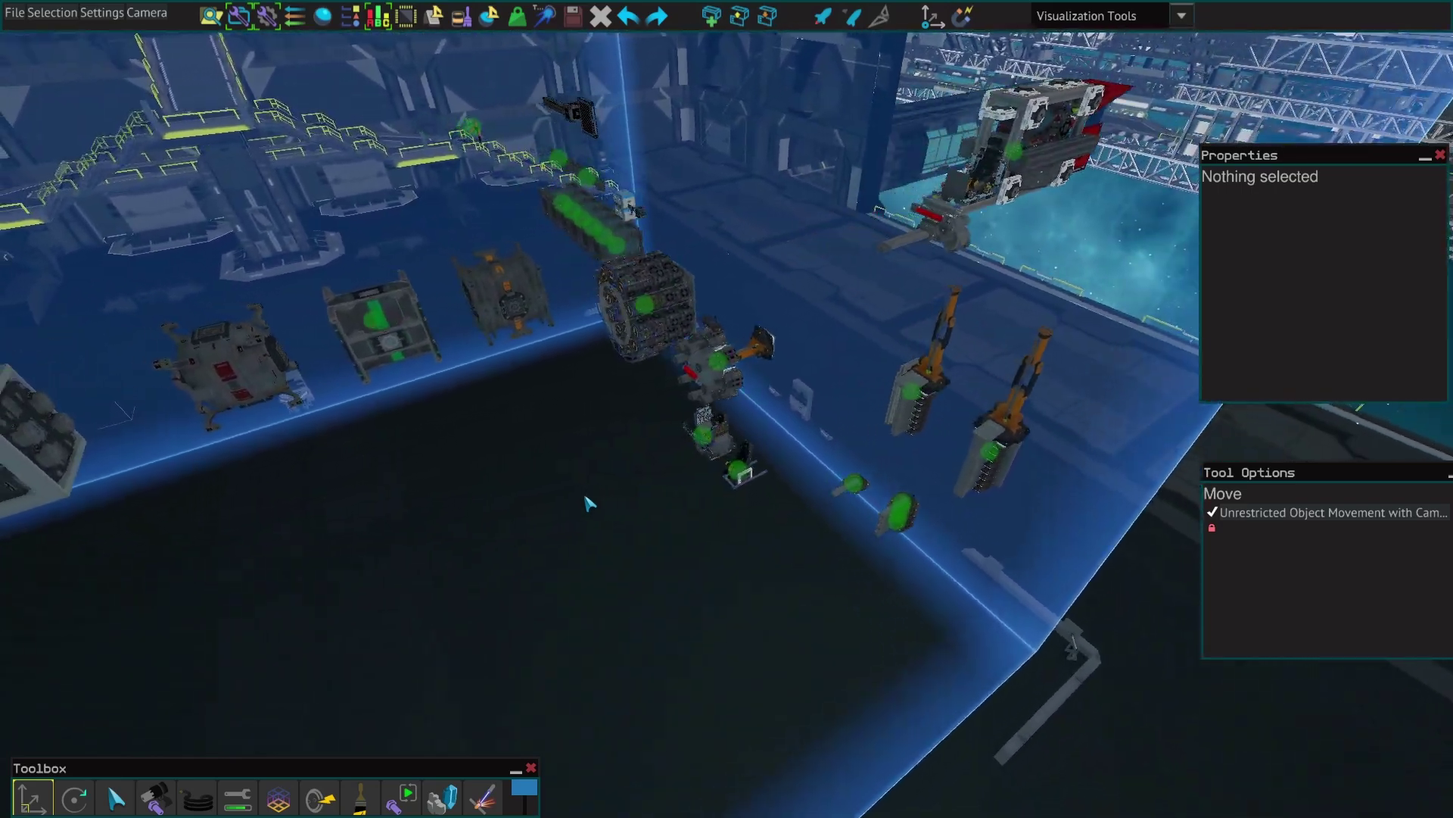
key("w")
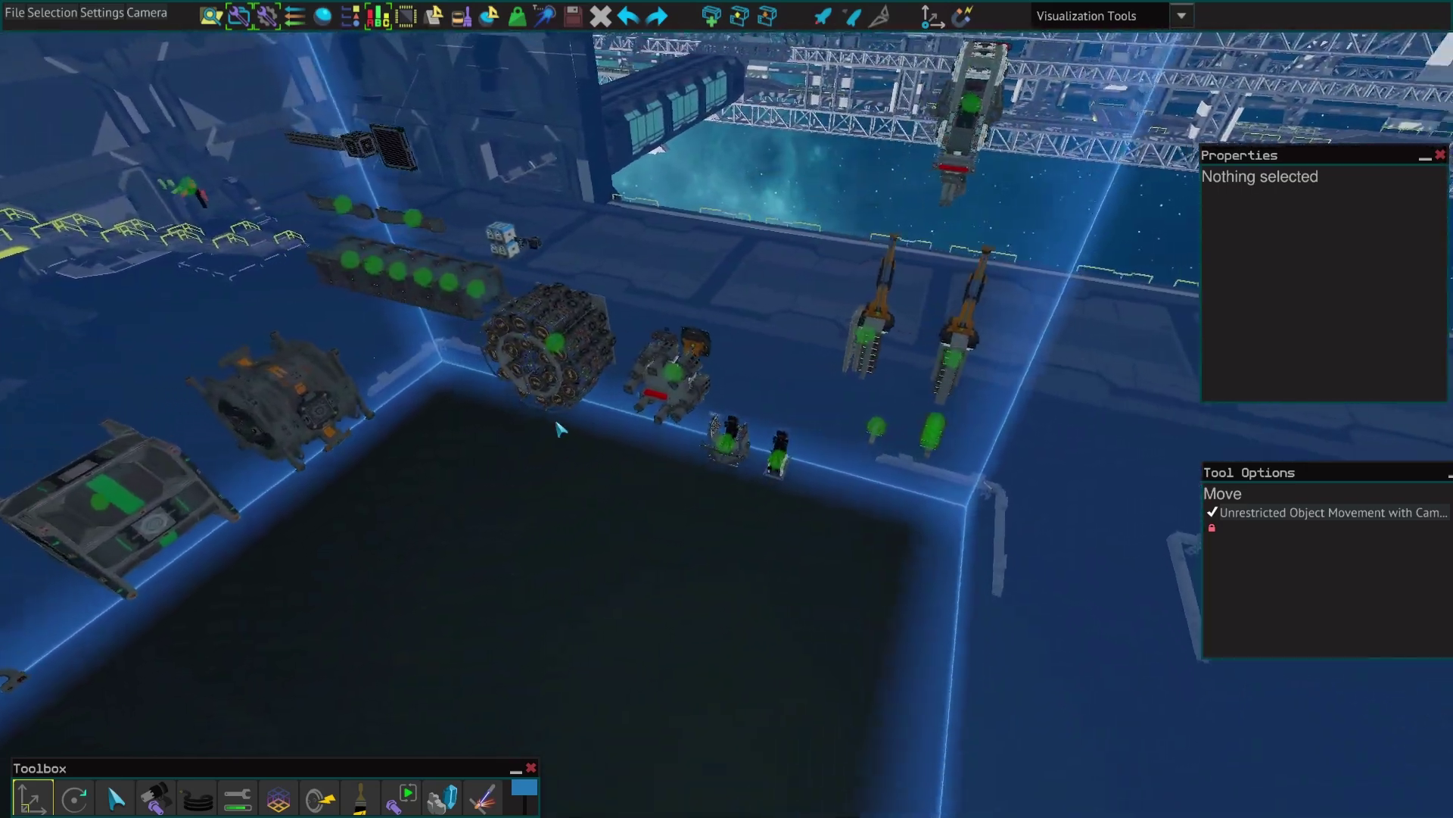
key("s")
key("a")
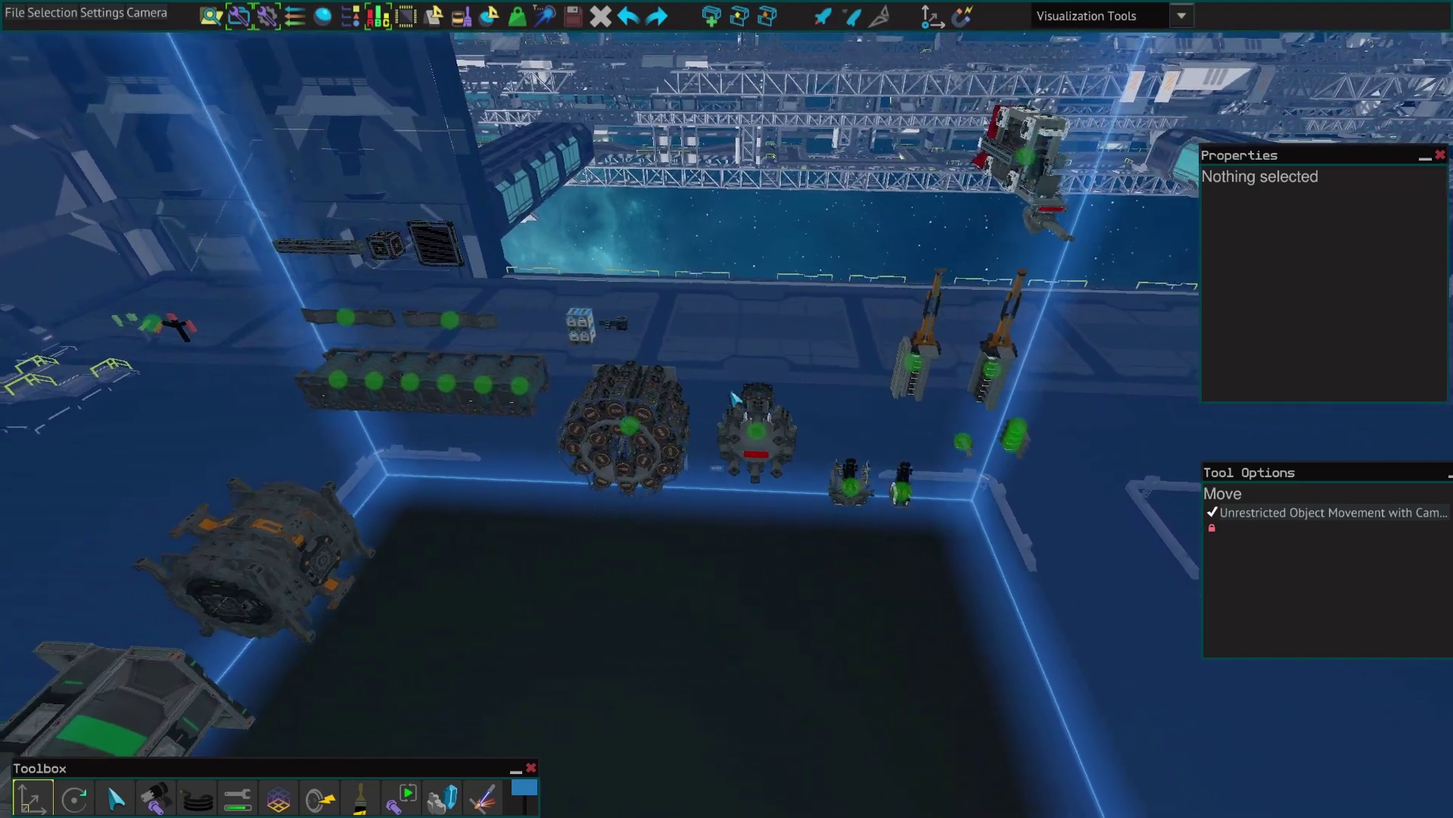
key("e")
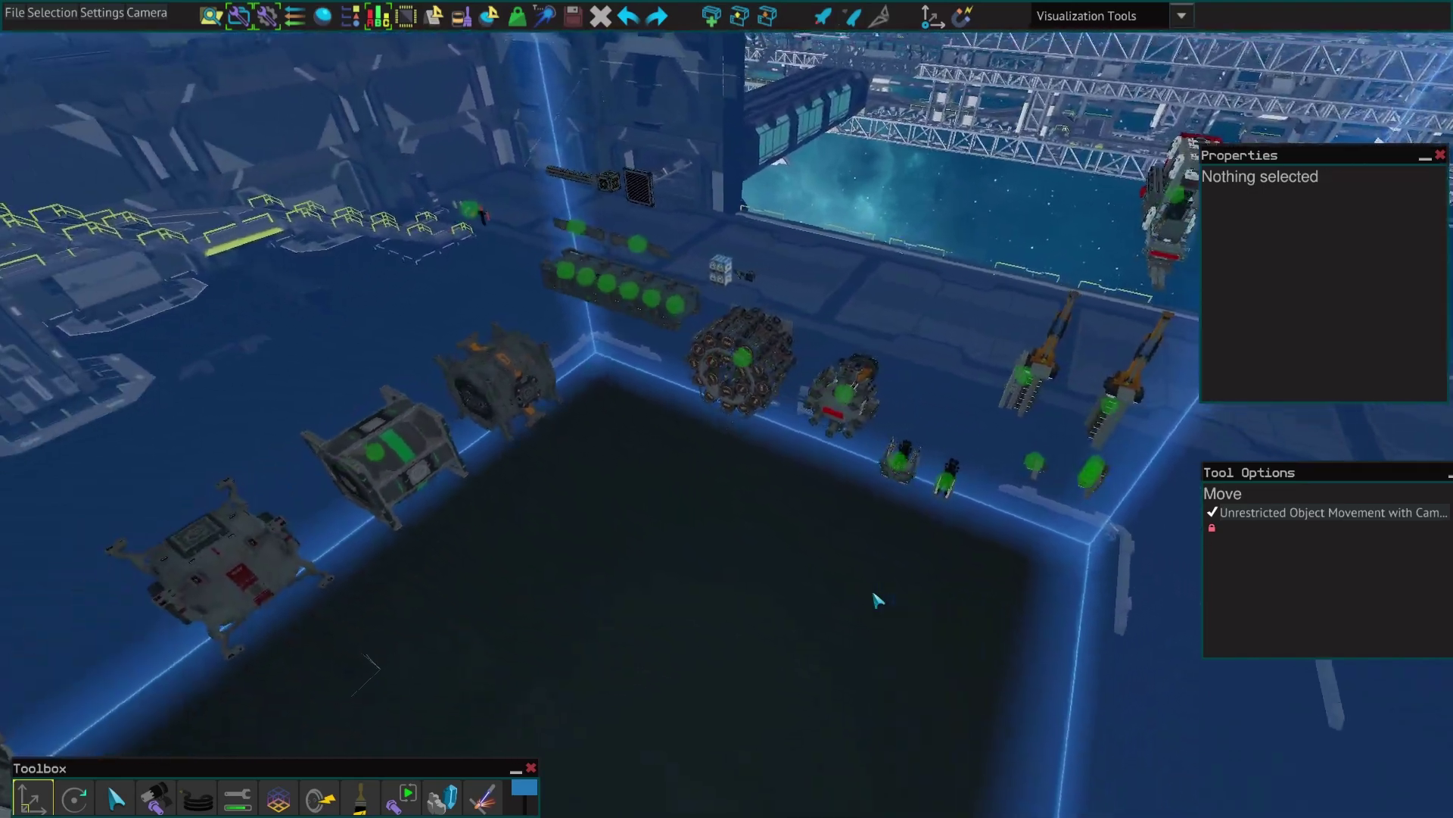
key("s")
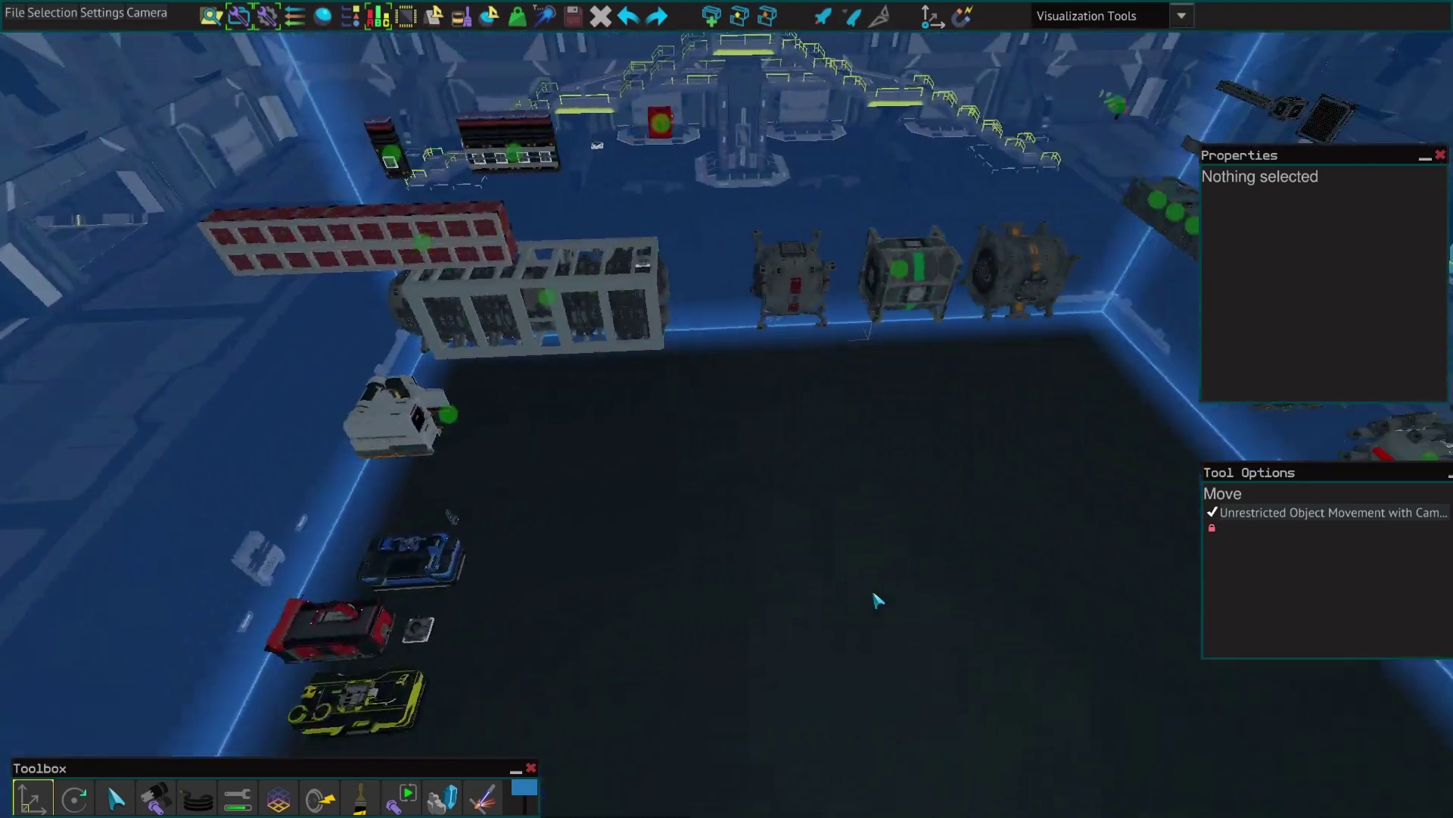
key("e")
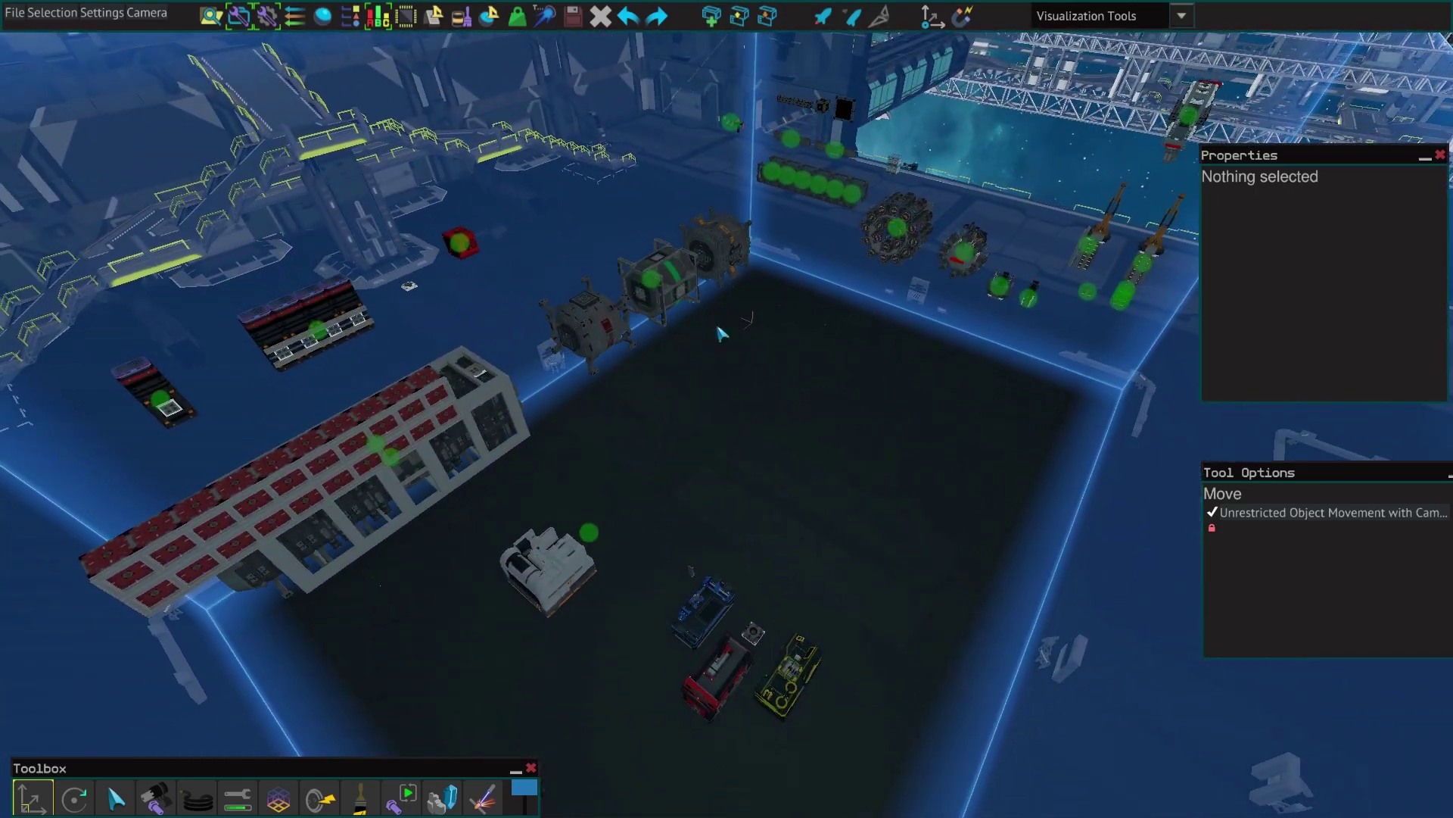